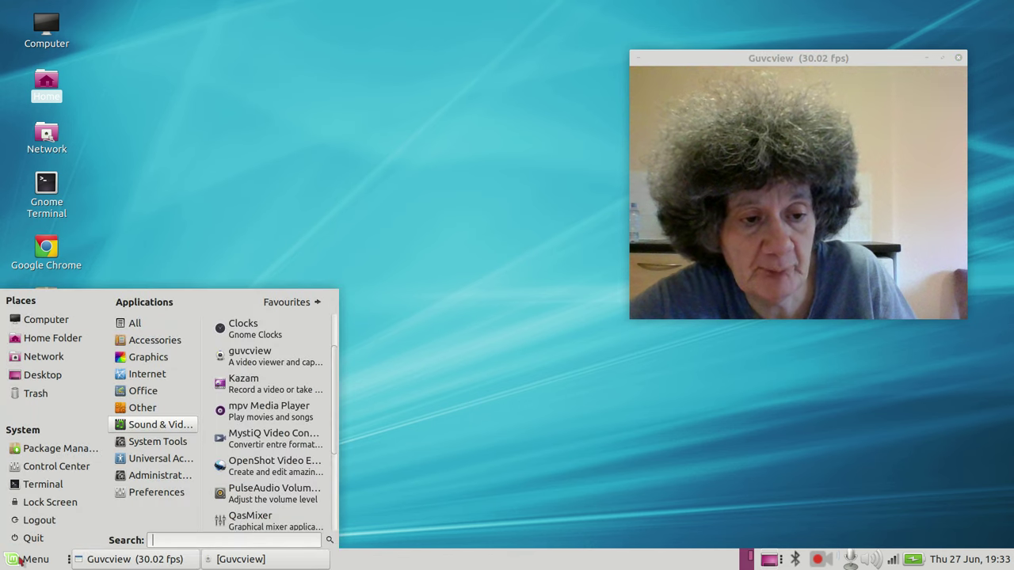
Open GNOME Terminal from the desktop and run fastfetch to list the system information.
click(19, 560)
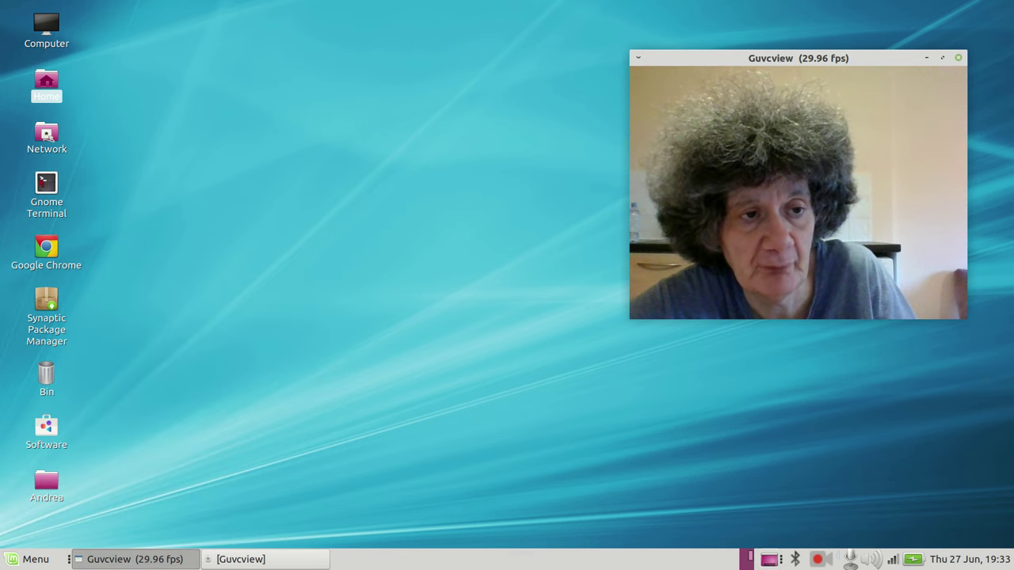
right_click(49, 178)
click(71, 183)
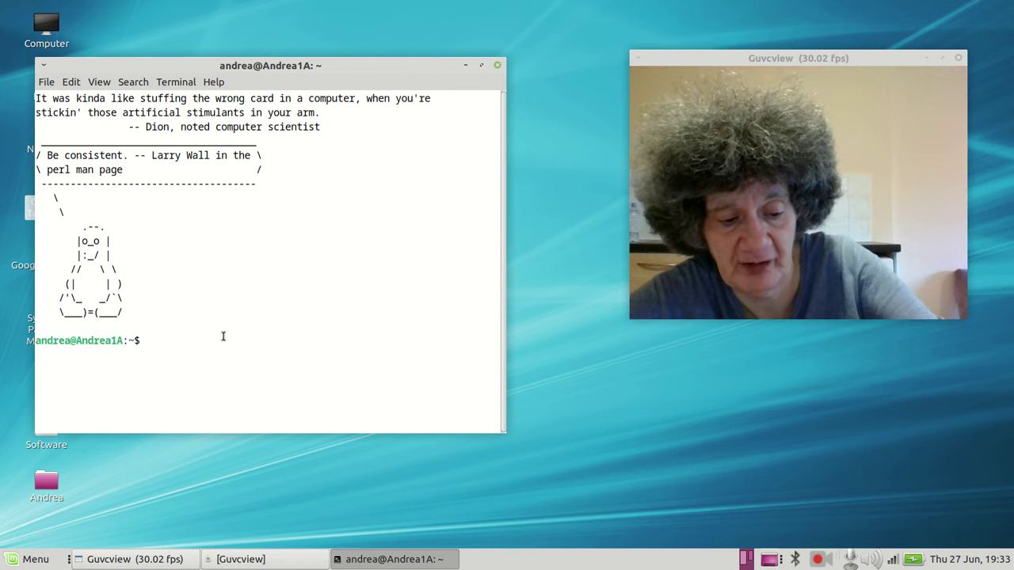
text(fastfe)
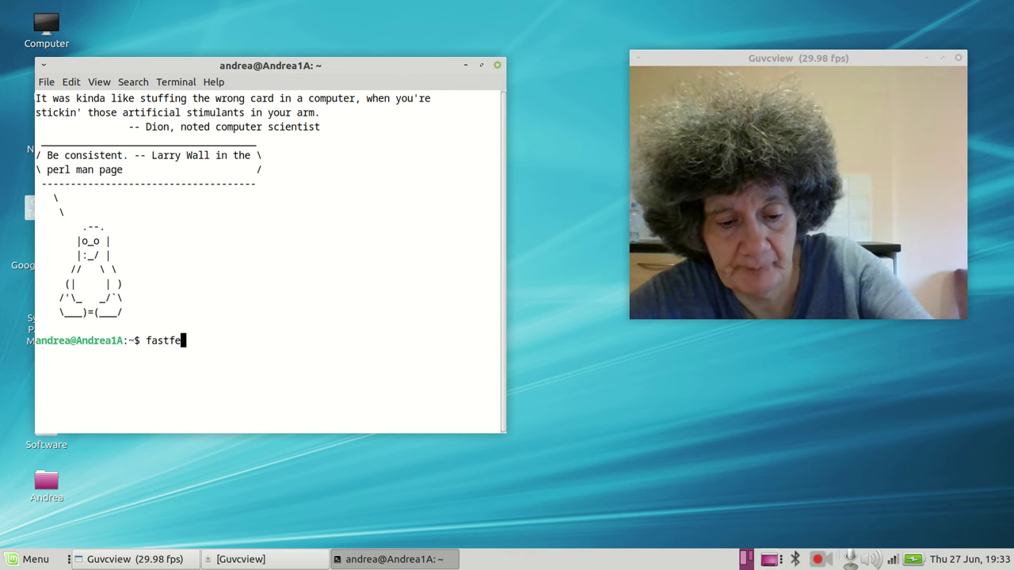
text(tch)
key(Return)
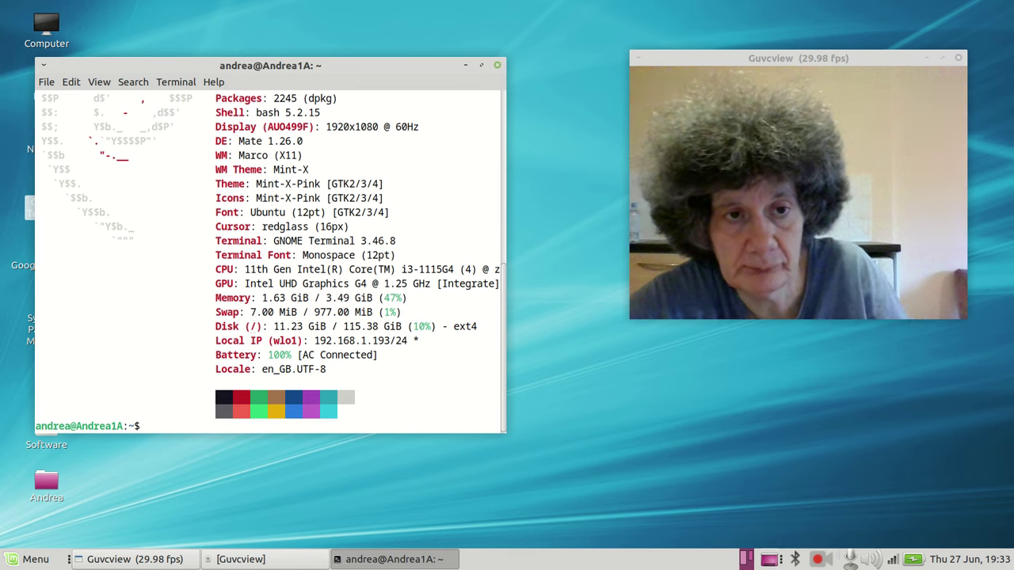
Maximise the terminal, review the full fastfetch output from OS to Locale, and close the terminal.
scroll(356, 188, up, 4)
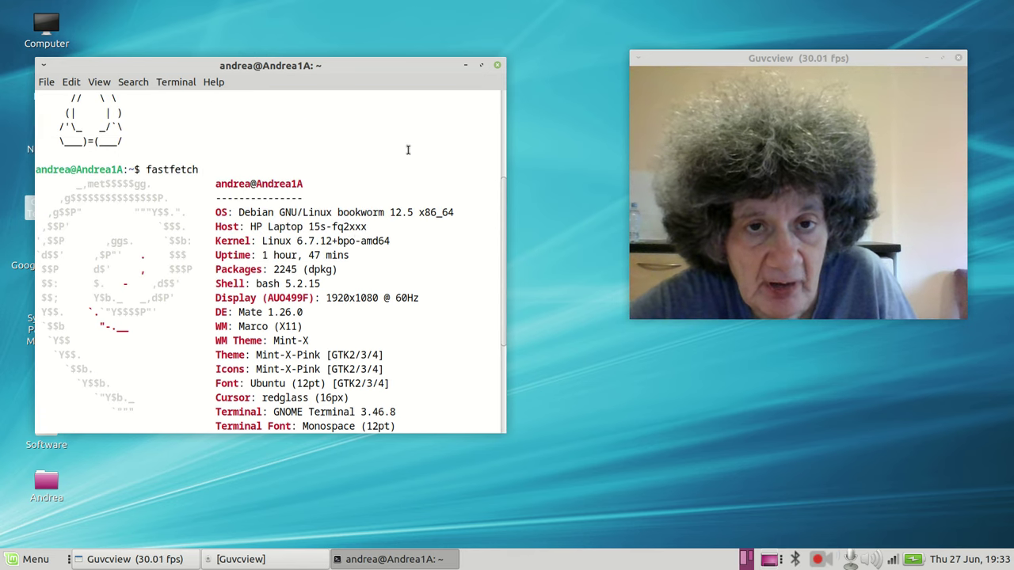
click(481, 65)
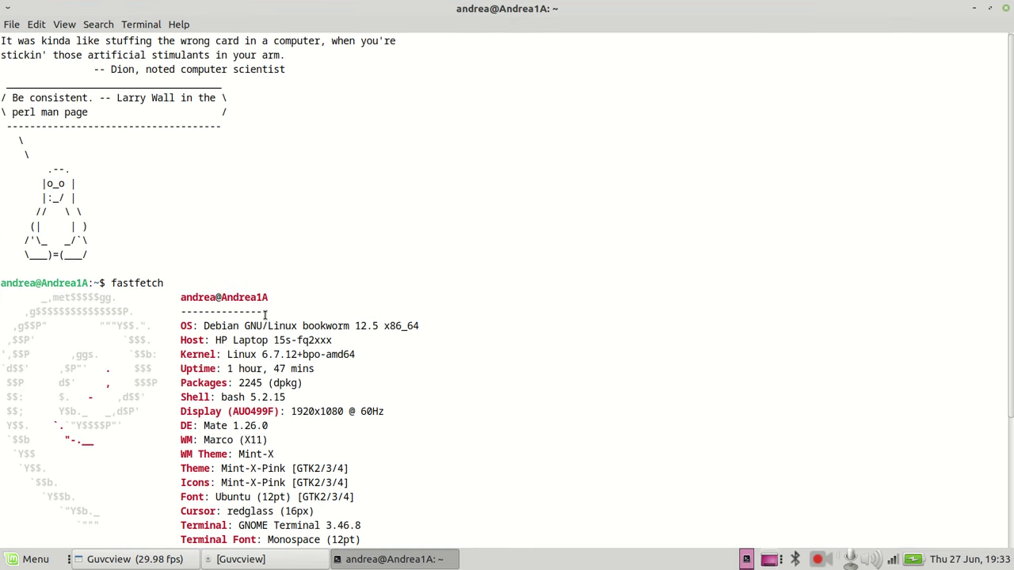
scroll(329, 314, down, 3)
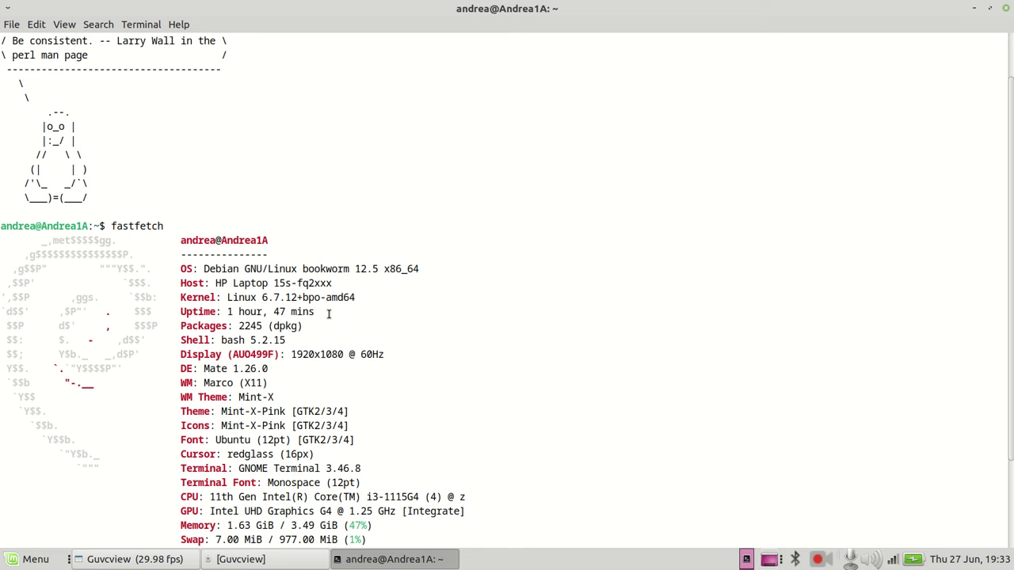
scroll(329, 314, down, 2)
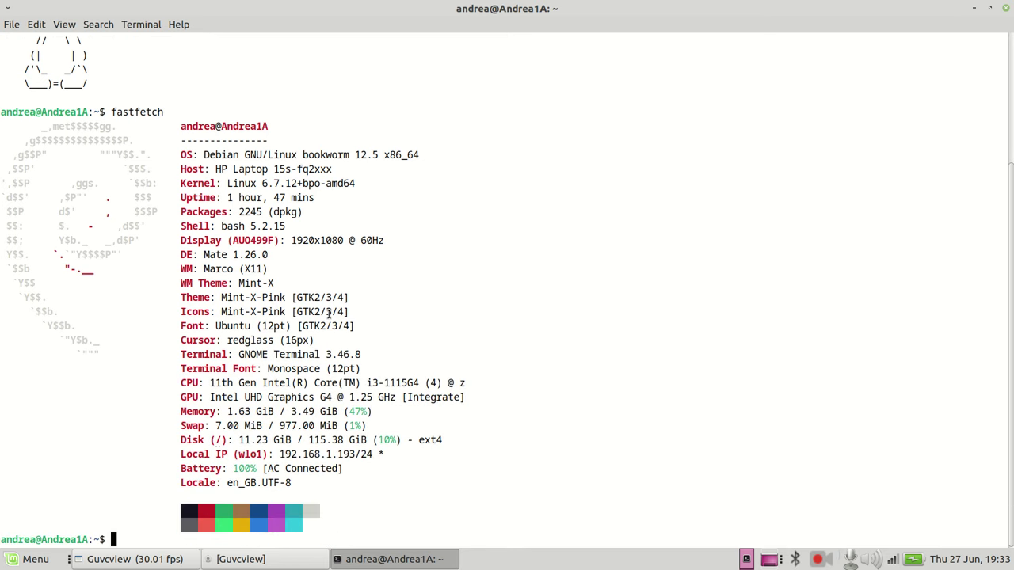
scroll(328, 314, up, 3)
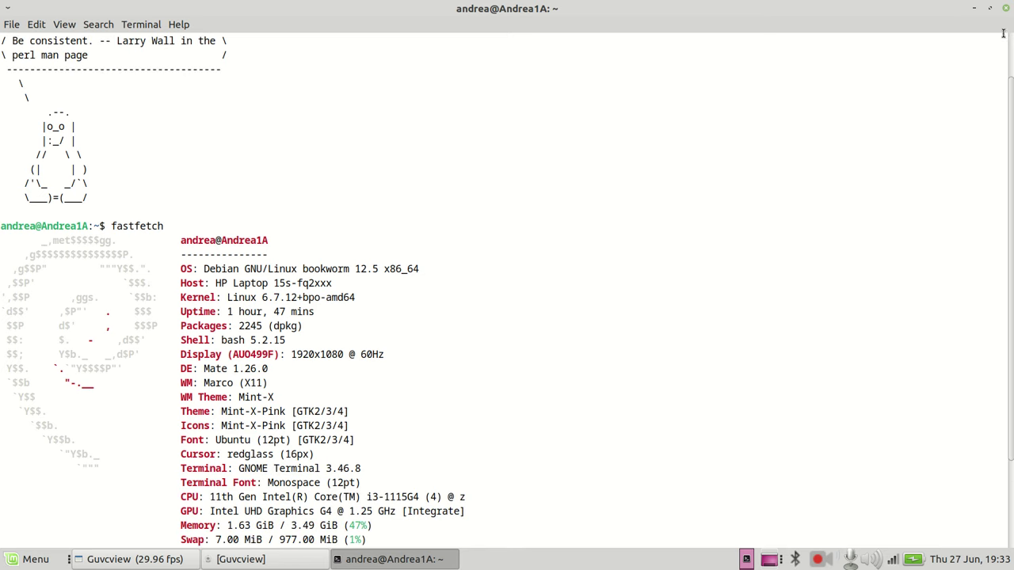
click(1005, 8)
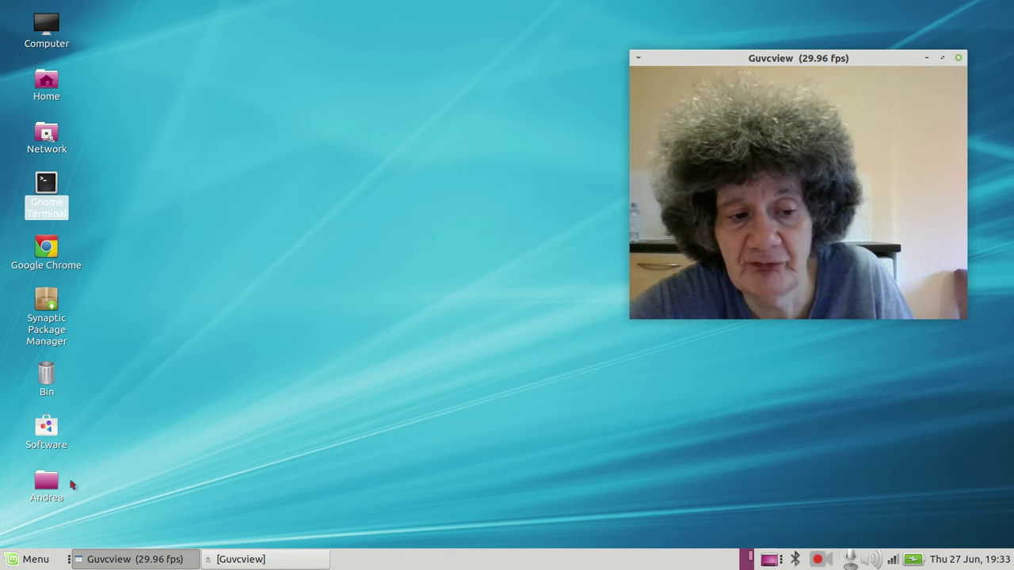
click(7, 564)
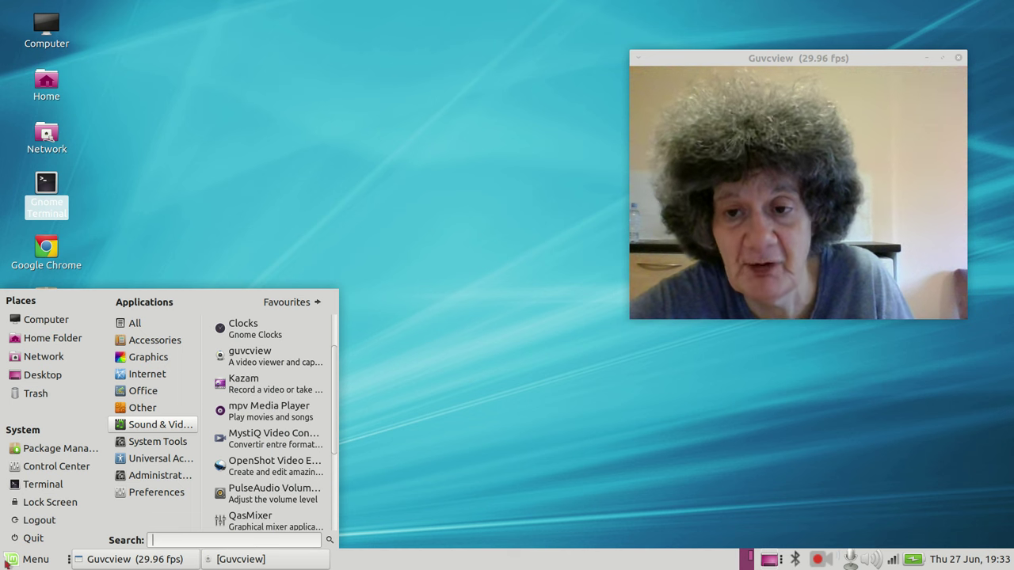
click(5, 563)
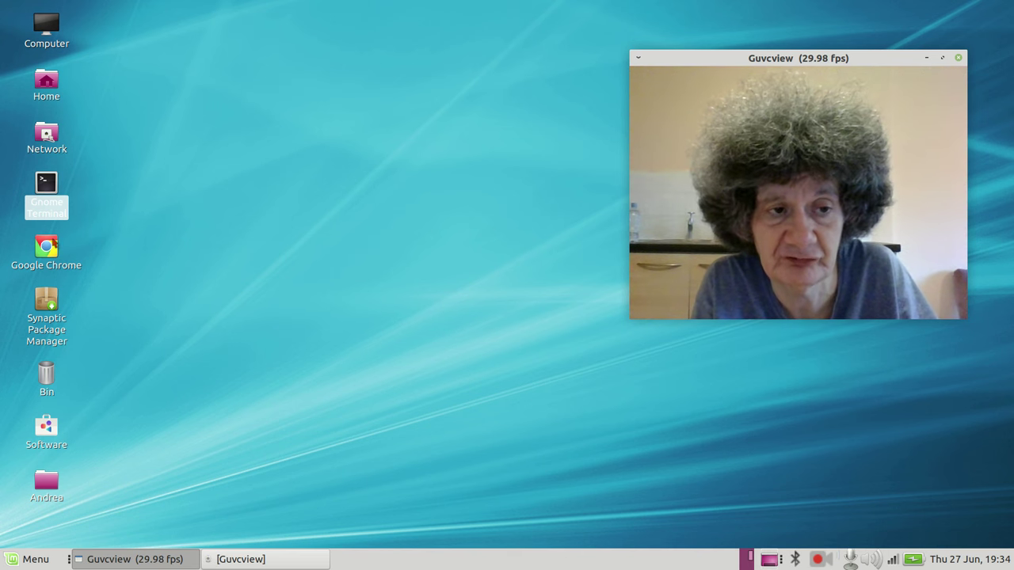
In Google Chrome, reopen the Bionic (18.04) : Ubuntu Launchpad page from the browsing history and close the Google tab.
right_click(50, 238)
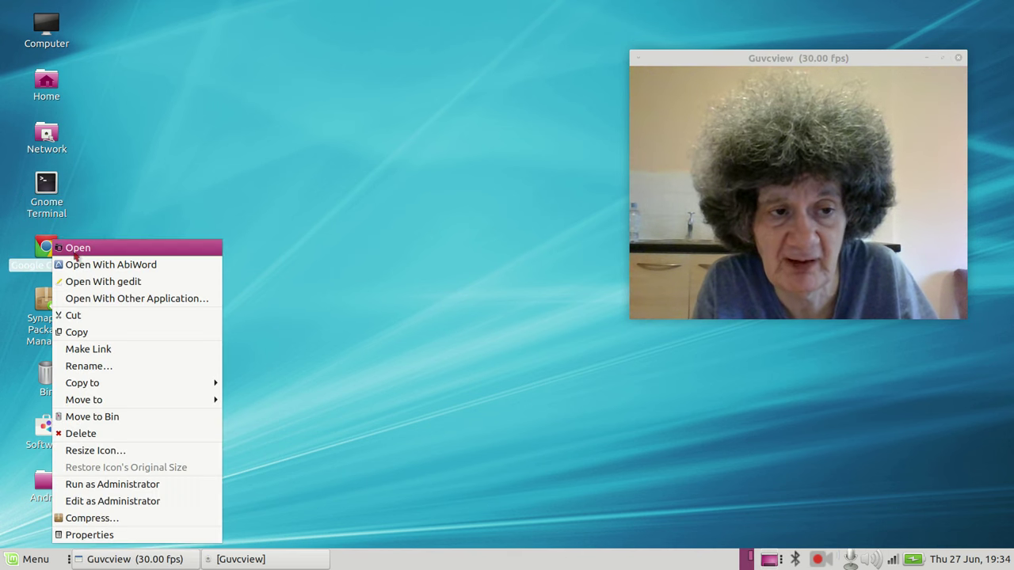
click(79, 246)
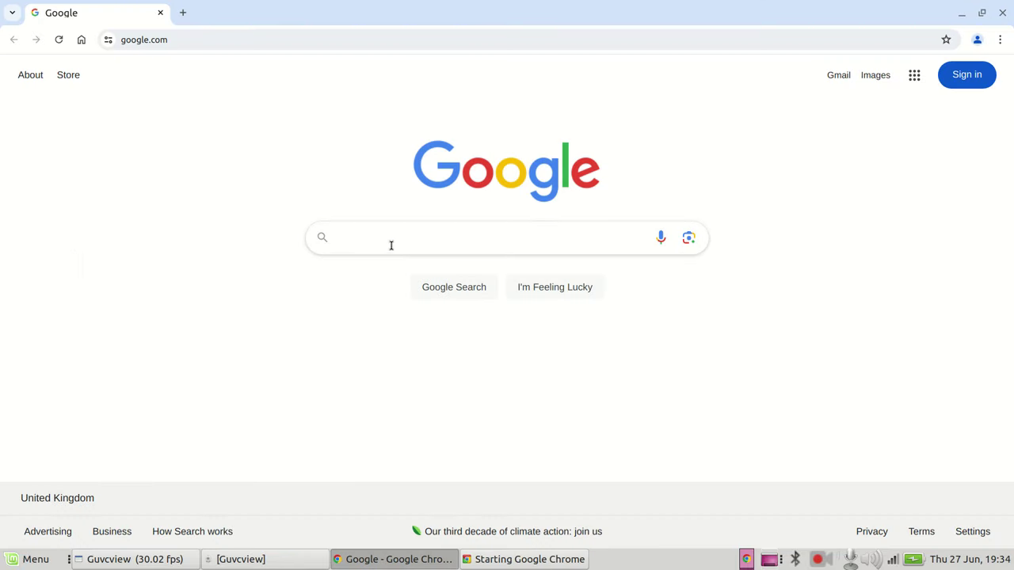
click(1001, 40)
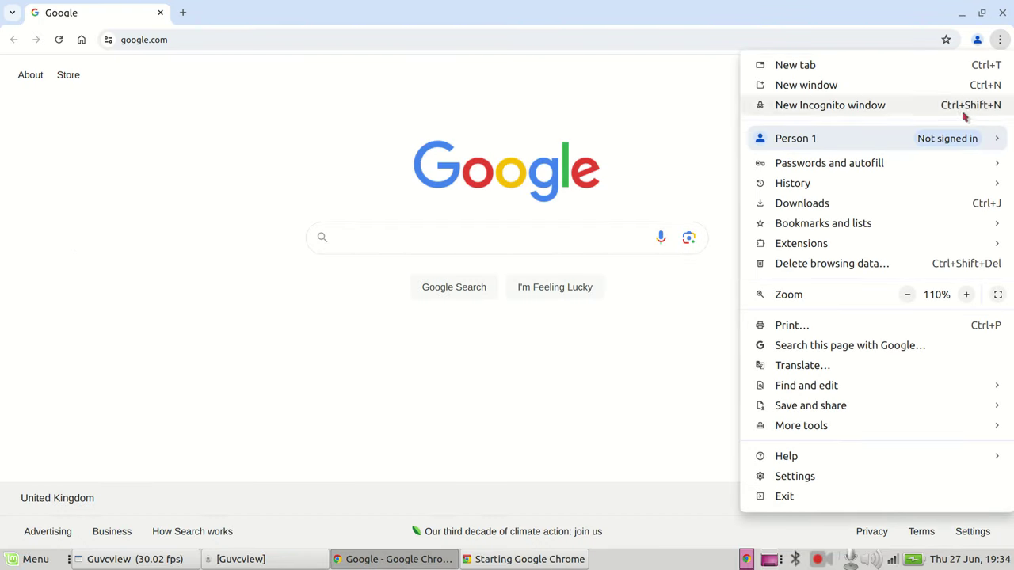
mouse_move(843, 195)
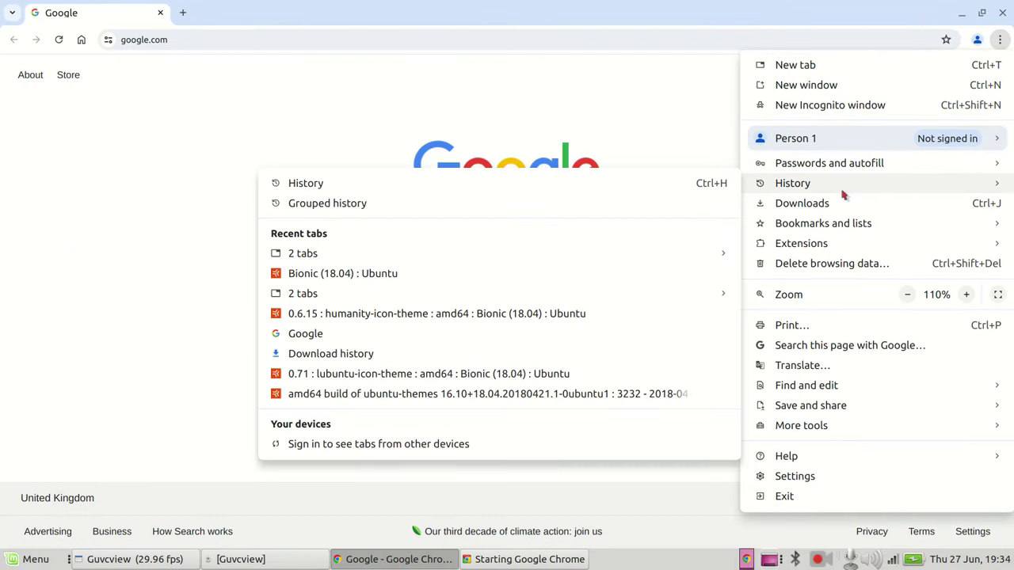
click(566, 188)
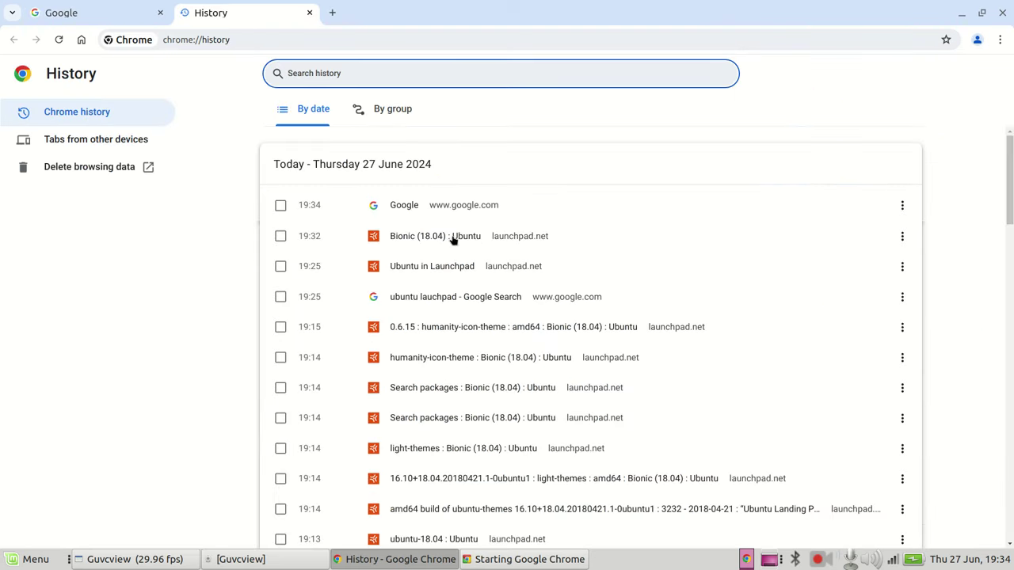
click(407, 242)
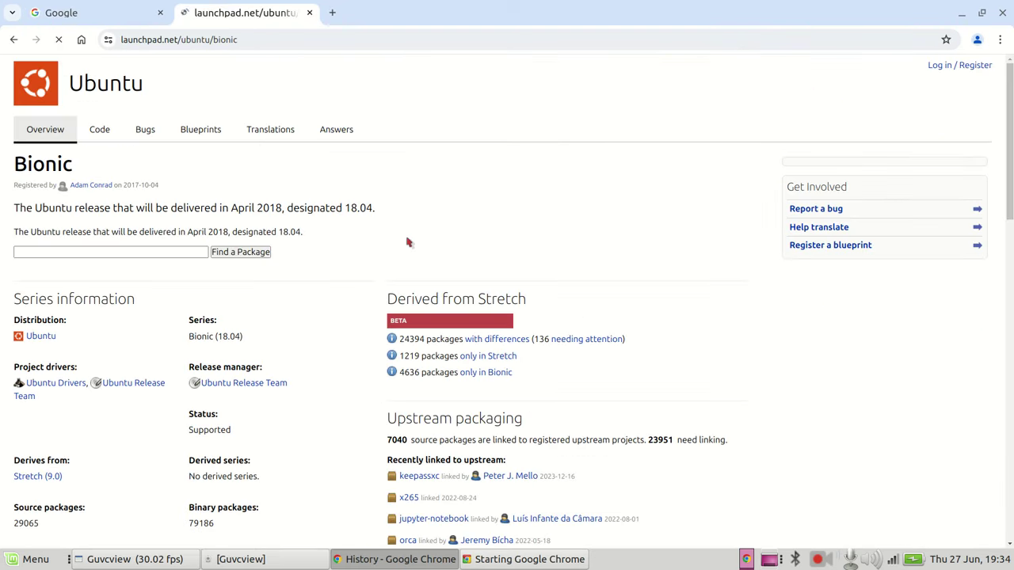
click(160, 13)
Examine the series information, upstream packaging and milestones on the Bionic page, and close the browser.
scroll(307, 332, down, 4)
scroll(307, 333, up, 4)
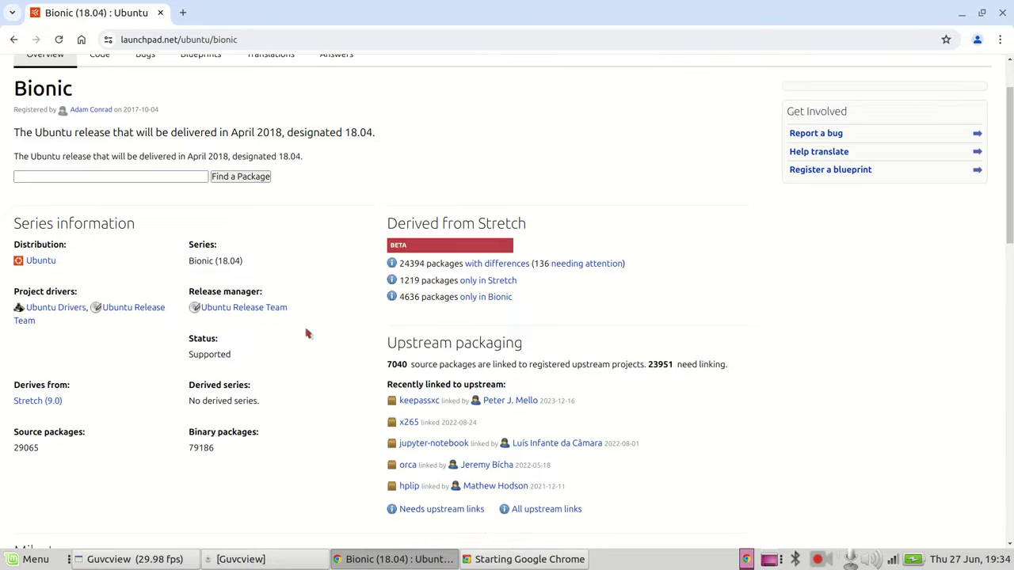
scroll(307, 333, down, 10)
scroll(308, 332, up, 10)
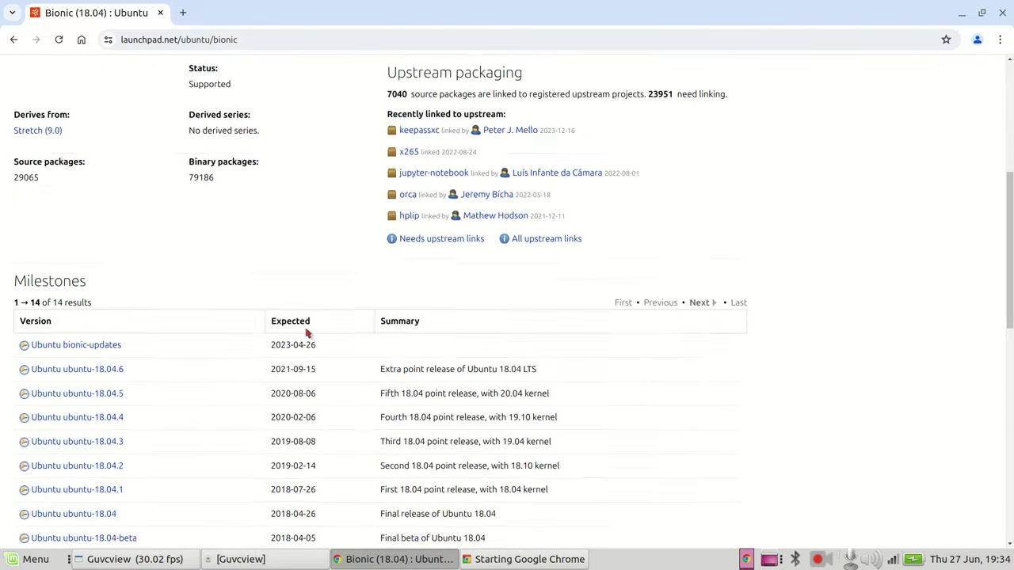
scroll(307, 332, down, 10)
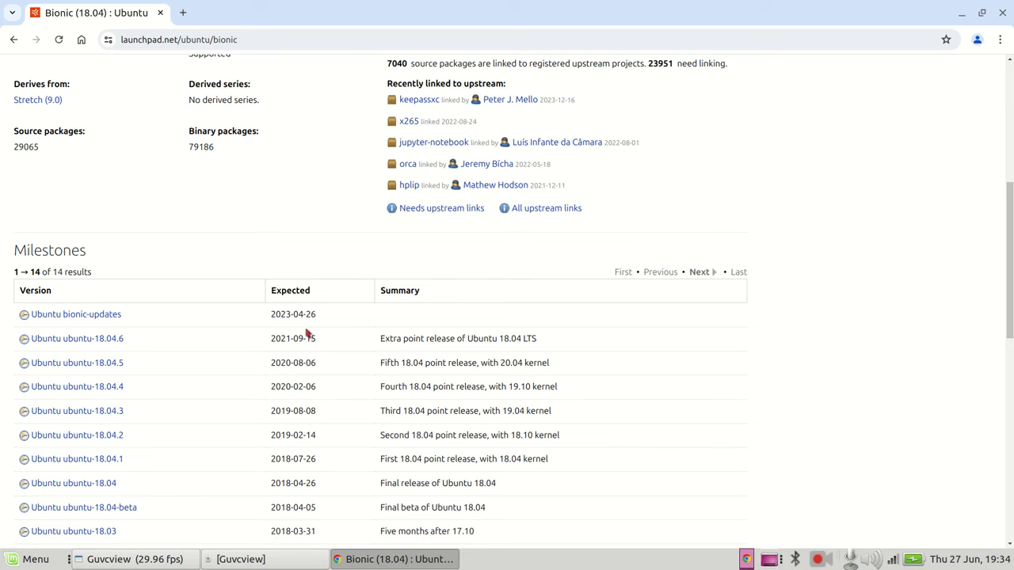
scroll(297, 341, down, 1)
scroll(278, 359, up, 3)
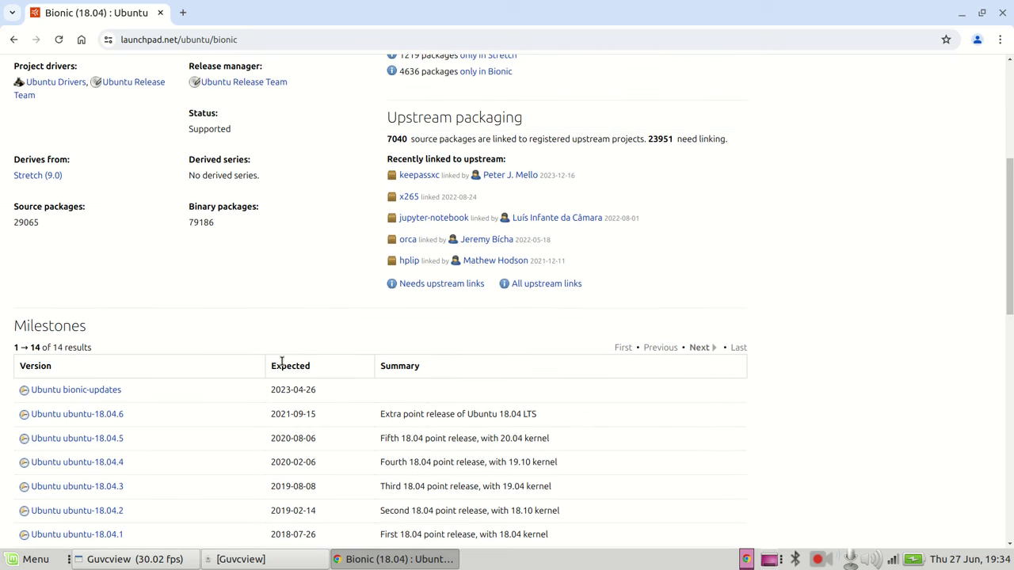
scroll(281, 361, down, 2)
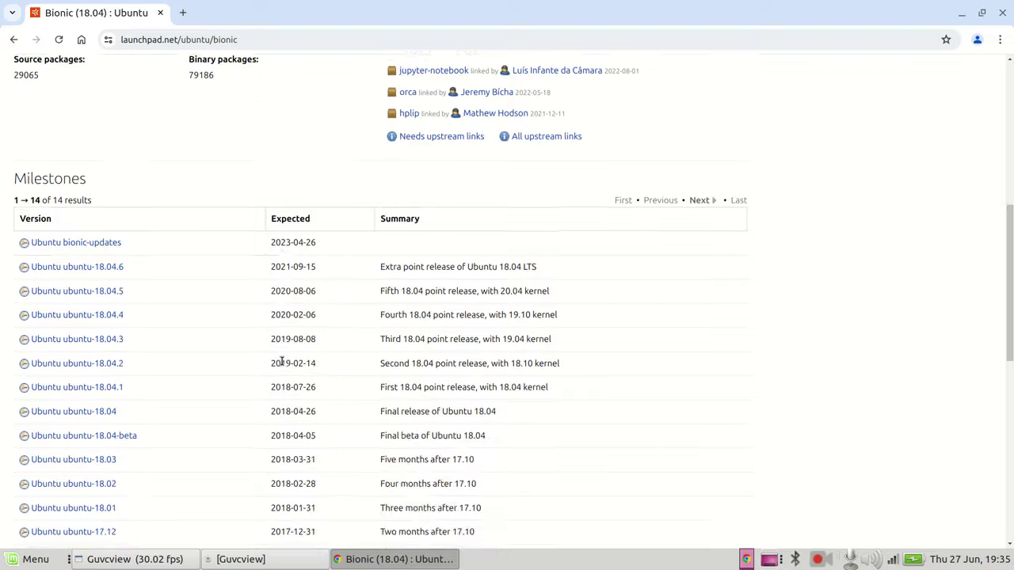
scroll(282, 363, up, 8)
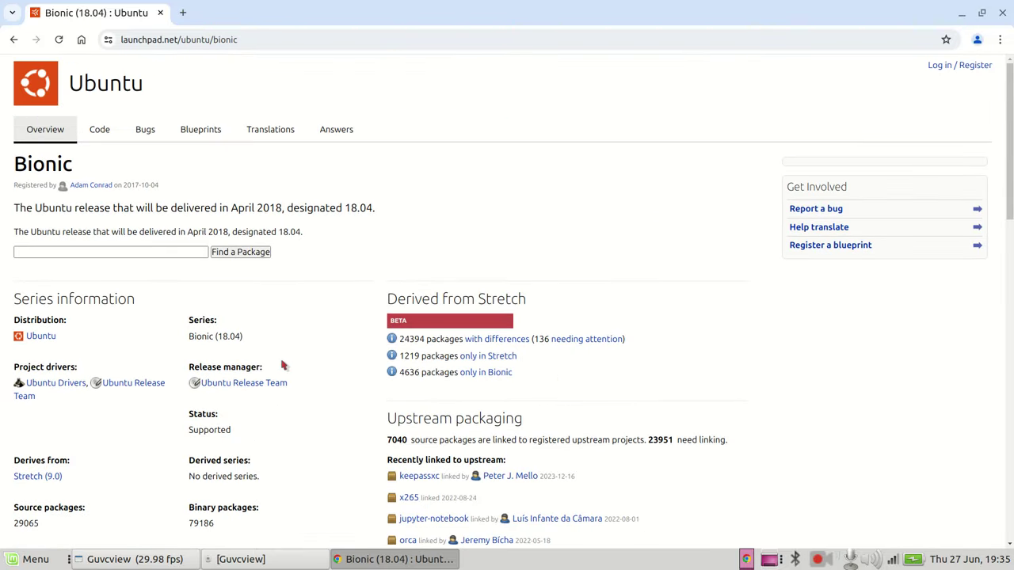
scroll(282, 365, down, 2)
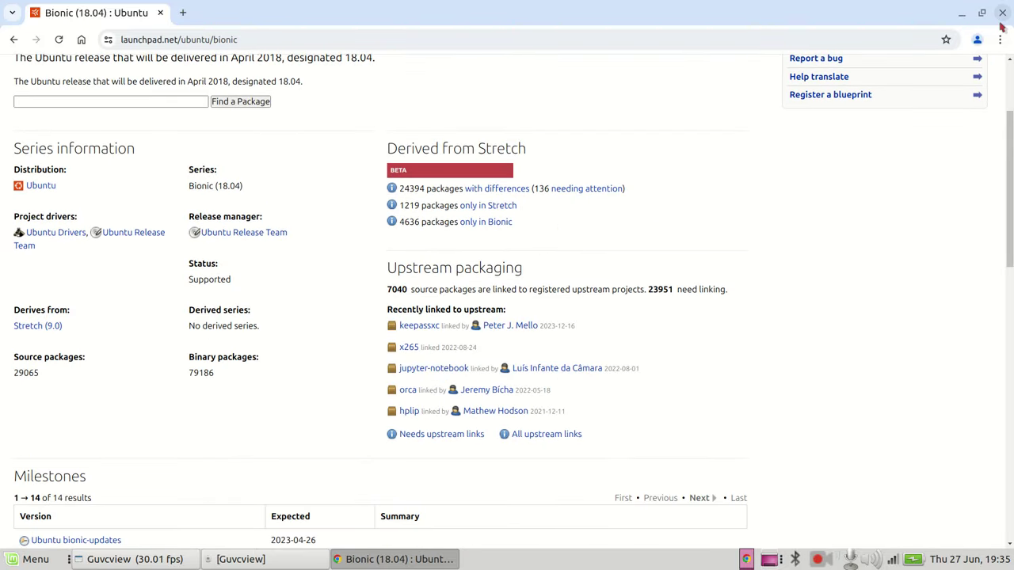
click(1002, 12)
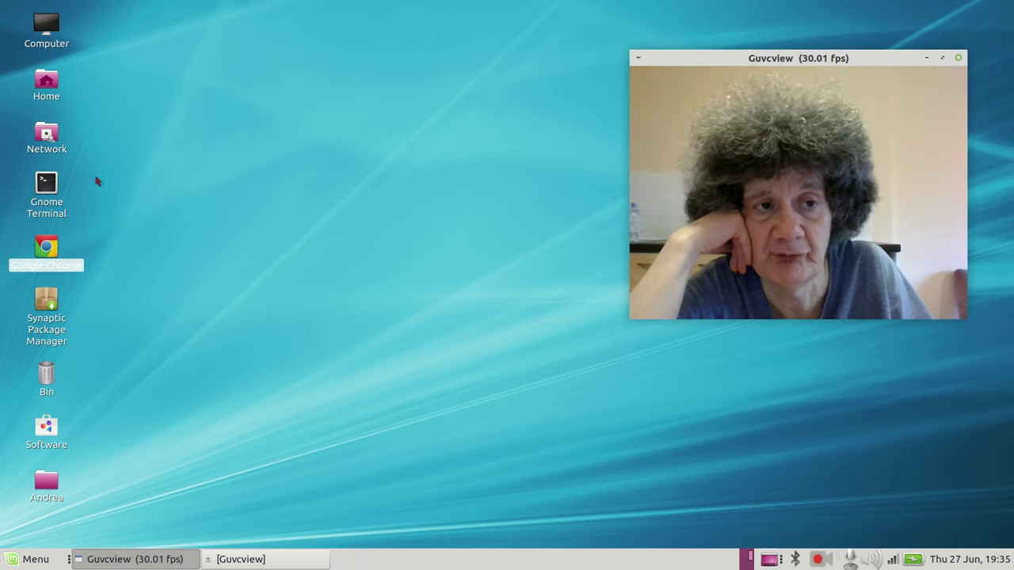
Switch to the file manager and open the Downloads folder inside the Home folder.
right_click(51, 82)
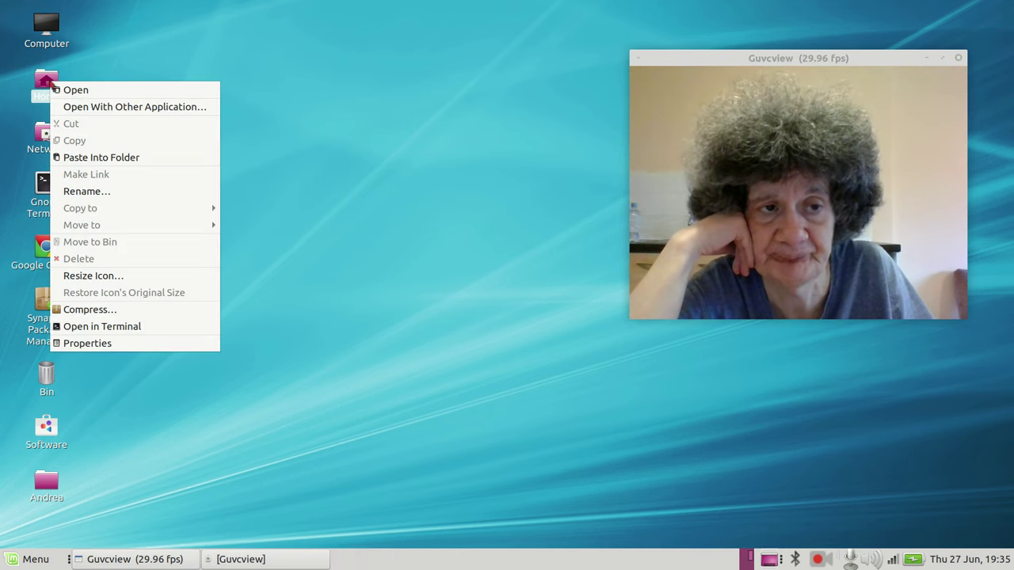
click(76, 90)
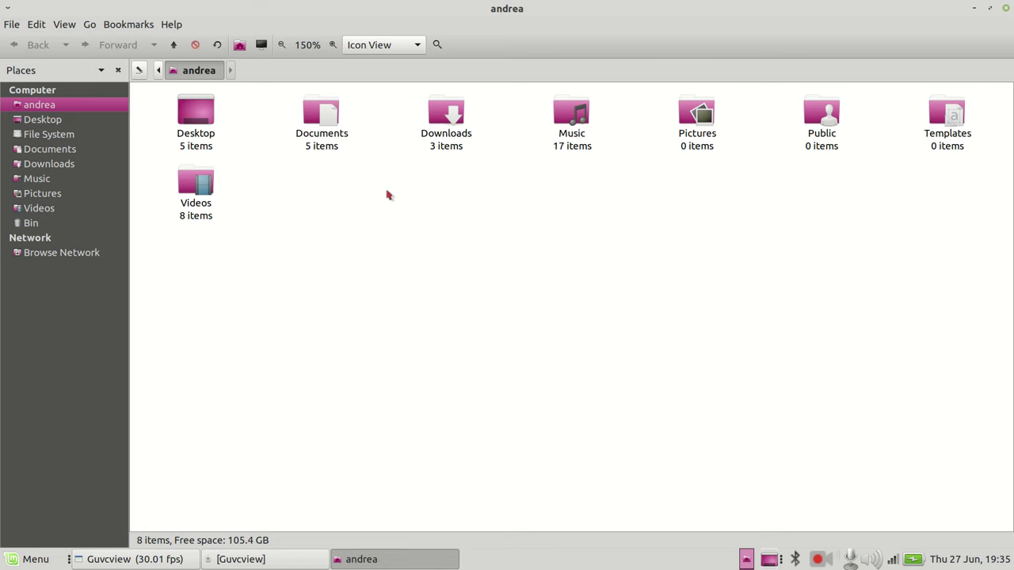
double_click(443, 121)
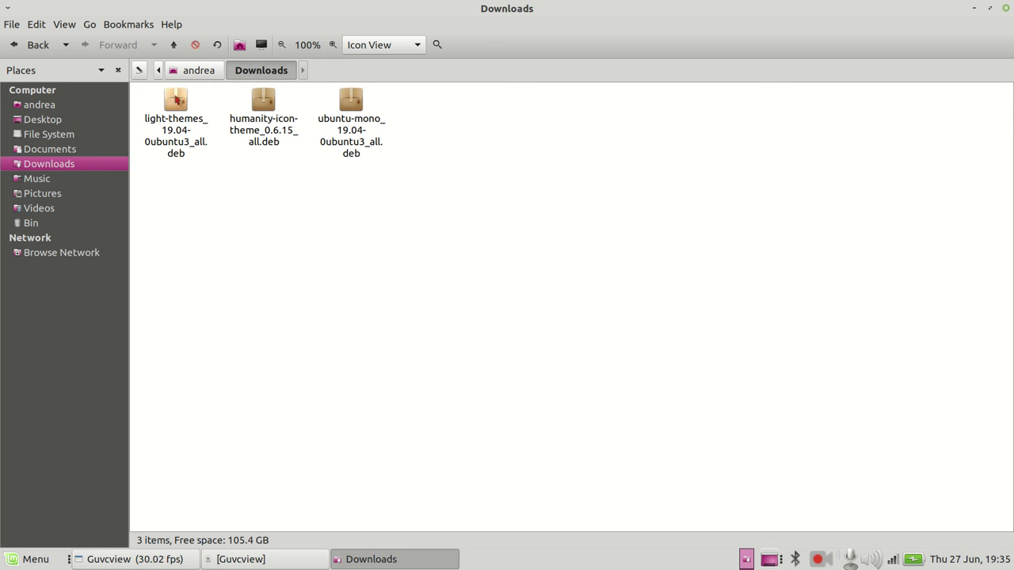
right_click(176, 99)
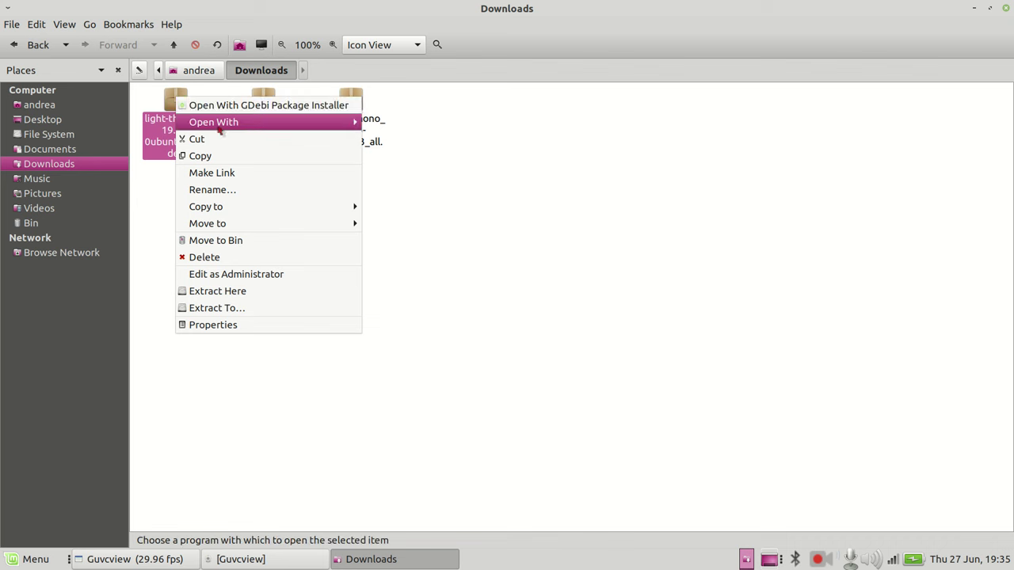
mouse_move(226, 128)
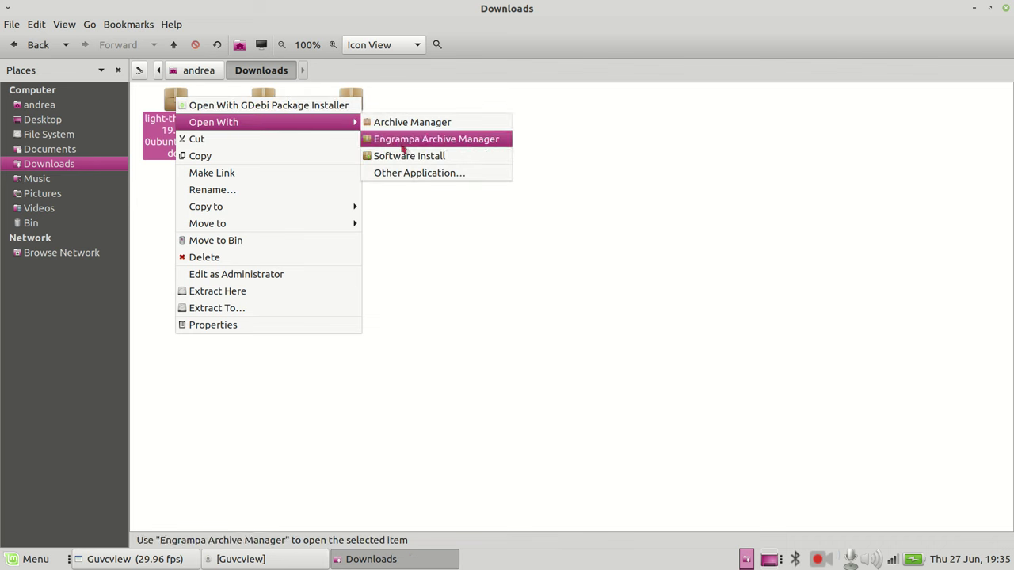
click(426, 103)
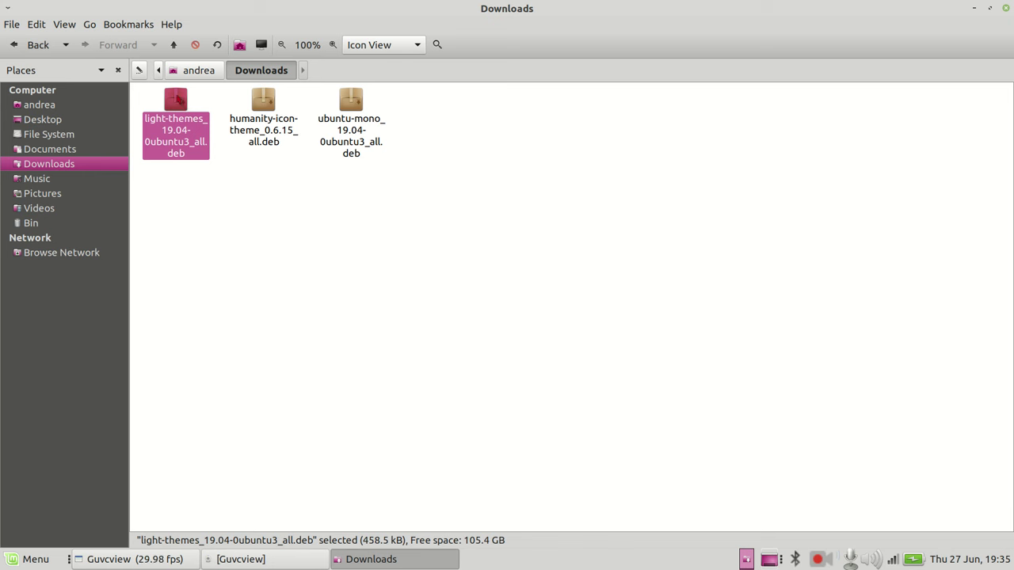
right_click(176, 97)
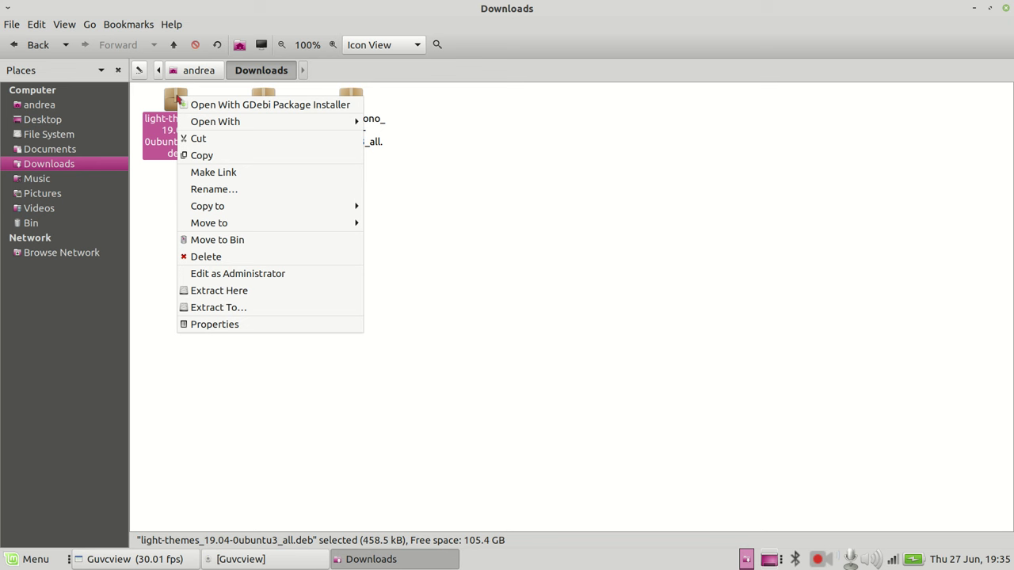
click(208, 94)
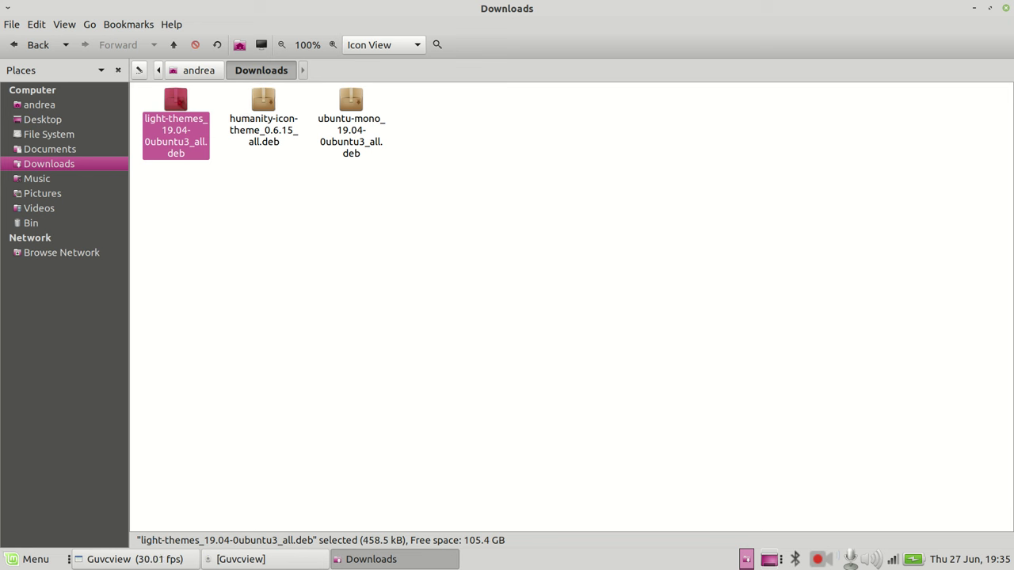
Check the light-themes and humanity-icon-theme packages in GDebi Package Installer, closing the installer after each one.
right_click(178, 100)
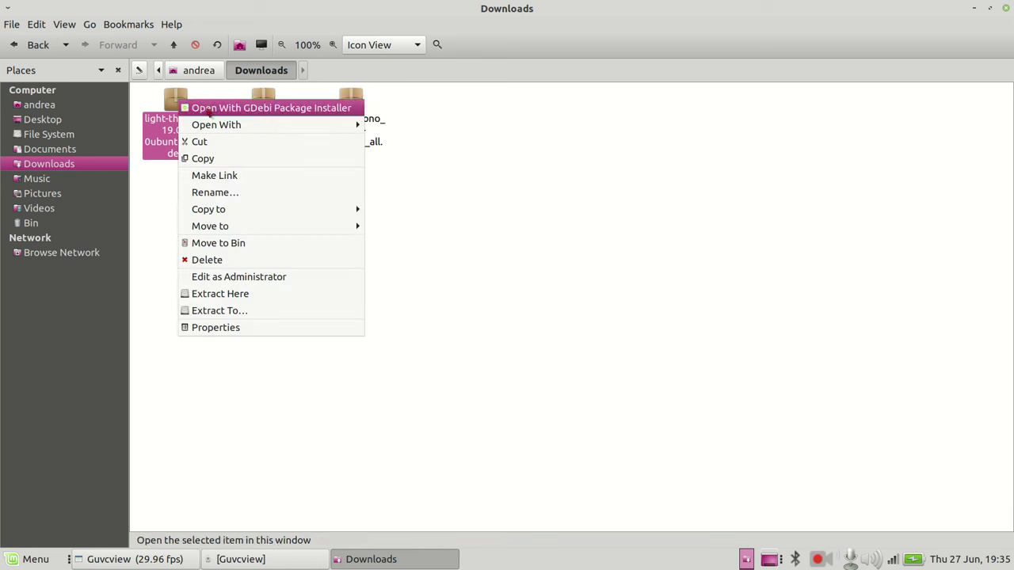
click(208, 111)
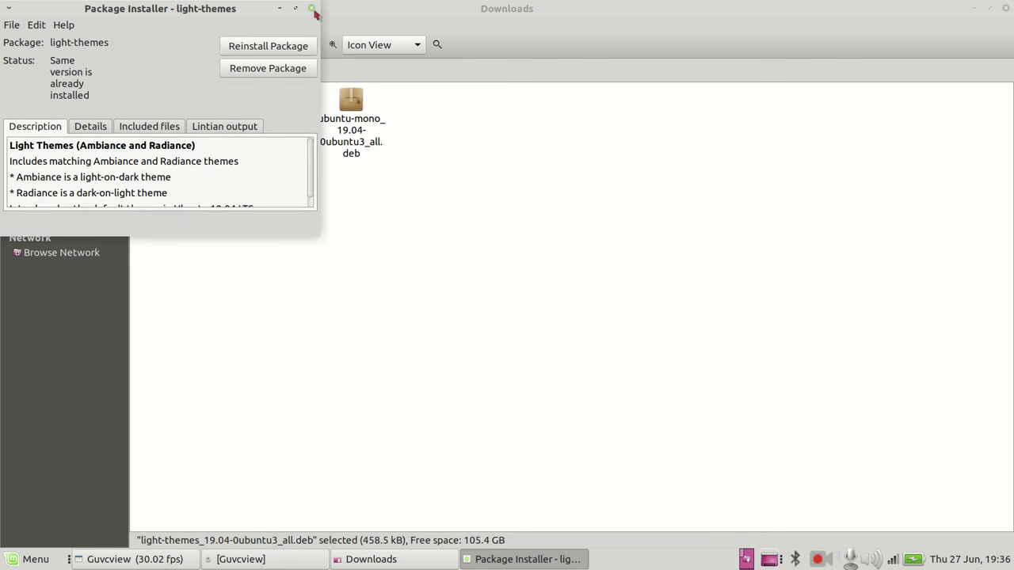
click(313, 9)
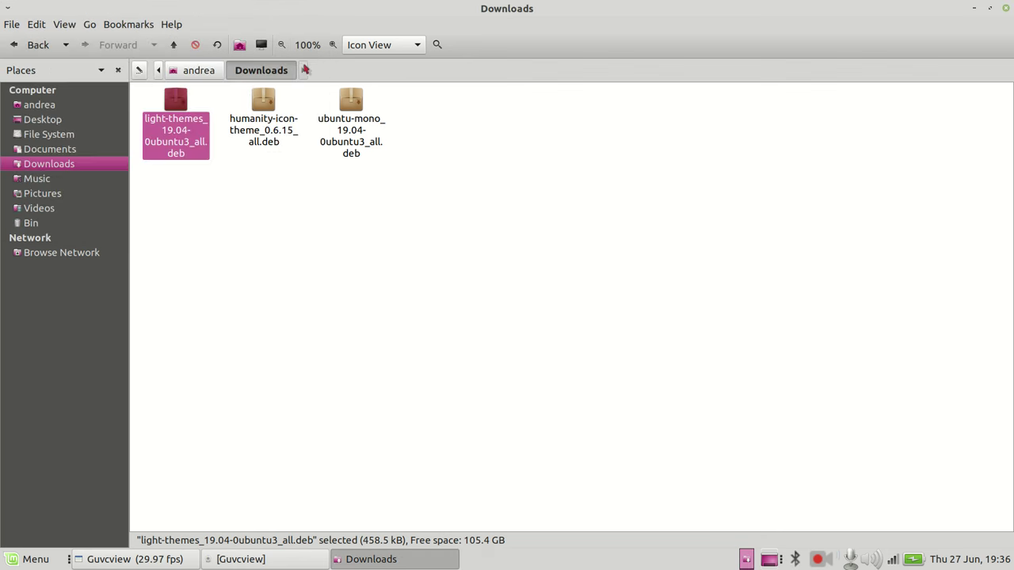
right_click(273, 95)
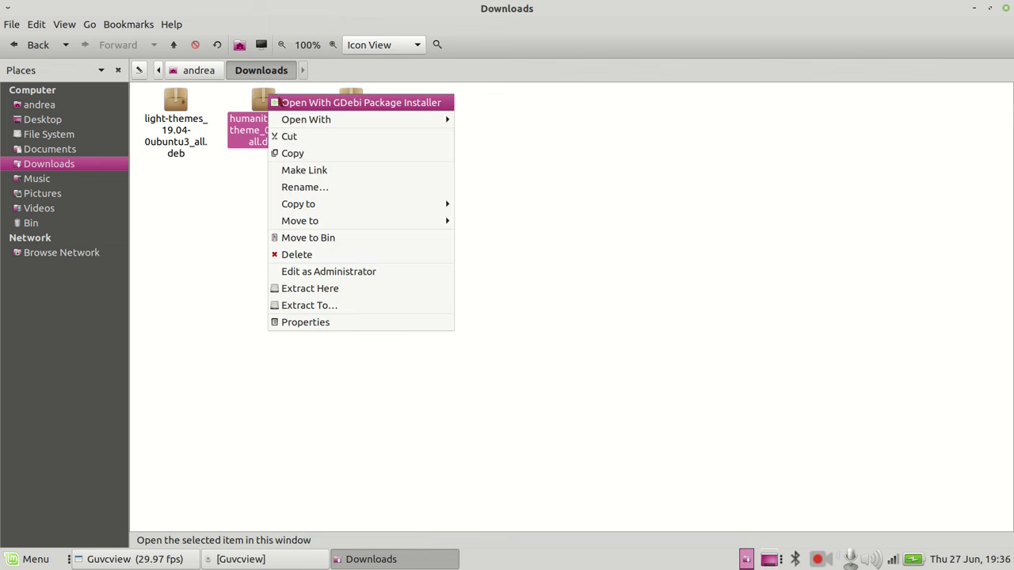
click(274, 103)
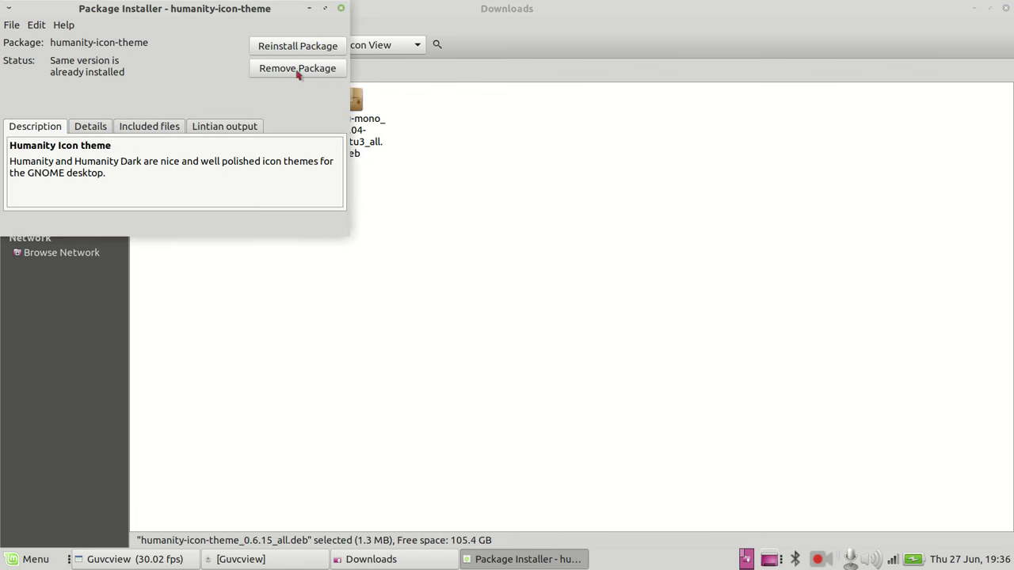
click(341, 8)
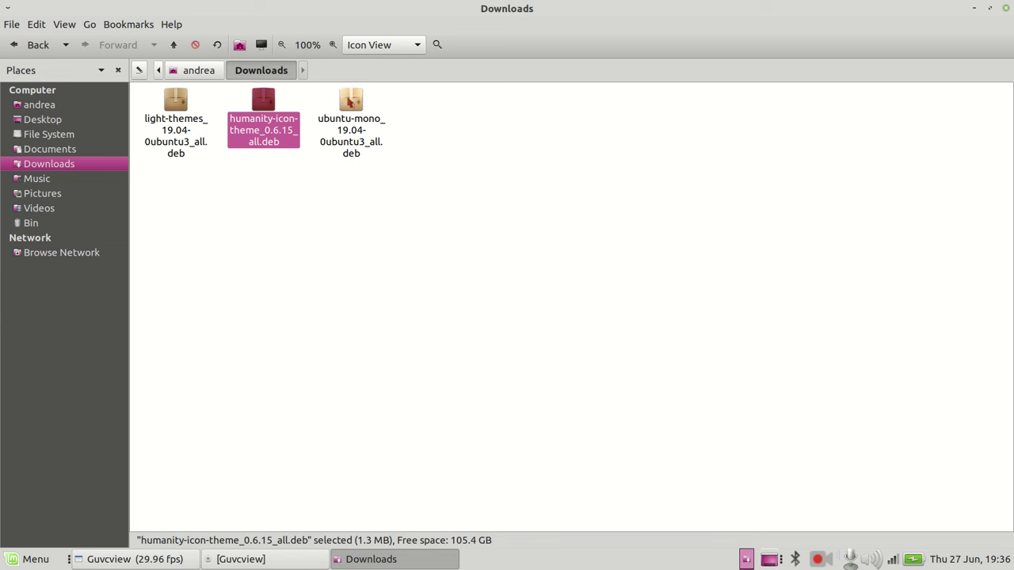
Check the ubuntu-mono package in GDebi Package Installer, and close the installer, the Downloads window and the Guvcview webcam window.
right_click(349, 104)
click(353, 107)
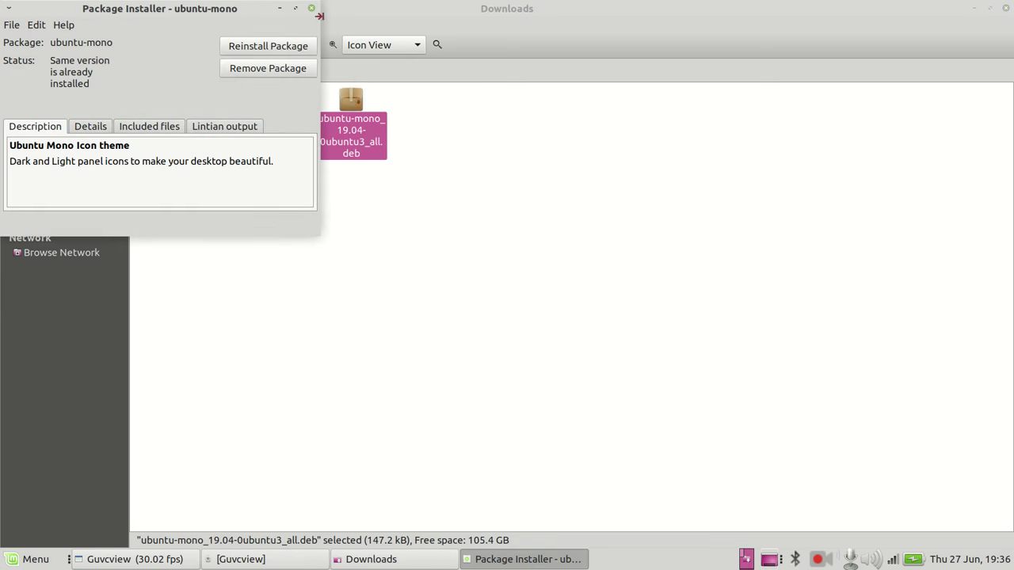
click(314, 9)
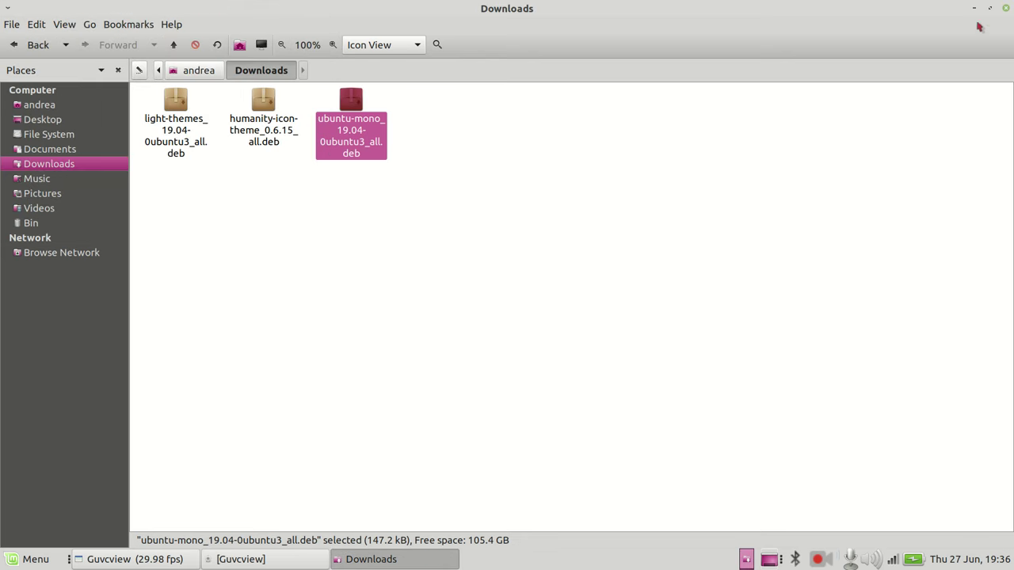
click(1006, 9)
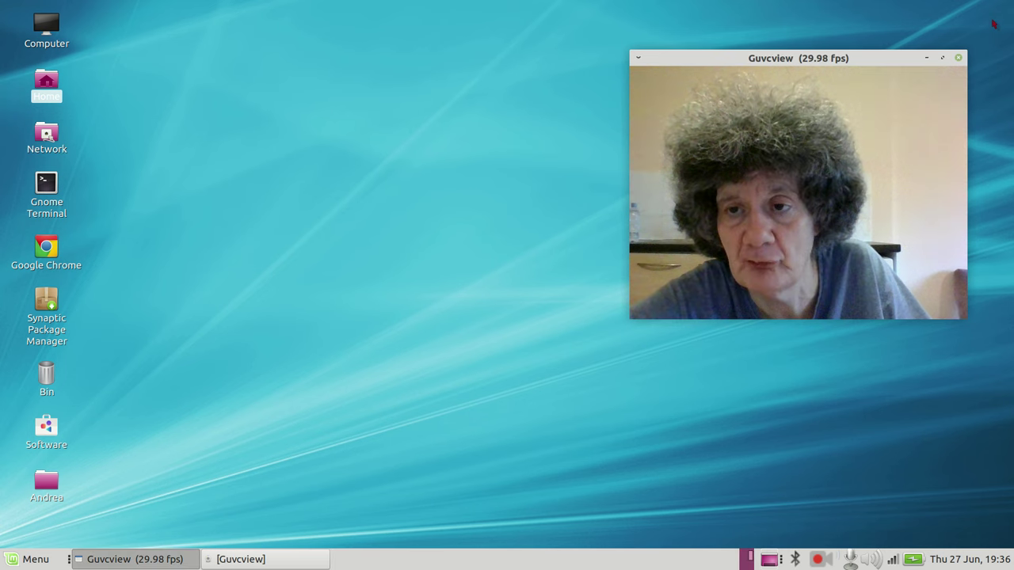
click(957, 60)
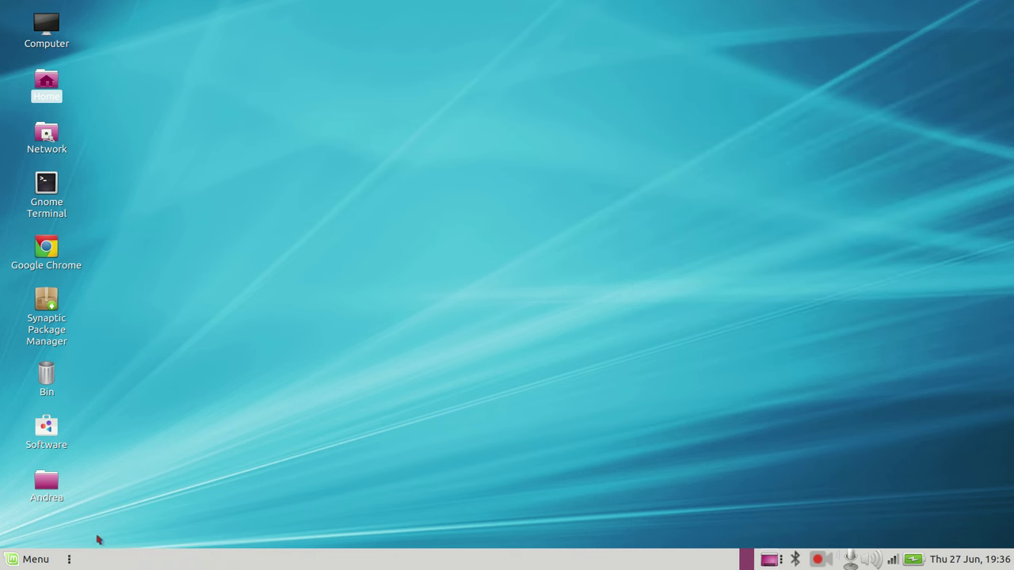
Apply the Ambiance theme in the Control Center's Appearance preferences, and close both windows.
click(7, 564)
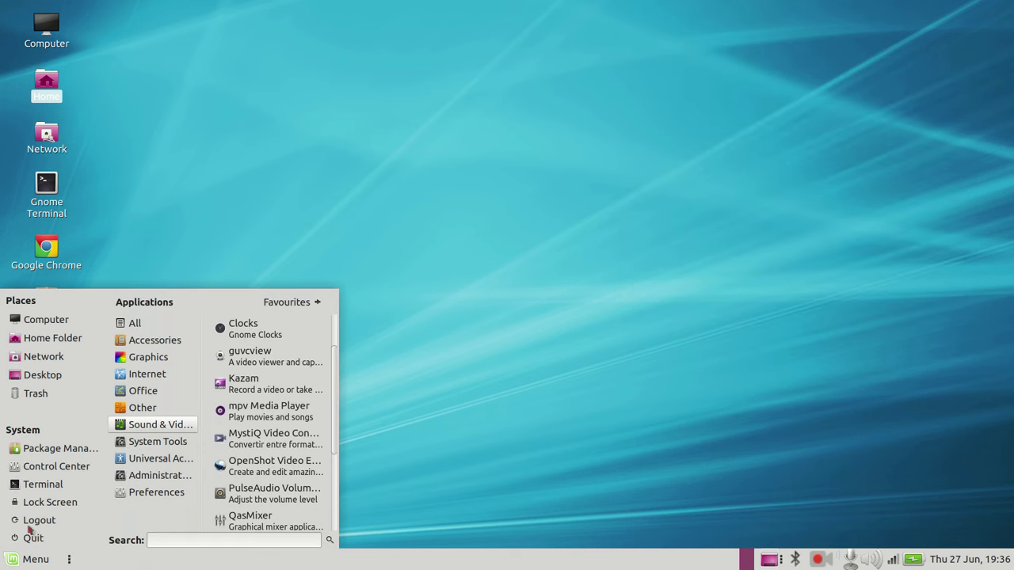
click(59, 470)
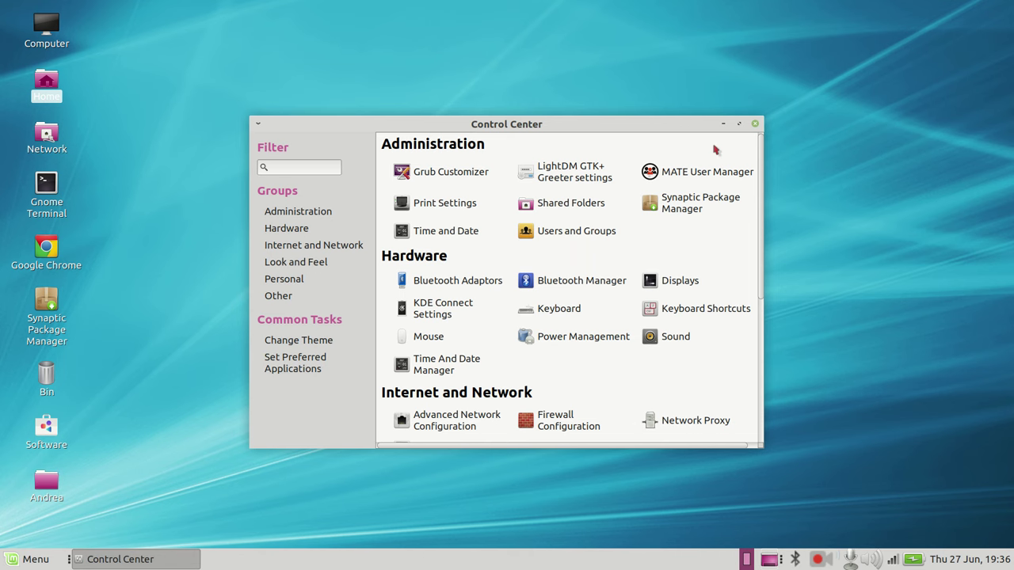
click(738, 124)
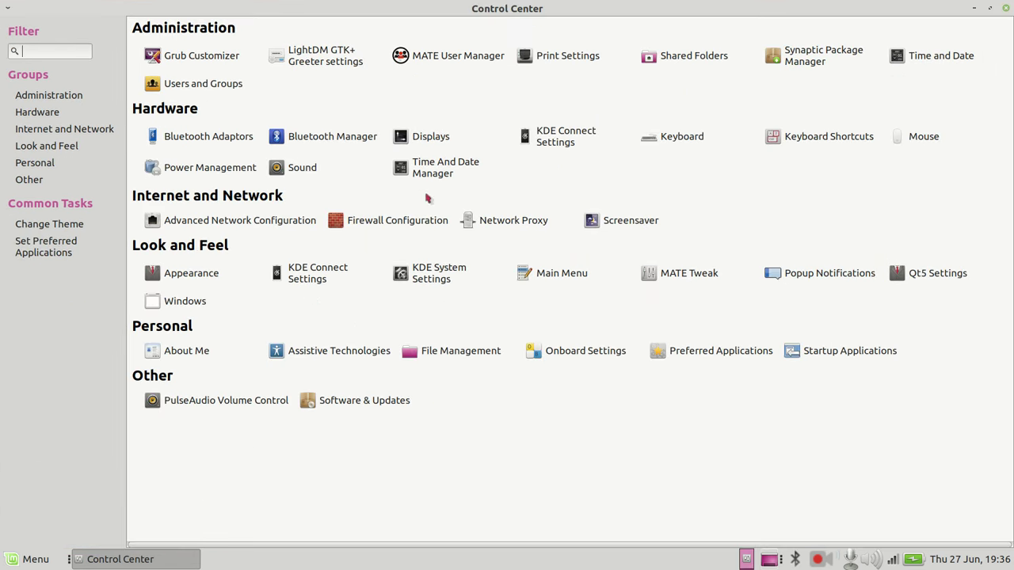
click(174, 278)
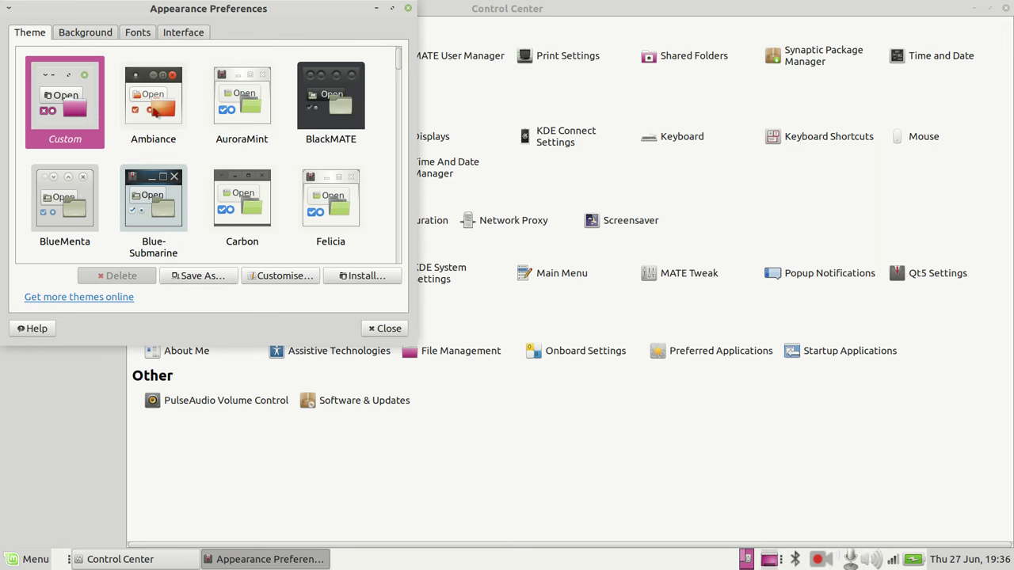
click(153, 112)
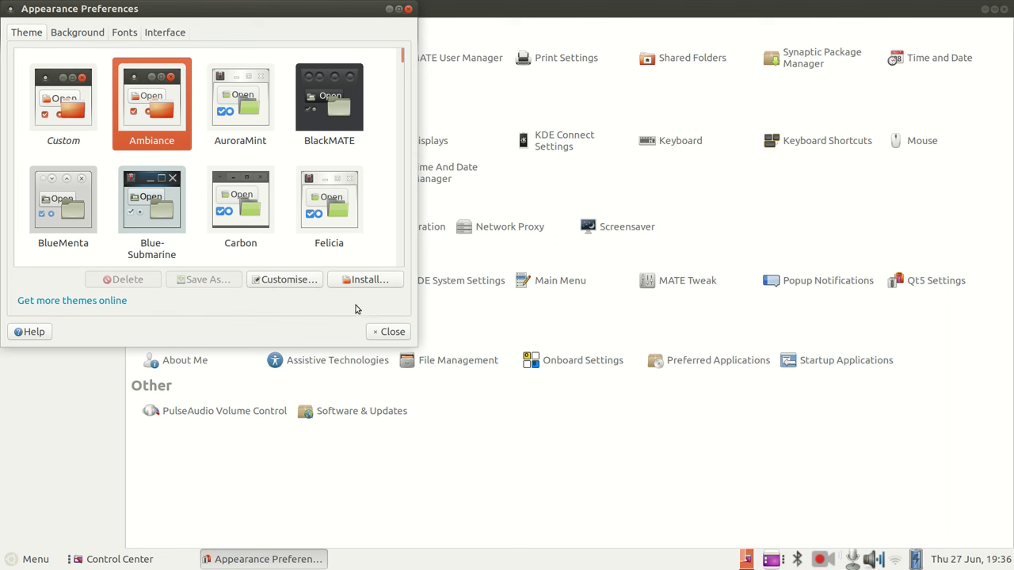
click(388, 331)
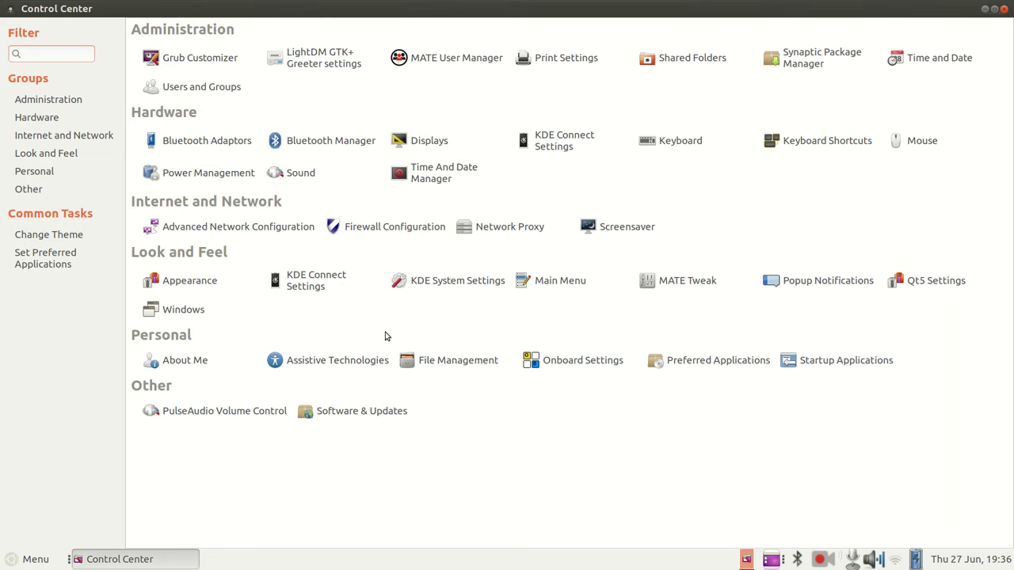
click(1003, 9)
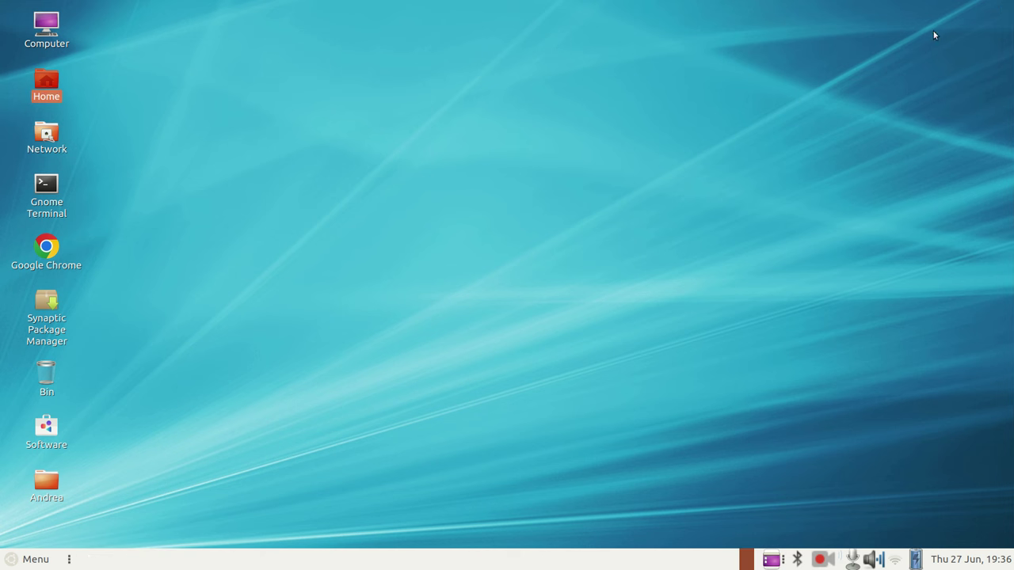
View the folder icons in the Home folder and the File System root, and close the file manager.
click(5, 564)
click(5, 564)
double_click(53, 76)
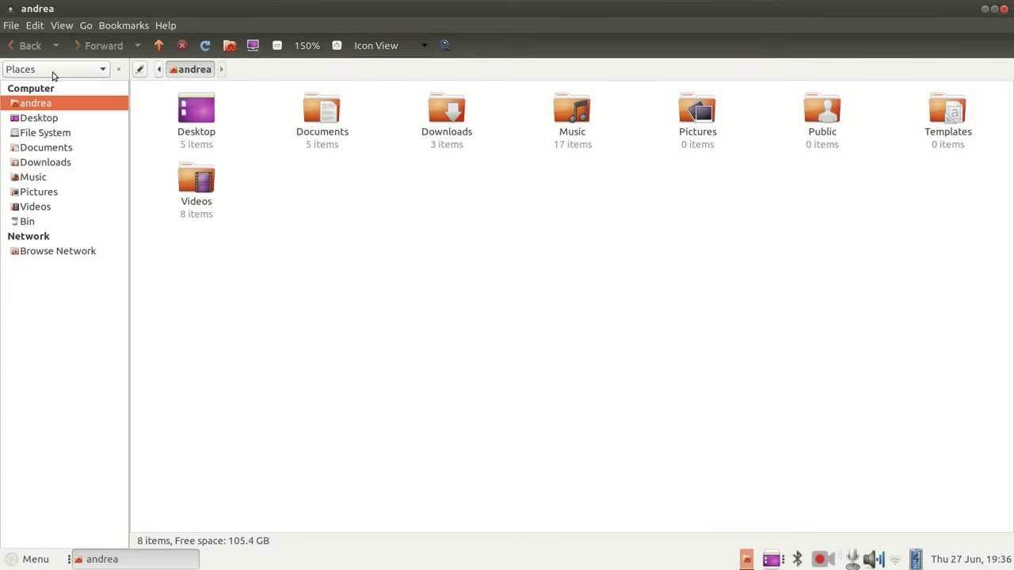
click(63, 135)
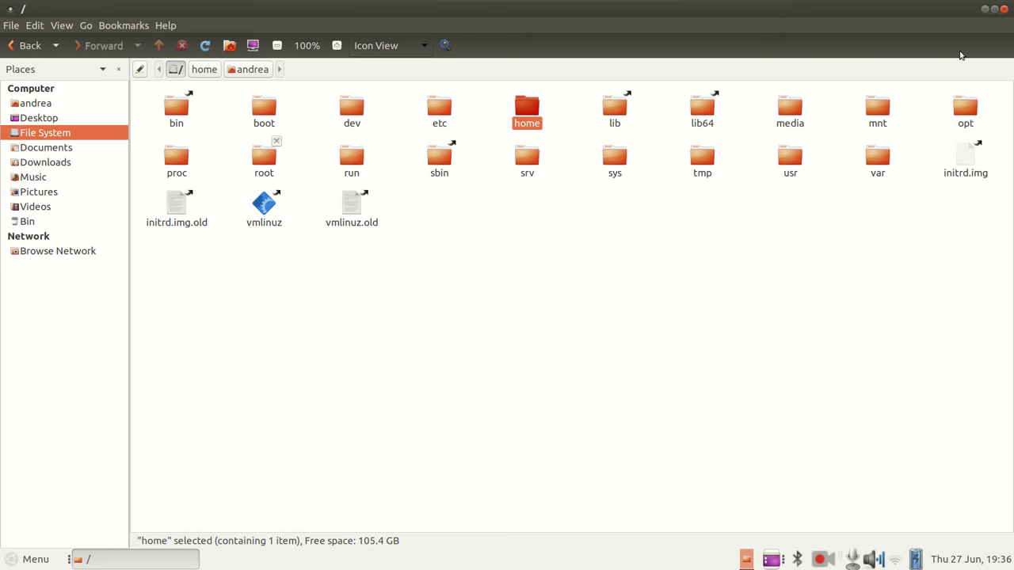
click(1002, 9)
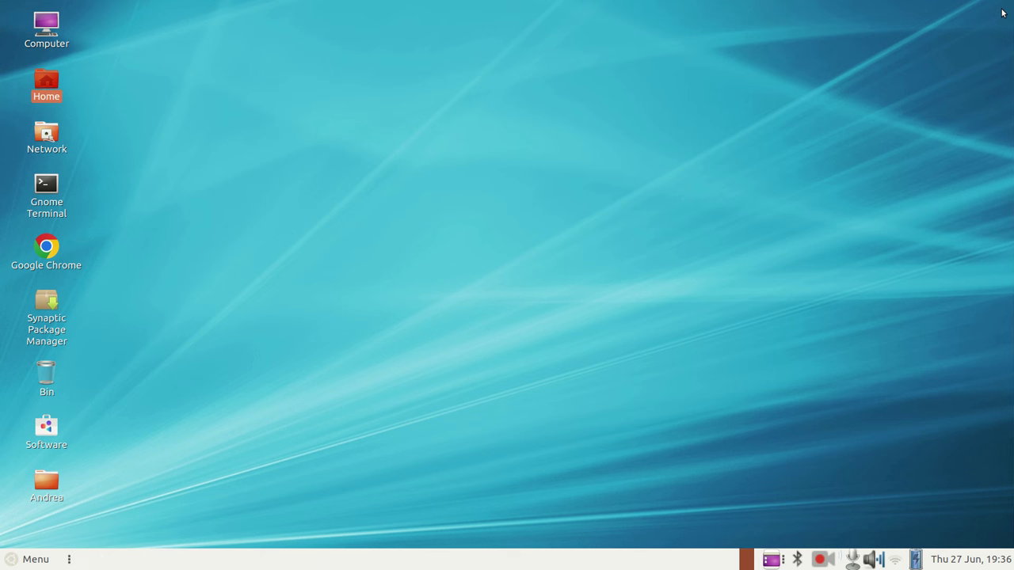
Open the icon theme options for customising the Ambiance theme in the Control Center's Appearance preferences.
click(31, 559)
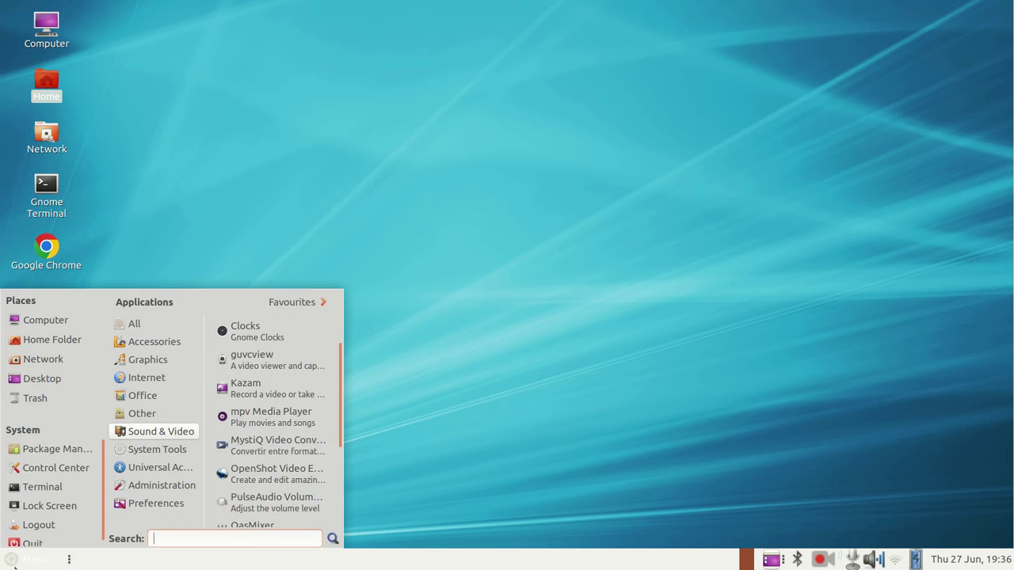
click(56, 468)
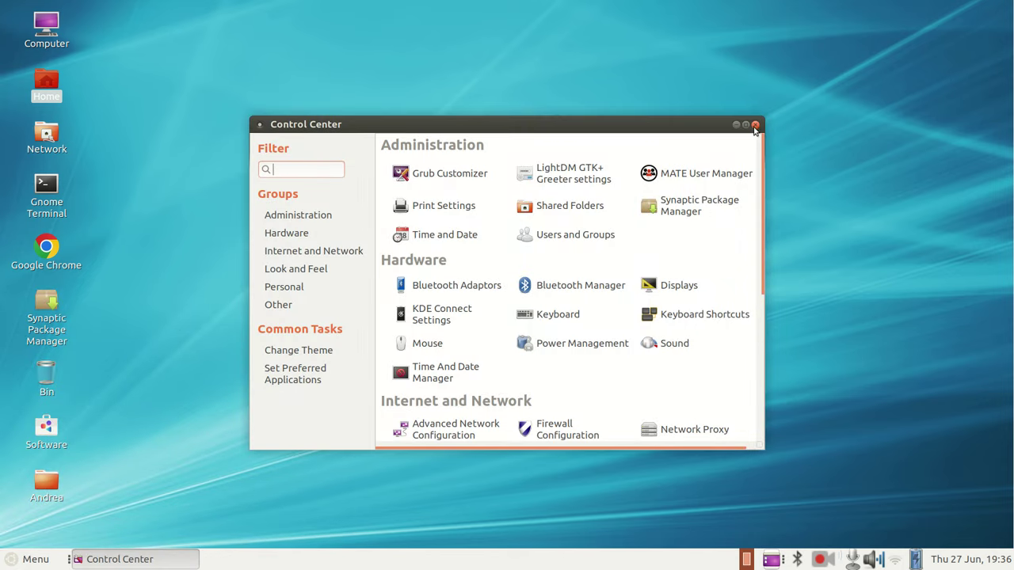
click(744, 125)
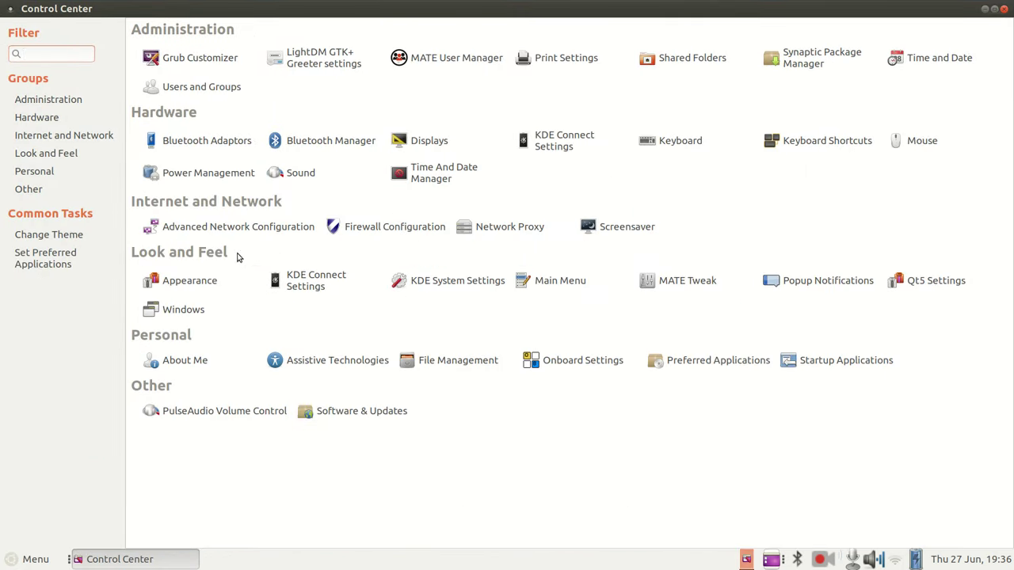
click(190, 280)
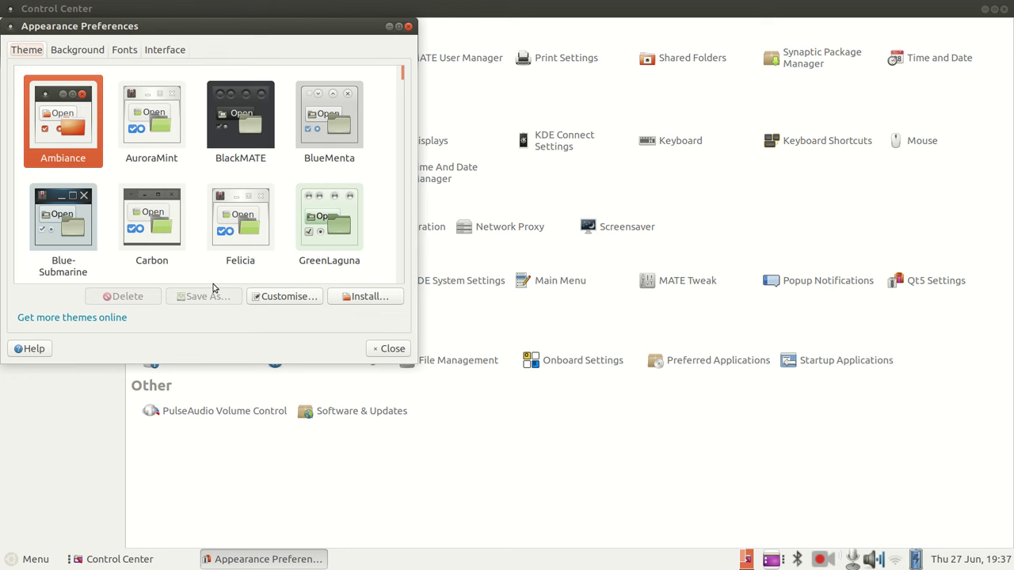
click(294, 297)
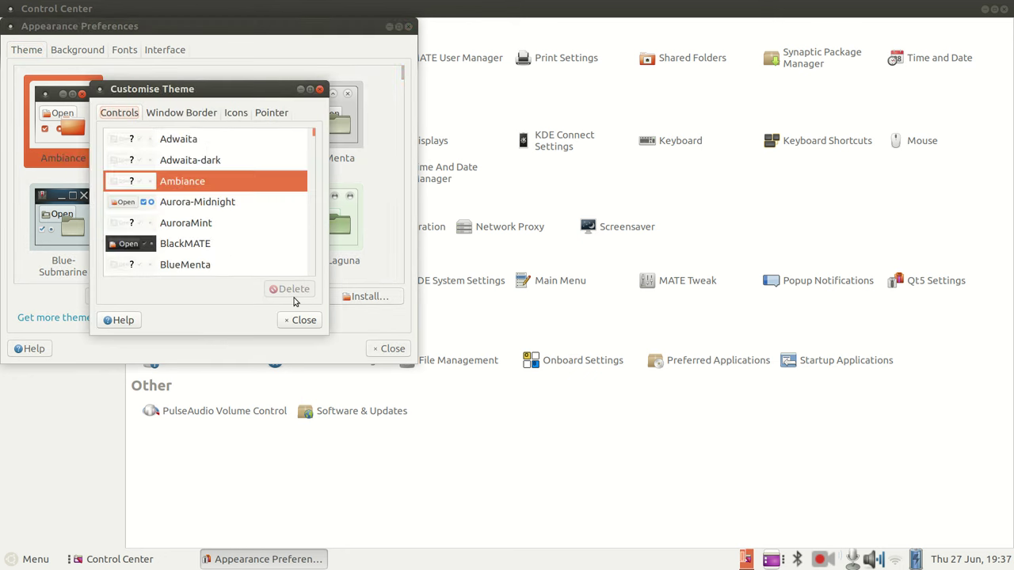
click(237, 115)
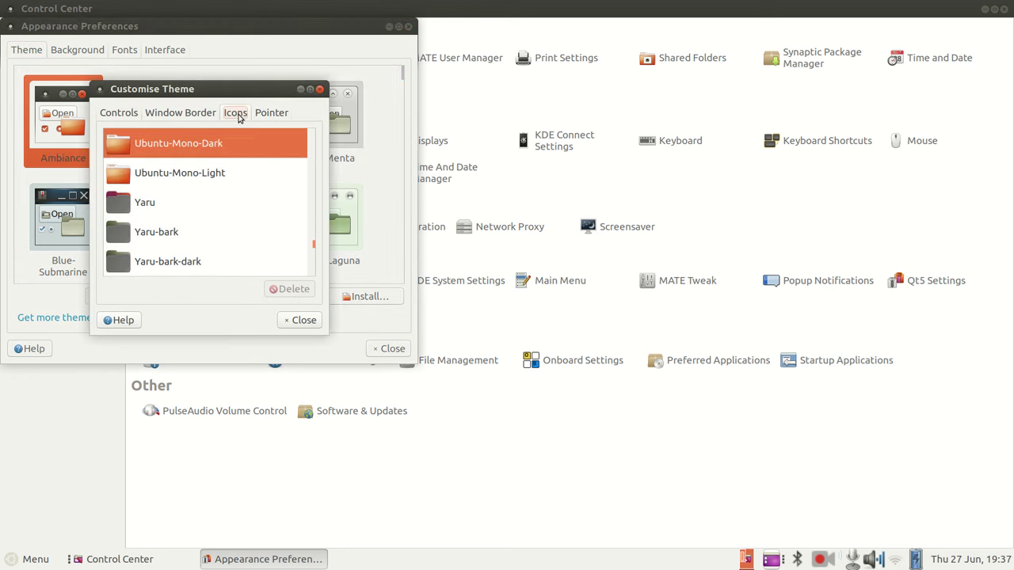
Browse the available icon themes, try Humanity-Dark, and set the icon theme to Humanity.
scroll(210, 162, up, 3)
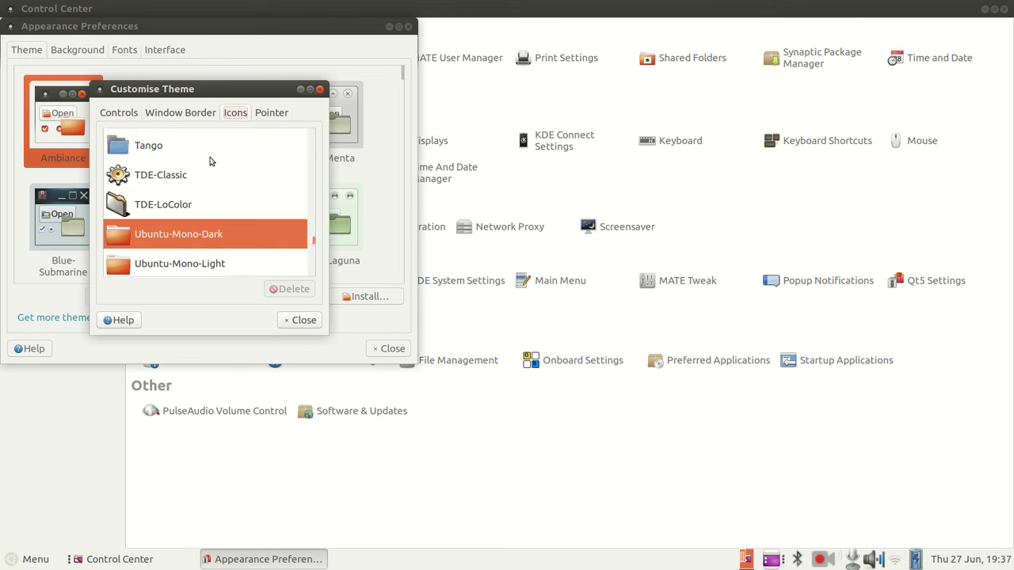
scroll(210, 161, down, 7)
scroll(210, 162, down, 12)
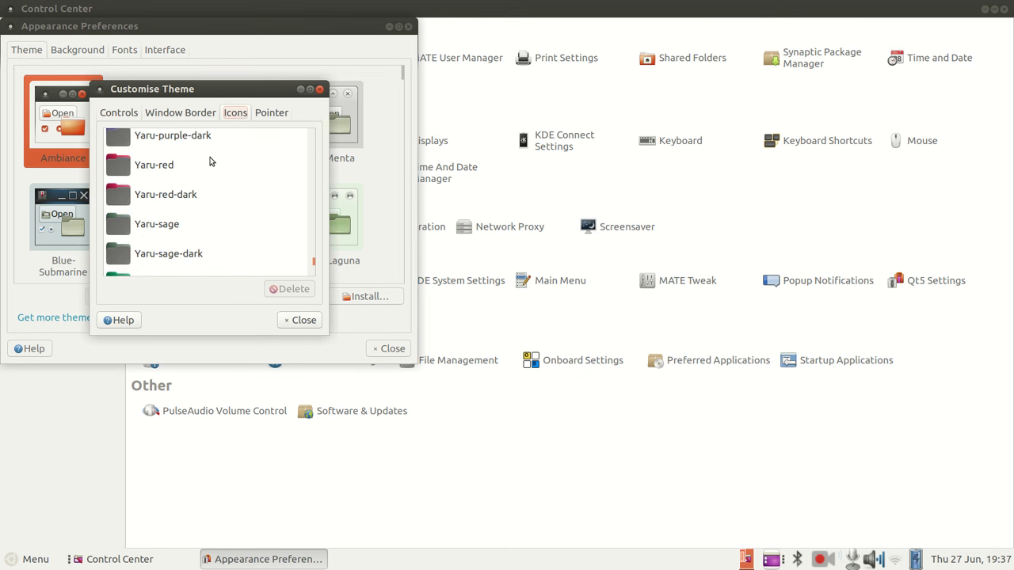
scroll(210, 161, up, 15)
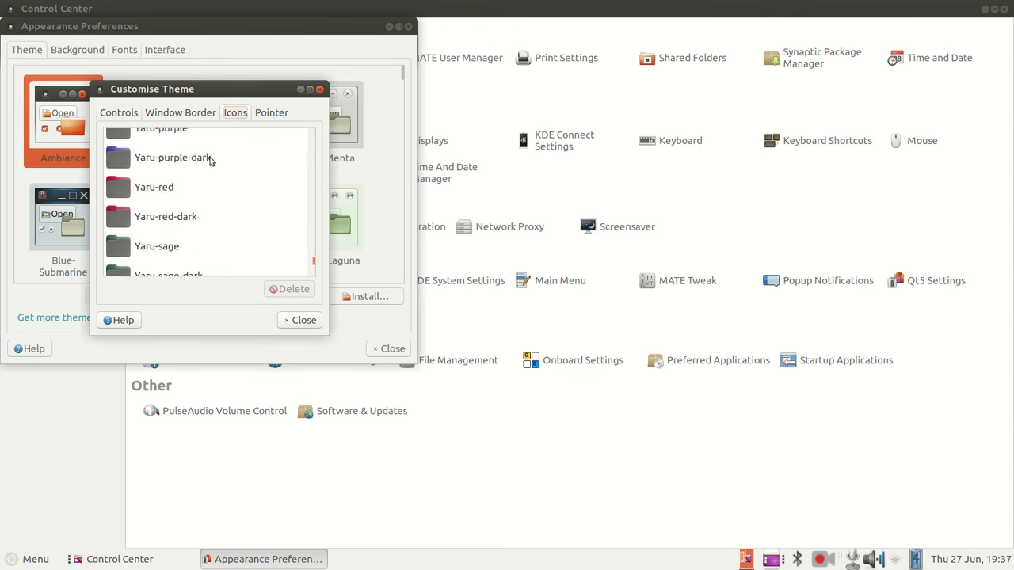
scroll(210, 162, up, 15)
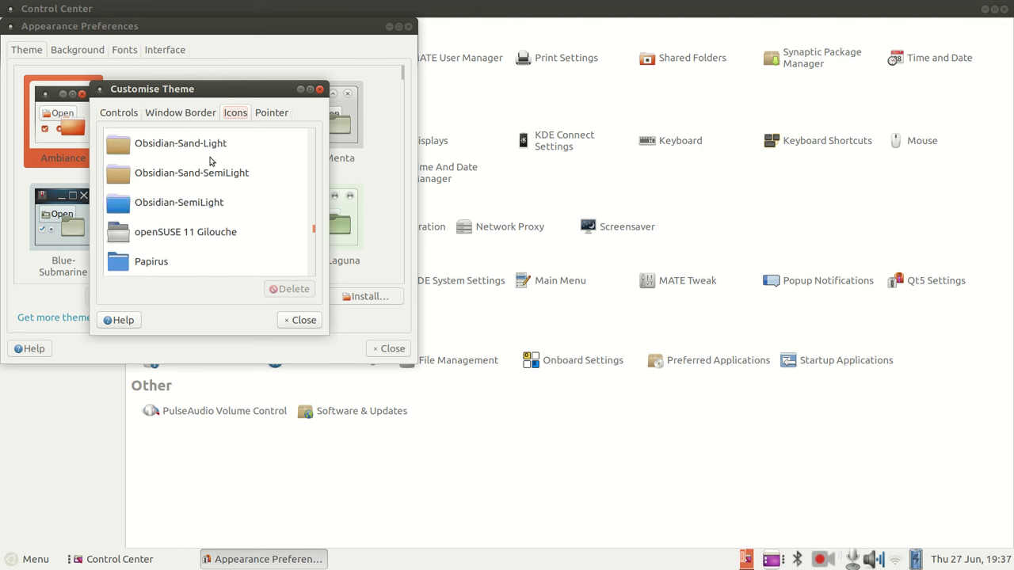
scroll(210, 162, up, 15)
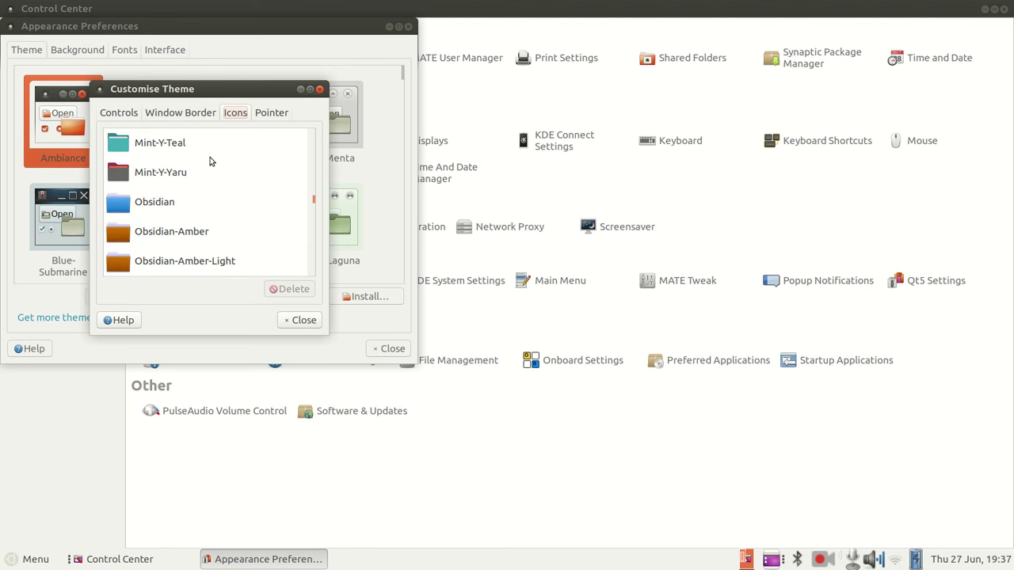
scroll(210, 162, up, 15)
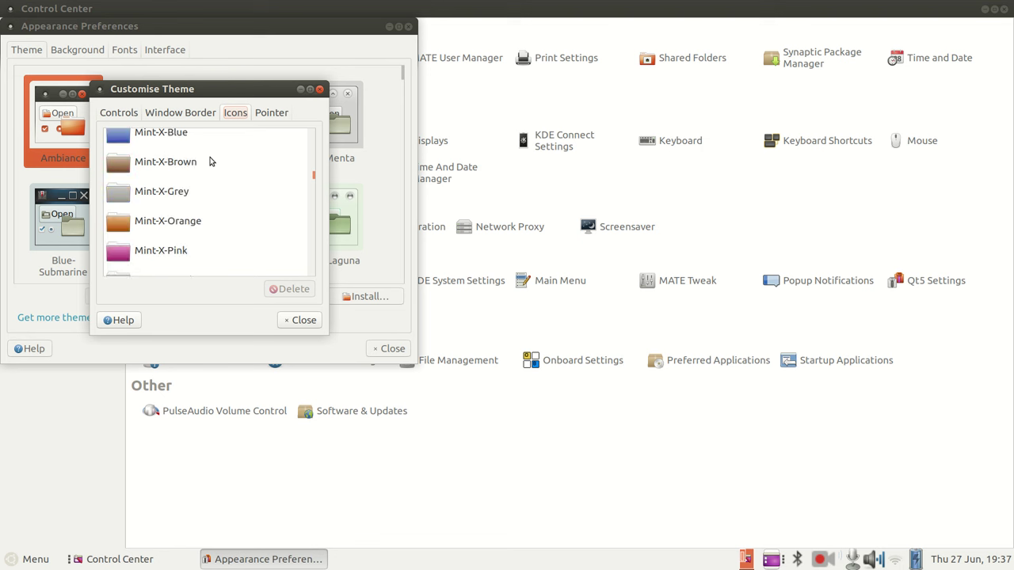
scroll(210, 161, up, 10)
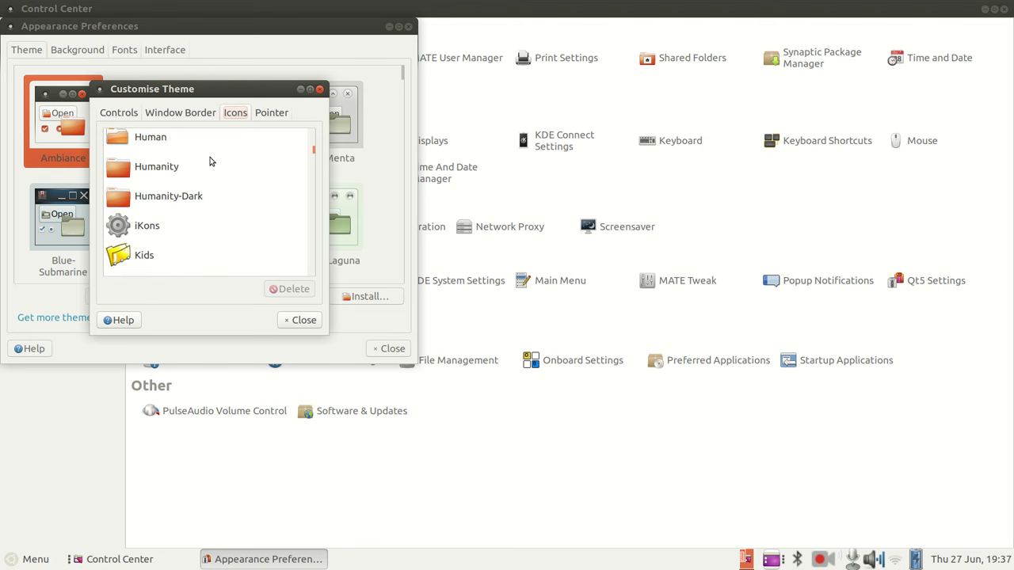
click(182, 196)
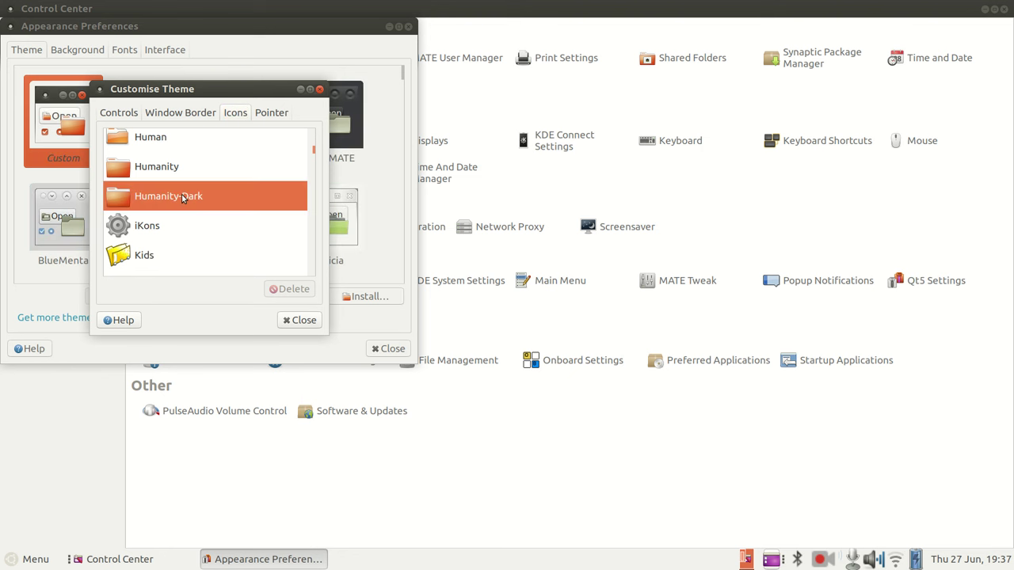
click(175, 170)
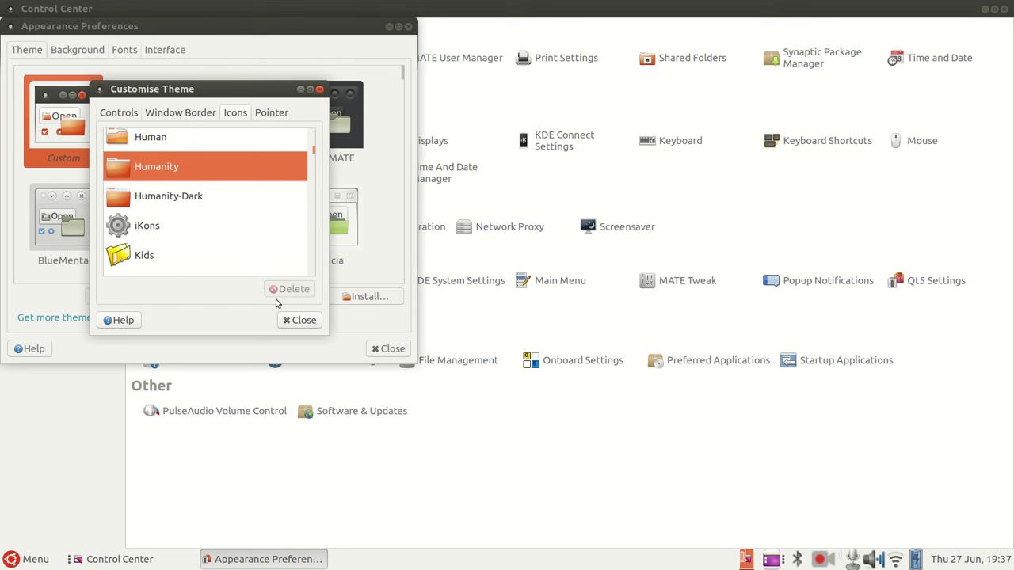
Close the theme customisation dialog, the Appearance preferences and the Control Center.
click(293, 322)
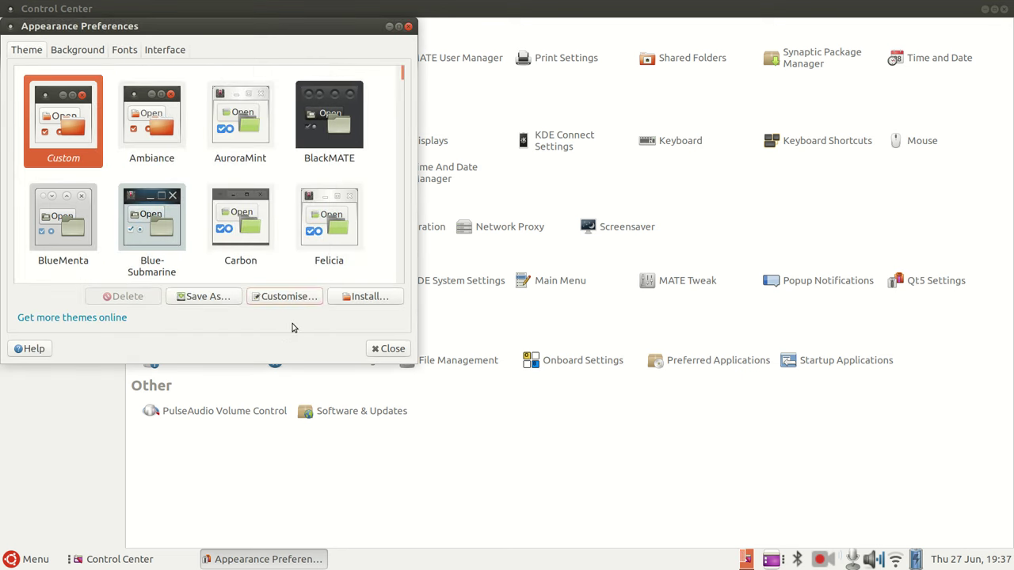
click(388, 349)
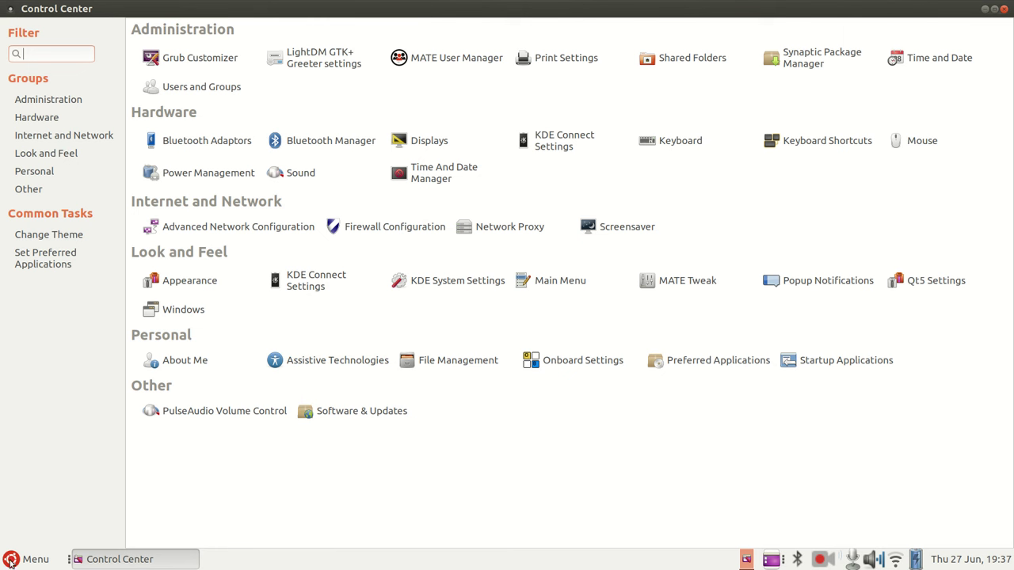
click(11, 562)
click(10, 561)
click(1006, 9)
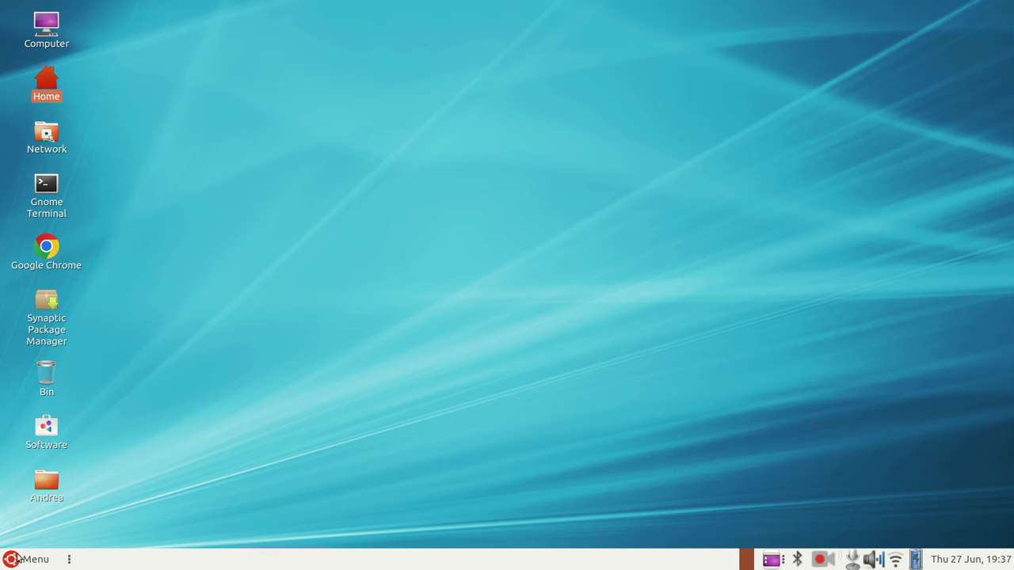
click(12, 561)
click(12, 561)
click(822, 561)
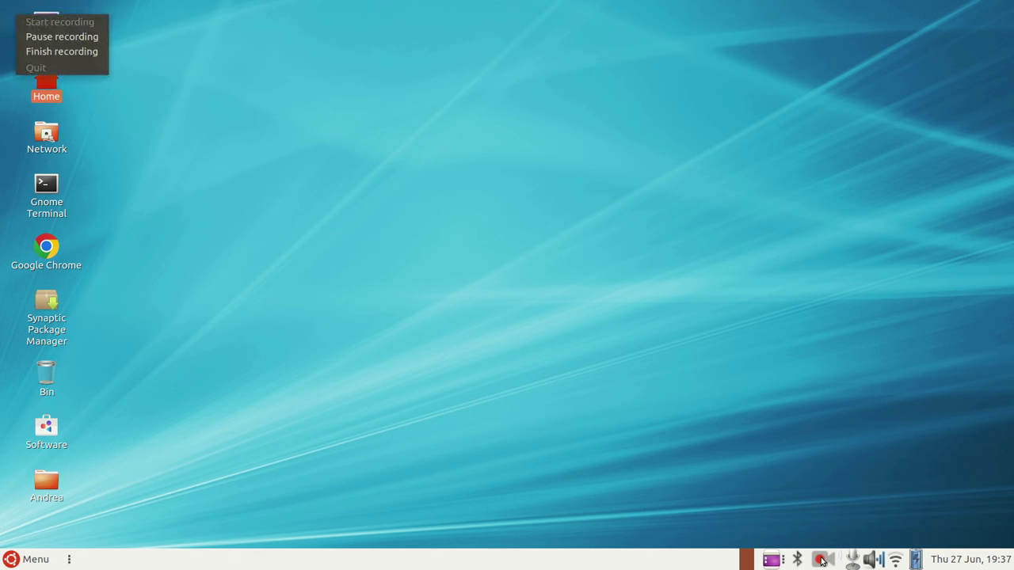
click(63, 37)
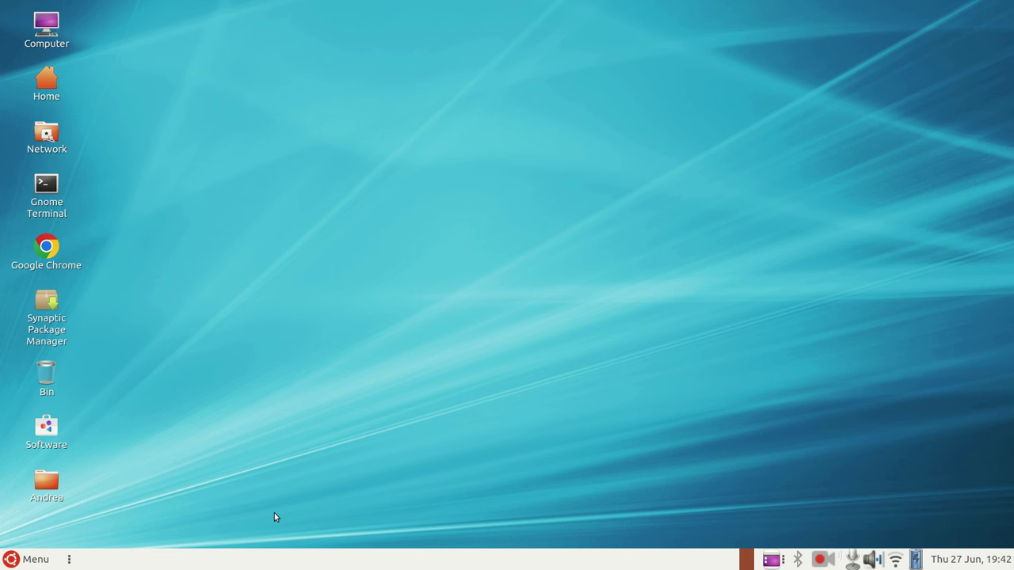
Open the Control Center to view its icons under the current theme, and close it.
click(11, 559)
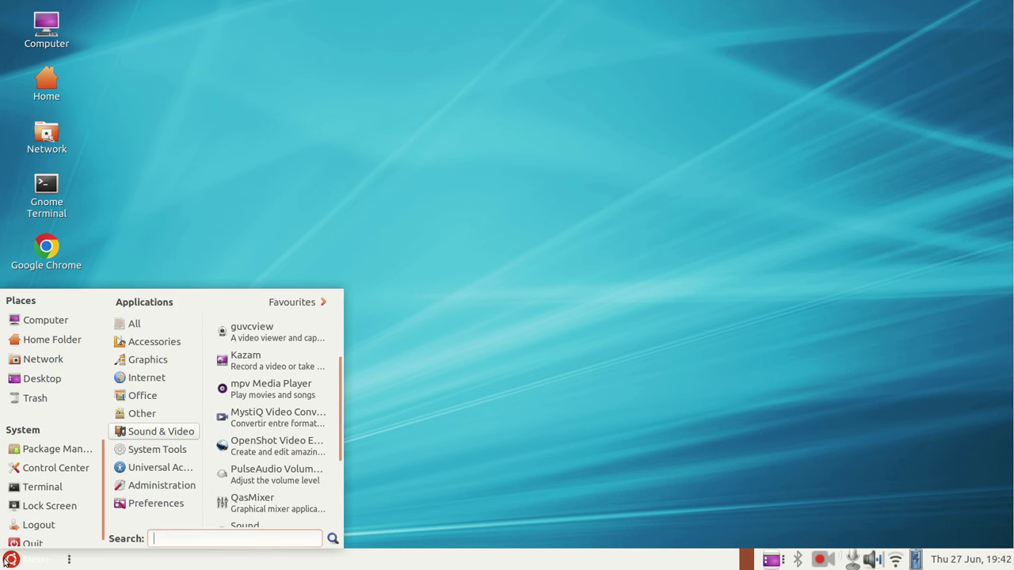
click(54, 469)
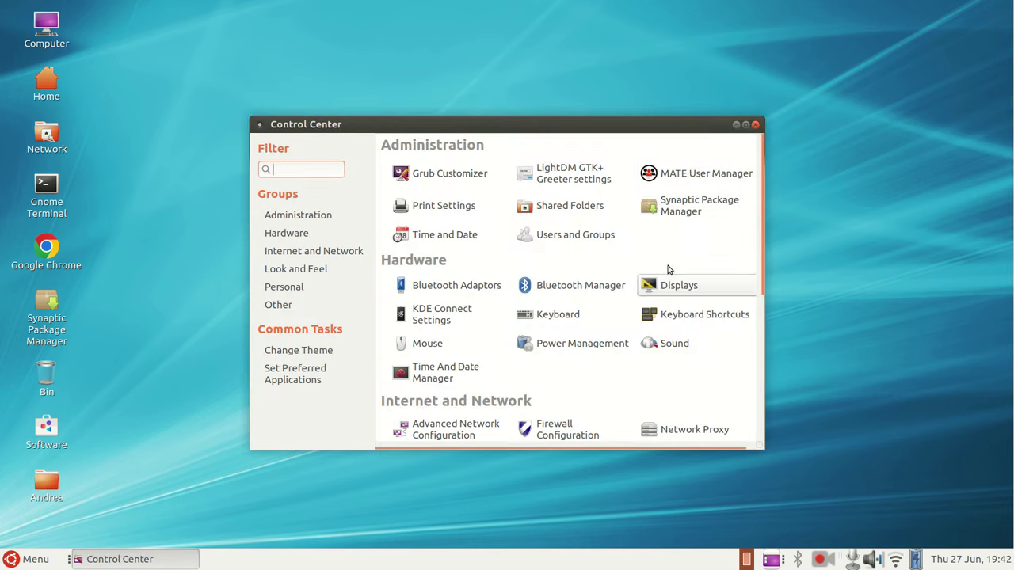
click(756, 125)
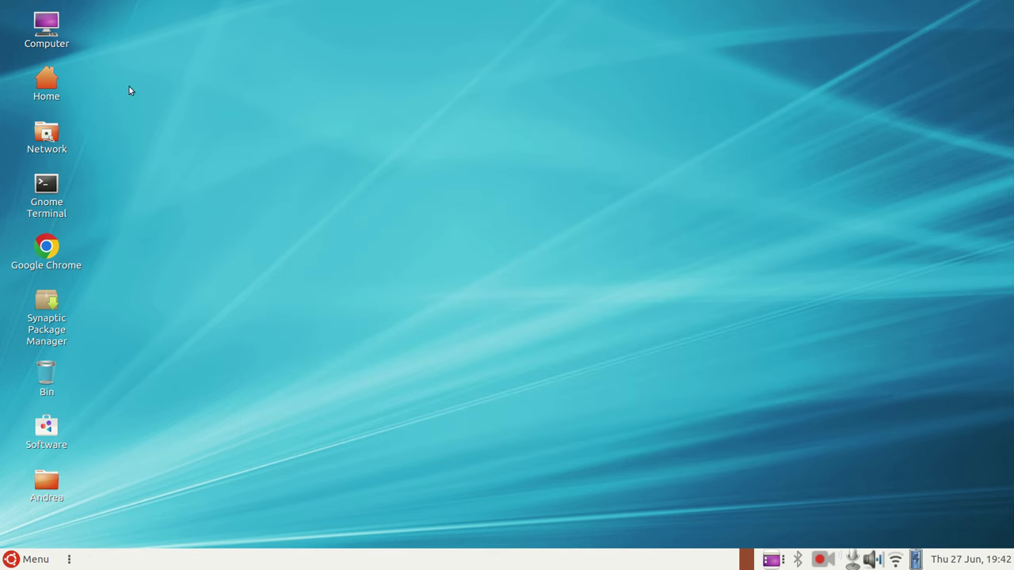
Examine the folder icons in Computer, the home folder and the File System root, and close the file manager.
click(40, 30)
double_click(39, 29)
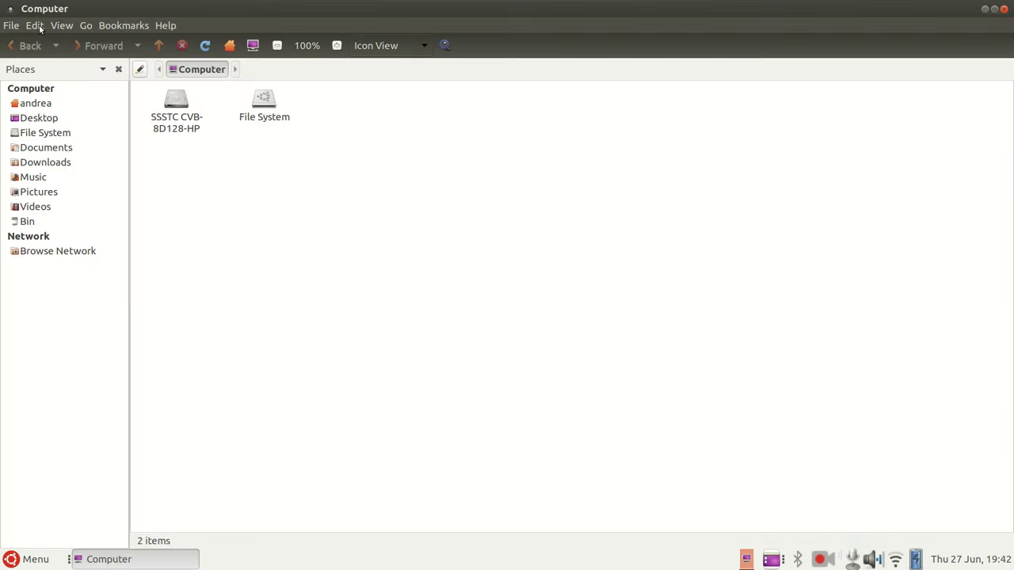
click(36, 103)
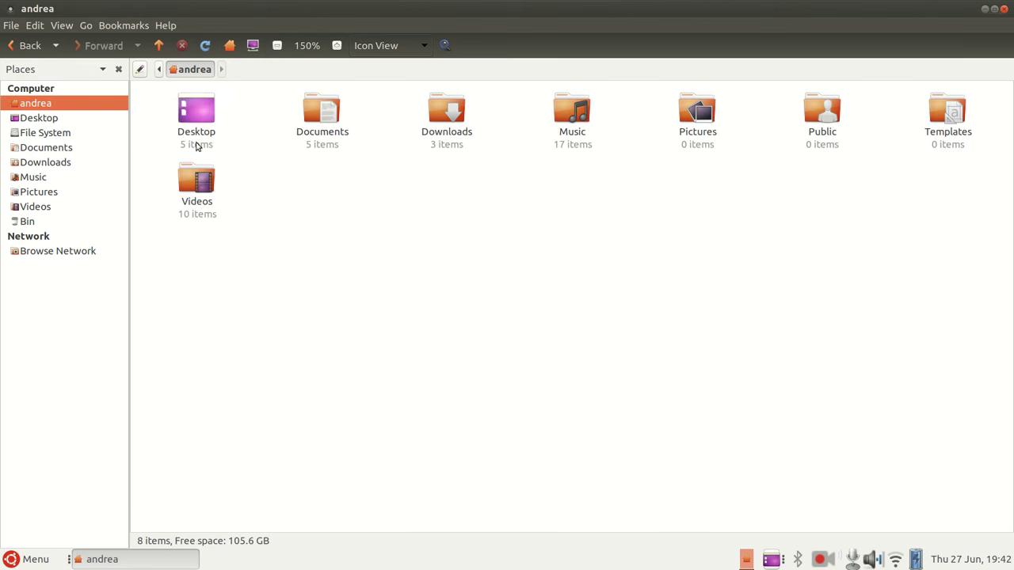
click(35, 133)
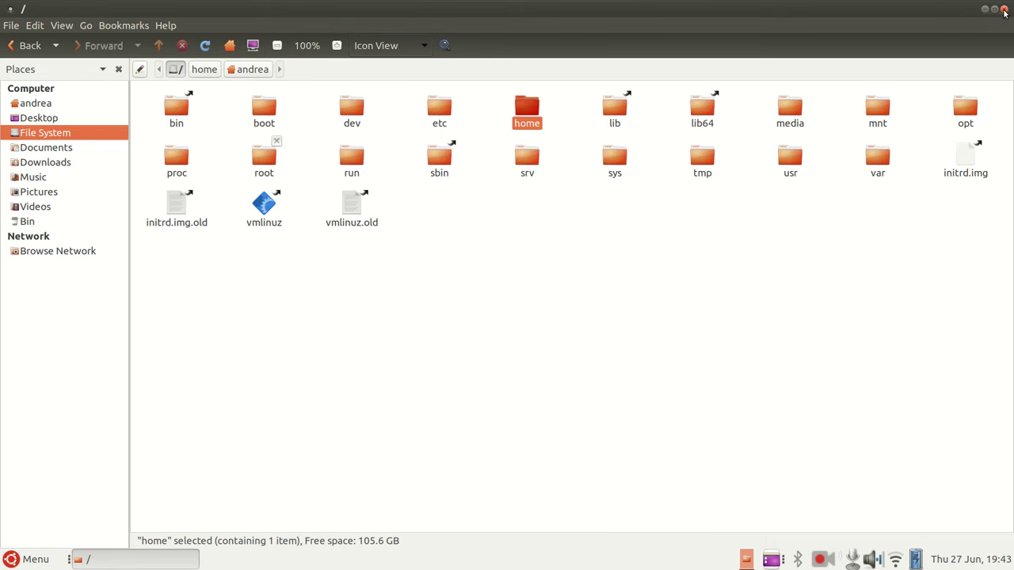
click(1004, 9)
click(31, 560)
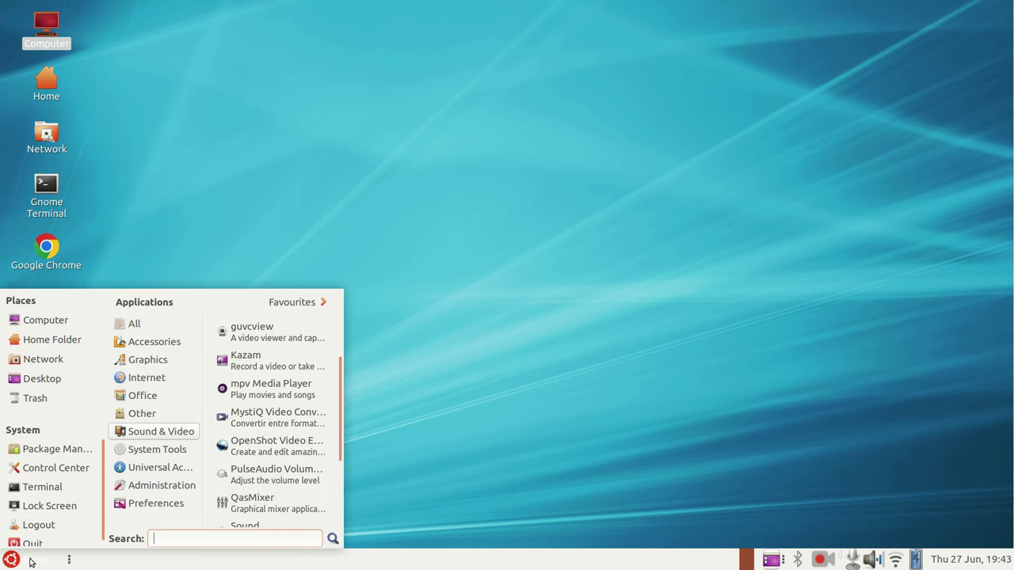
click(31, 561)
click(31, 560)
click(31, 561)
click(31, 560)
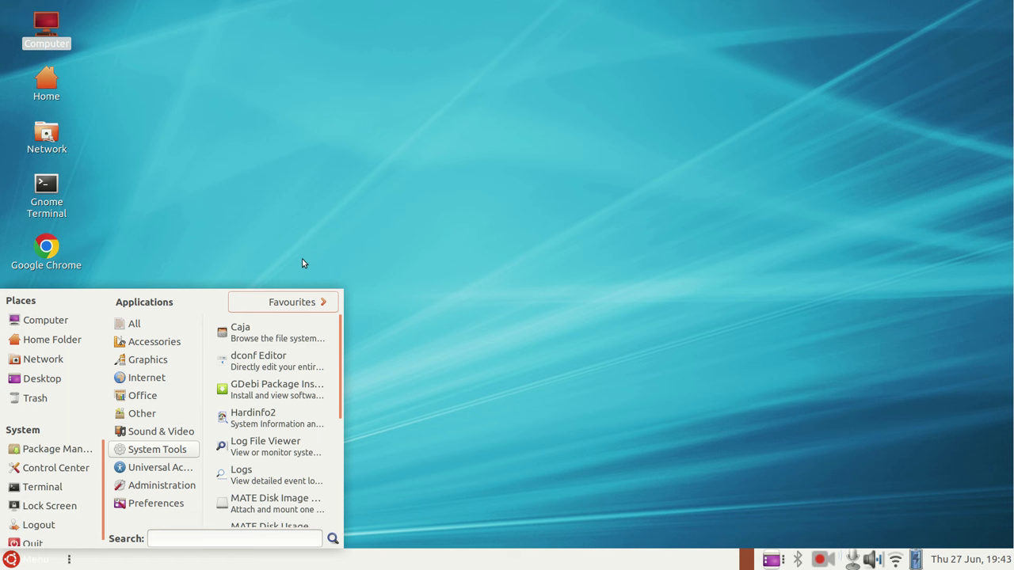
mouse_move(172, 431)
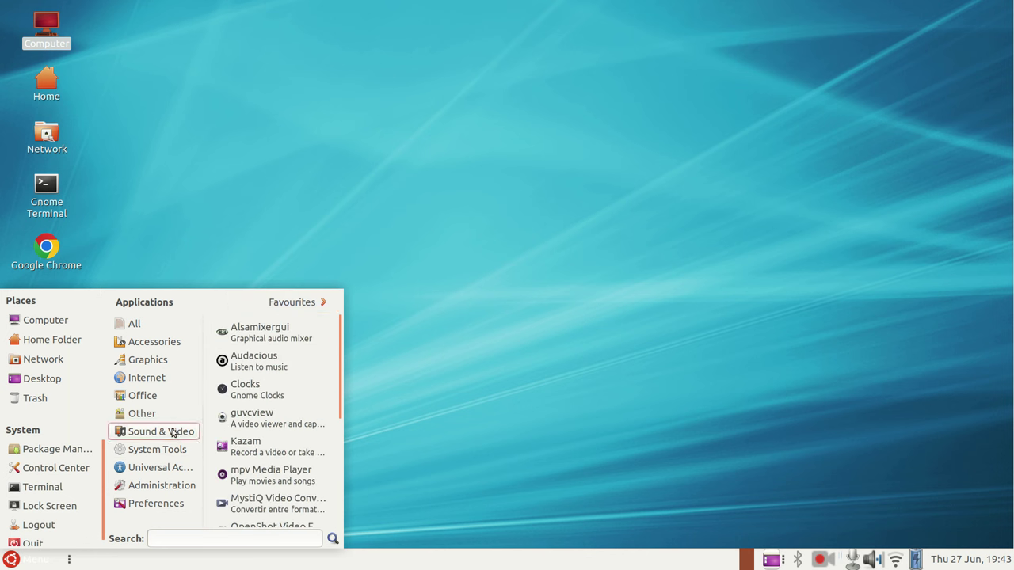
click(259, 262)
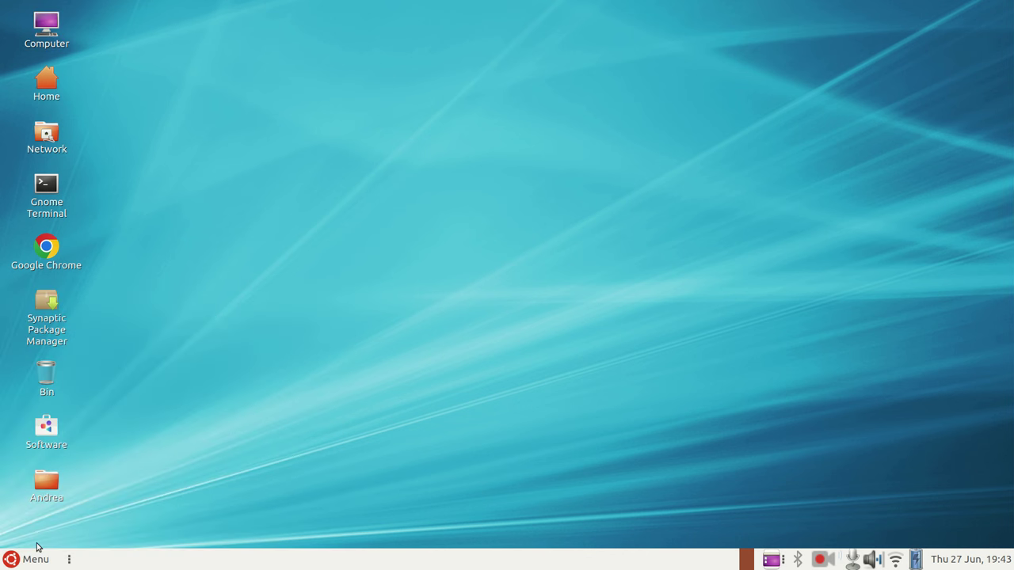
Unlock the current main menu applet from the panel and remove it.
right_click(22, 564)
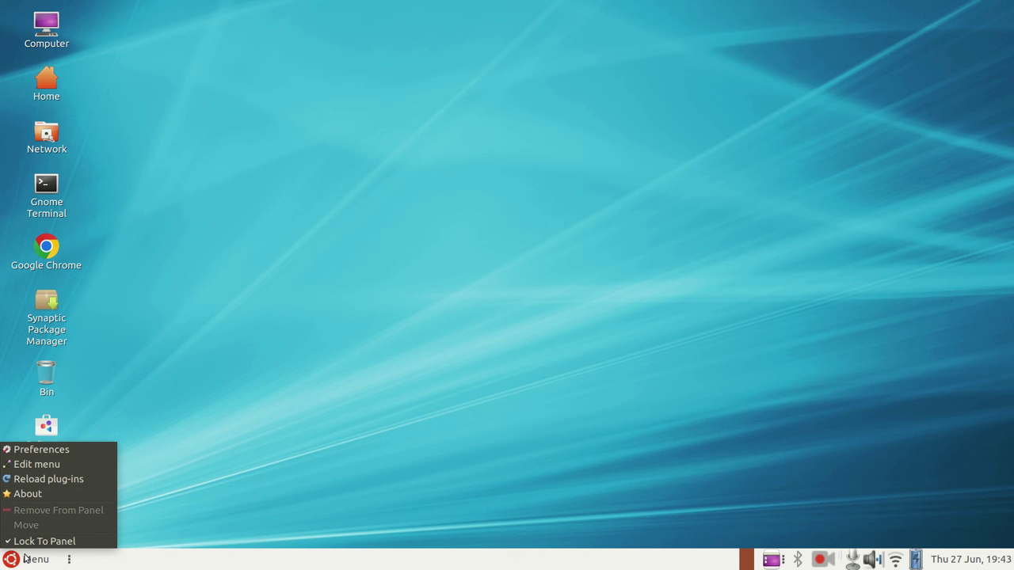
click(27, 554)
right_click(26, 563)
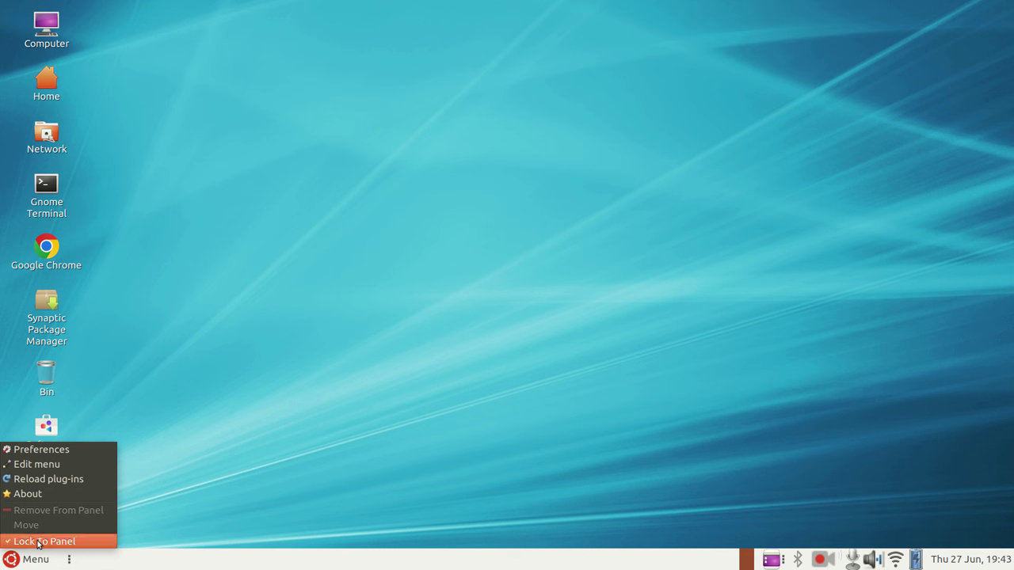
click(40, 541)
right_click(31, 560)
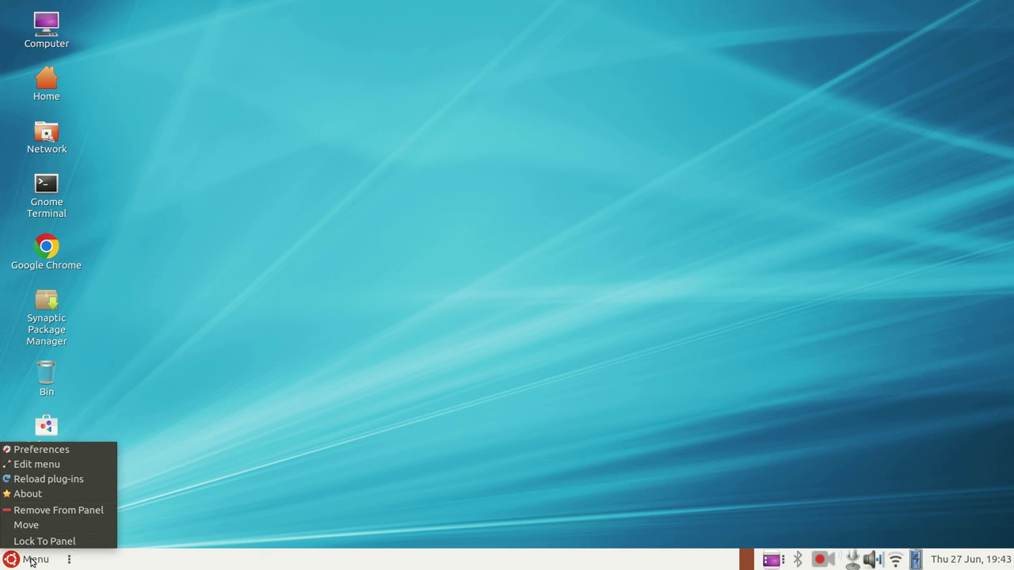
click(45, 513)
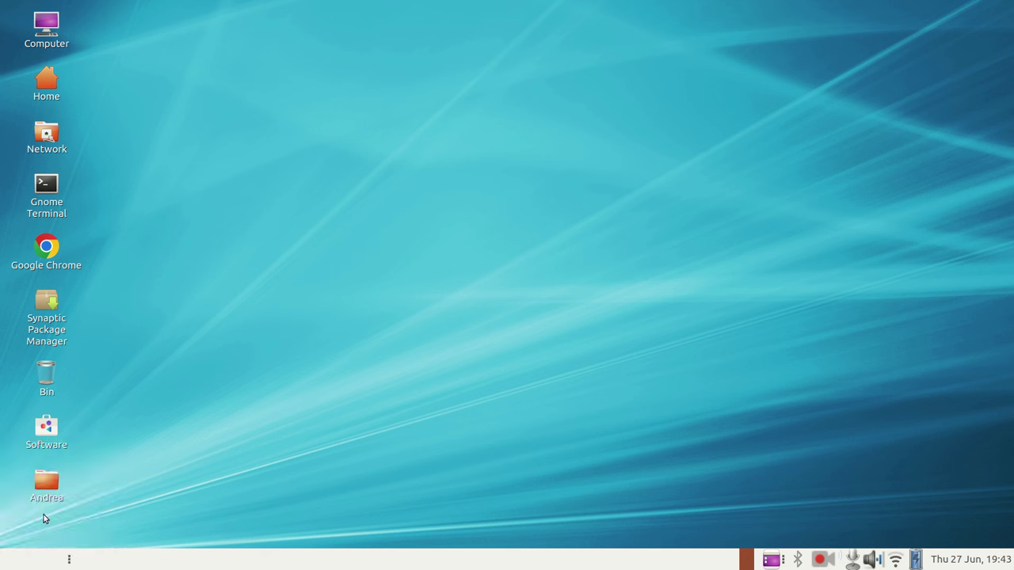
Search the items that can be added to the panel for "menu" and add the Classic Menu.
right_click(411, 561)
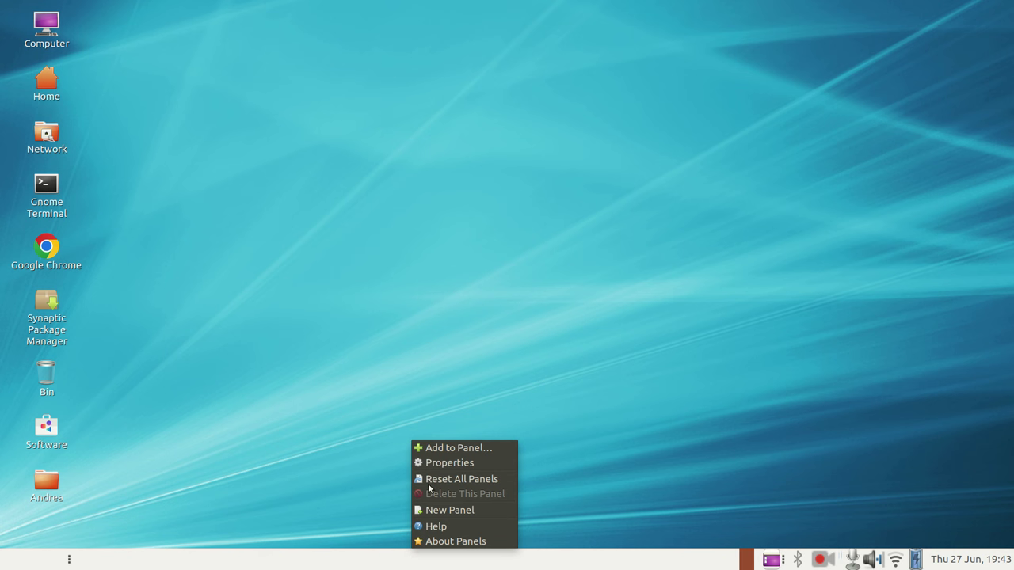
click(444, 448)
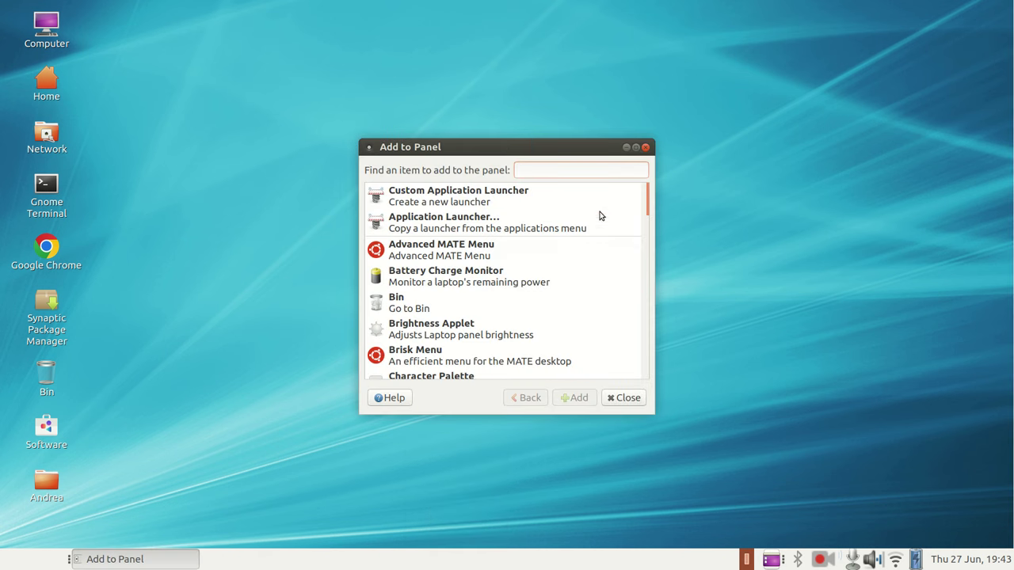
text(menu)
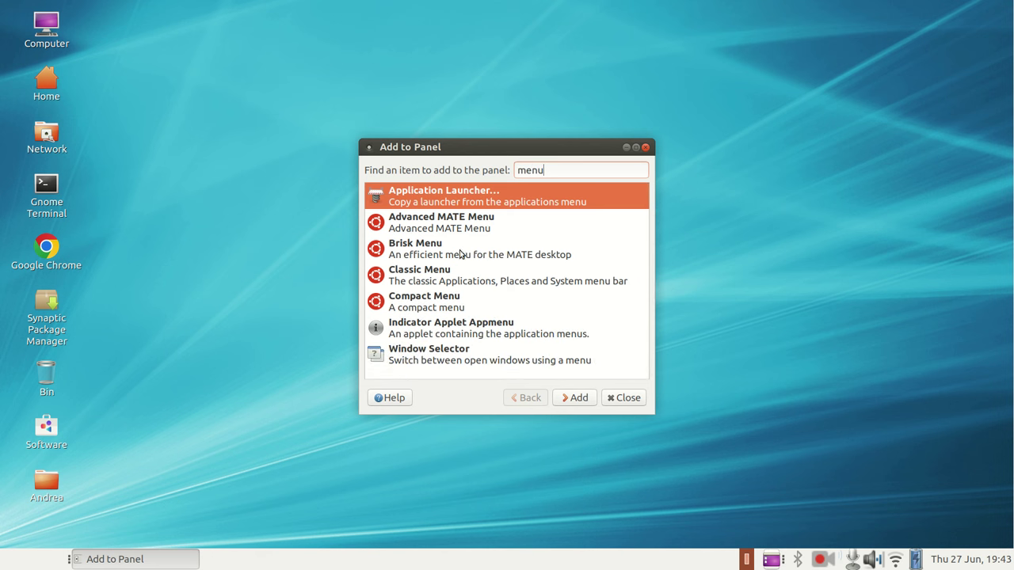
click(442, 277)
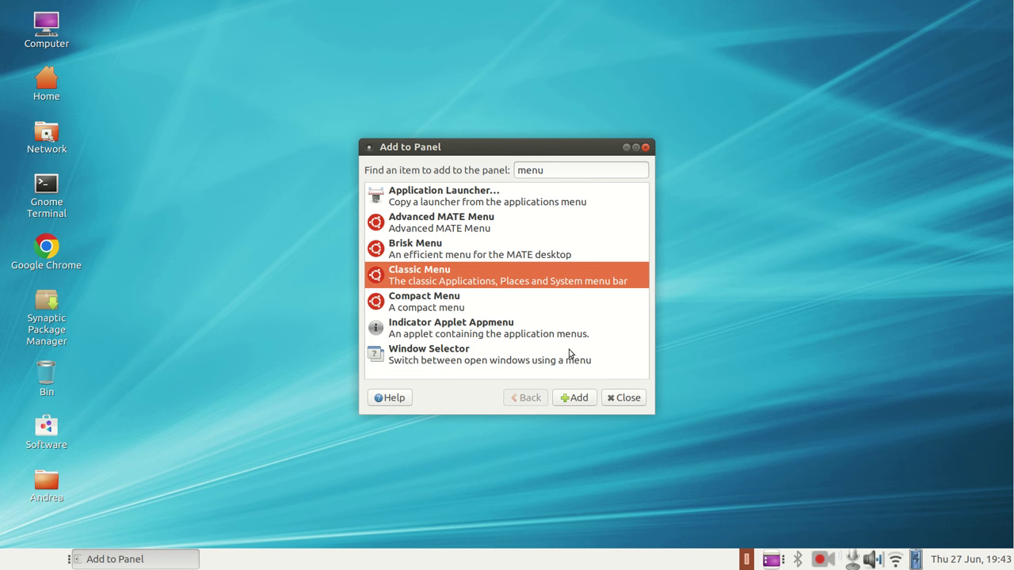
click(582, 398)
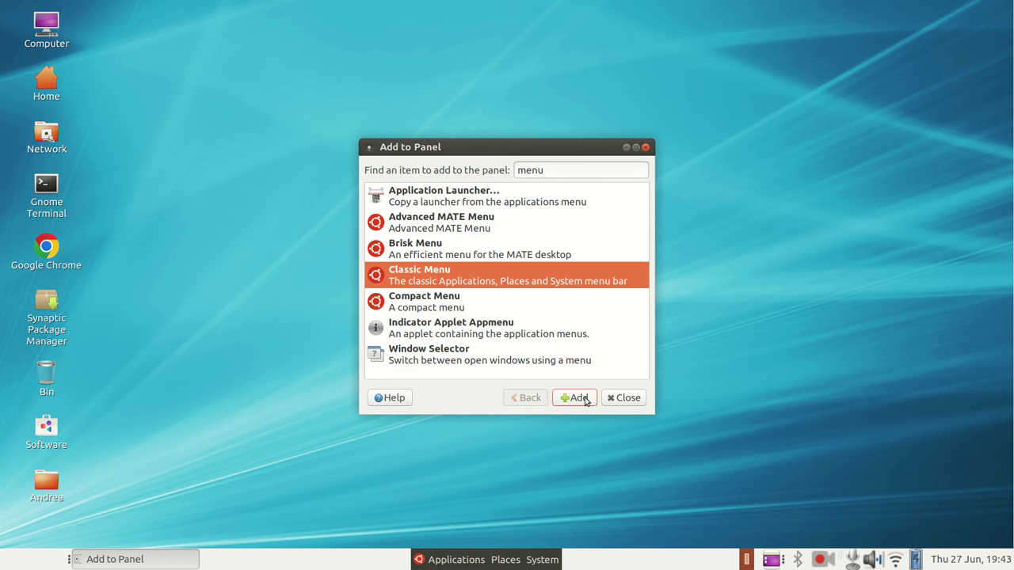
click(622, 398)
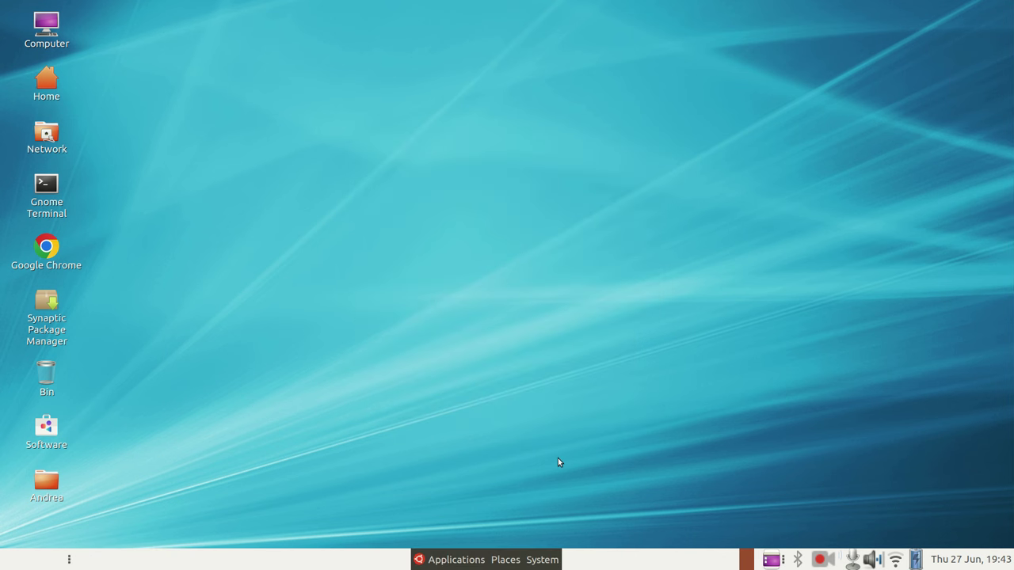
Unlock the window list applet and move the Classic Menu to the panel's left end, ahead of the window list.
right_click(70, 560)
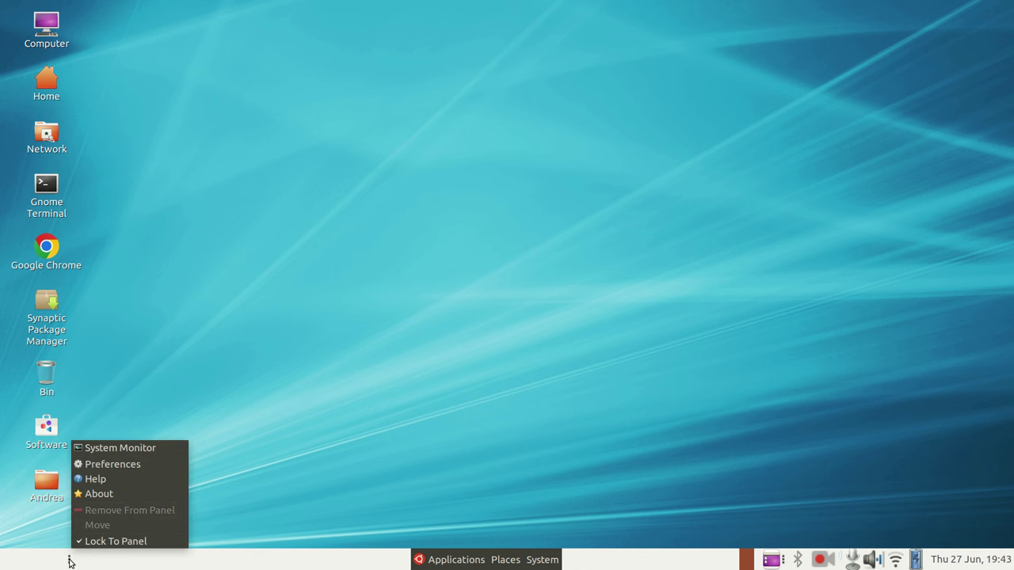
click(94, 541)
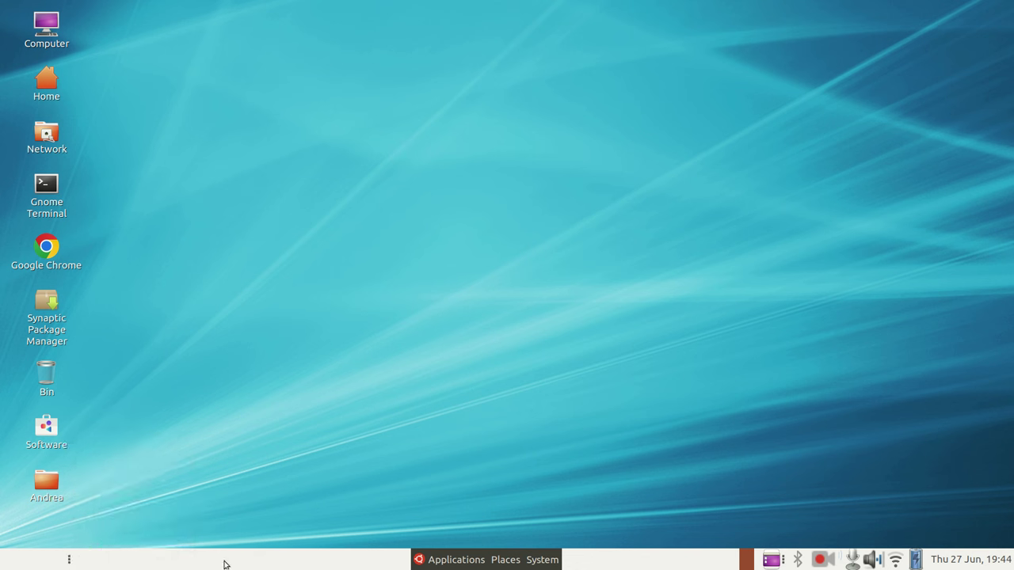
click(446, 564)
click(445, 564)
right_click(442, 565)
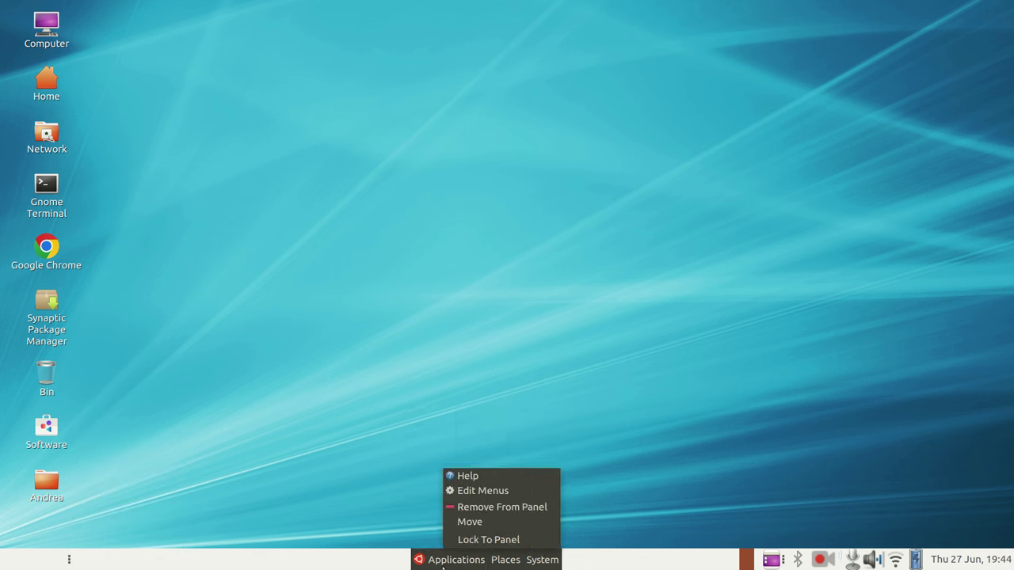
click(470, 522)
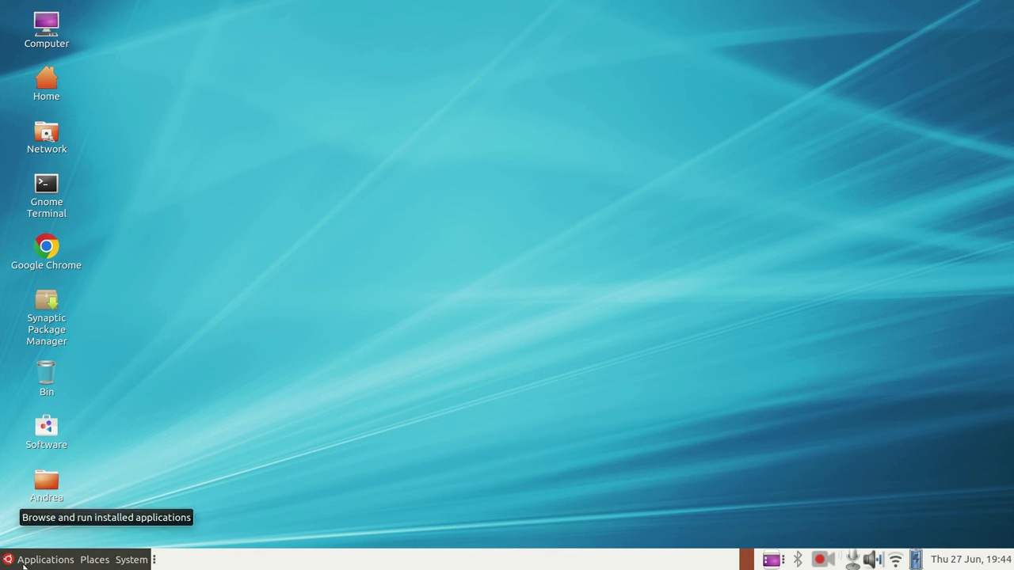
Lock both the Classic Menu and the window list applet to the panel.
right_click(24, 565)
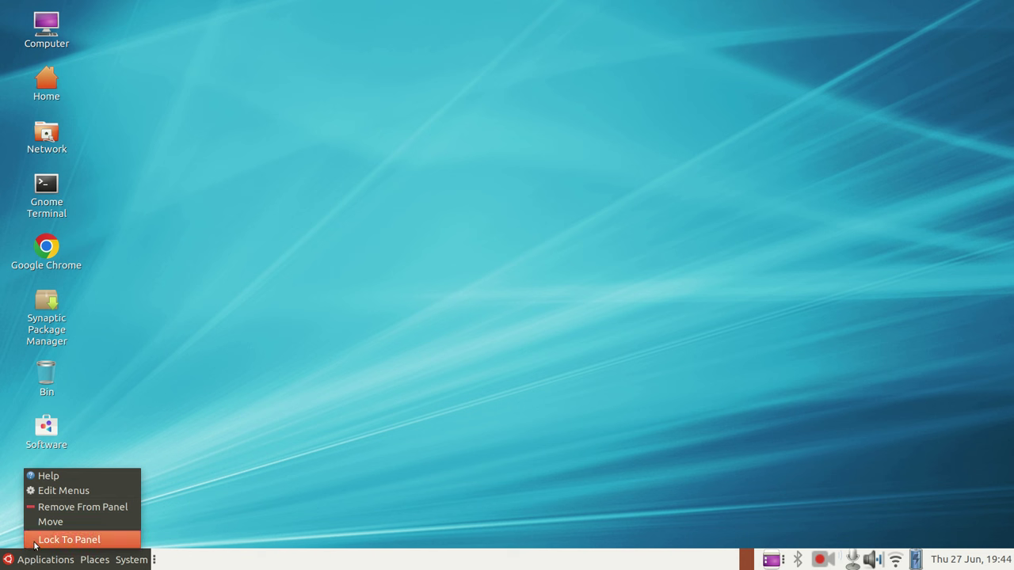
click(38, 542)
right_click(155, 563)
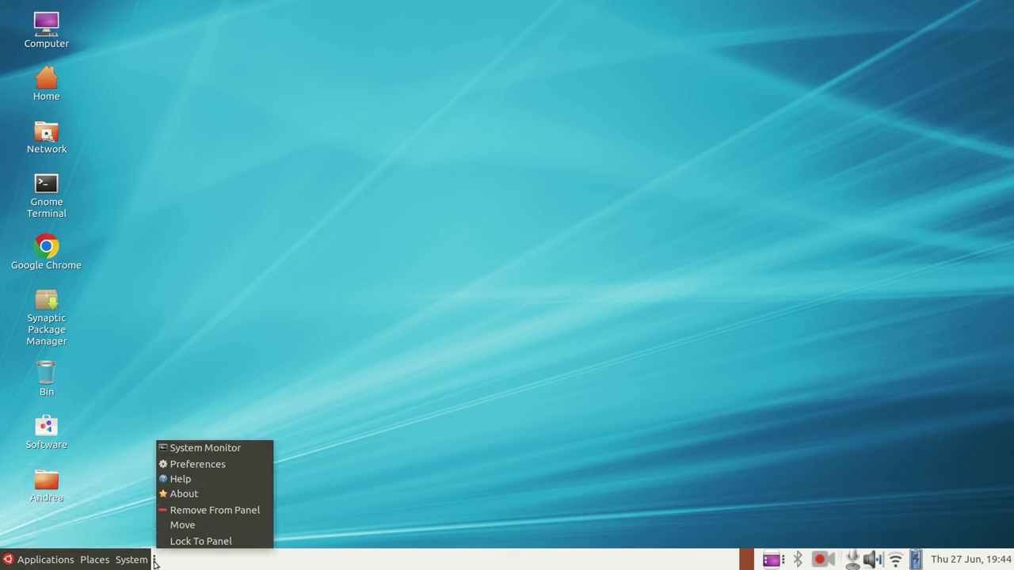
click(168, 542)
View the contents of the Classic Menu's Applications, Places and System menus.
click(61, 563)
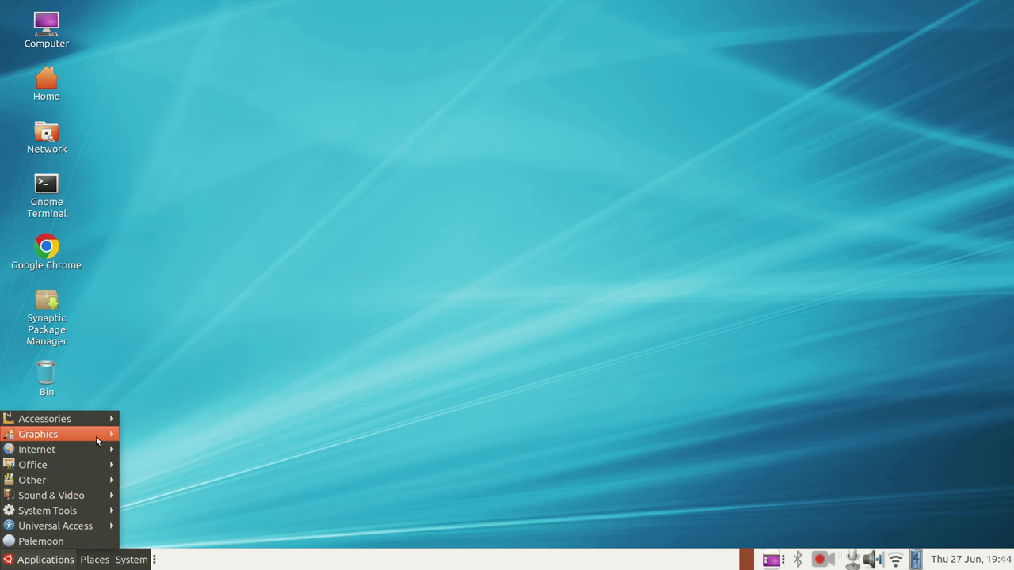
click(97, 562)
click(97, 562)
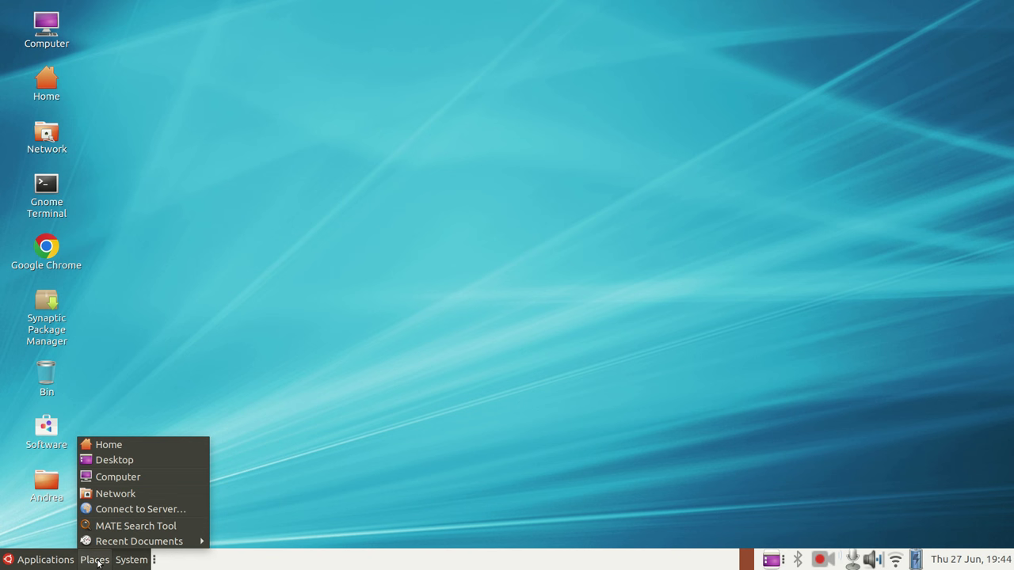
mouse_move(131, 562)
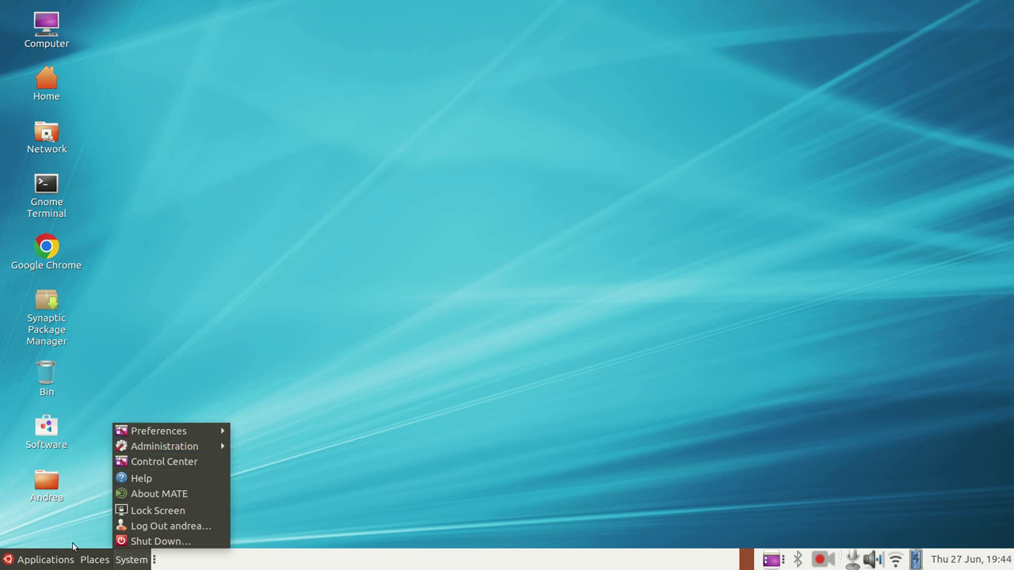
mouse_move(18, 563)
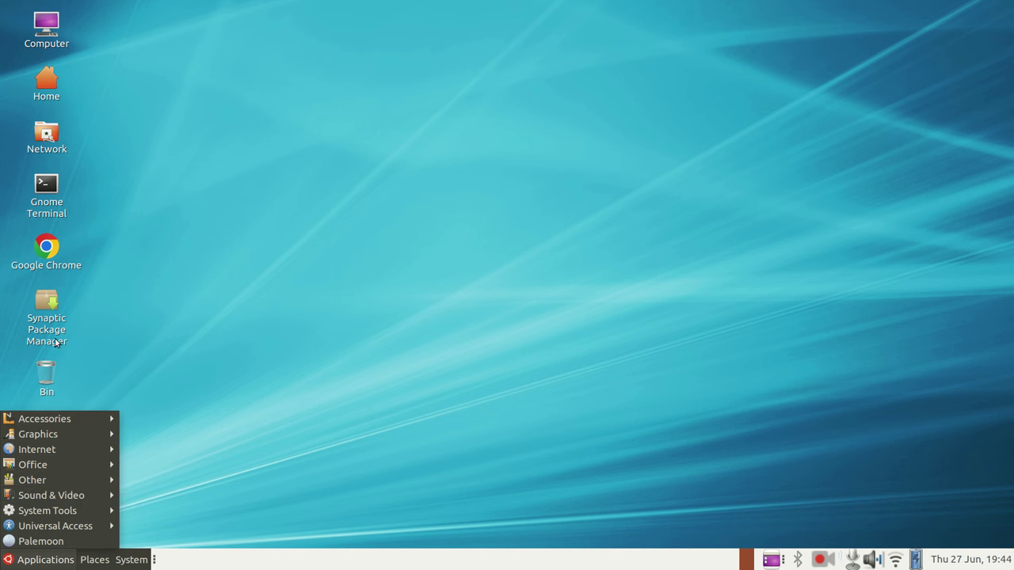
click(17, 562)
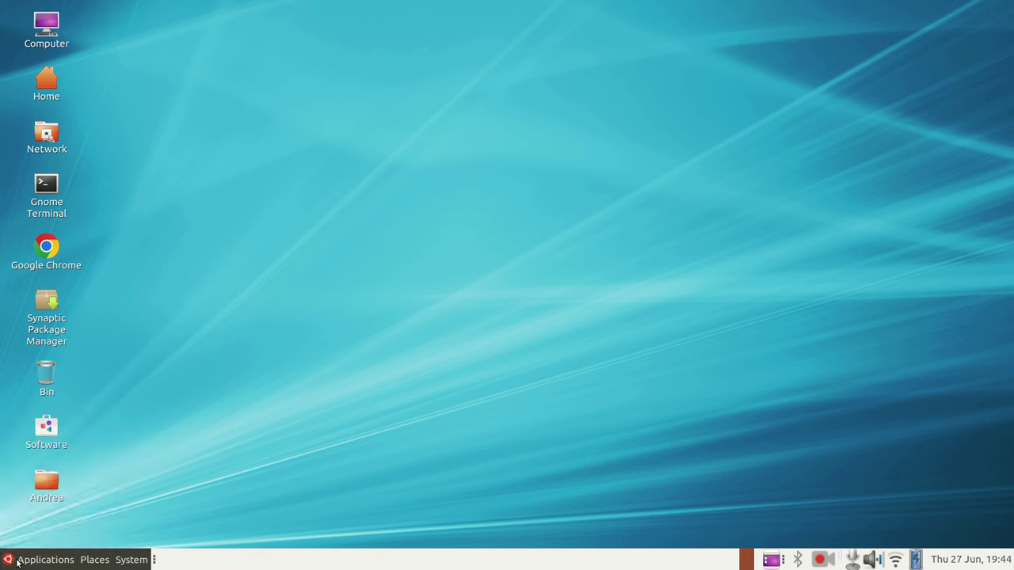
click(16, 562)
click(16, 562)
click(16, 562)
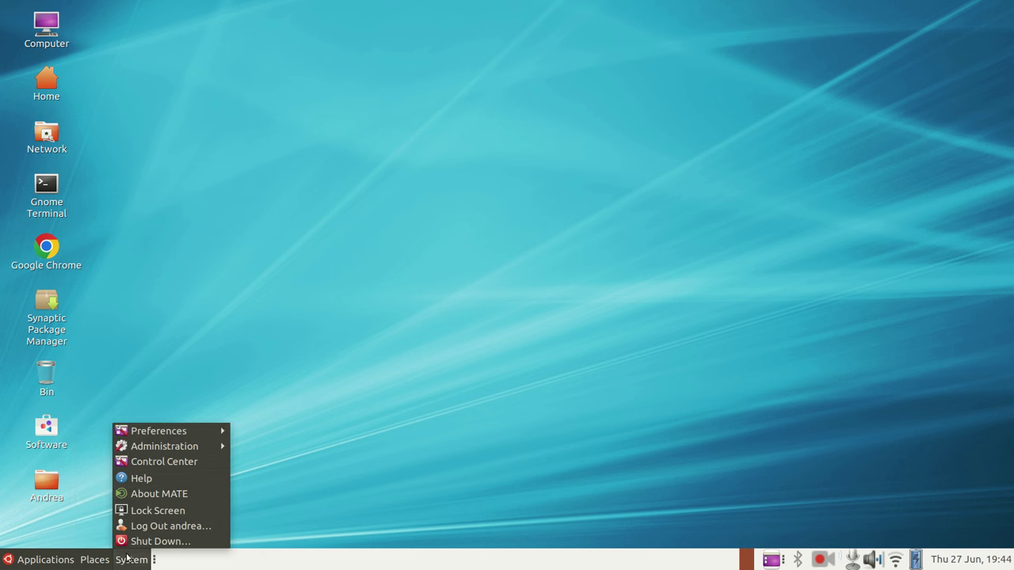
Open the Control Center, maximize its window and bring up the Appearance preferences.
mouse_move(28, 561)
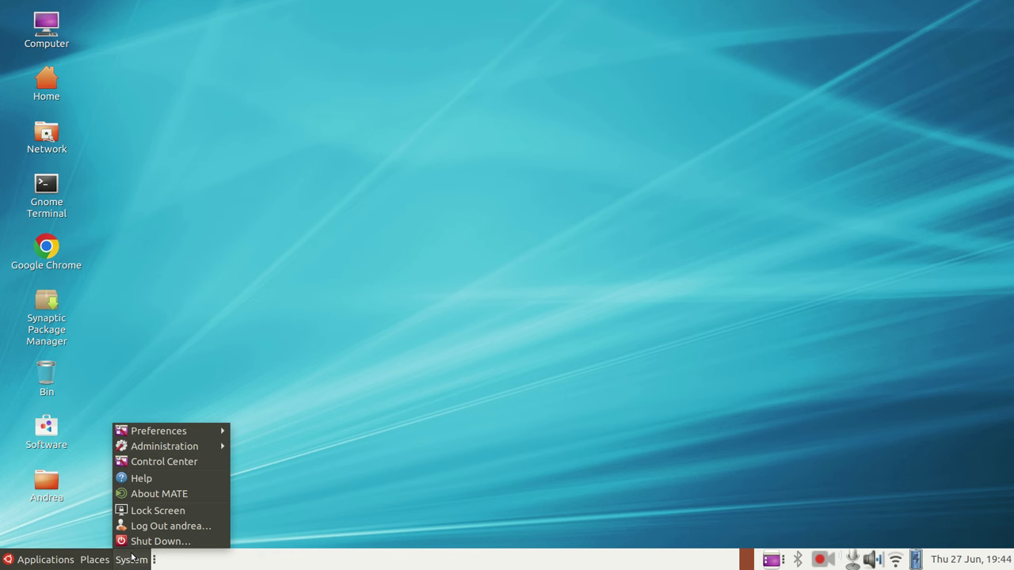
click(167, 465)
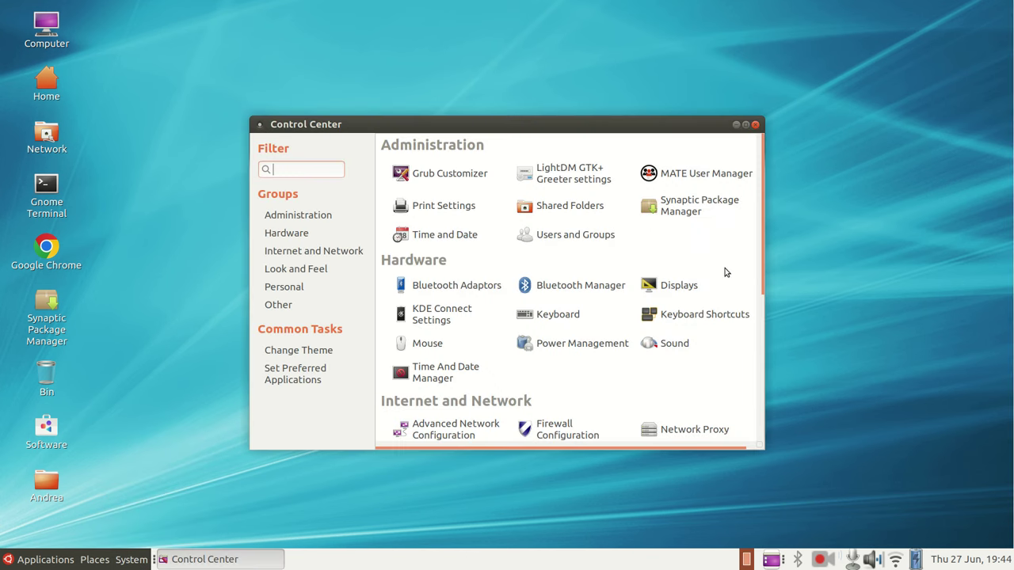
click(746, 124)
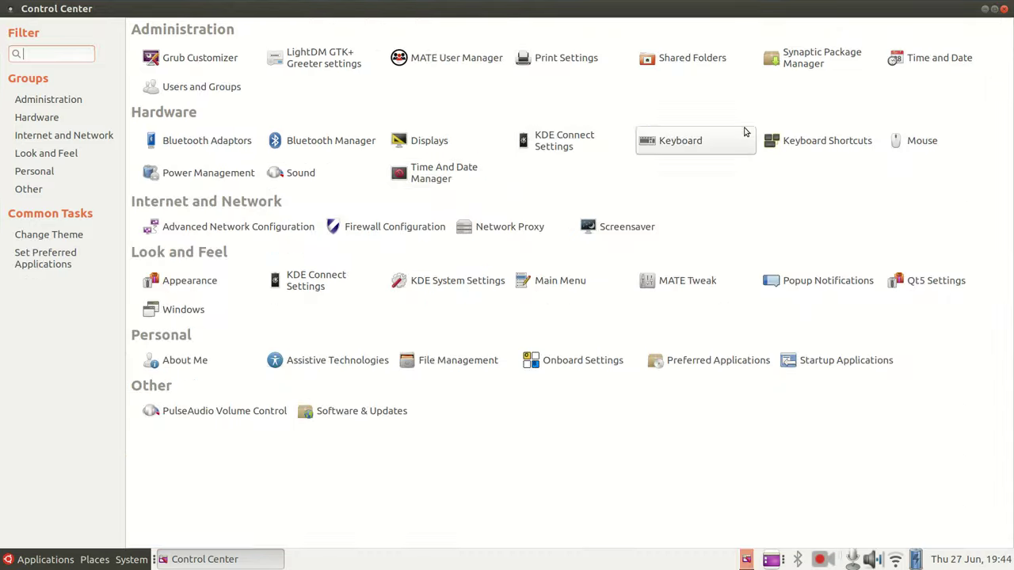
click(189, 280)
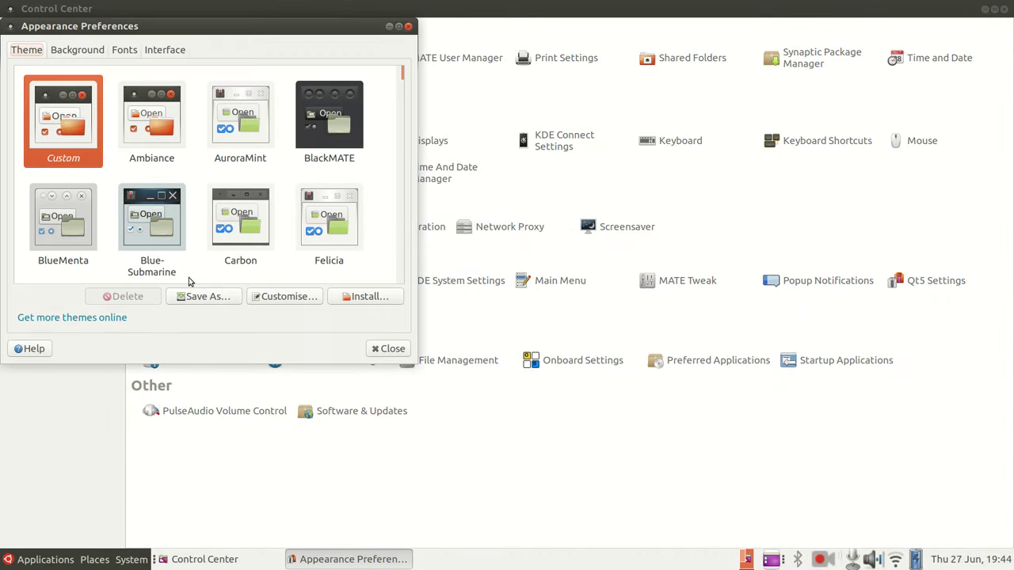
Apply the Radiance theme to the desktop, and close the Appearance preferences and the Control Center.
scroll(193, 158, down, 5)
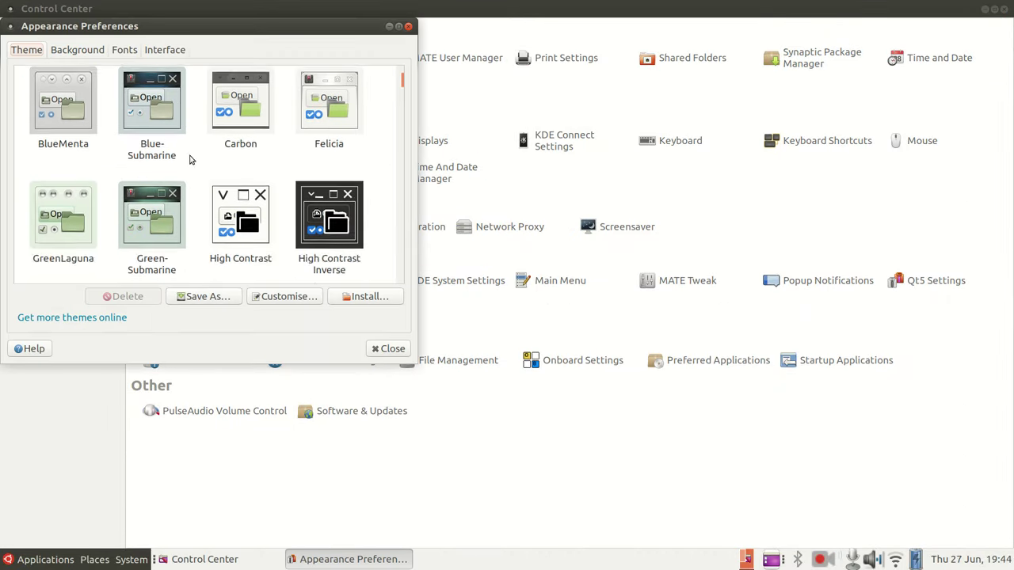
scroll(212, 170, down, 10)
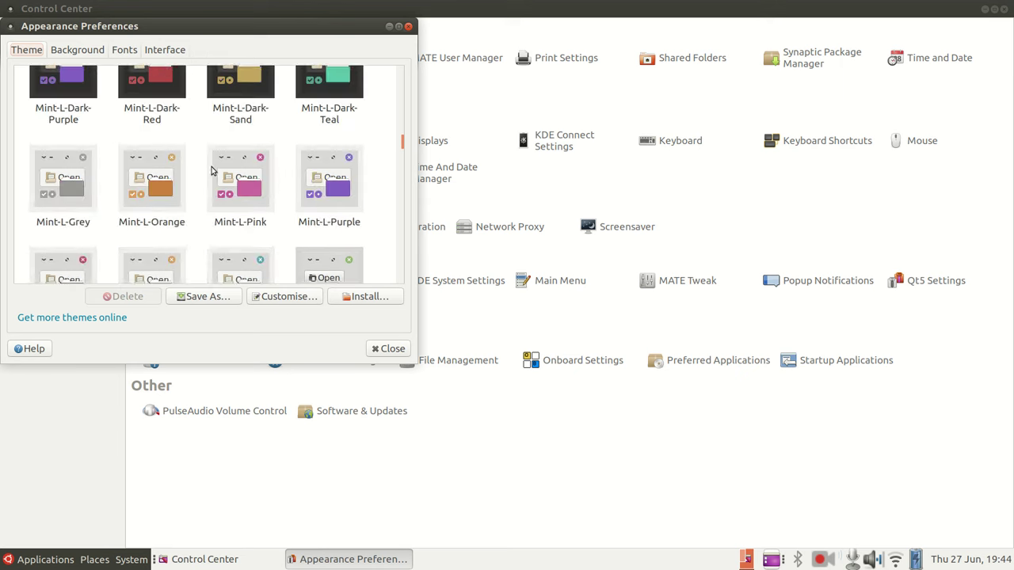
scroll(211, 170, down, 10)
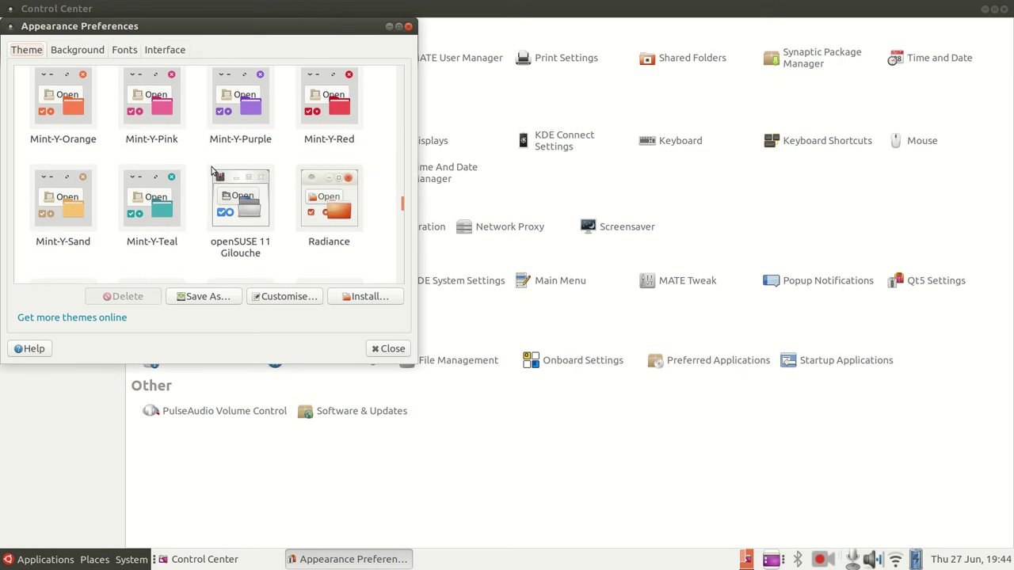
scroll(211, 170, down, 10)
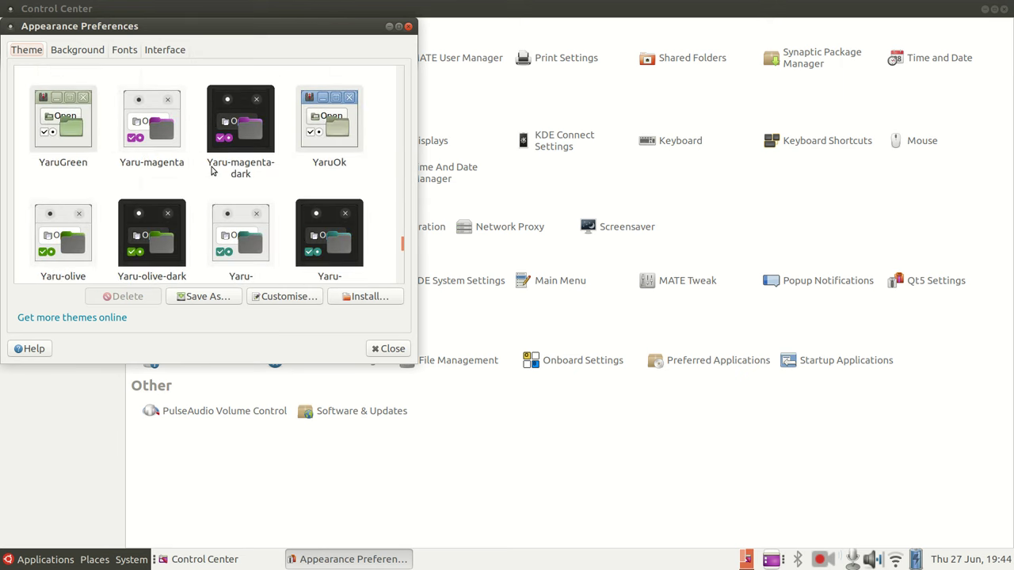
scroll(212, 170, down, 3)
scroll(212, 171, up, 8)
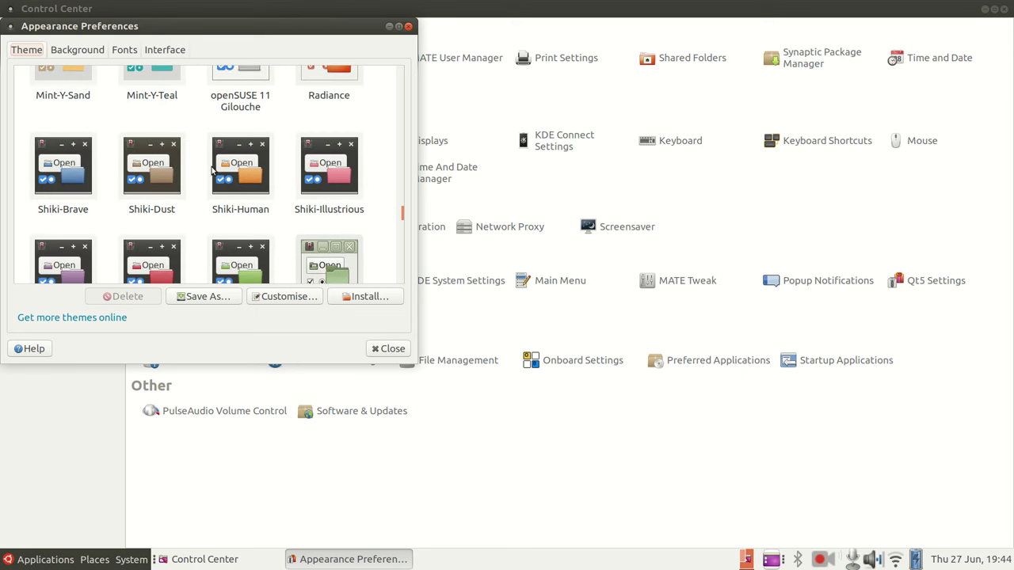
scroll(212, 170, up, 1)
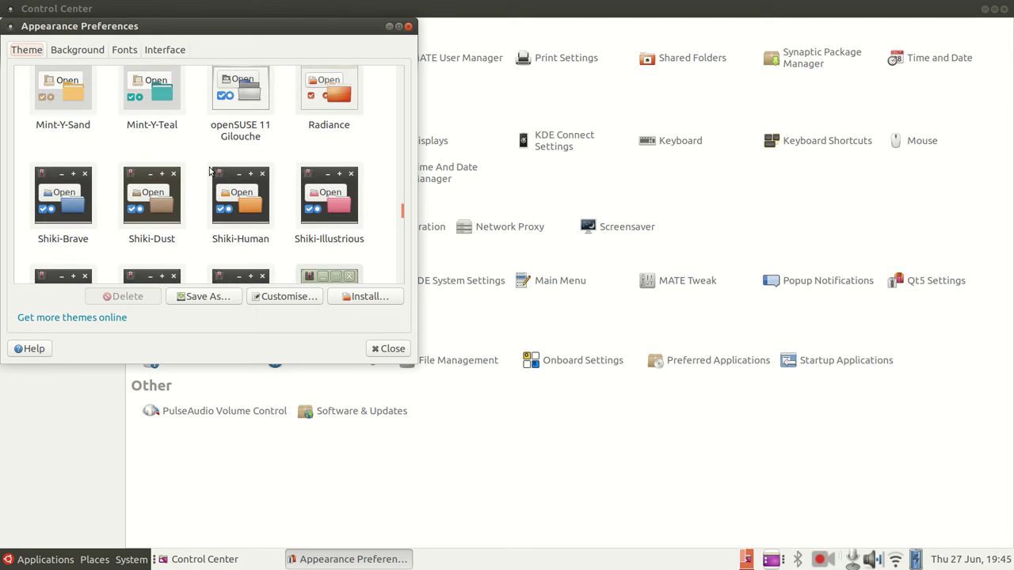
click(329, 102)
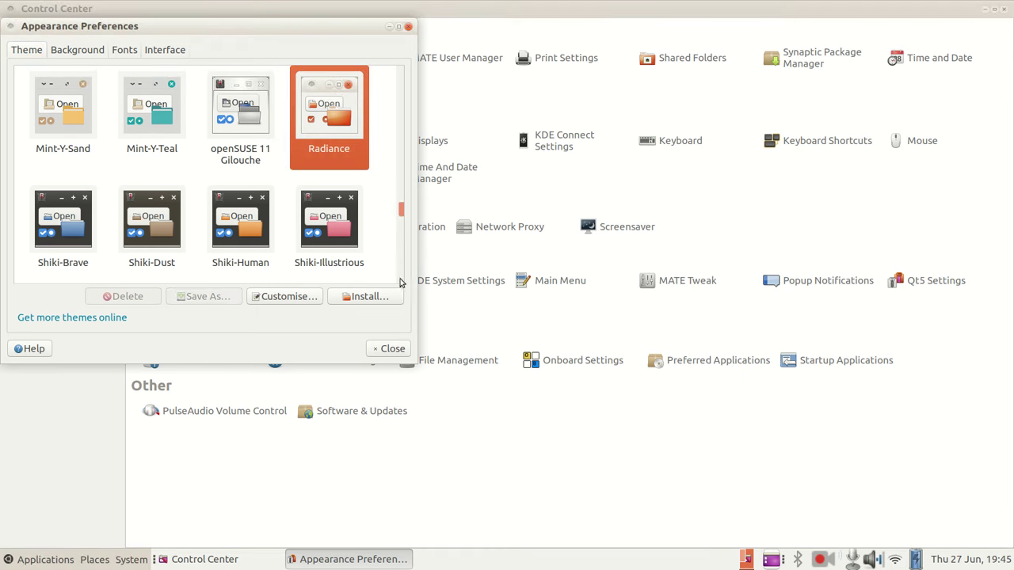
click(392, 348)
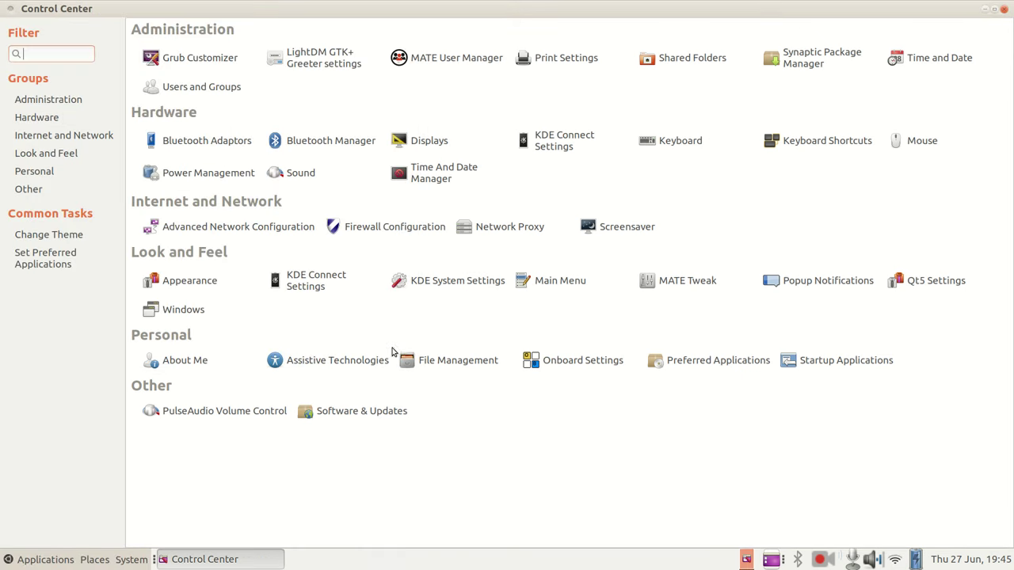
click(1005, 10)
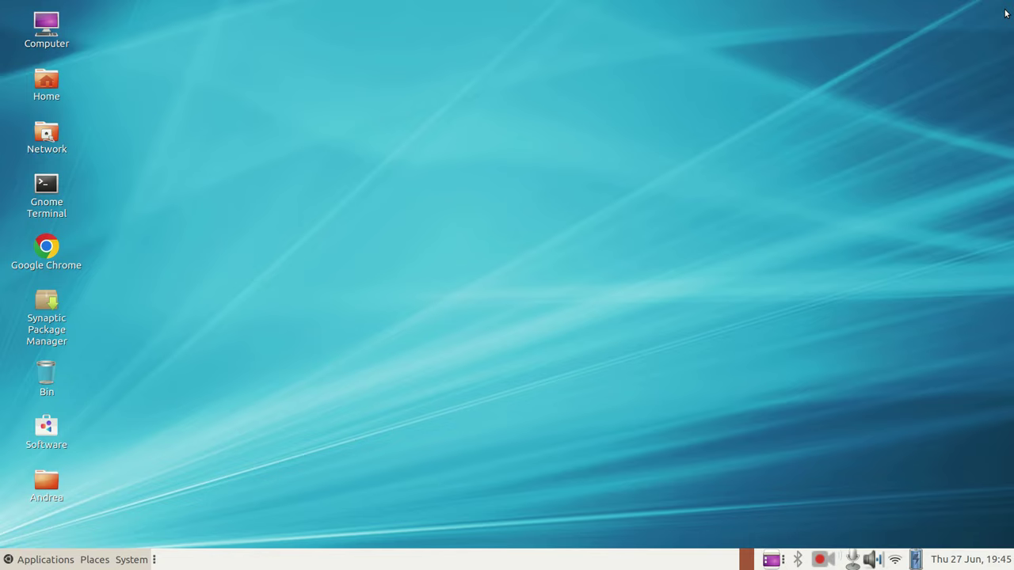
Examine how the Classic Menu's Applications, Places and System menus look under the Radiance theme.
click(8, 560)
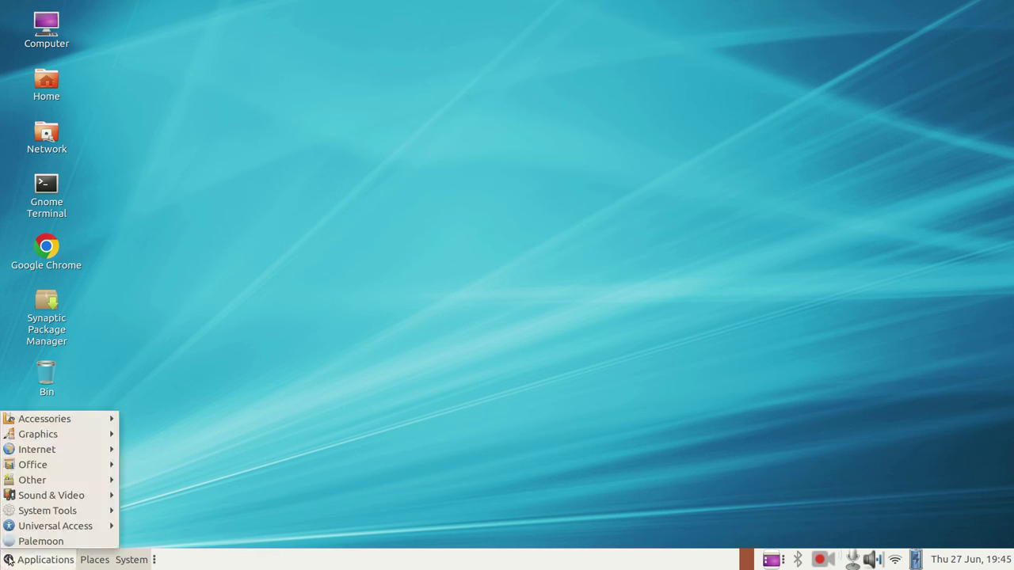
click(8, 560)
click(93, 561)
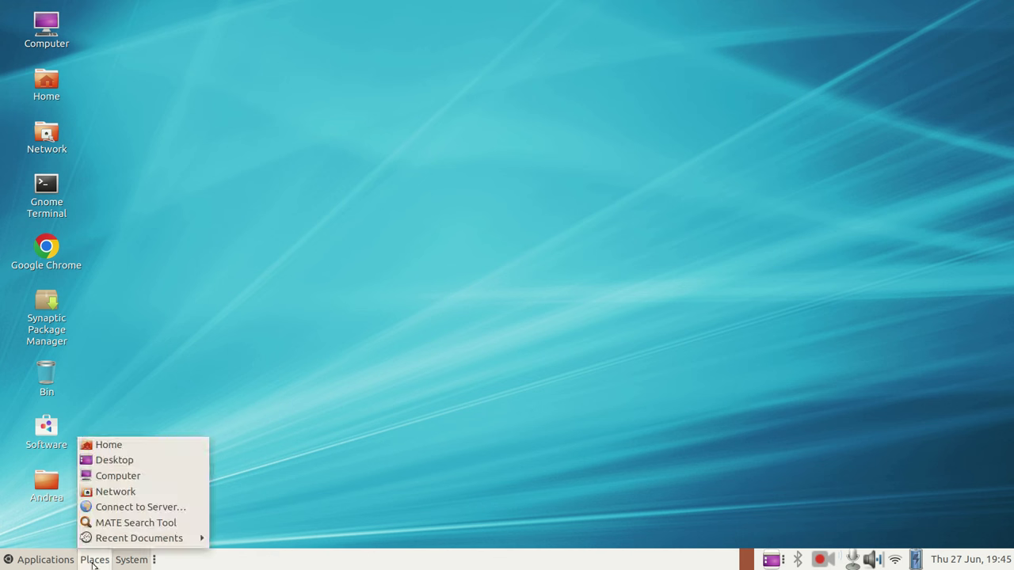
click(92, 561)
click(126, 565)
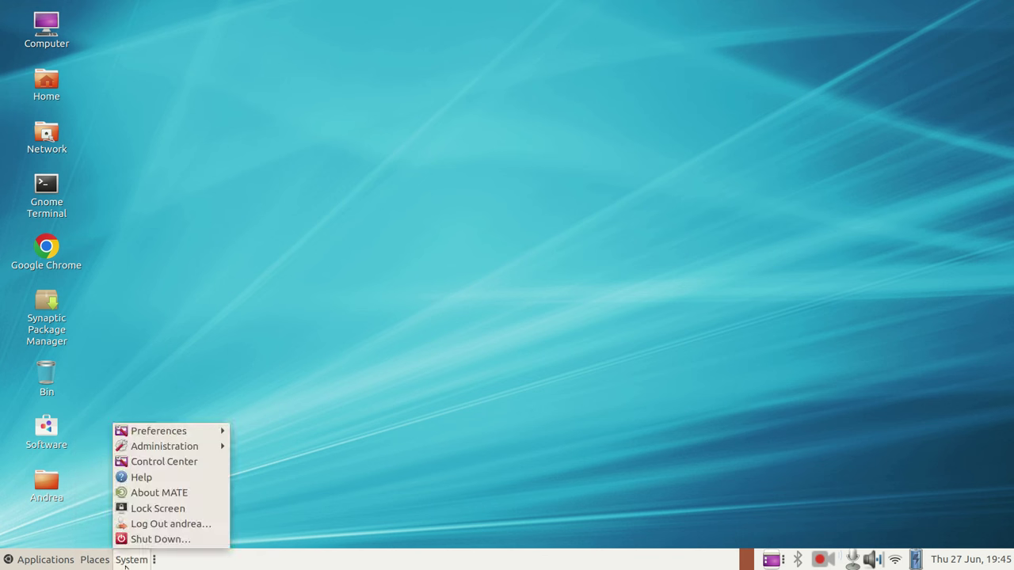
click(24, 565)
click(22, 565)
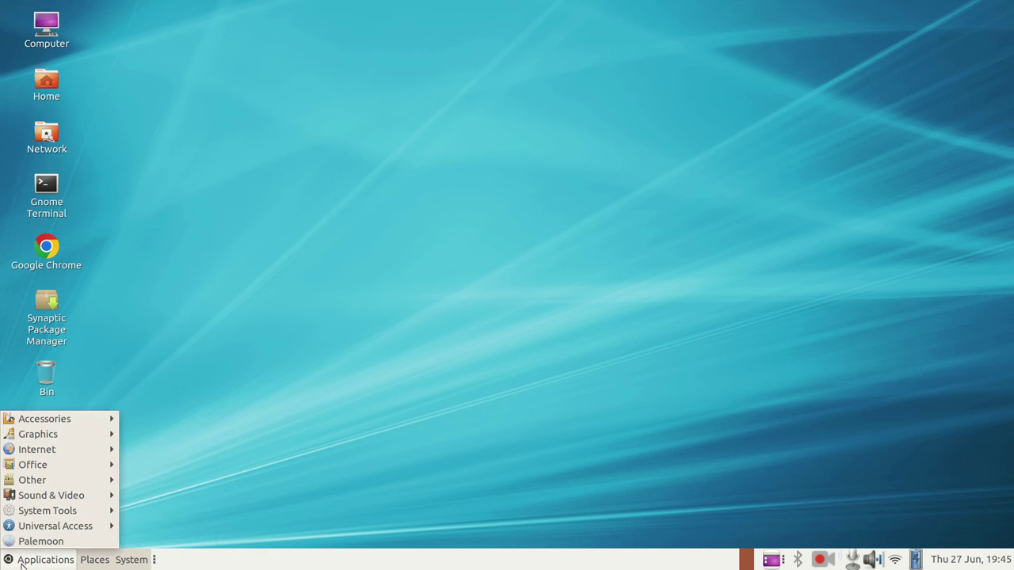
click(22, 566)
Reopen the Appearance preferences from the maximized Control Center and open the customisation settings of the Radiance theme.
click(124, 562)
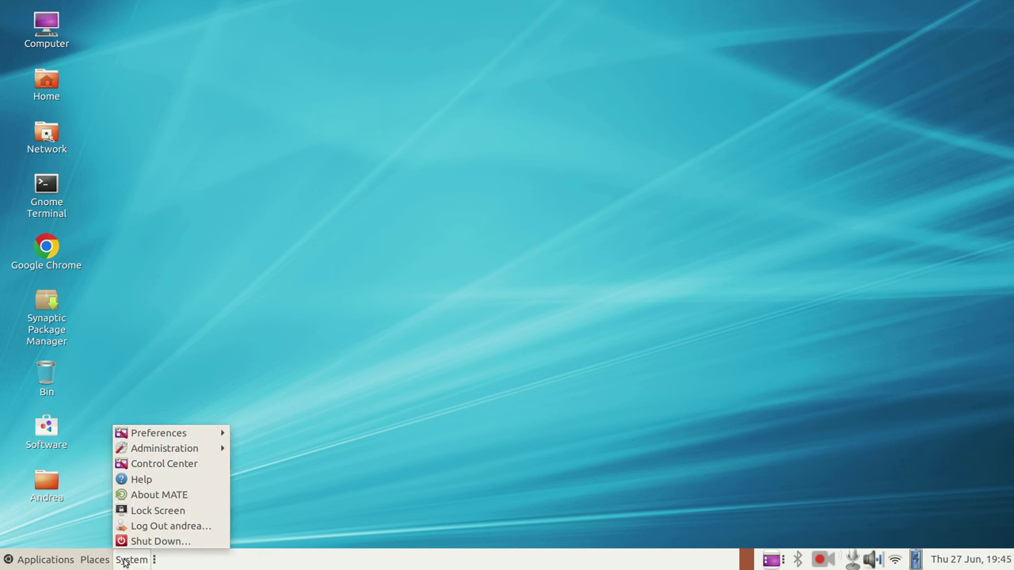
click(163, 464)
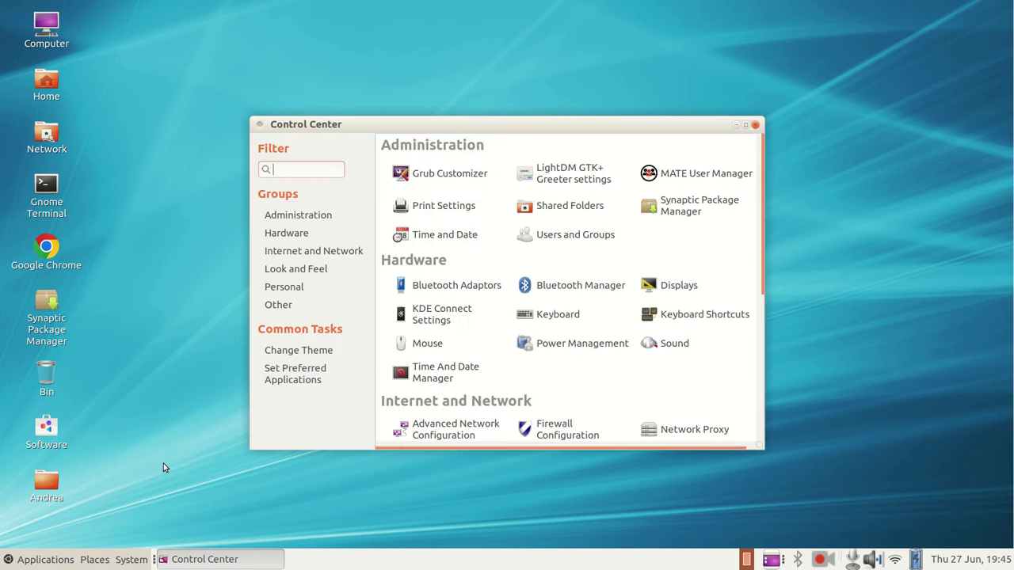
click(745, 124)
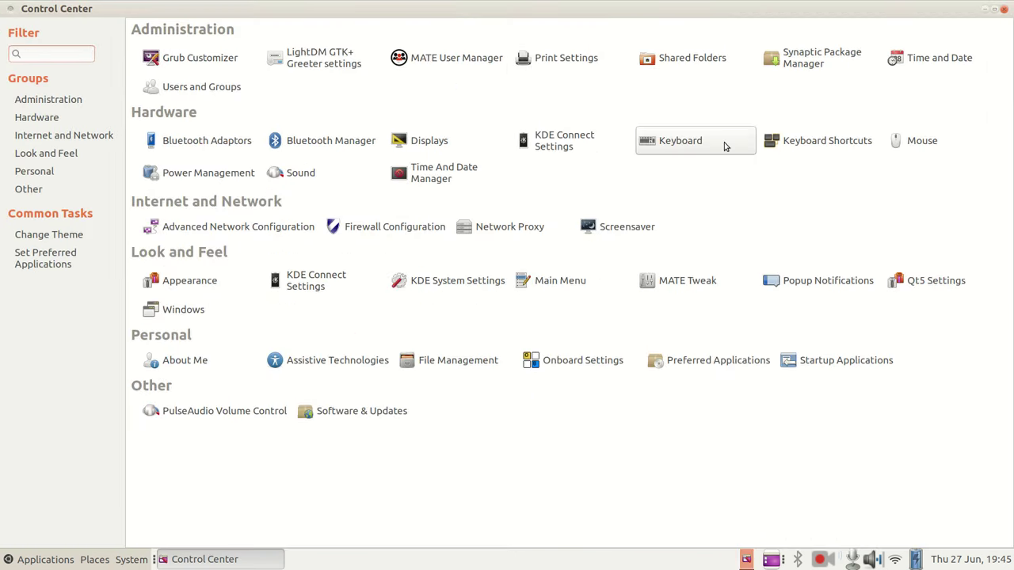
click(196, 287)
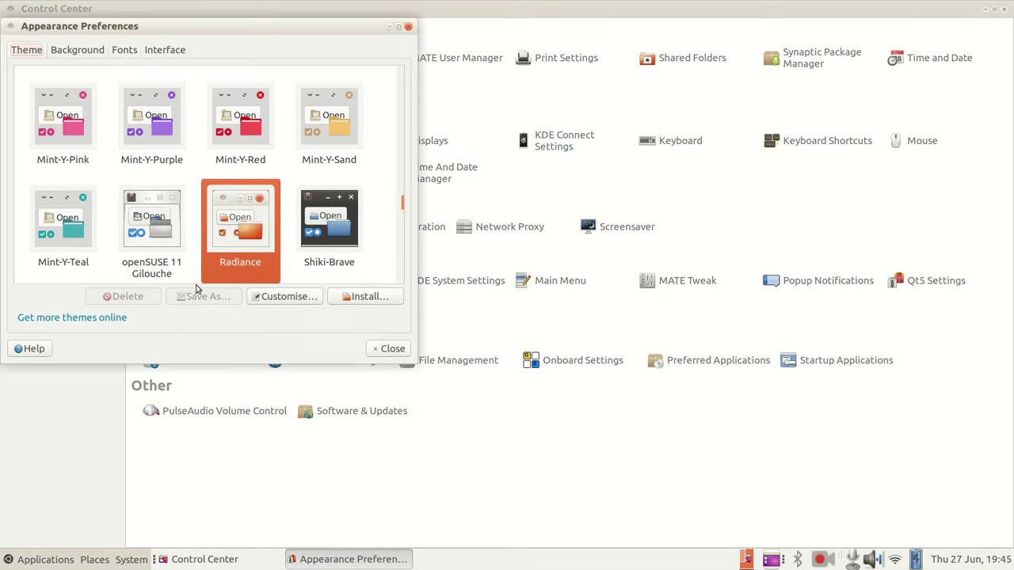
click(279, 297)
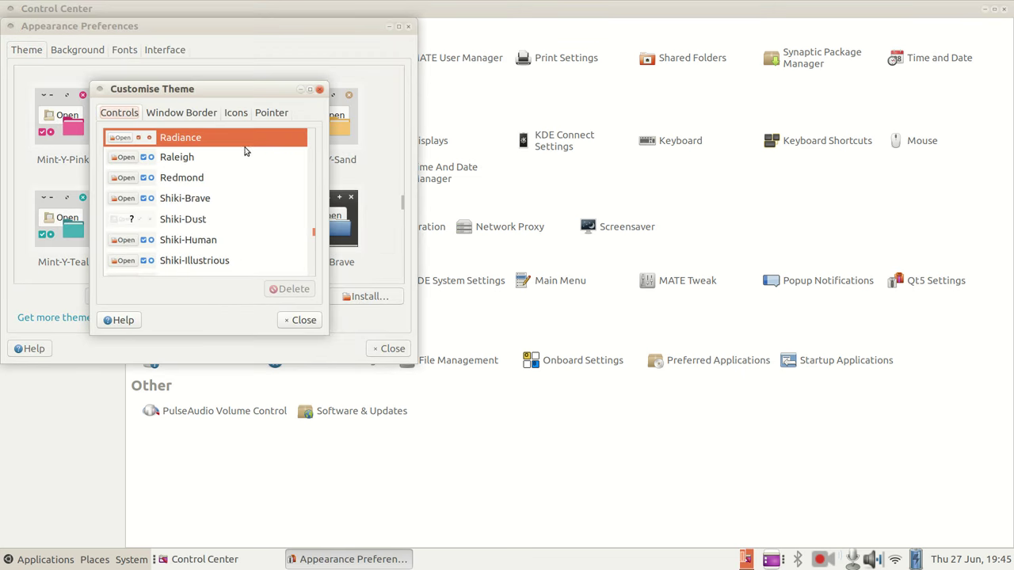
Set the Radiance theme's icons to Humanity and close all the settings windows.
click(235, 112)
scroll(253, 176, up, 10)
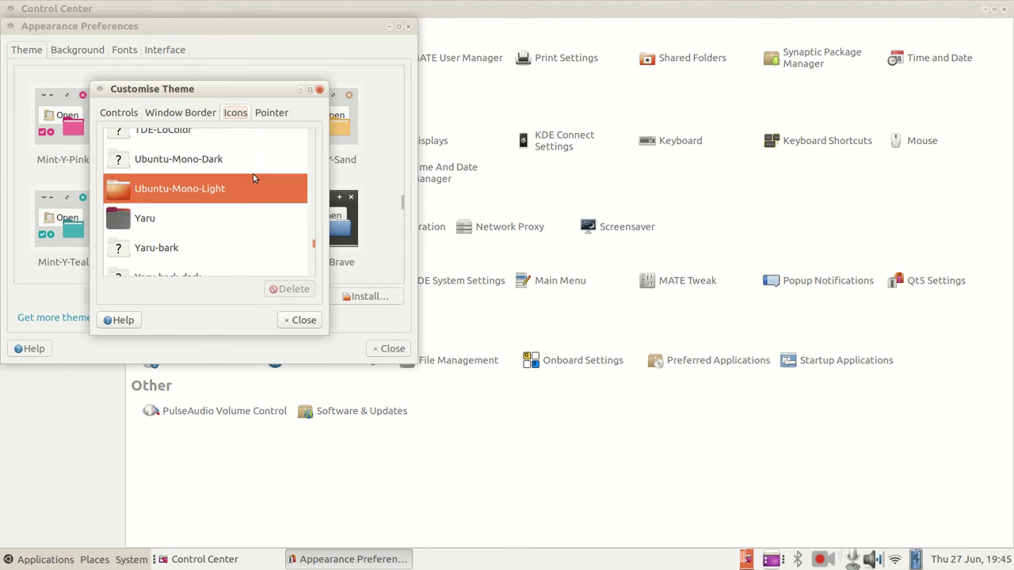
scroll(252, 178, up, 15)
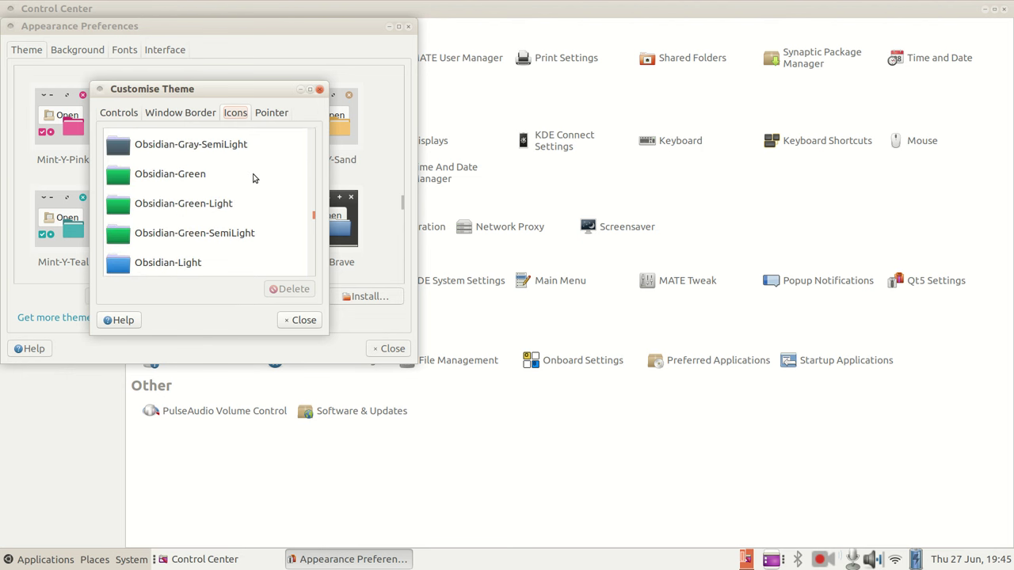
scroll(253, 178, up, 15)
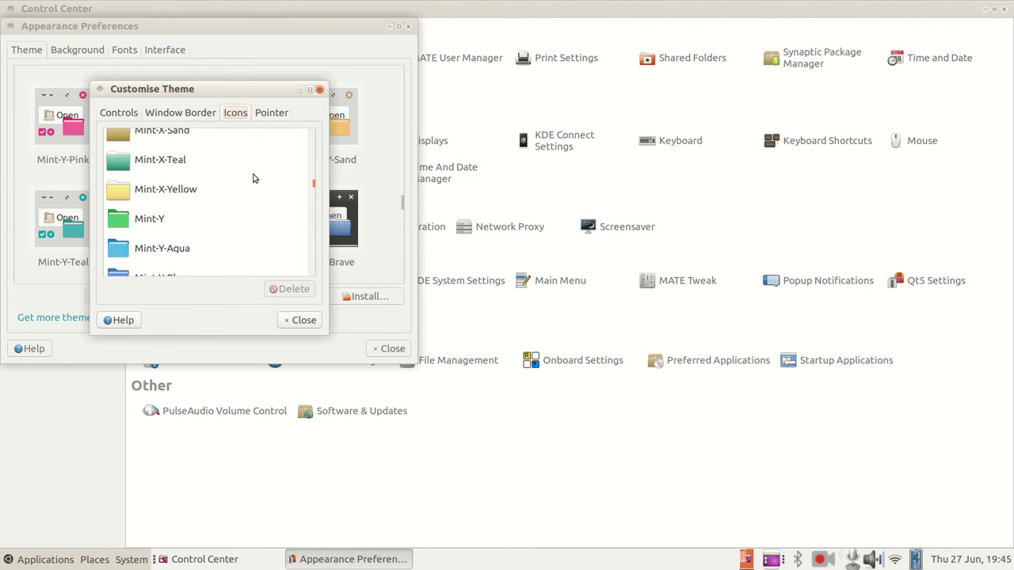
scroll(253, 179, up, 12)
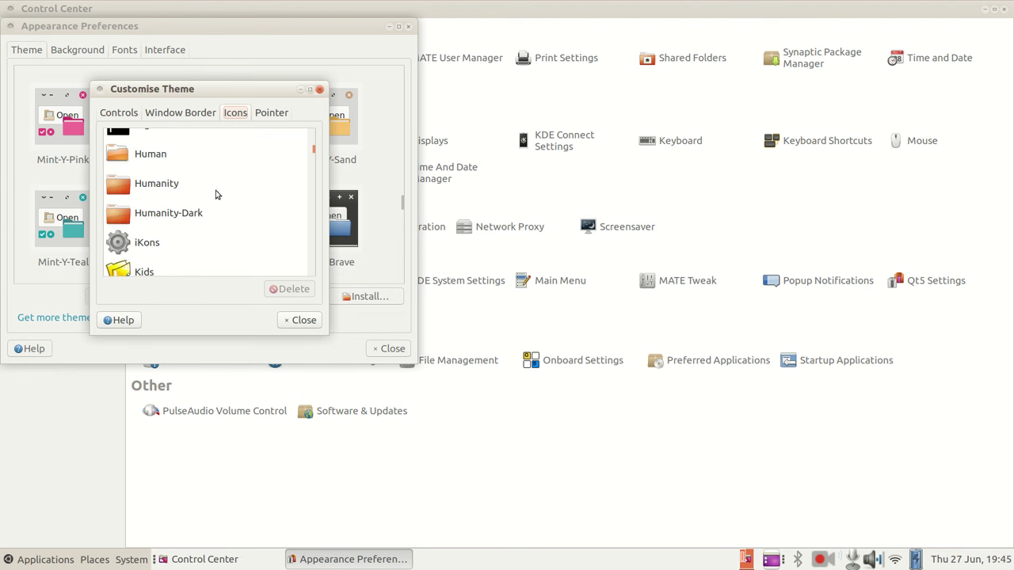
click(167, 189)
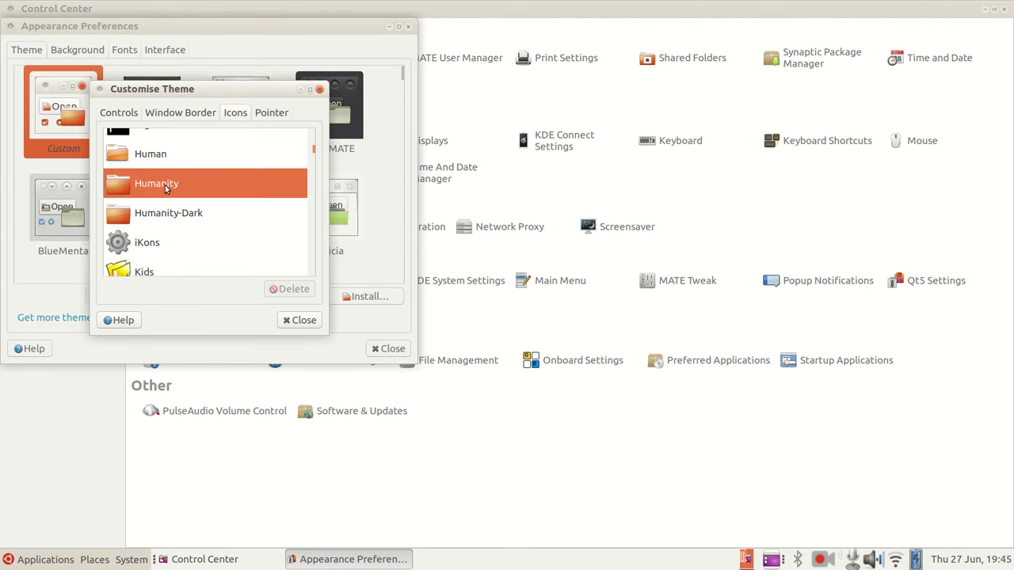
click(298, 320)
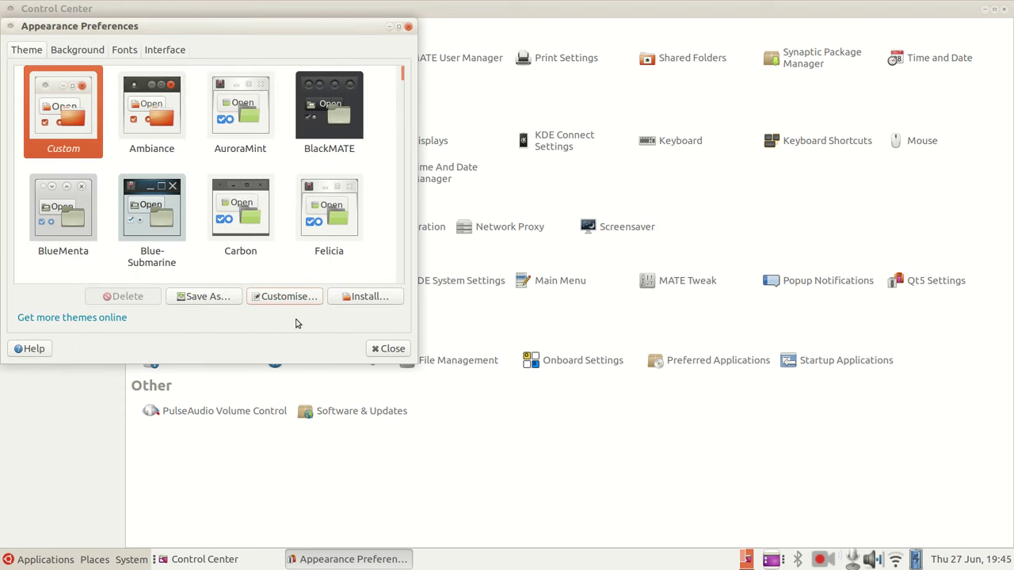
click(391, 350)
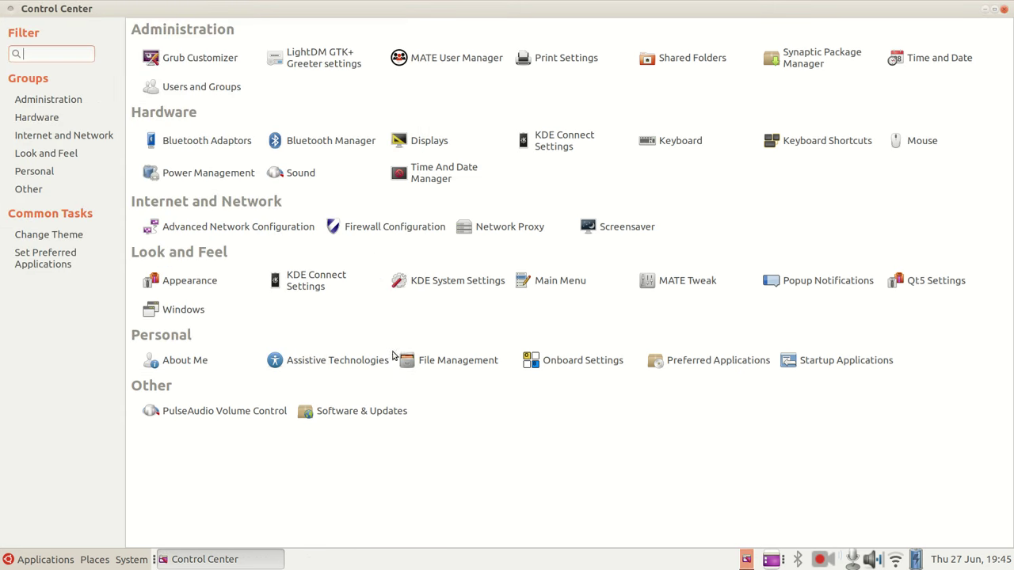
click(1003, 9)
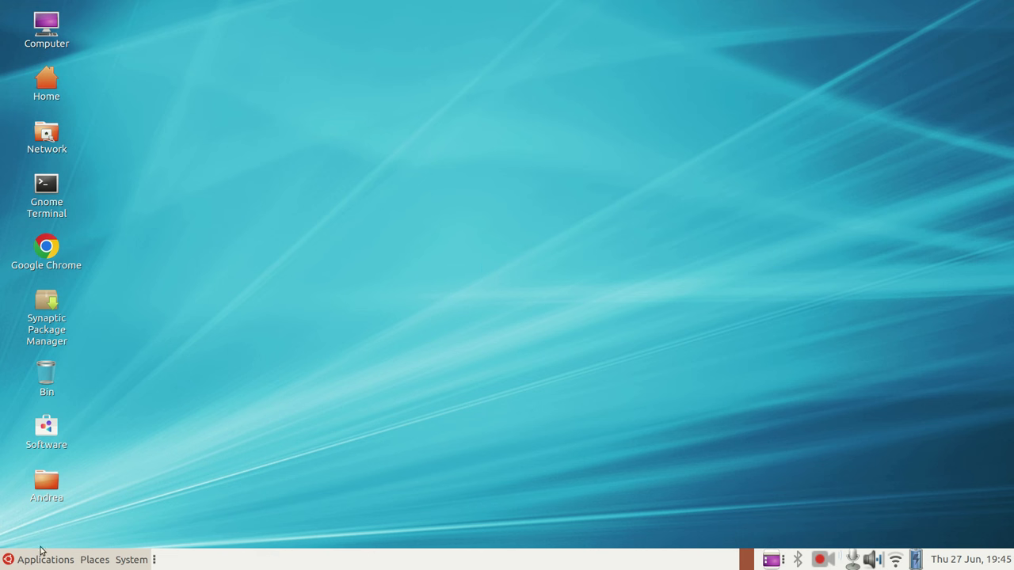
Check the Classic Menu's appearance with the Humanity icons, including the contents of Places.
click(11, 560)
mouse_move(92, 562)
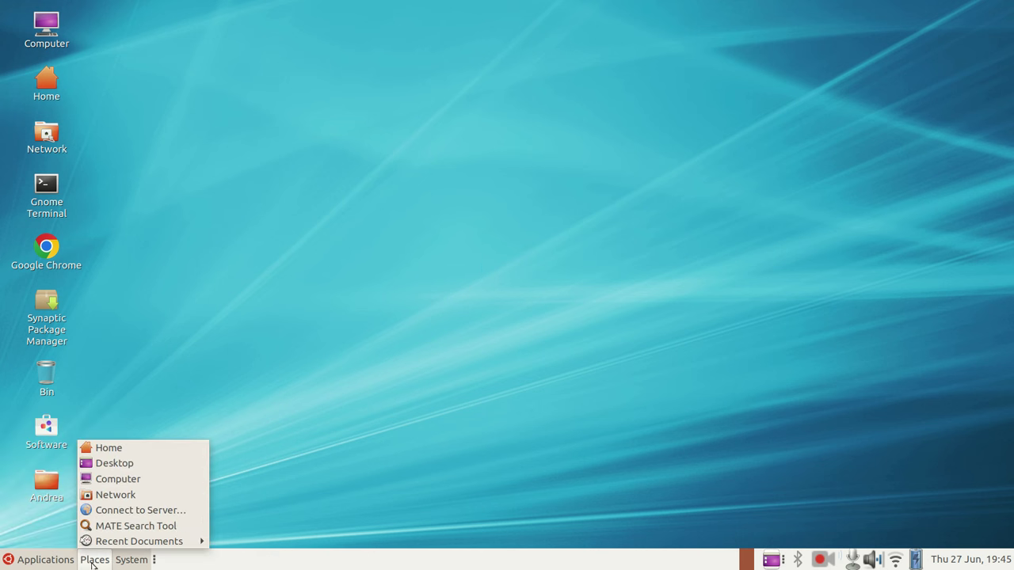
click(130, 542)
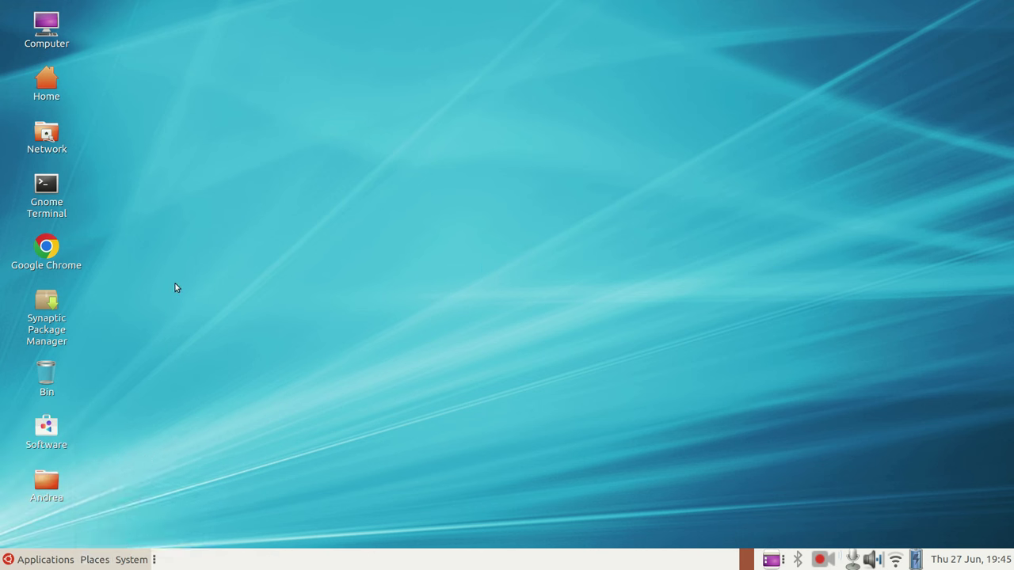
Open the Computer location from the desktop to view the file manager with the Radiance theme.
double_click(48, 30)
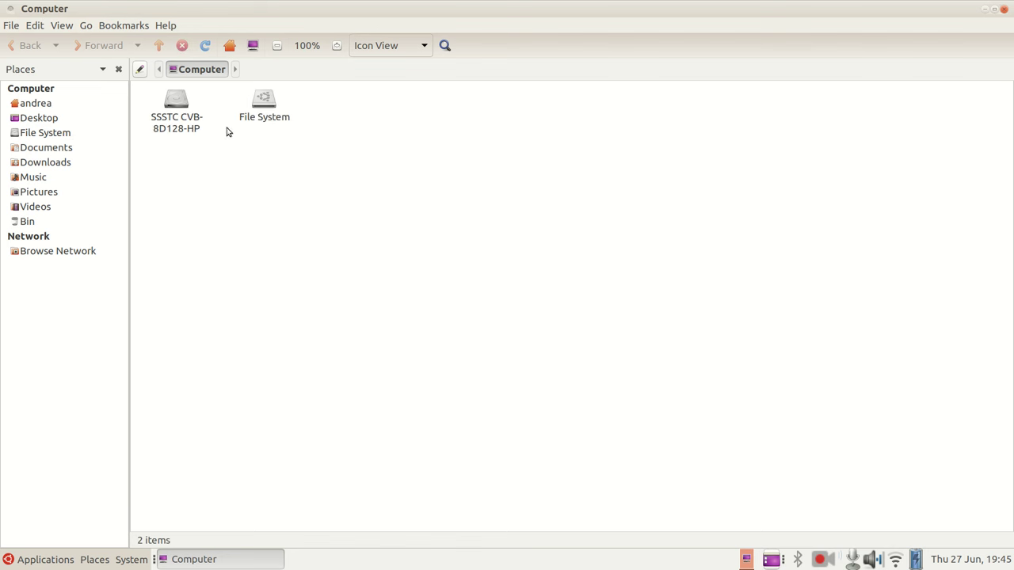
Browse the File System and home folders to view their icons in the Radiance theme, and close the file manager.
double_click(258, 101)
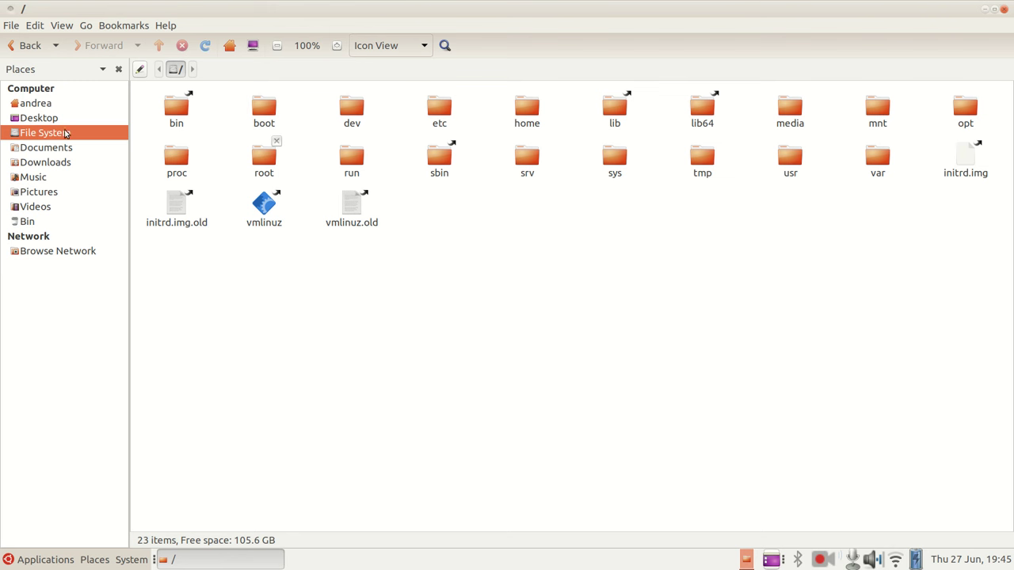
click(35, 104)
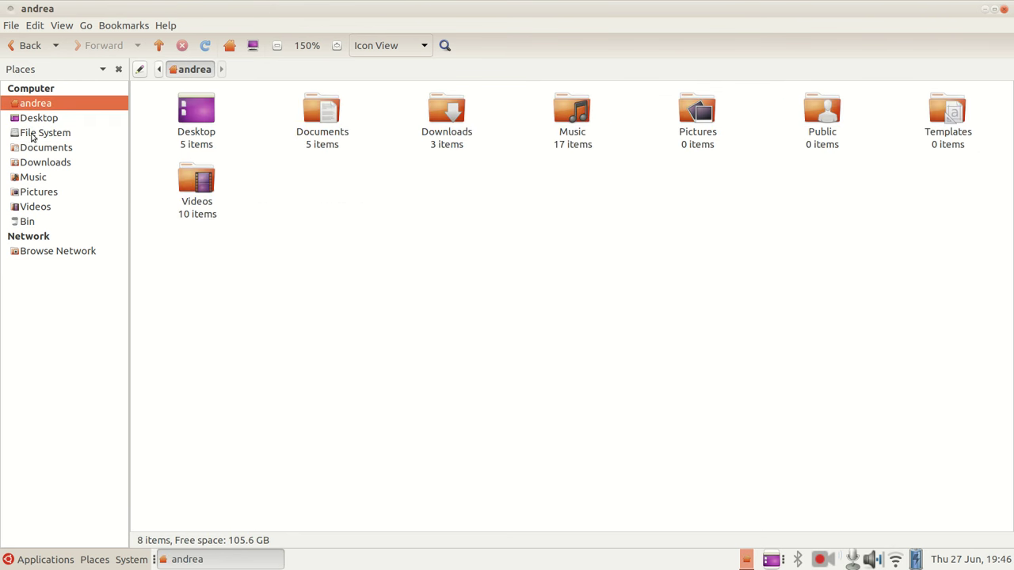
click(26, 135)
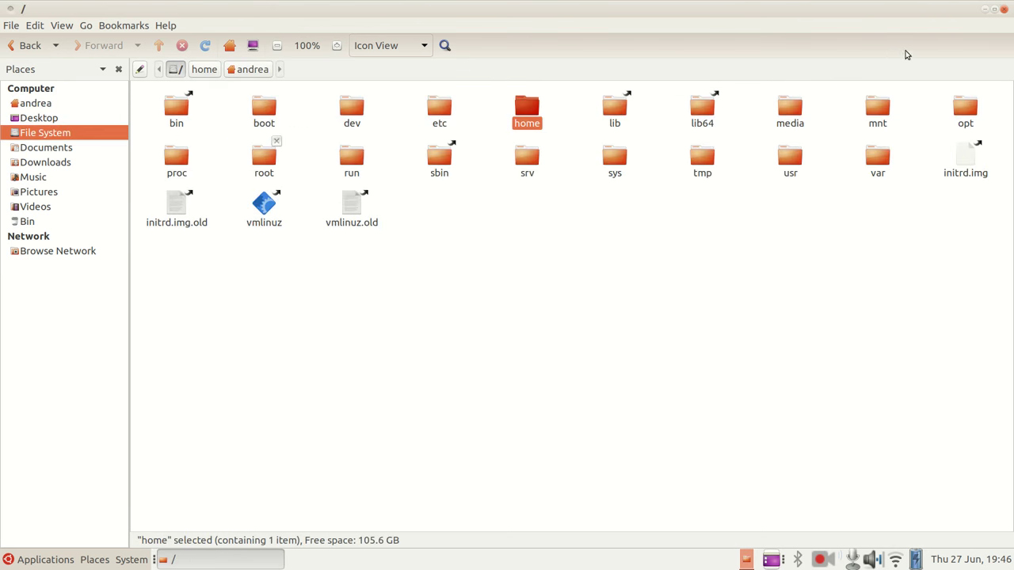
click(1002, 10)
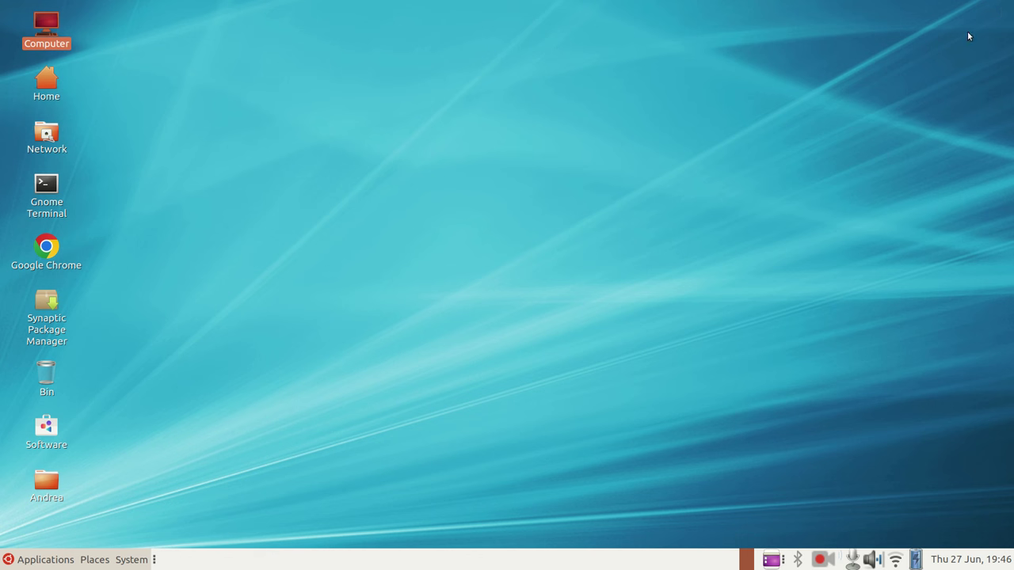
View the Applications and Places contents of the Classic Menu in the Radiance theme.
click(43, 562)
mouse_move(83, 563)
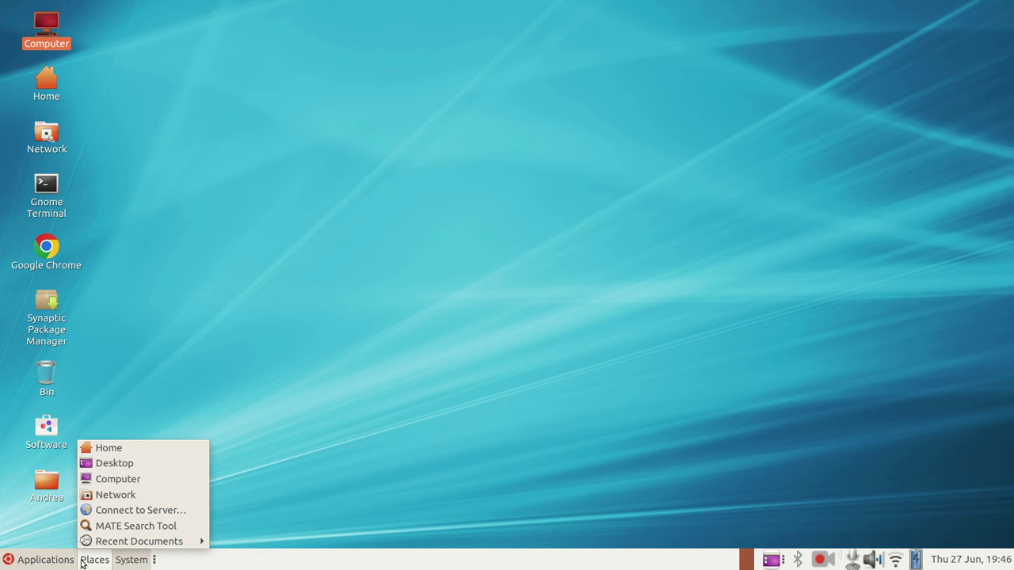
click(244, 285)
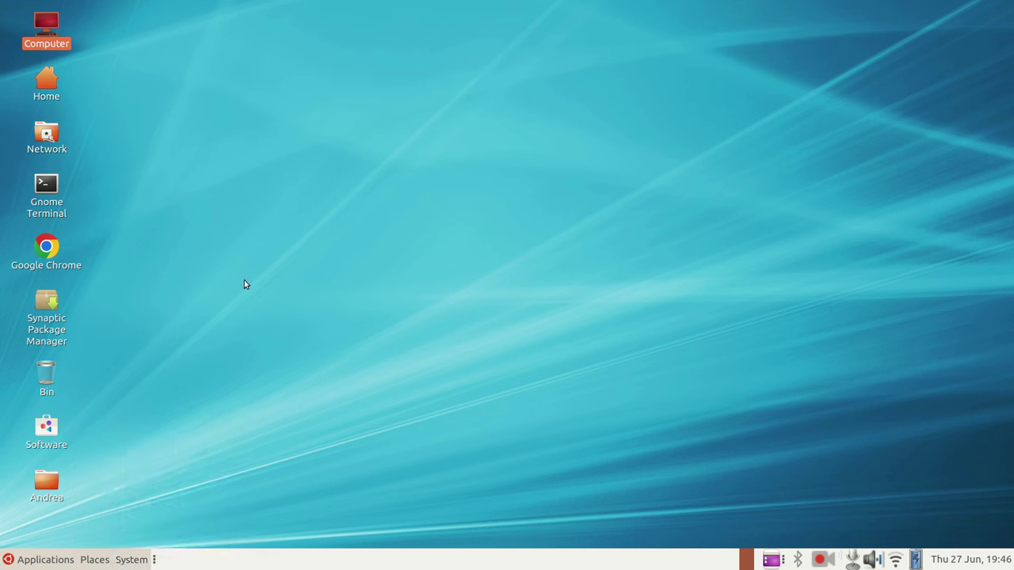
Change the desktop background to the purple-to-orange Ubuntu beaver wallpaper and close the appearance preferences.
right_click(434, 134)
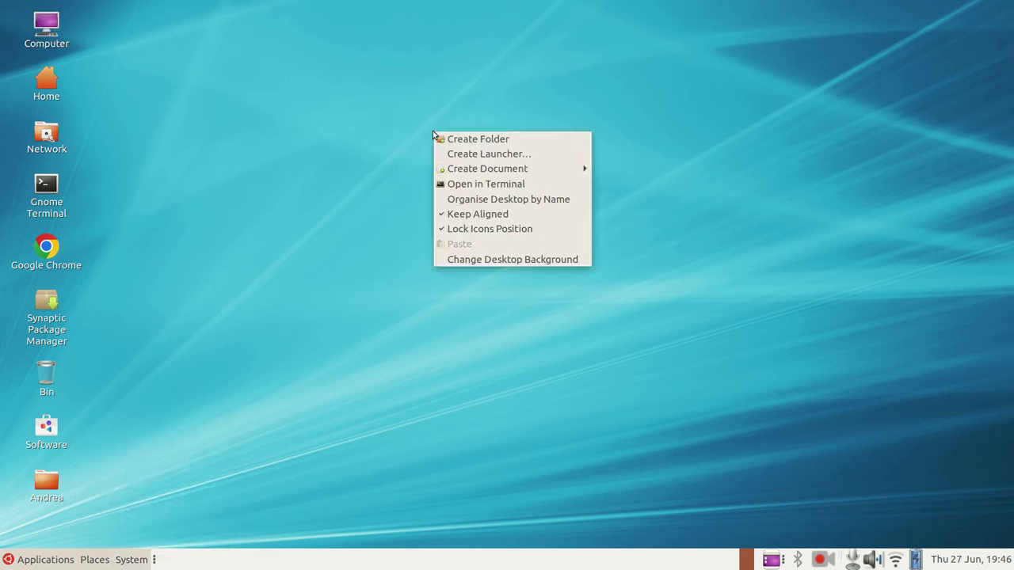
click(480, 261)
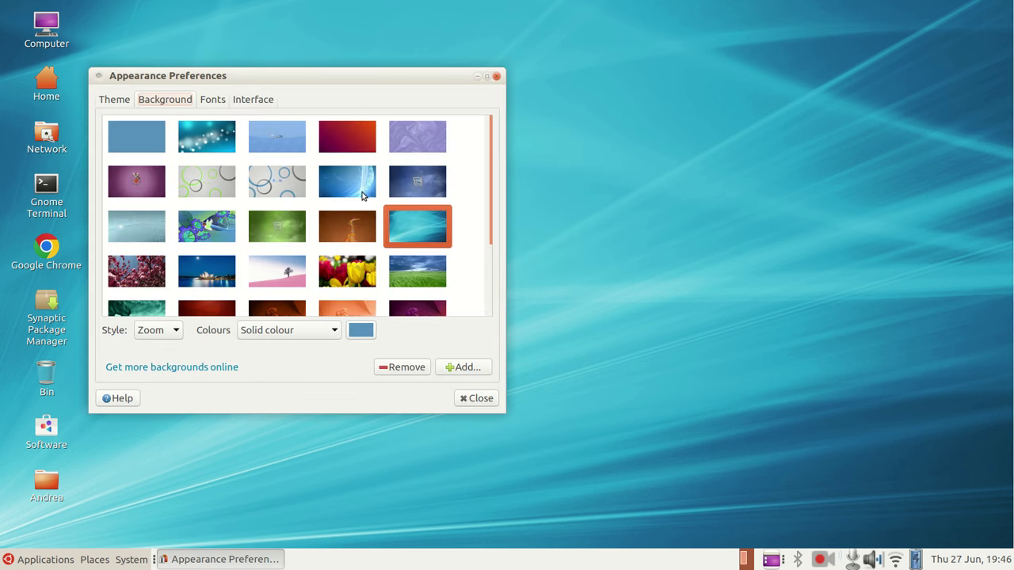
scroll(354, 202, down, 3)
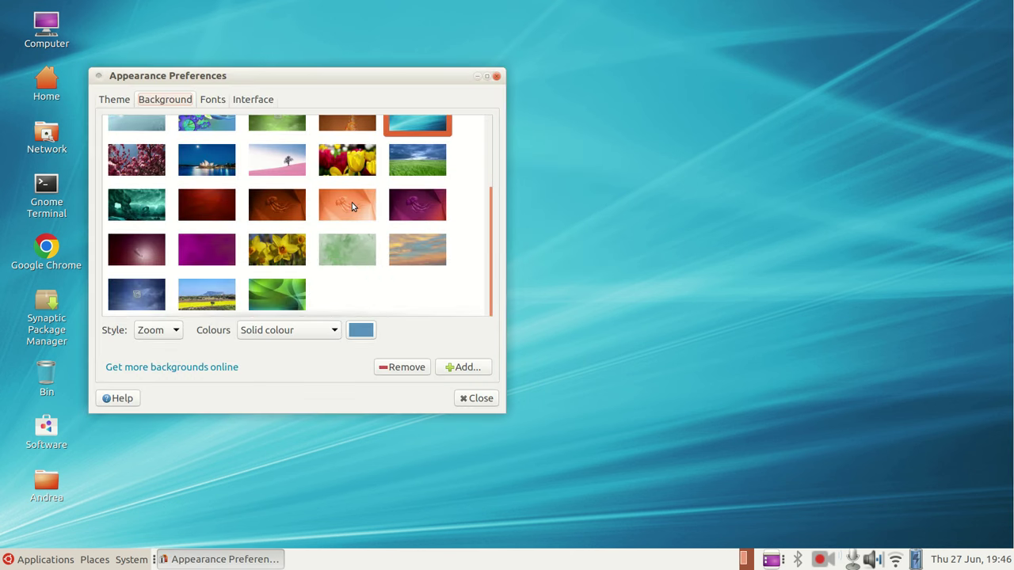
scroll(352, 202, up, 2)
scroll(351, 202, up, 1)
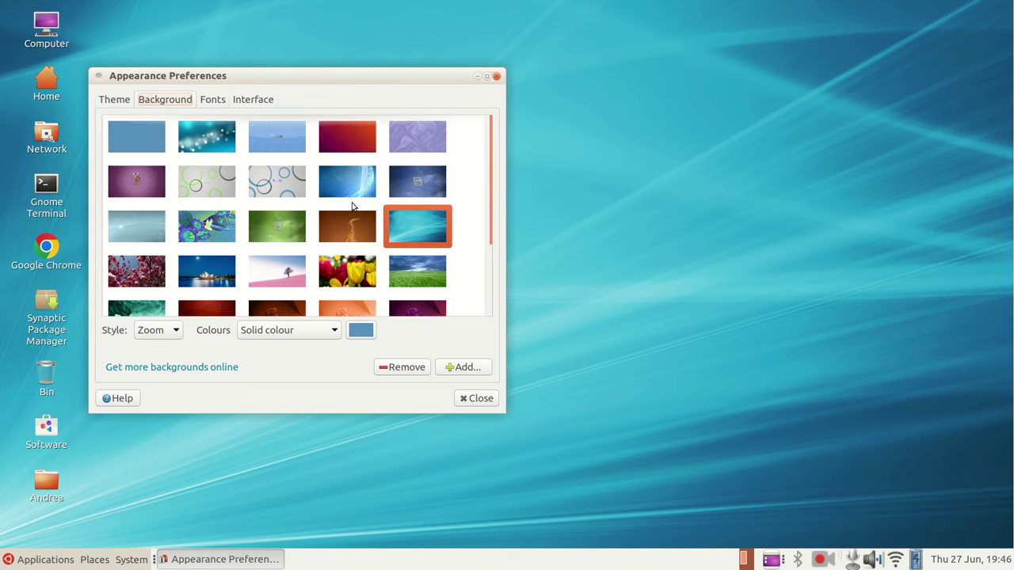
click(348, 139)
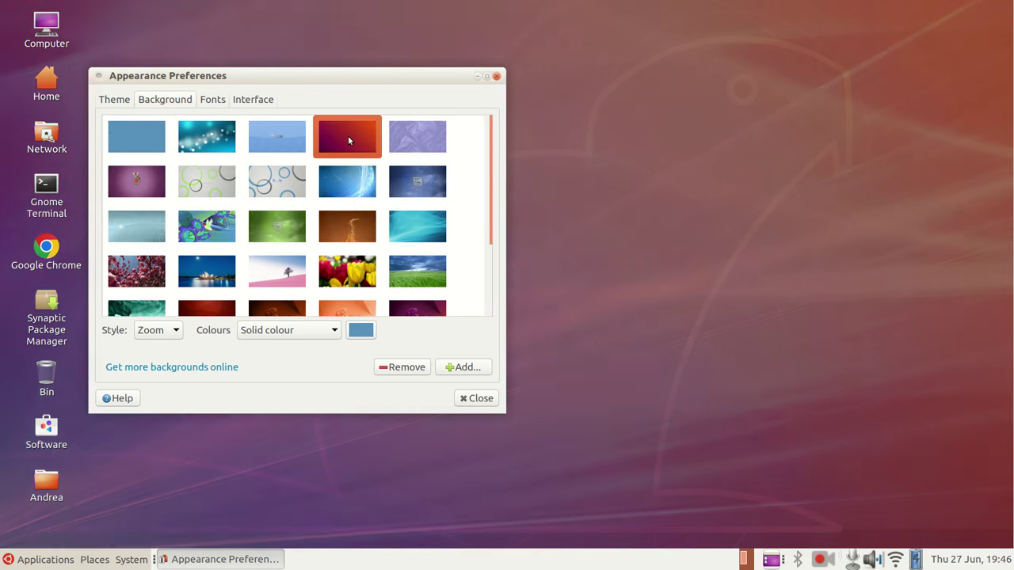
click(476, 398)
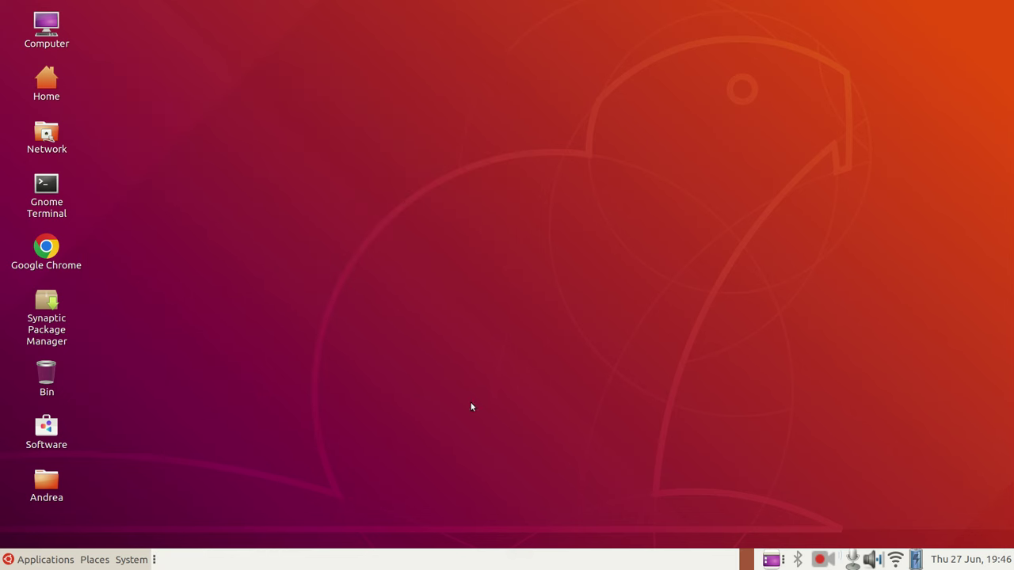
Check how the Classic Menu's Applications and Places entries look against the new wallpaper.
click(19, 564)
click(19, 563)
click(94, 559)
mouse_move(47, 560)
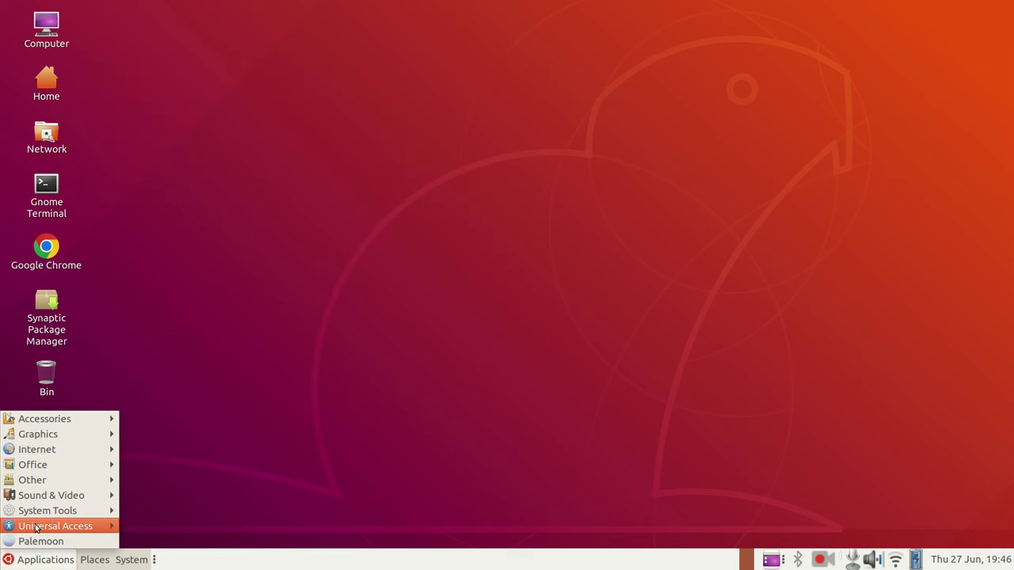
mouse_move(42, 499)
Open the Control Center maximized and apply the Ambiance theme in the Appearance preferences.
mouse_move(133, 559)
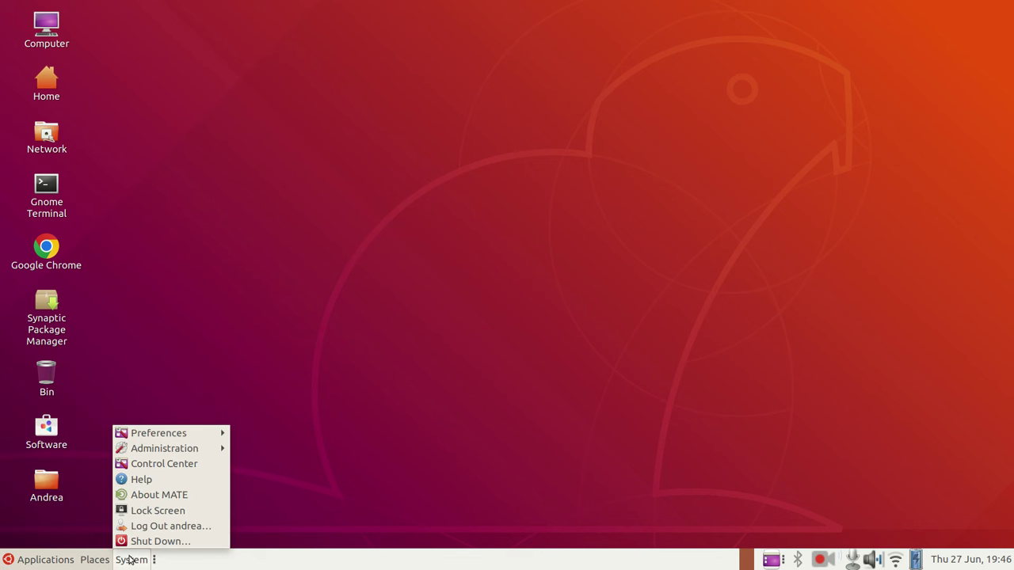
click(163, 464)
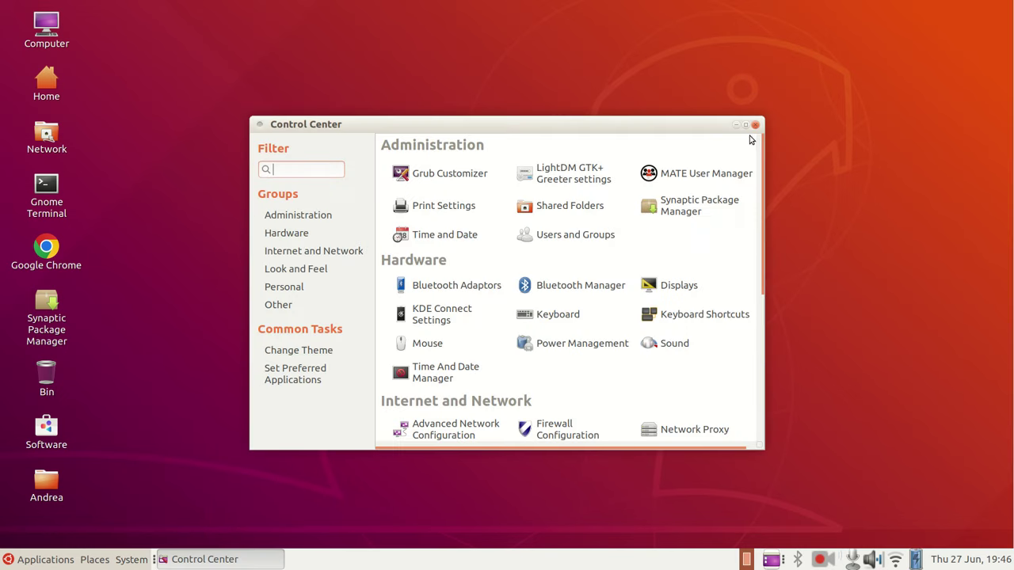
click(746, 125)
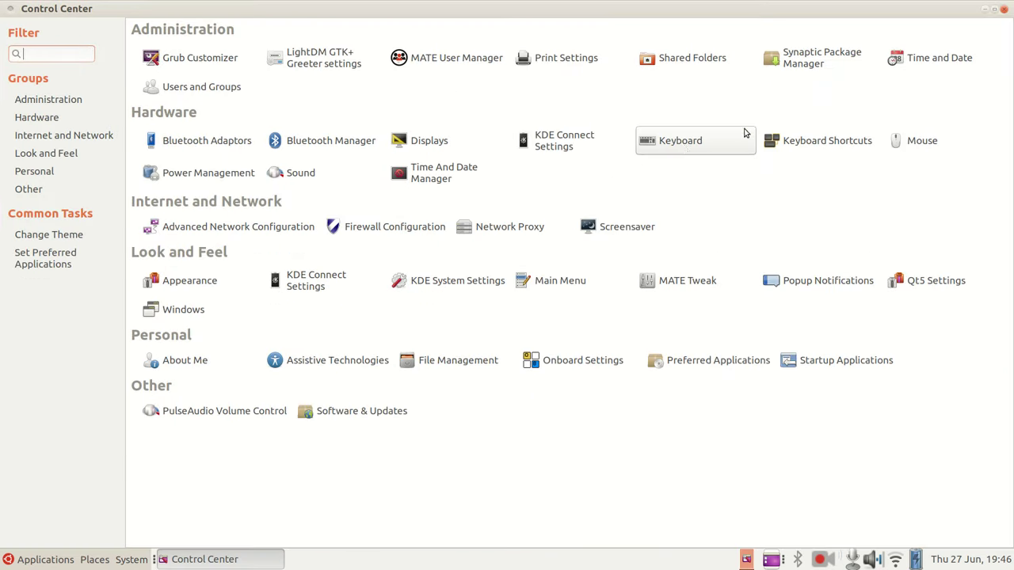
click(211, 282)
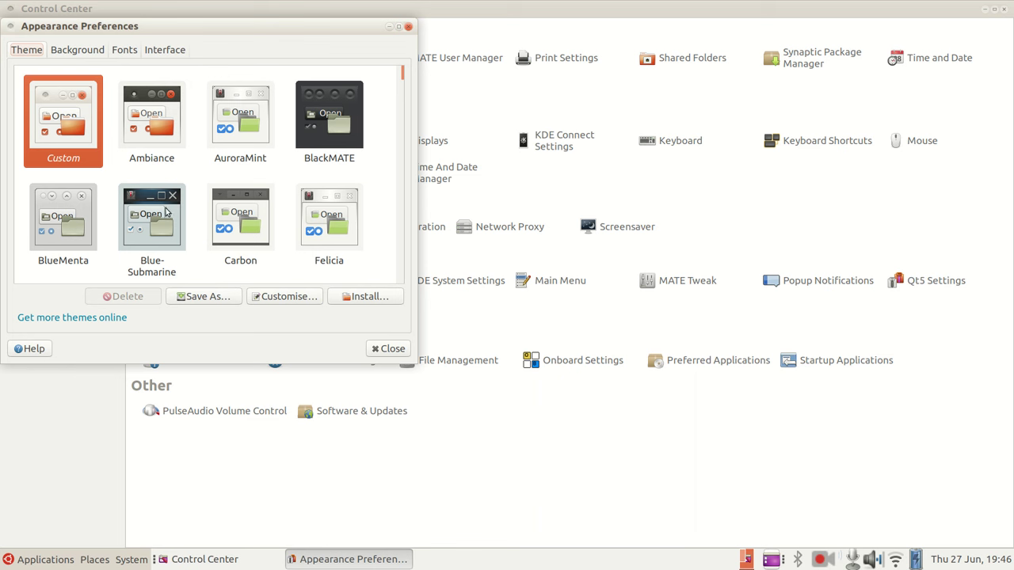
click(156, 138)
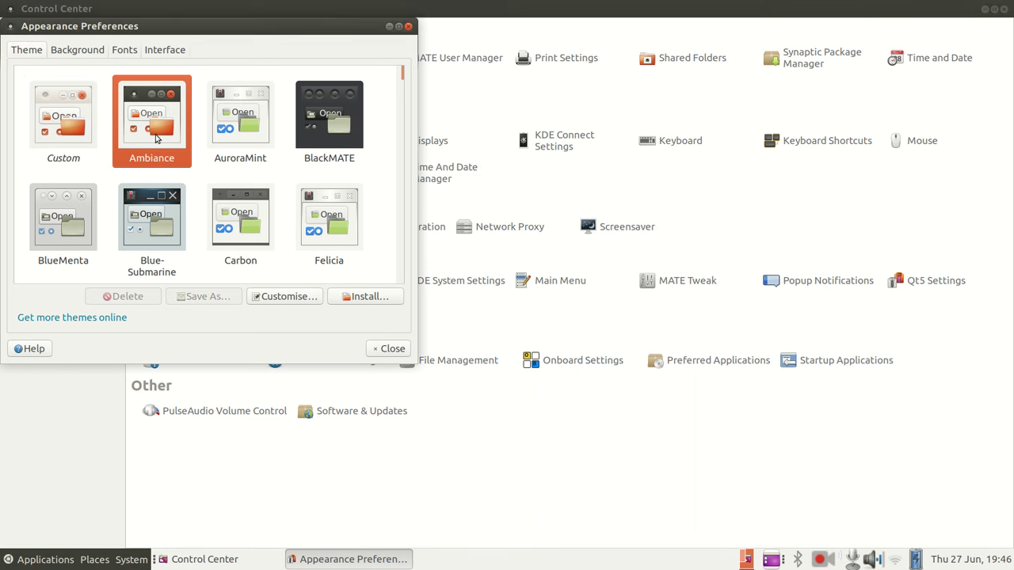
Customise the Ambiance theme with the Humanity icons and close all the settings windows.
click(295, 297)
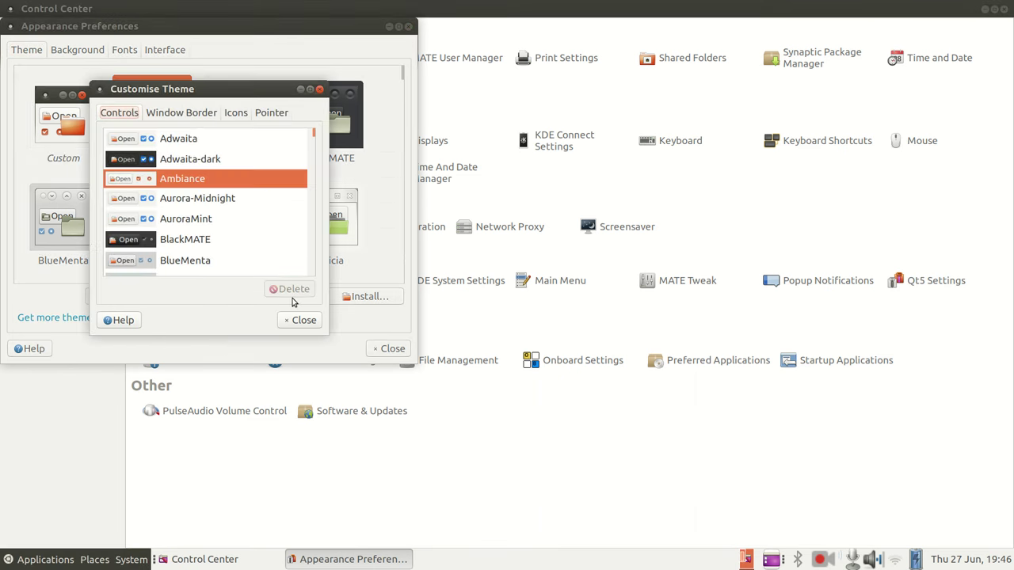
click(233, 113)
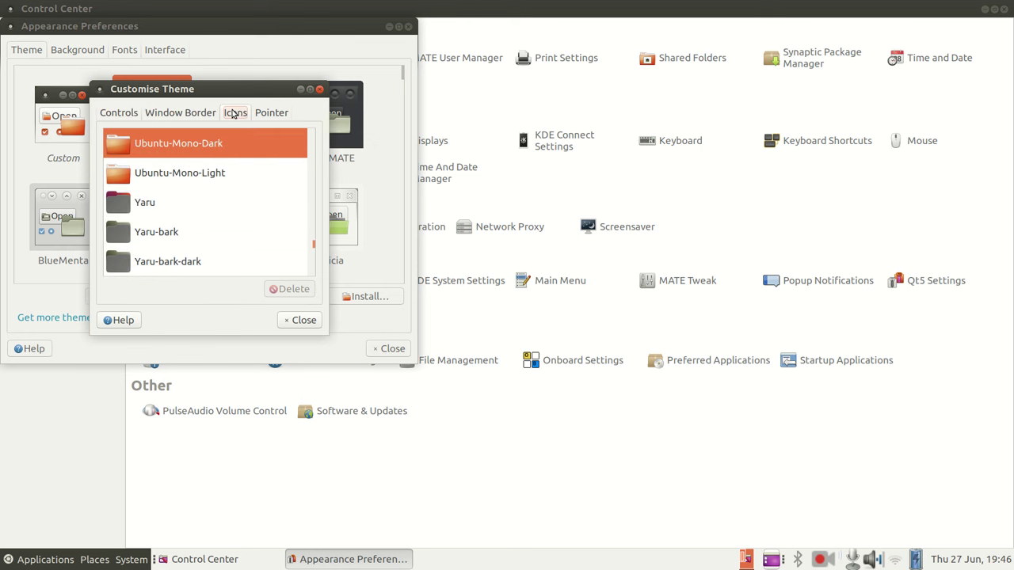
scroll(202, 168, up, 5)
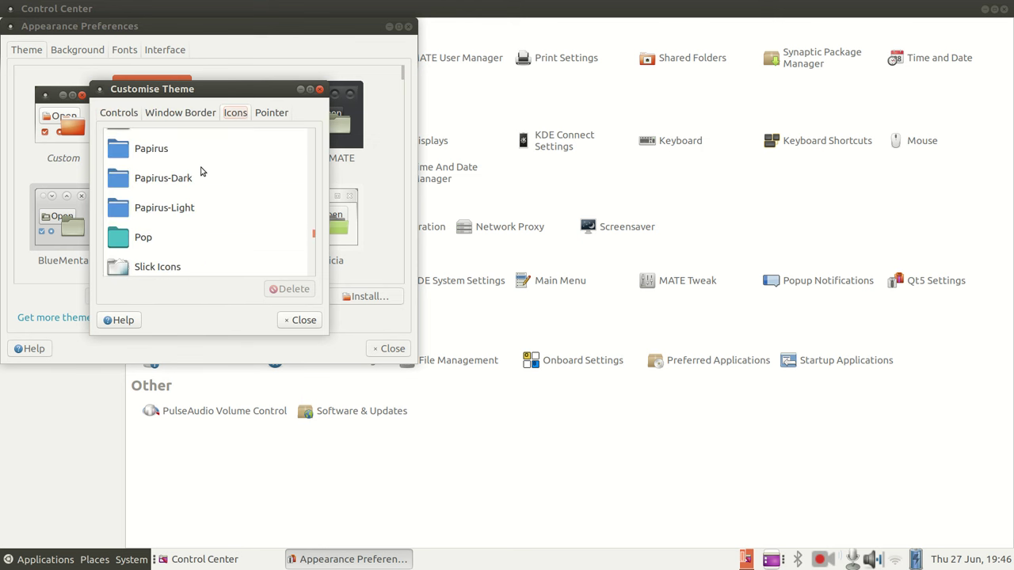
scroll(201, 171, up, 10)
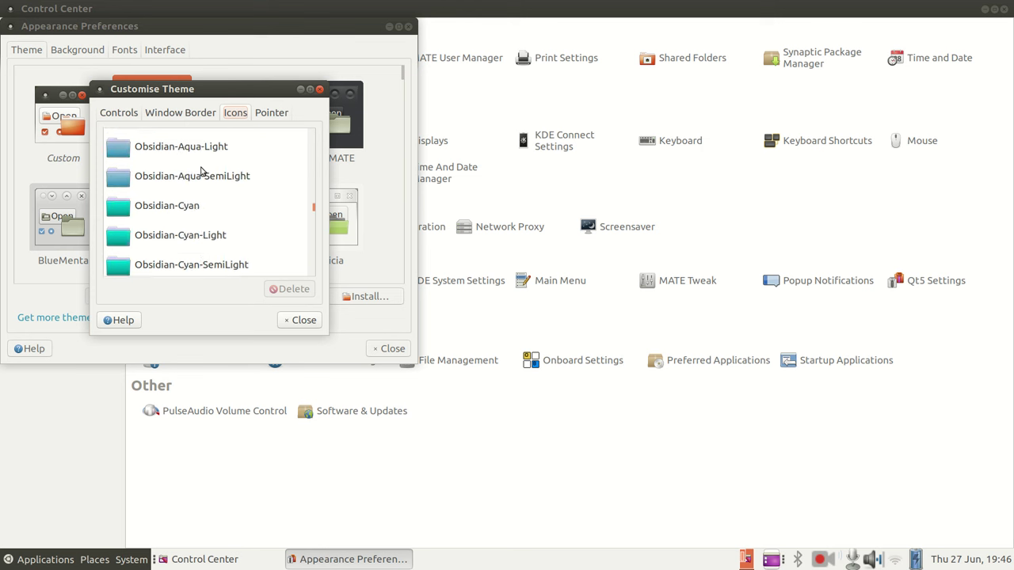
scroll(201, 171, up, 10)
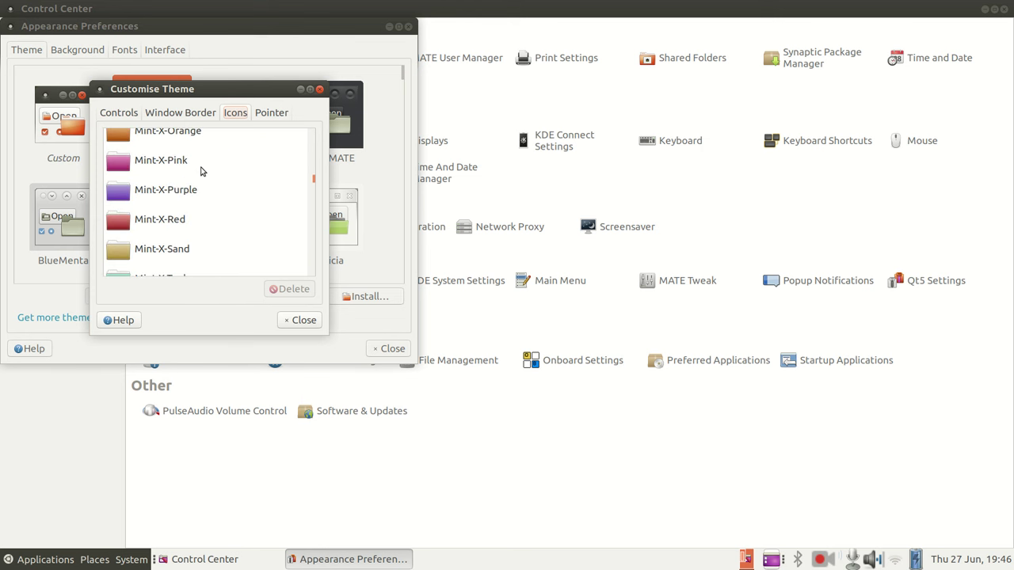
scroll(201, 171, up, 10)
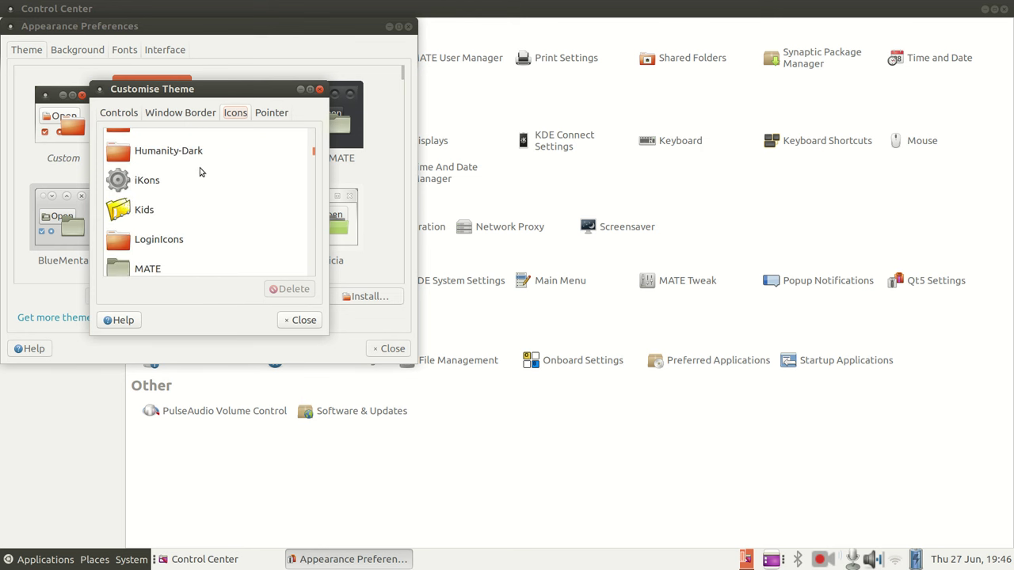
scroll(200, 171, up, 2)
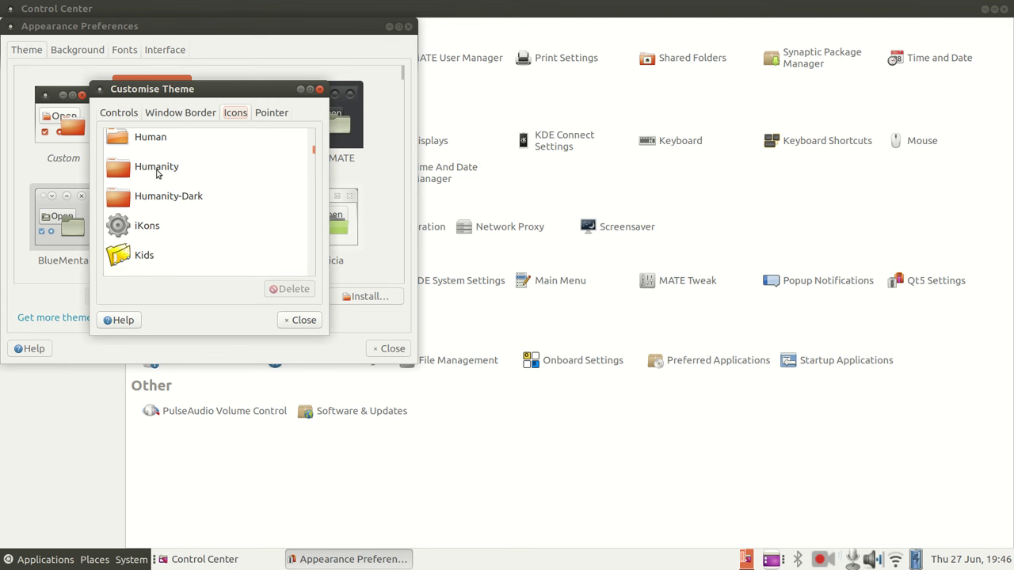
click(157, 173)
click(299, 323)
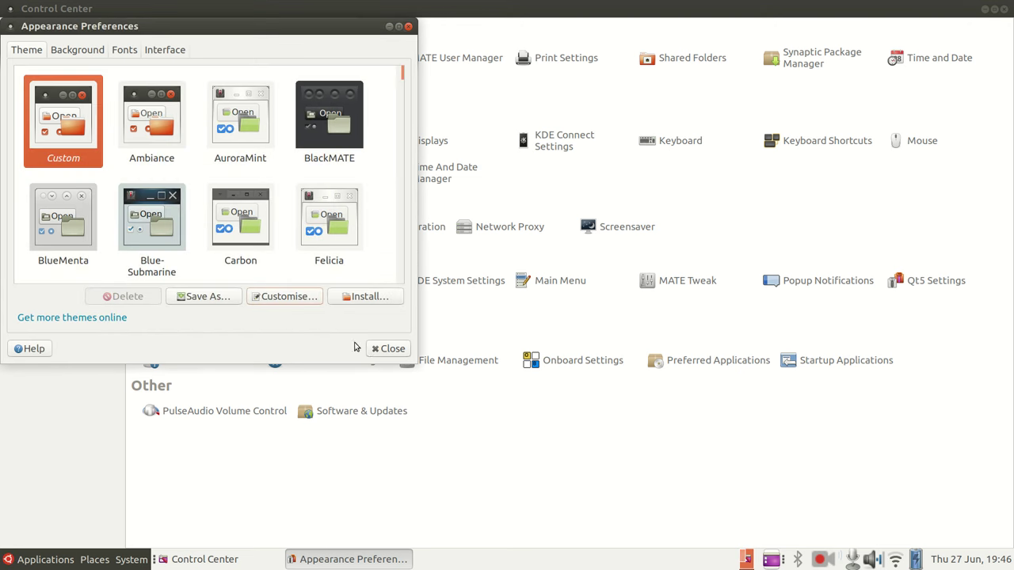
click(379, 353)
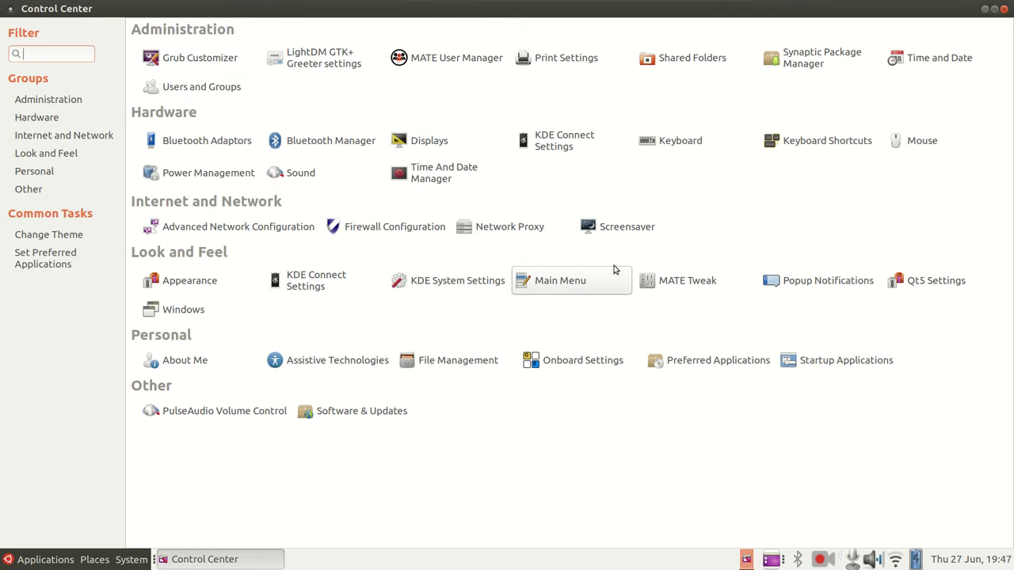
click(1004, 9)
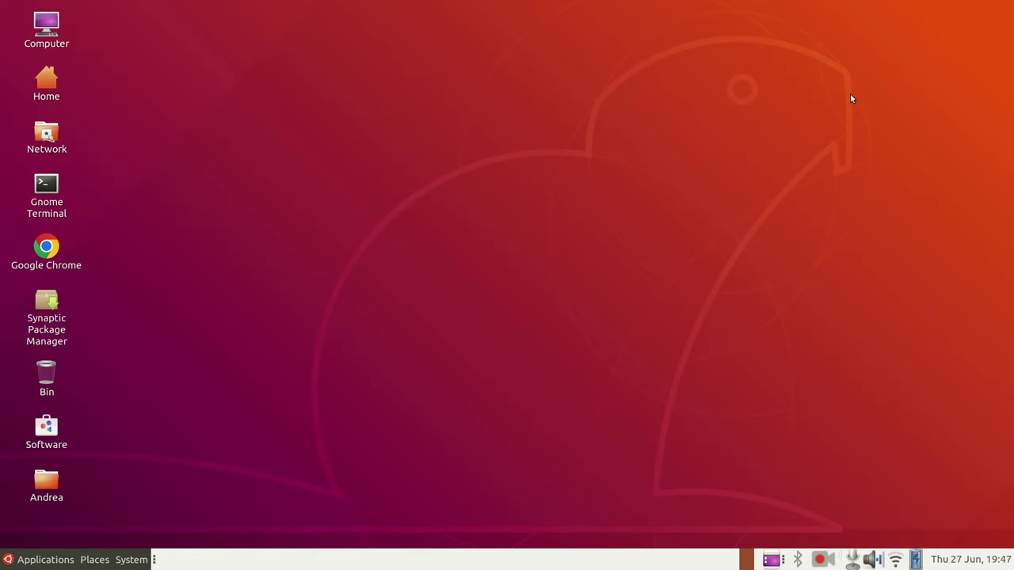
Set the bottom panel's background to a solid, near-black dark purple colour and close the panel properties.
click(11, 562)
click(11, 561)
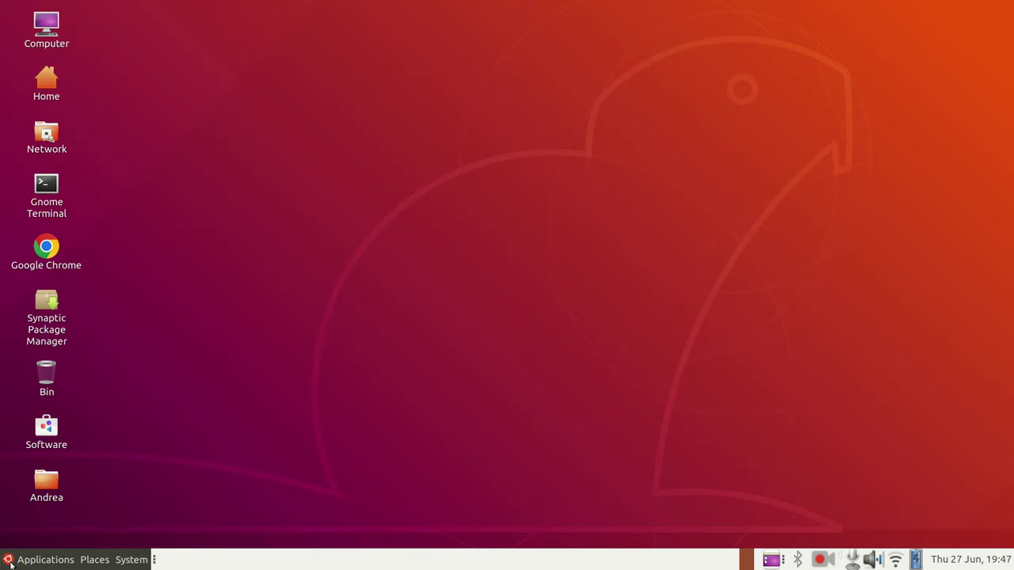
right_click(418, 565)
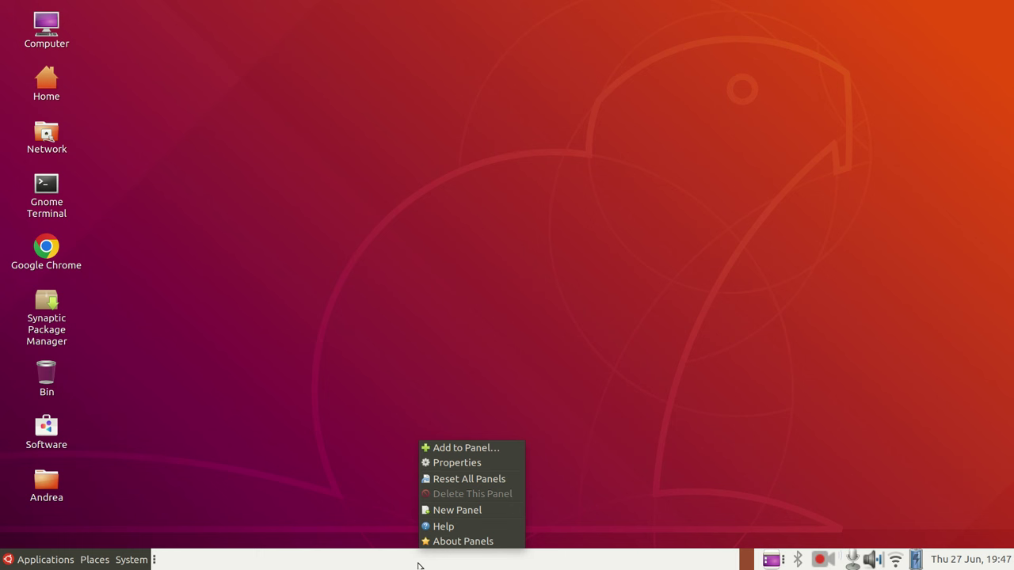
click(445, 464)
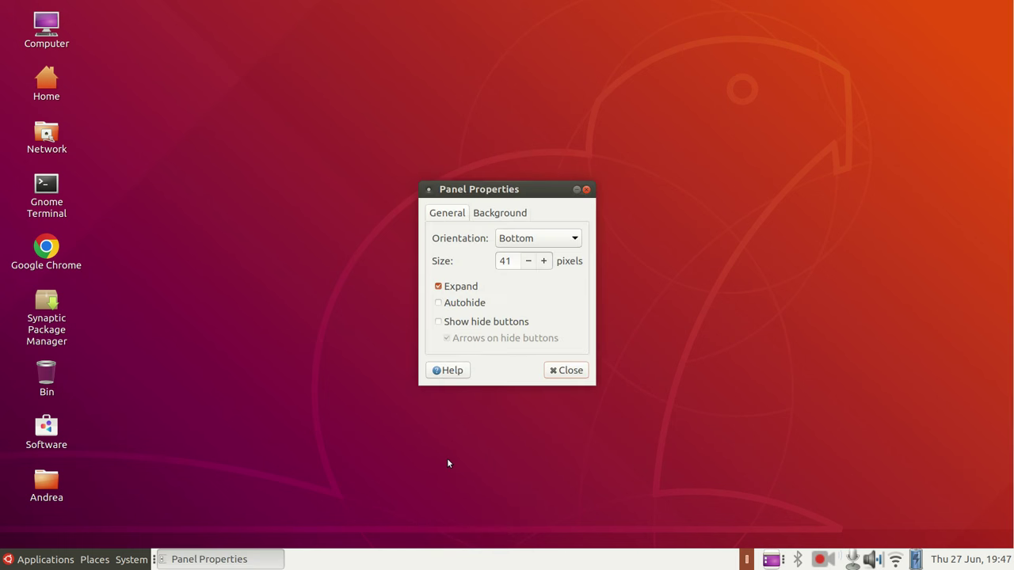
click(493, 213)
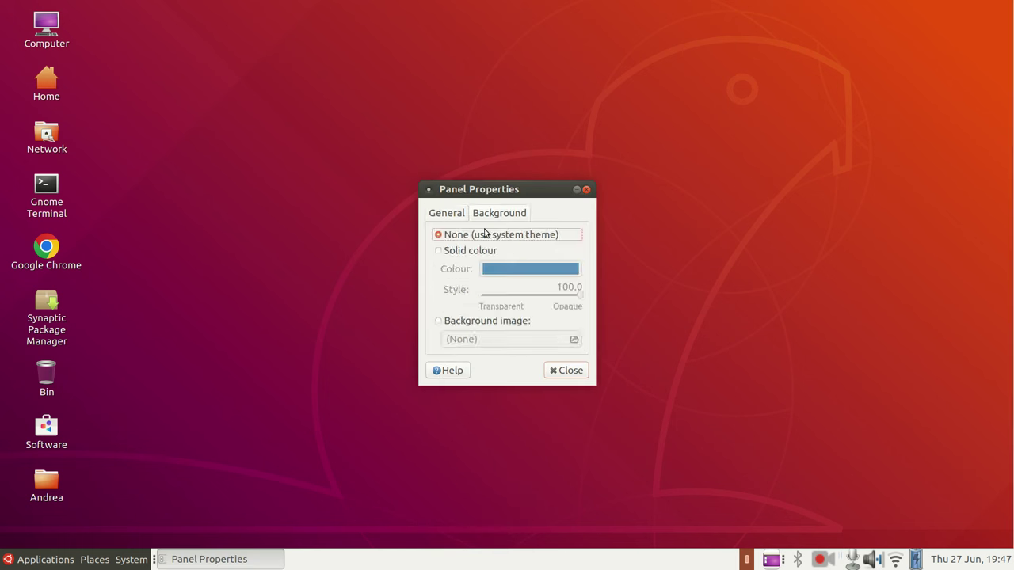
click(439, 251)
click(495, 270)
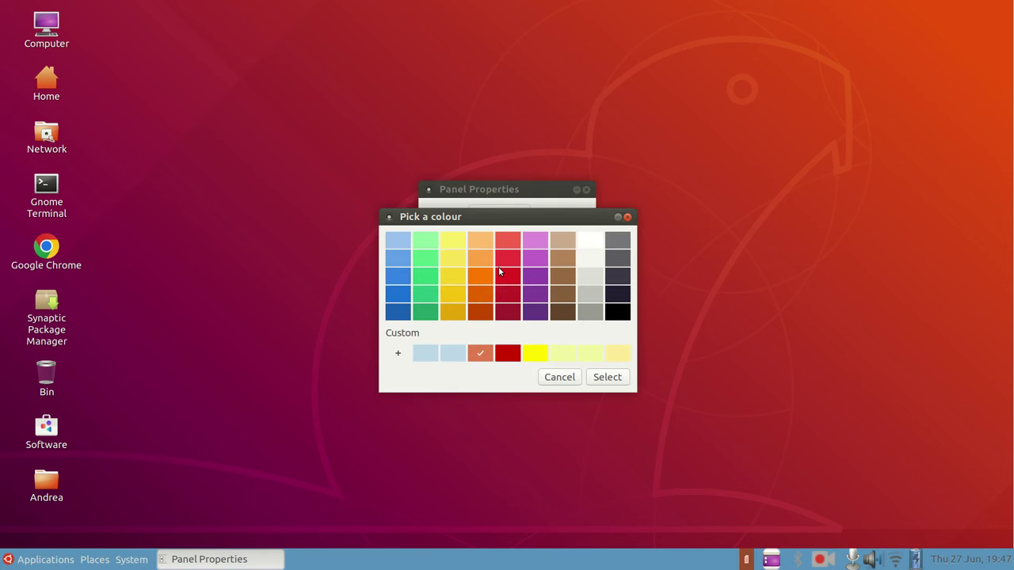
click(617, 277)
click(620, 294)
click(606, 379)
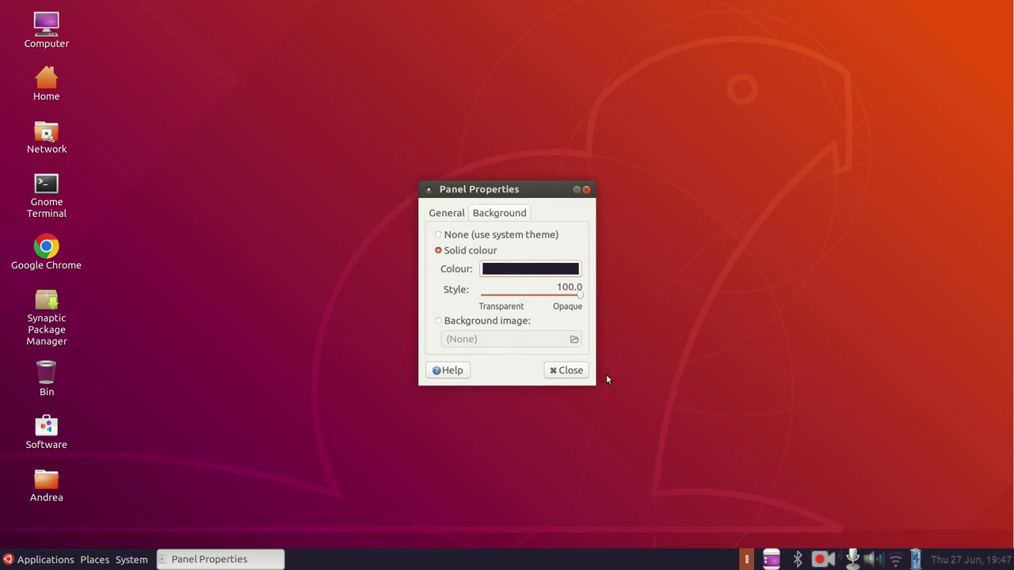
click(565, 371)
Check how the Classic Menu's Applications and System entries look on the recoloured panel.
click(32, 561)
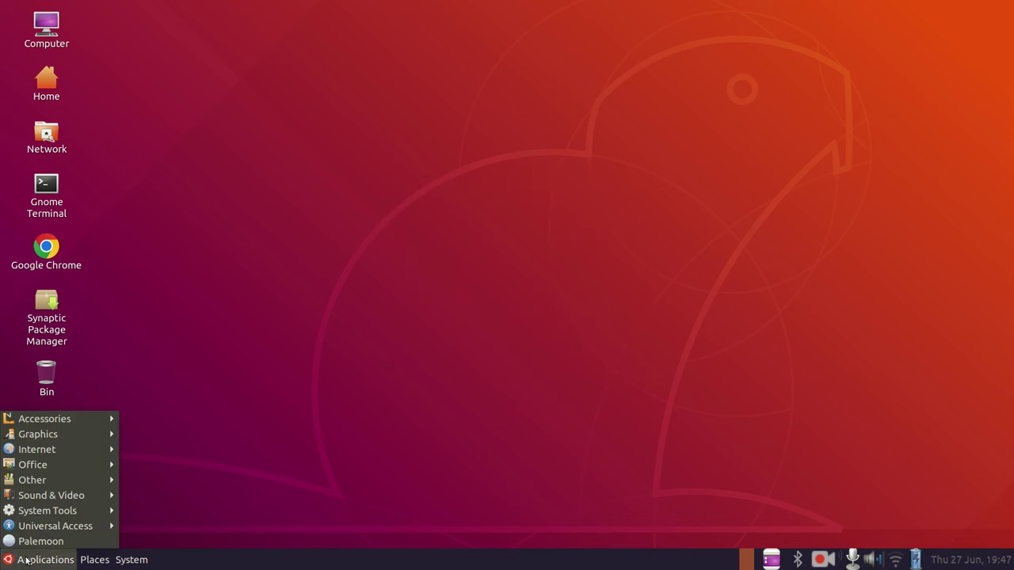
click(26, 561)
click(26, 562)
click(132, 560)
click(232, 183)
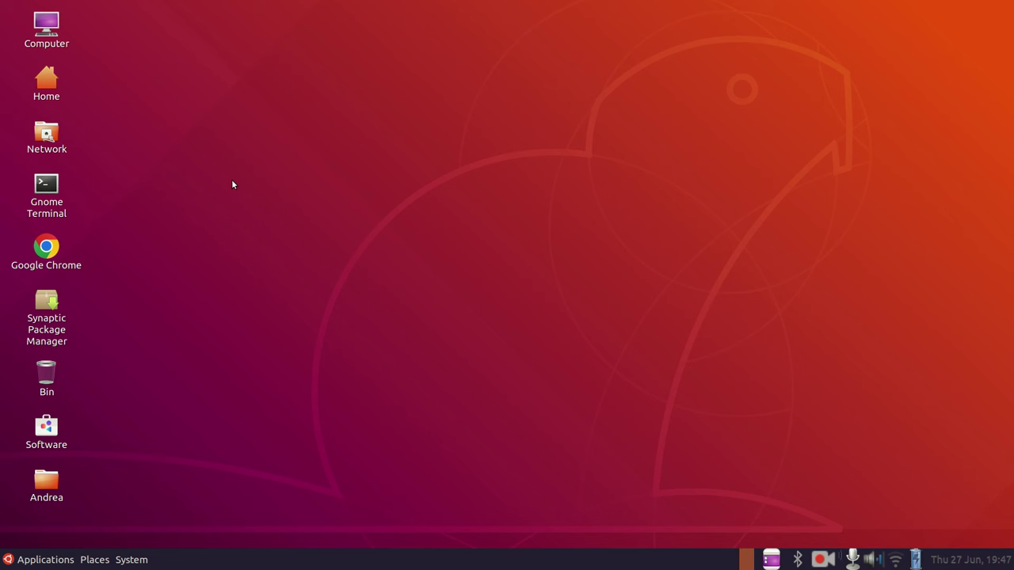
Inspect the Humanity folder icons in the home folder and File System from the Computer location, and close the file manager.
right_click(57, 22)
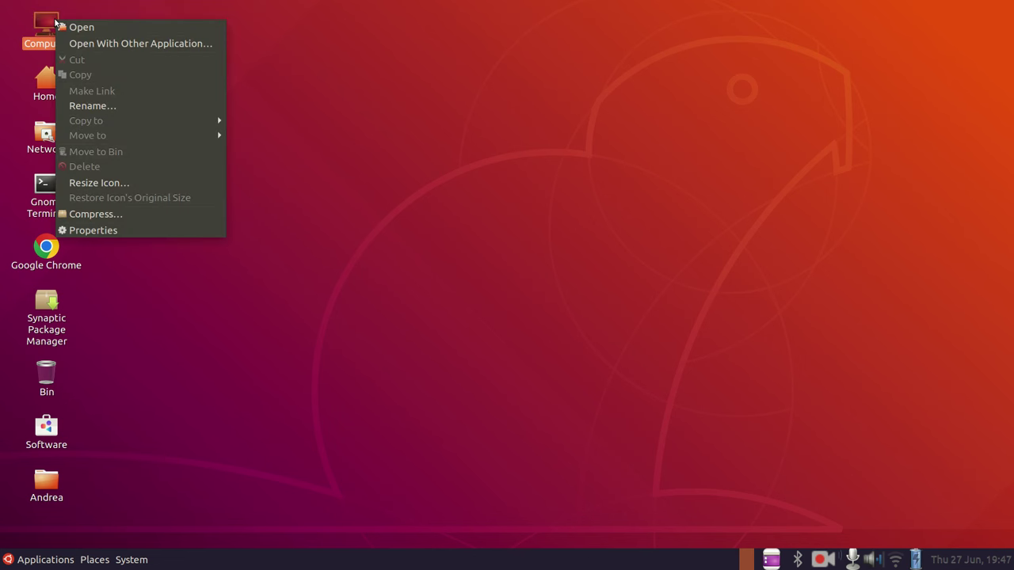
click(76, 27)
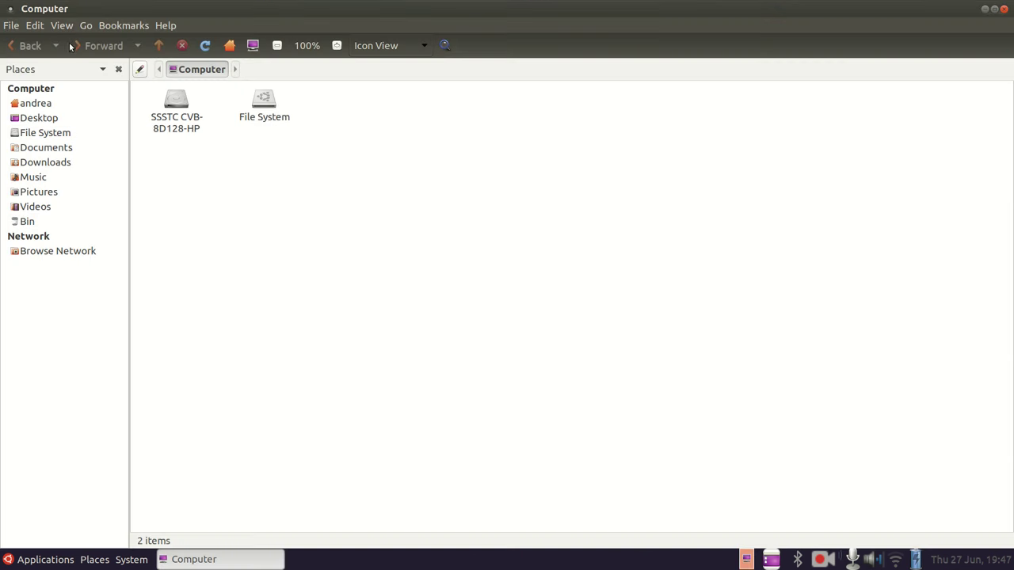
click(55, 105)
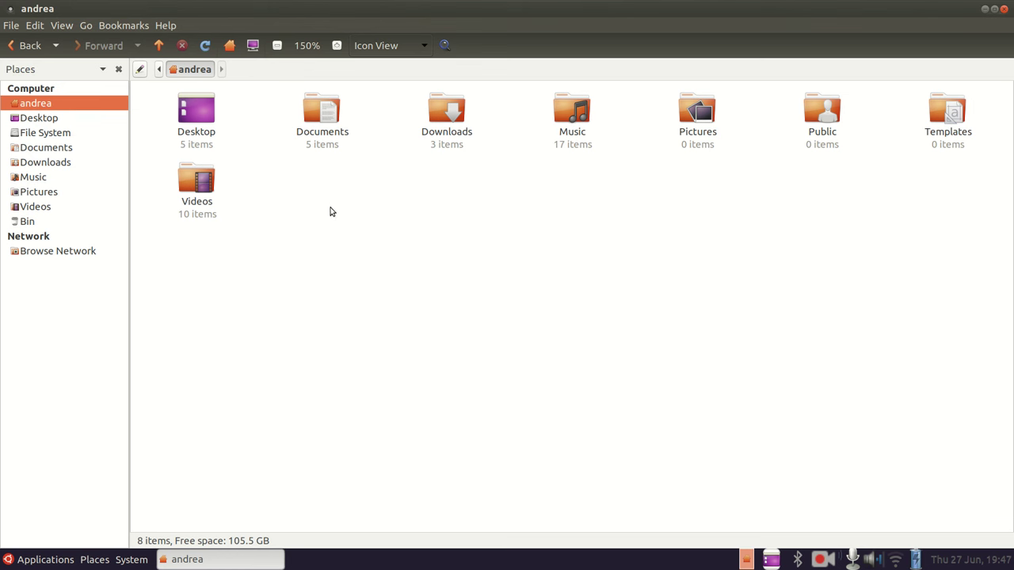
click(41, 133)
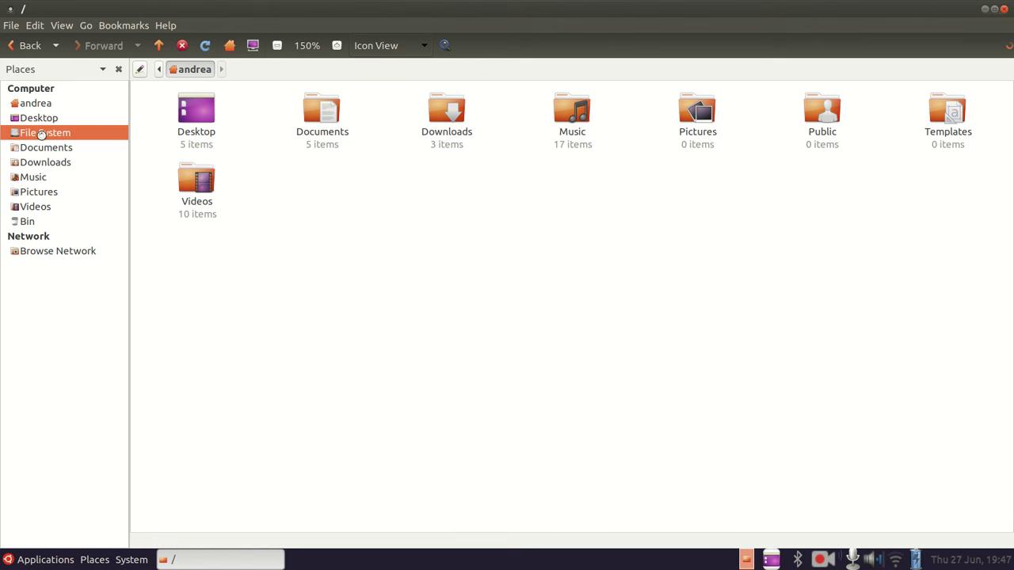
click(51, 104)
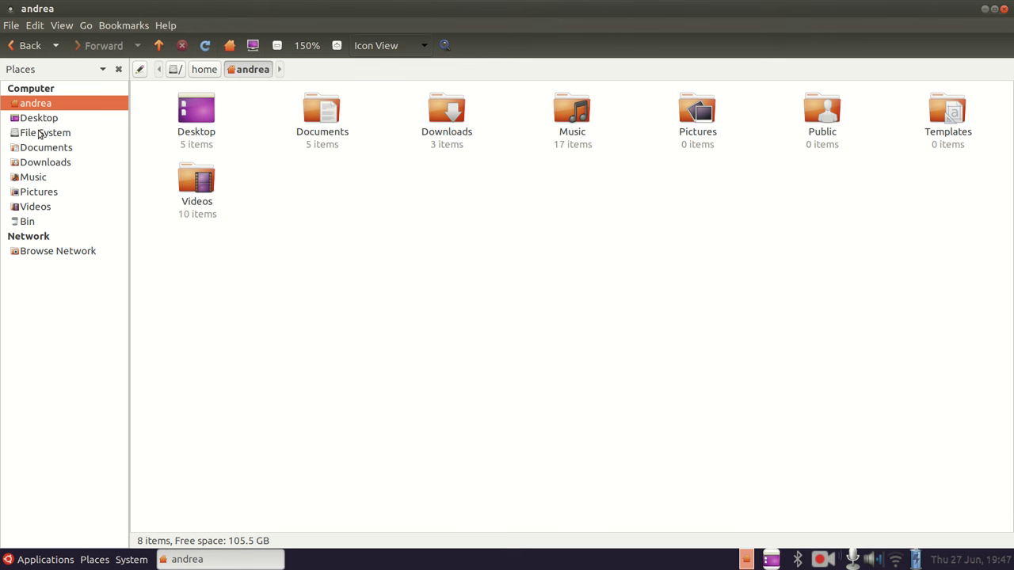
click(41, 135)
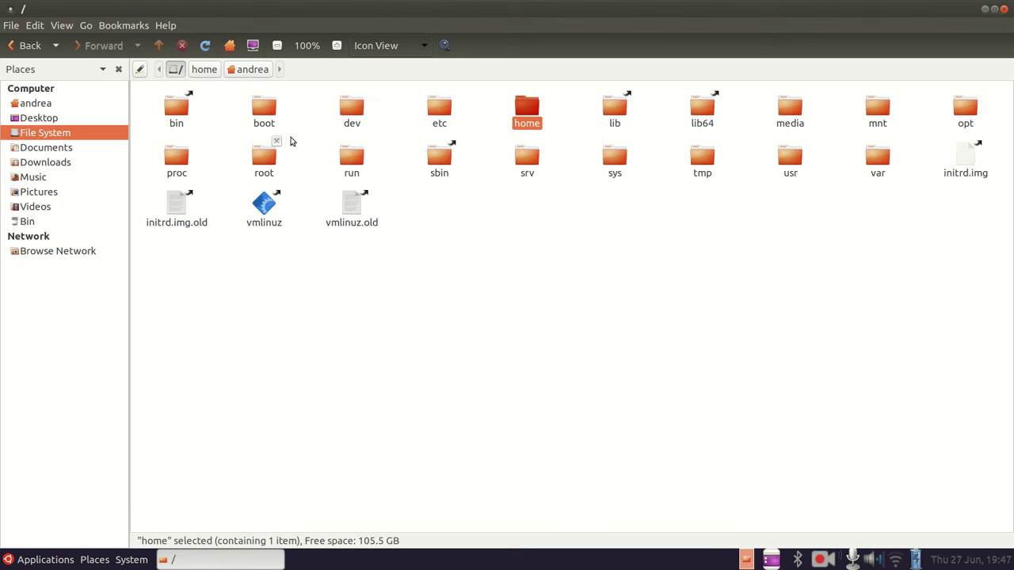
click(1004, 10)
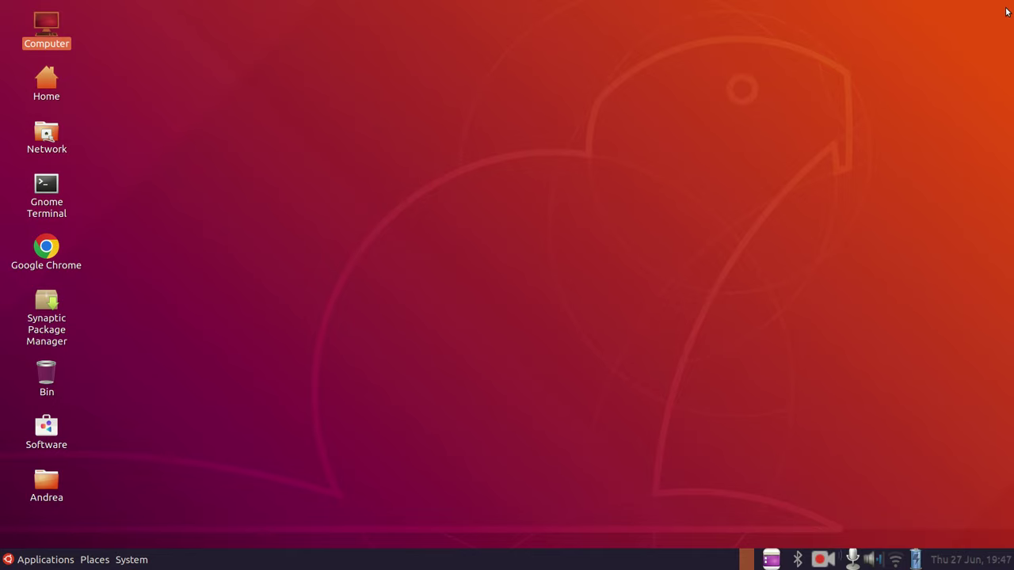
click(8, 560)
click(10, 561)
Open the Synaptic Package Manager from the desktop and authenticate with the account password.
right_click(48, 298)
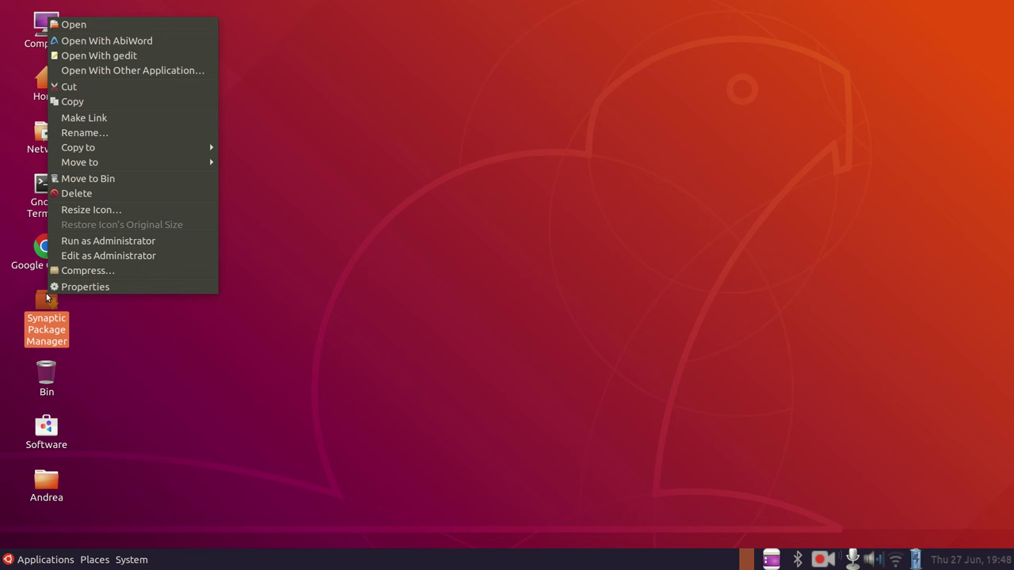
click(104, 27)
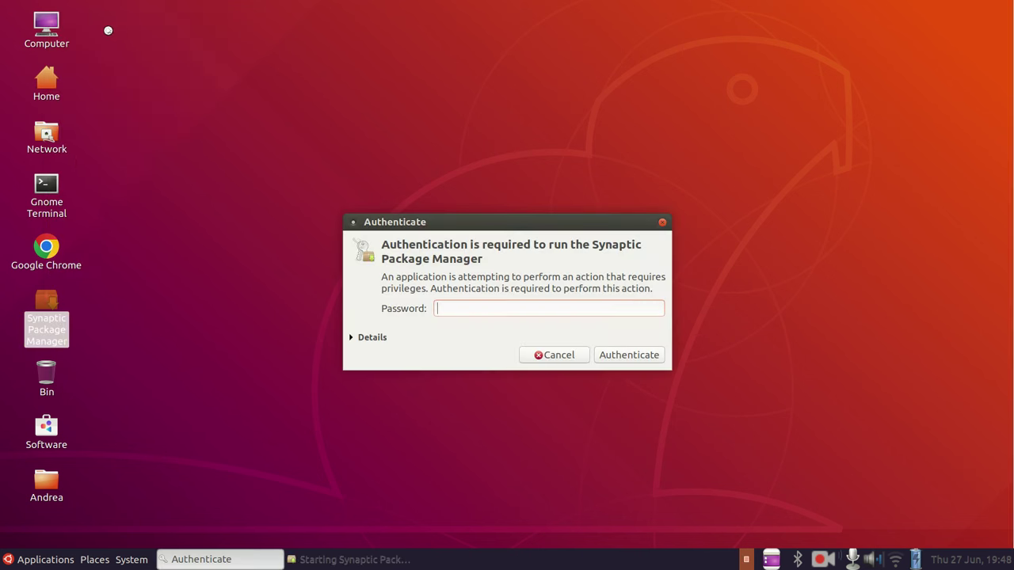
text(•)
key(Return)
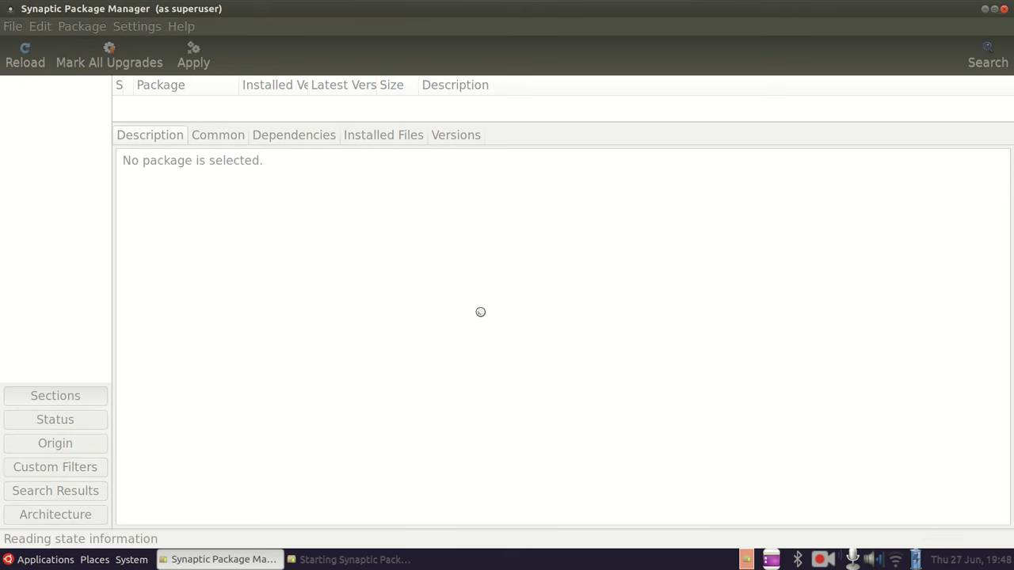
Search the package descriptions and names for "yaru" and enlarge the package list to view the matches.
click(91, 495)
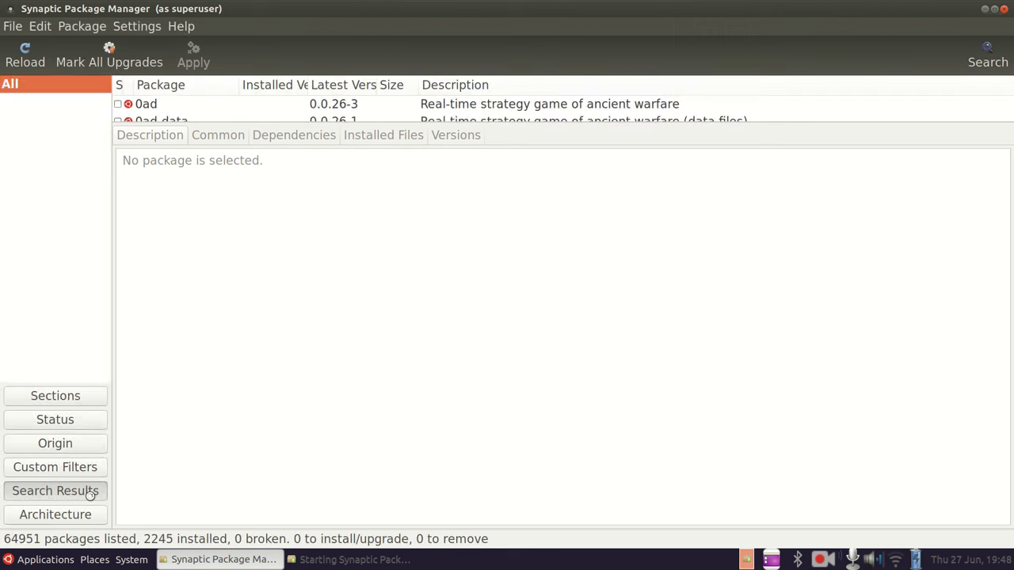
click(987, 49)
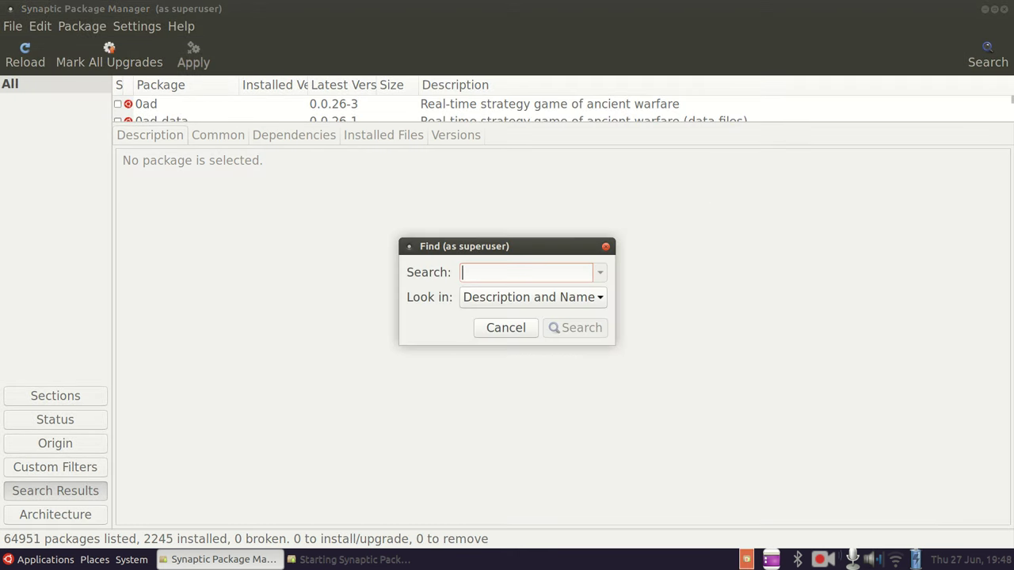
text(yaru)
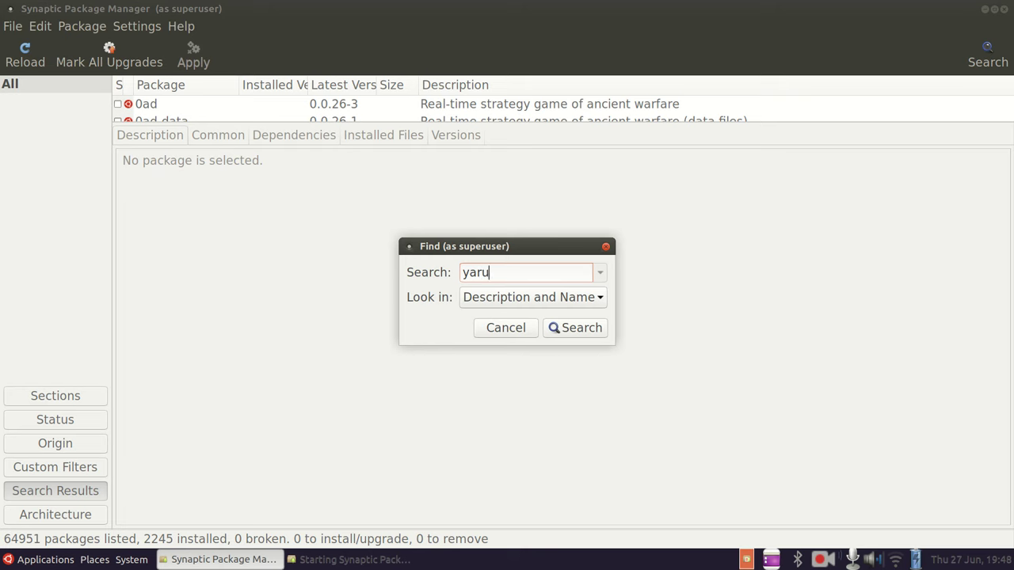
key(Return)
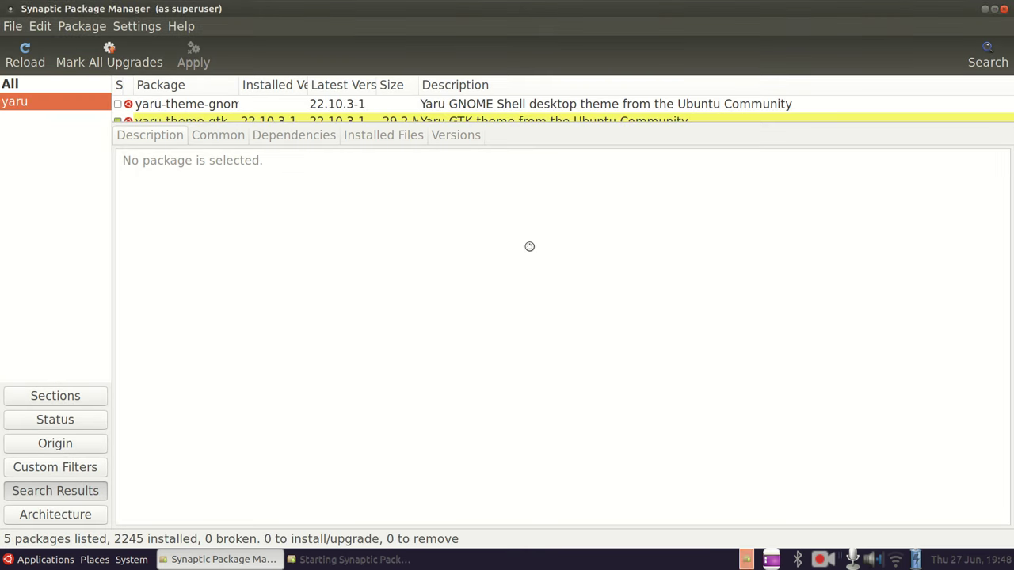
scroll(419, 107, down, 1)
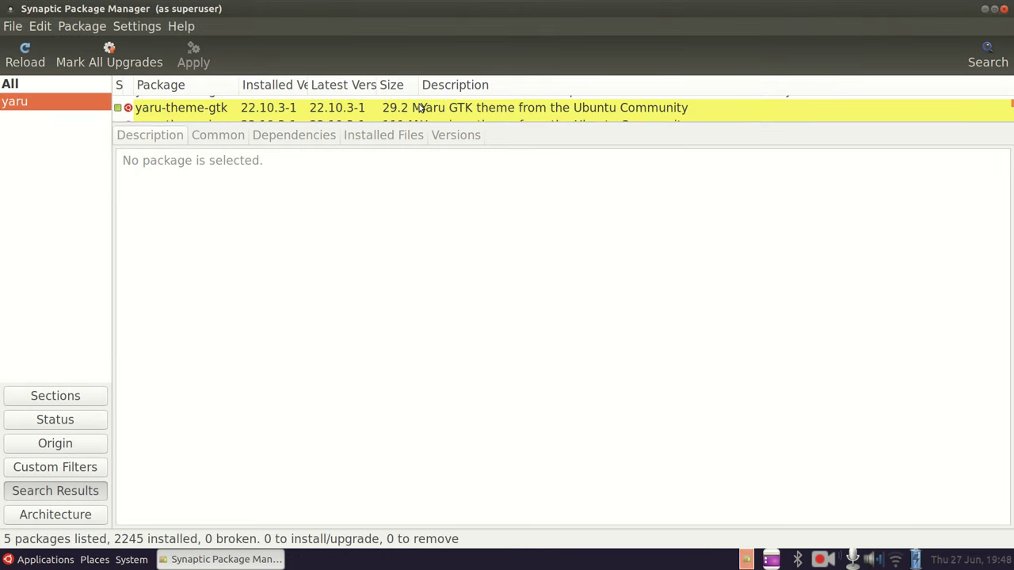
scroll(419, 107, up, 1)
scroll(420, 107, down, 1)
scroll(419, 106, up, 1)
scroll(420, 106, down, 1)
drag(423, 120, 436, 166)
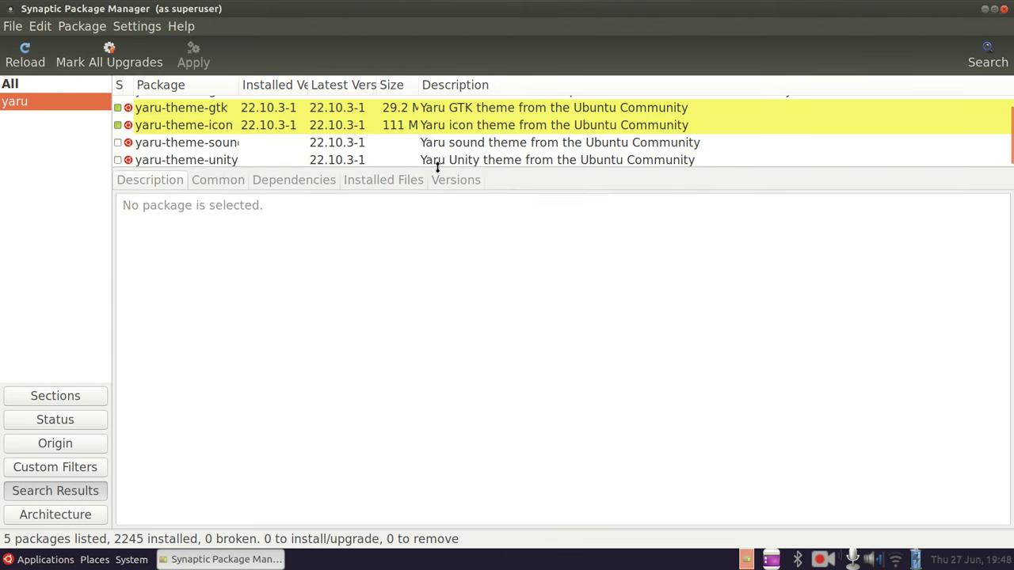
Review the descriptions of the Yaru GTK, icon and GNOME Shell theme packages and close Synaptic.
click(338, 110)
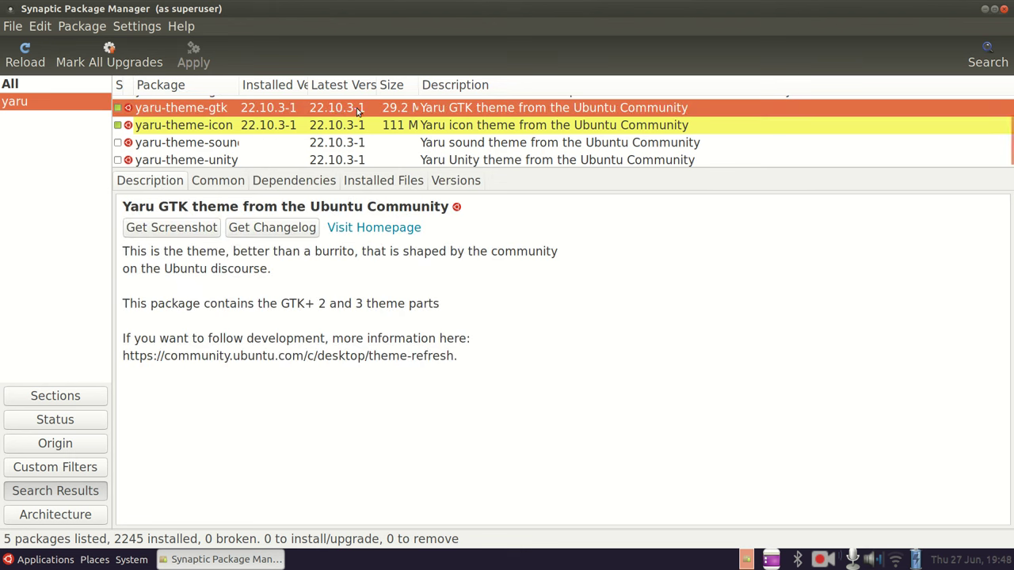
scroll(334, 151, up, 1)
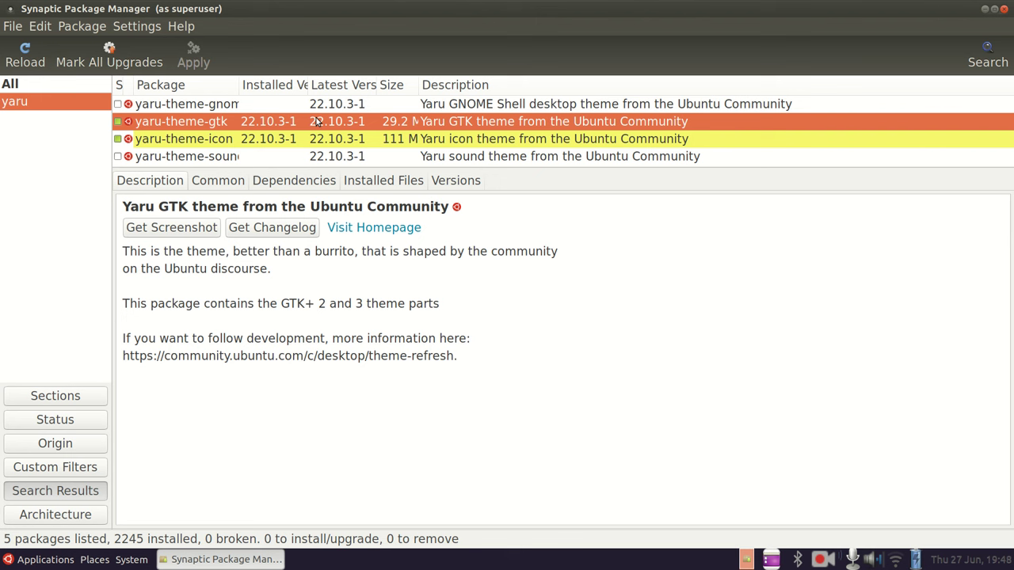
click(307, 141)
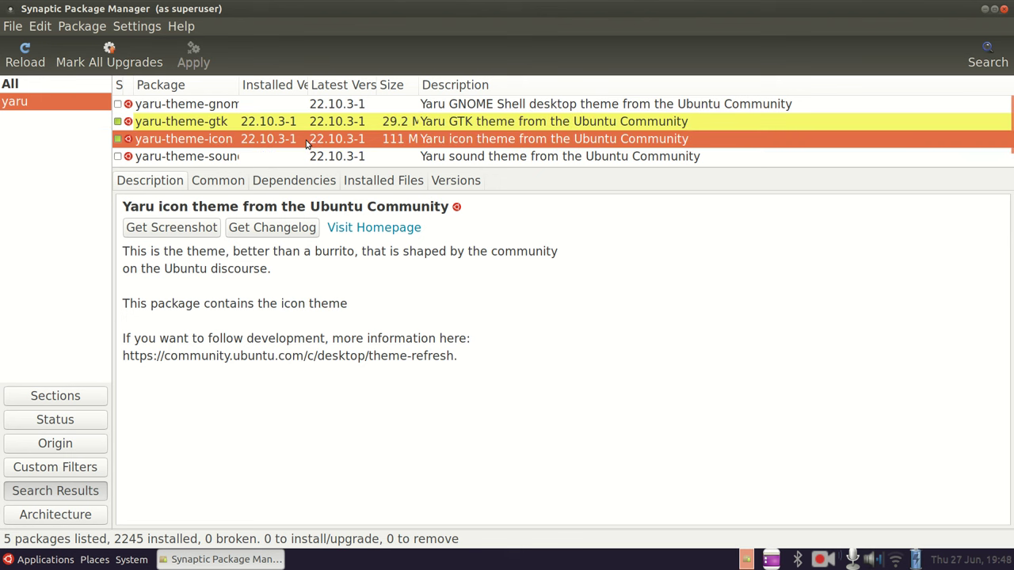
scroll(269, 158, down, 1)
scroll(267, 162, up, 1)
click(228, 104)
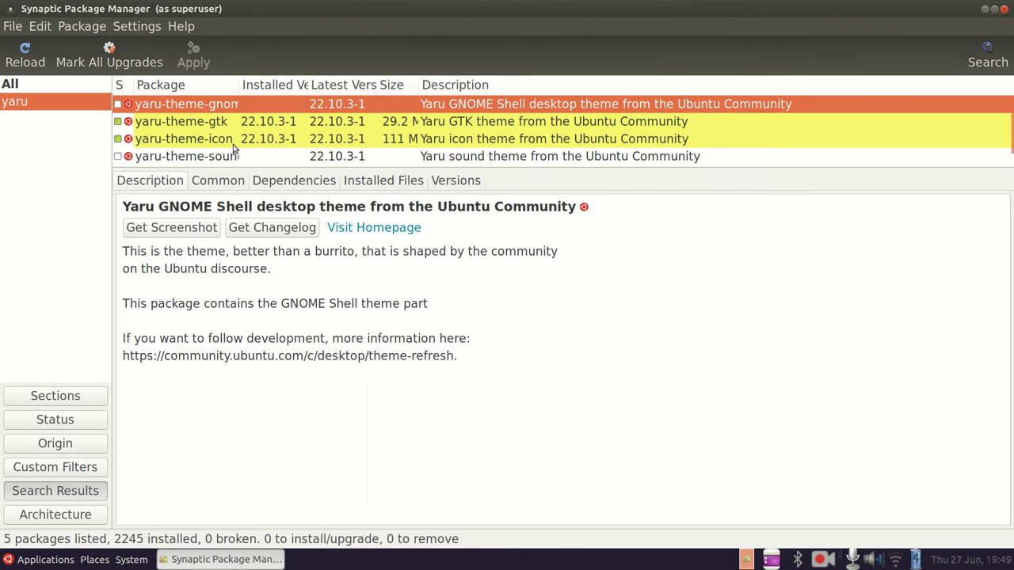
click(233, 144)
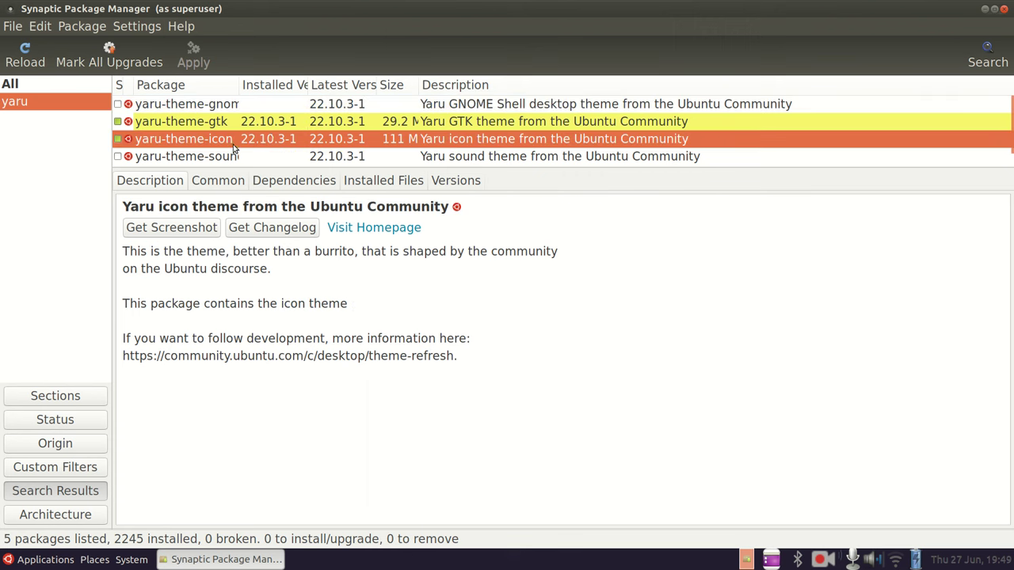
click(1004, 9)
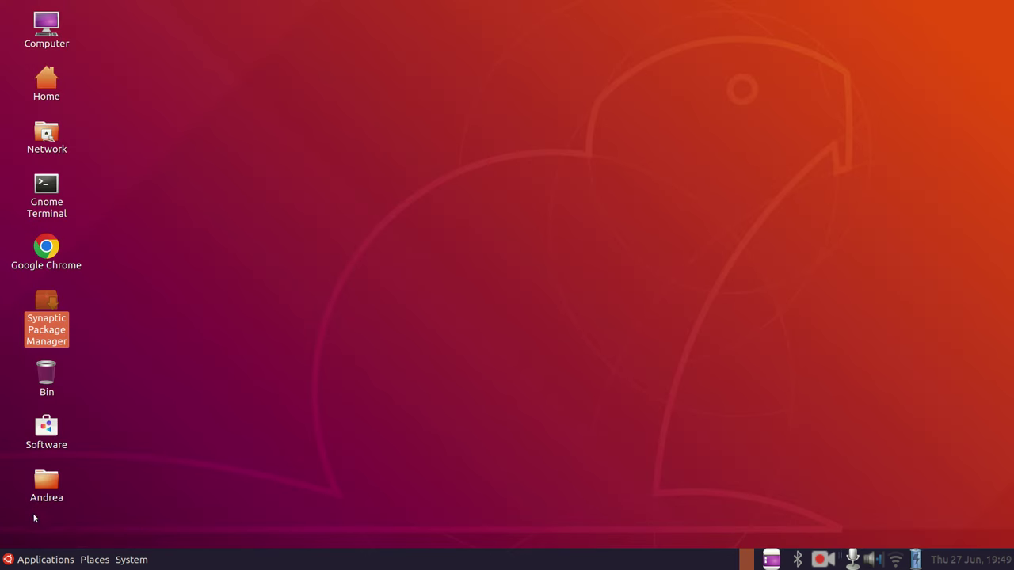
Open the Control Center maximized and bring up the Appearance preferences.
click(24, 559)
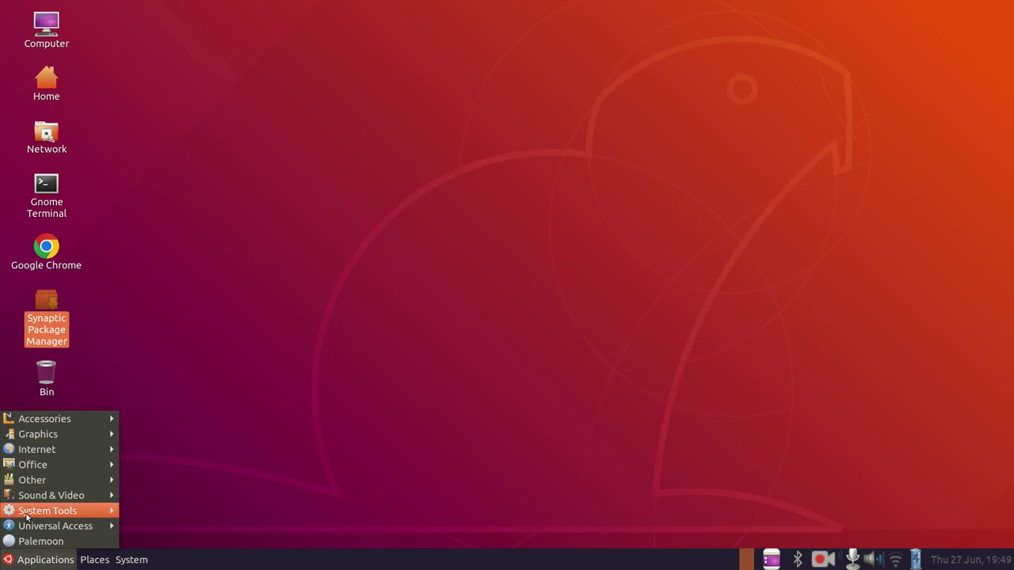
mouse_move(27, 495)
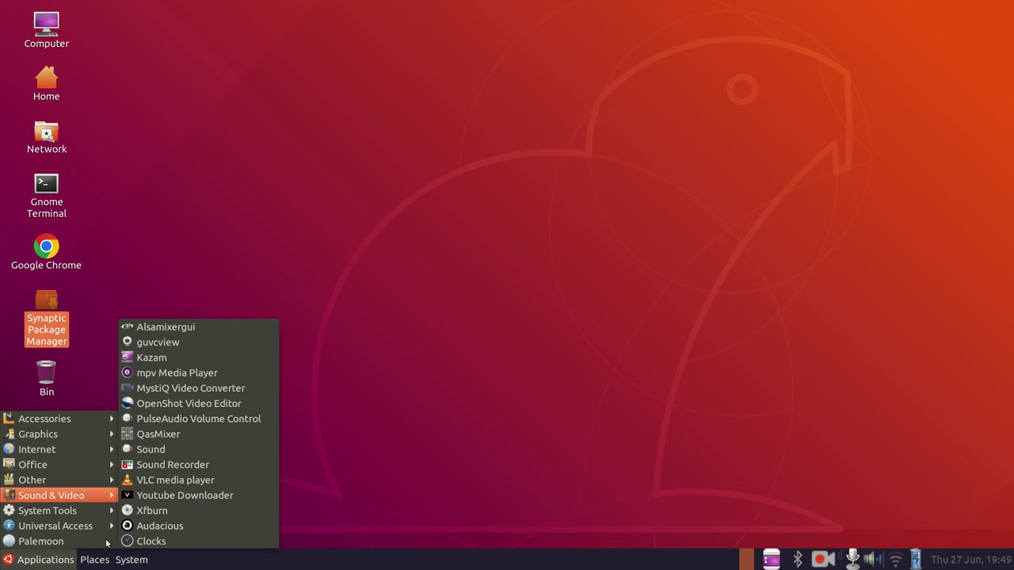
mouse_move(131, 559)
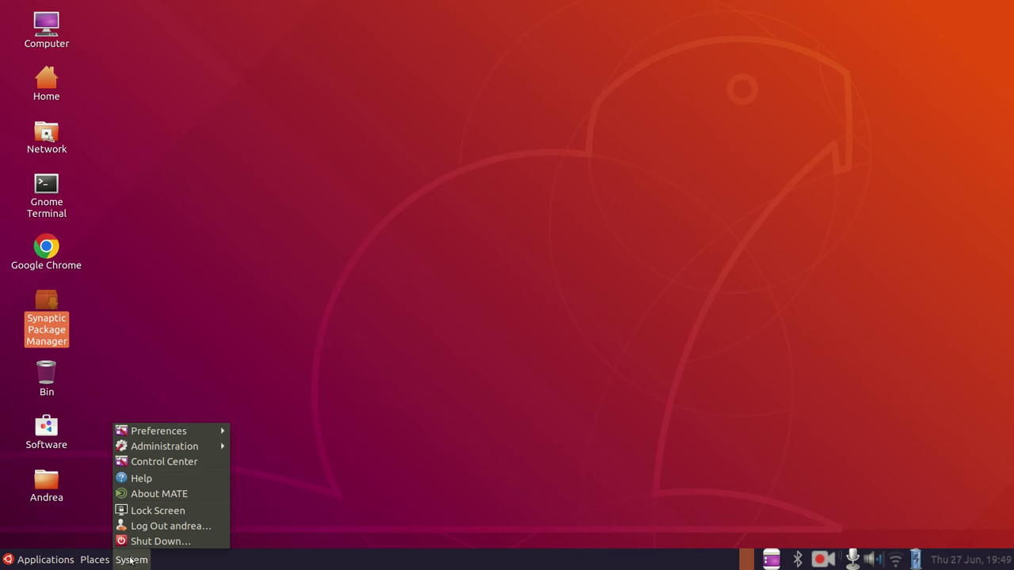
click(168, 462)
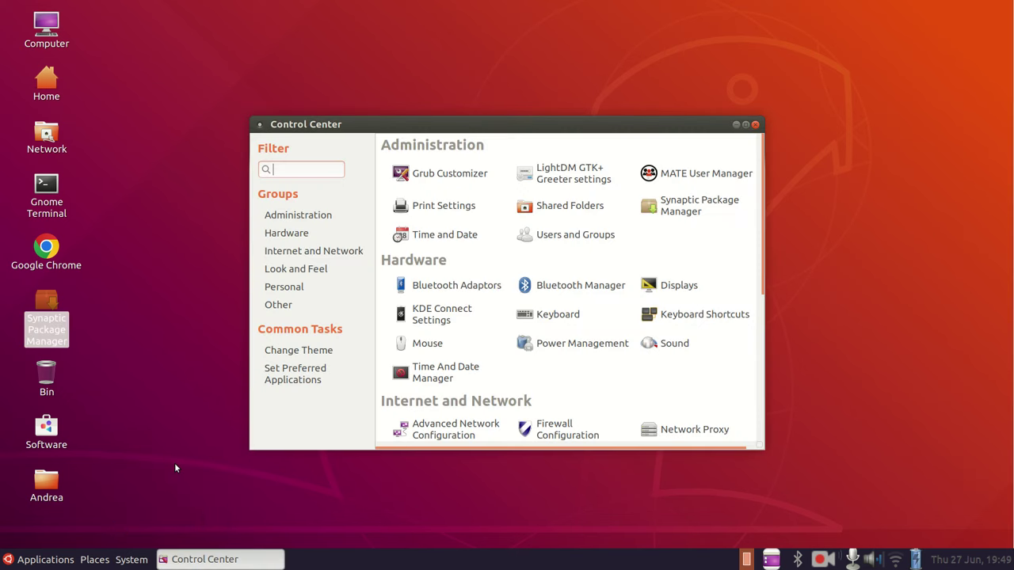
click(745, 124)
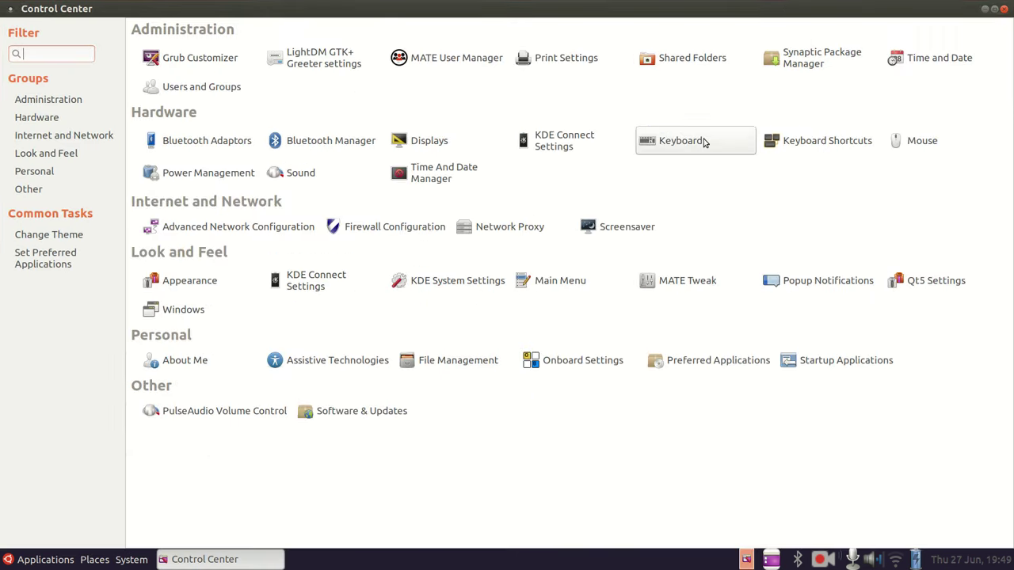
click(189, 283)
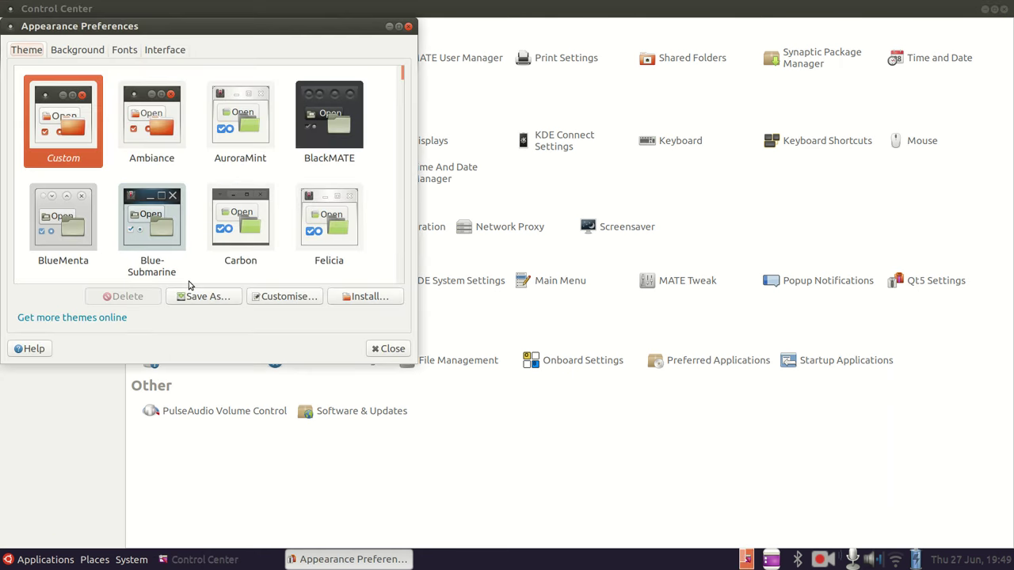
Apply the Yaru theme from the theme list and close both the Appearance preferences and the Control Center.
scroll(331, 198, down, 5)
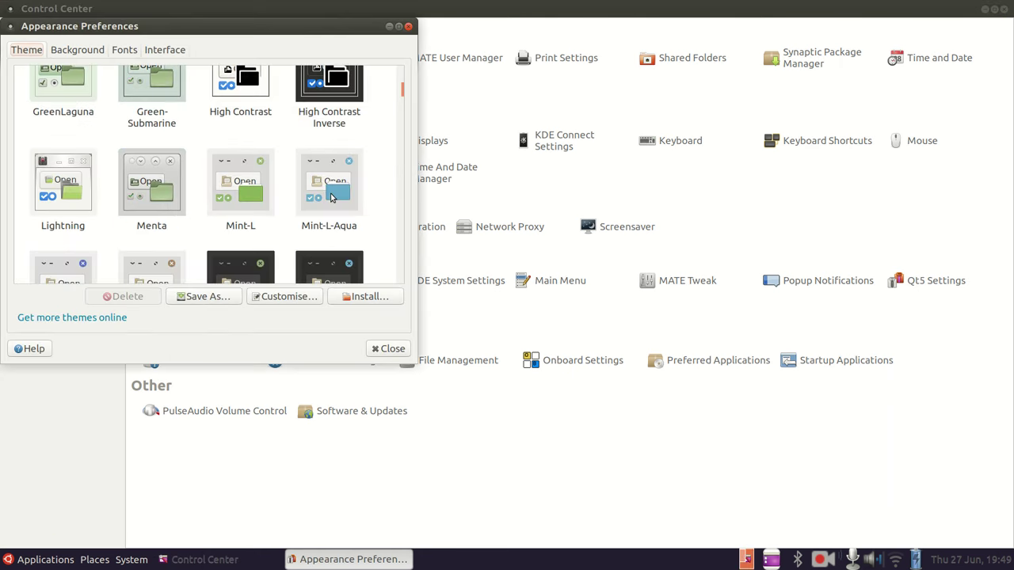
scroll(331, 197, down, 15)
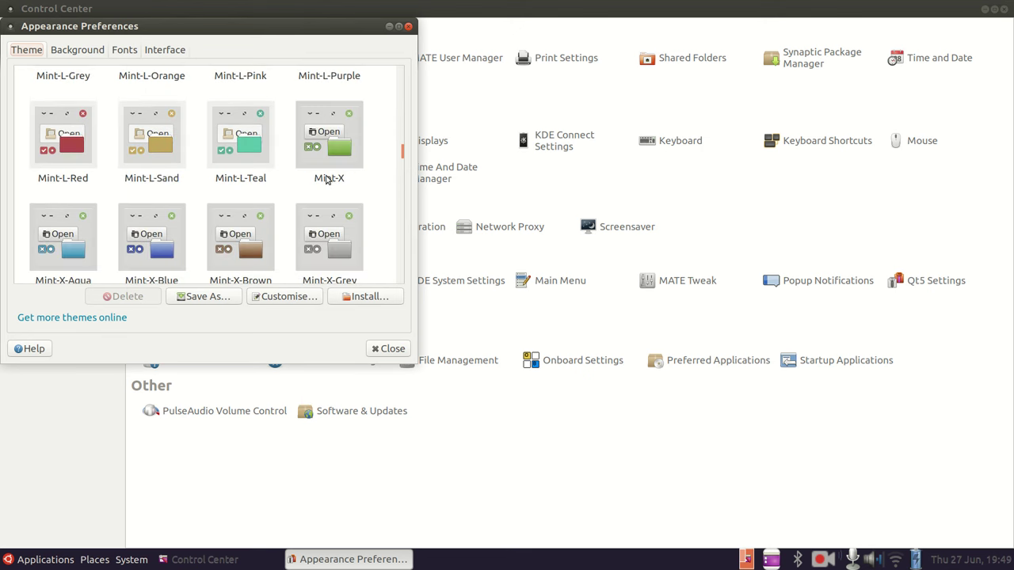
scroll(327, 179, down, 20)
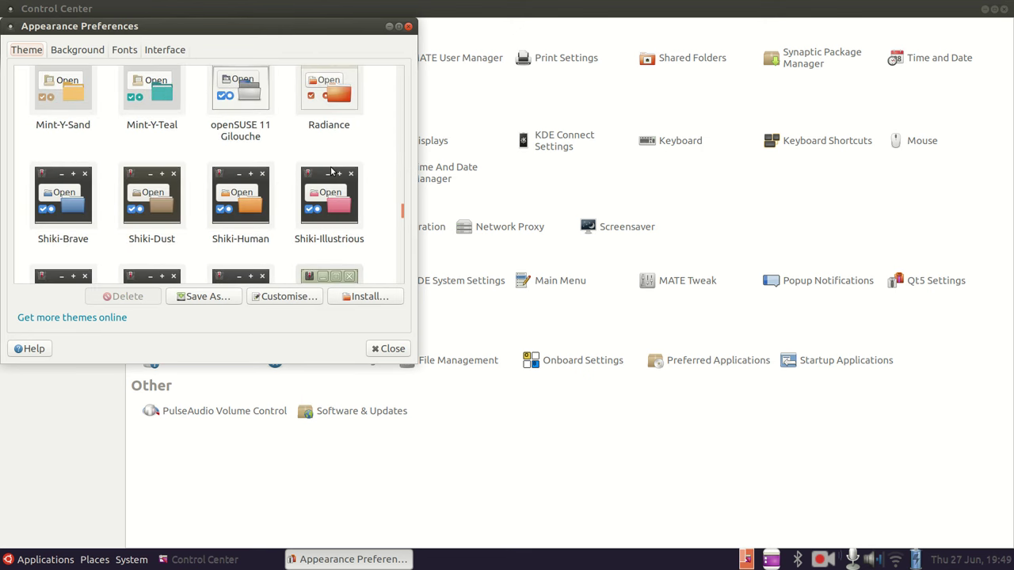
scroll(331, 171, down, 20)
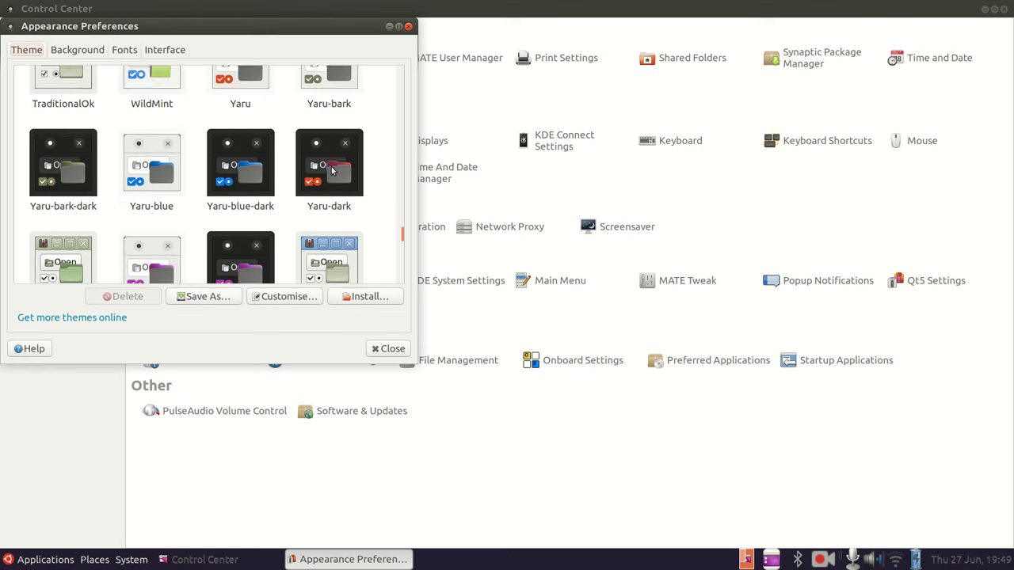
scroll(331, 170, up, 3)
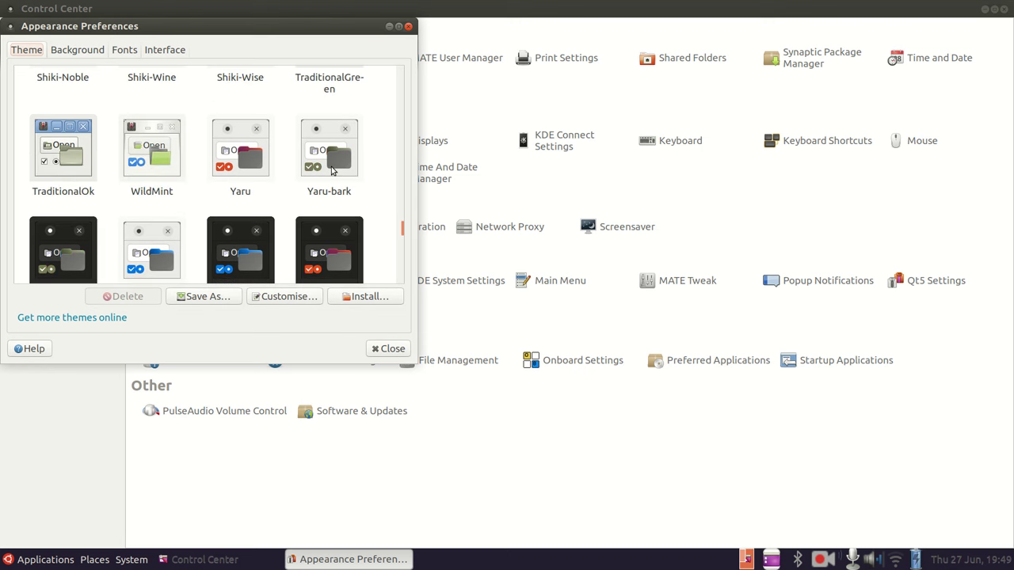
click(250, 155)
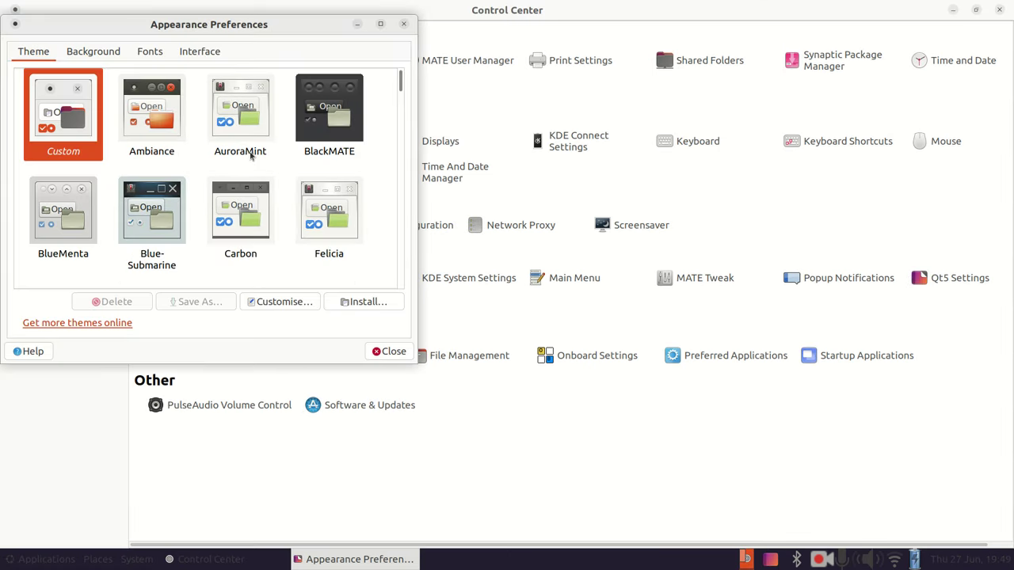
click(403, 24)
click(1000, 9)
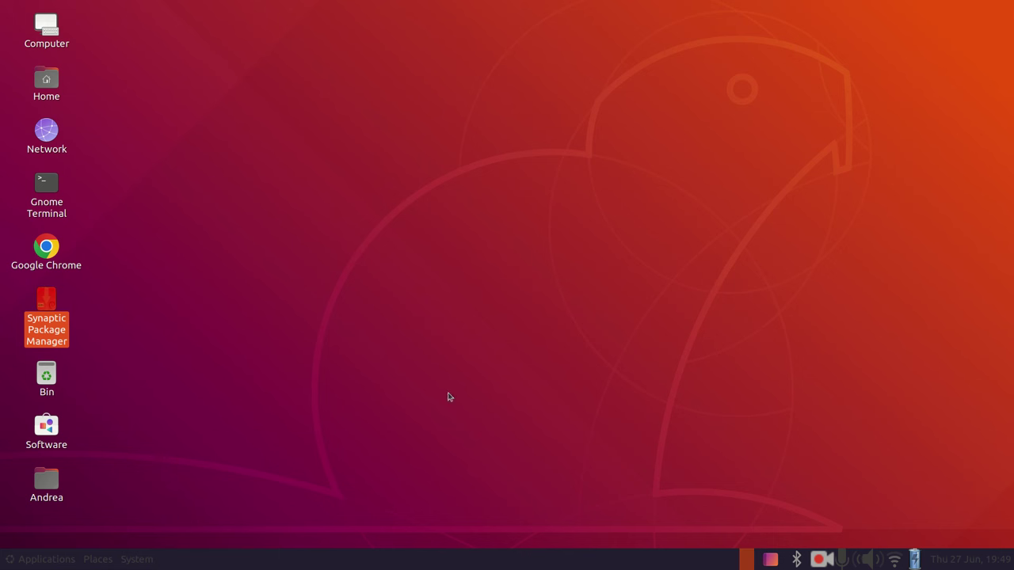
Unlock the Classic Menu applet from the bottom panel and remove it.
click(17, 560)
click(17, 560)
right_click(37, 564)
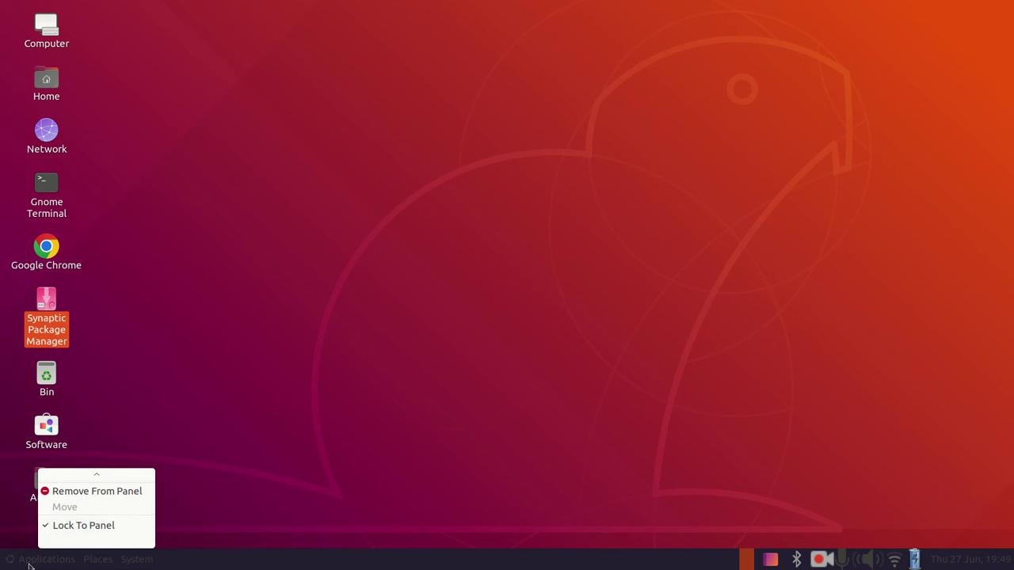
click(30, 564)
right_click(29, 564)
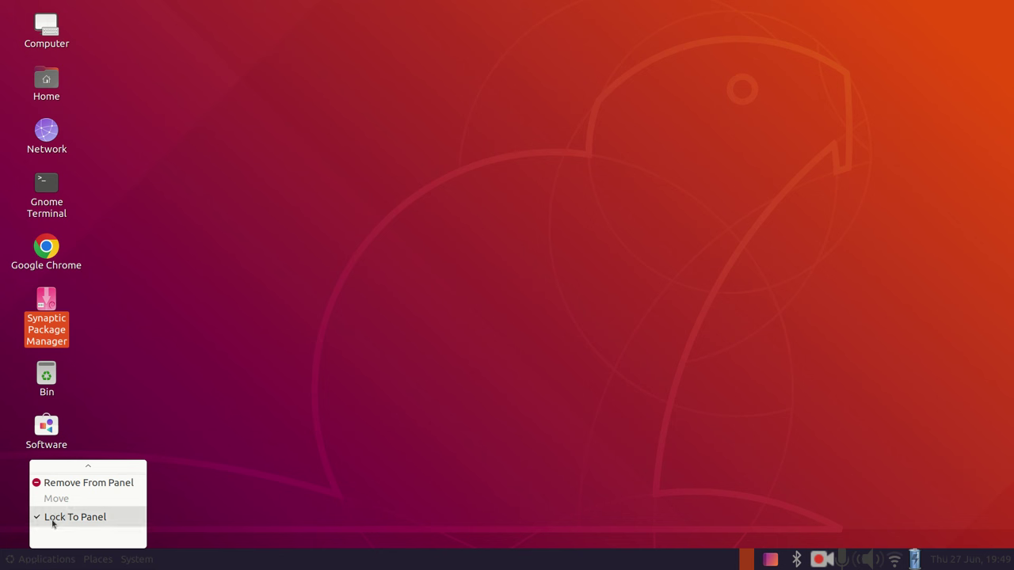
click(50, 519)
right_click(40, 558)
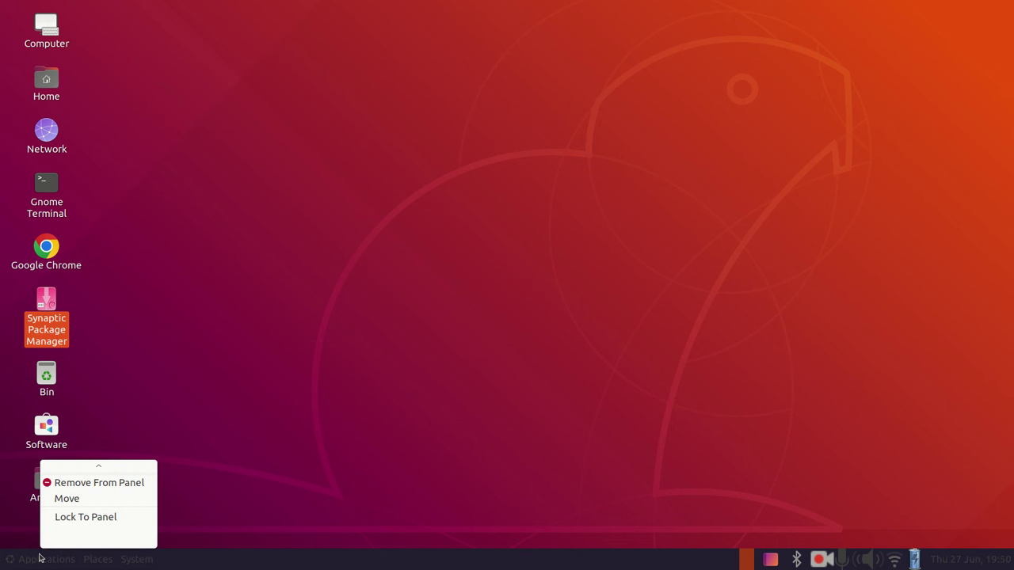
click(76, 486)
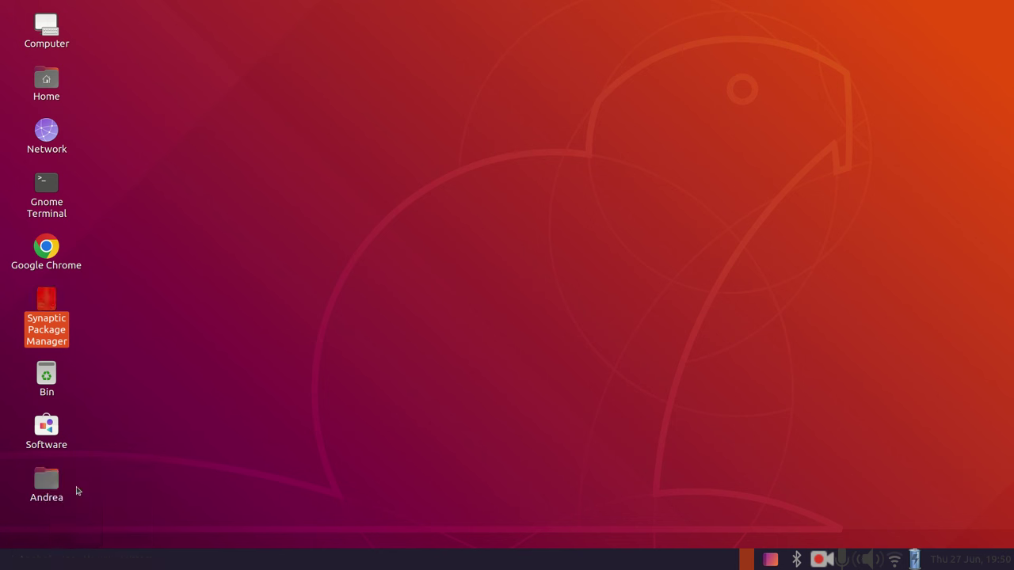
Set the bottom panel's background to None (use system theme) and close its properties.
right_click(395, 560)
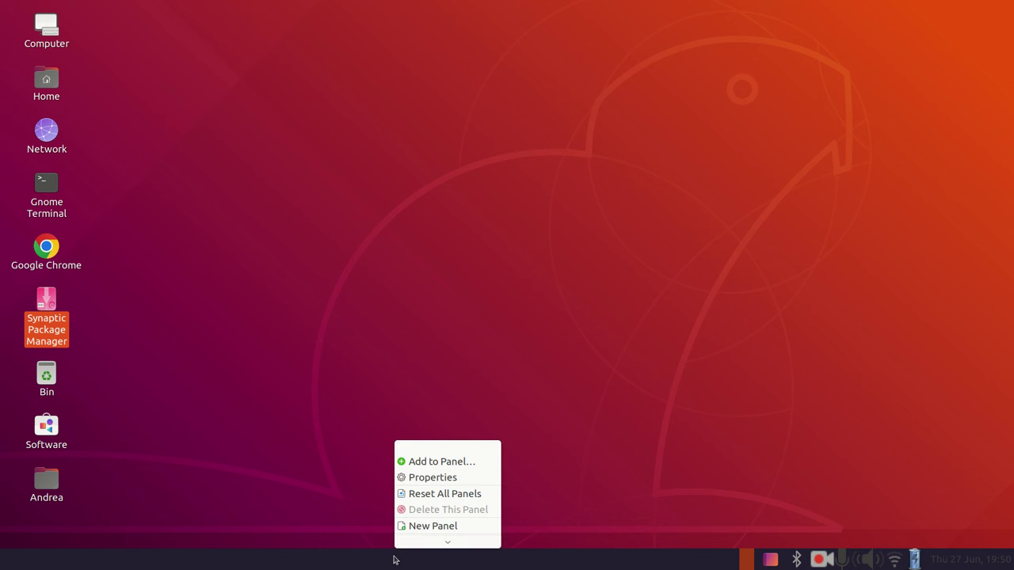
click(351, 504)
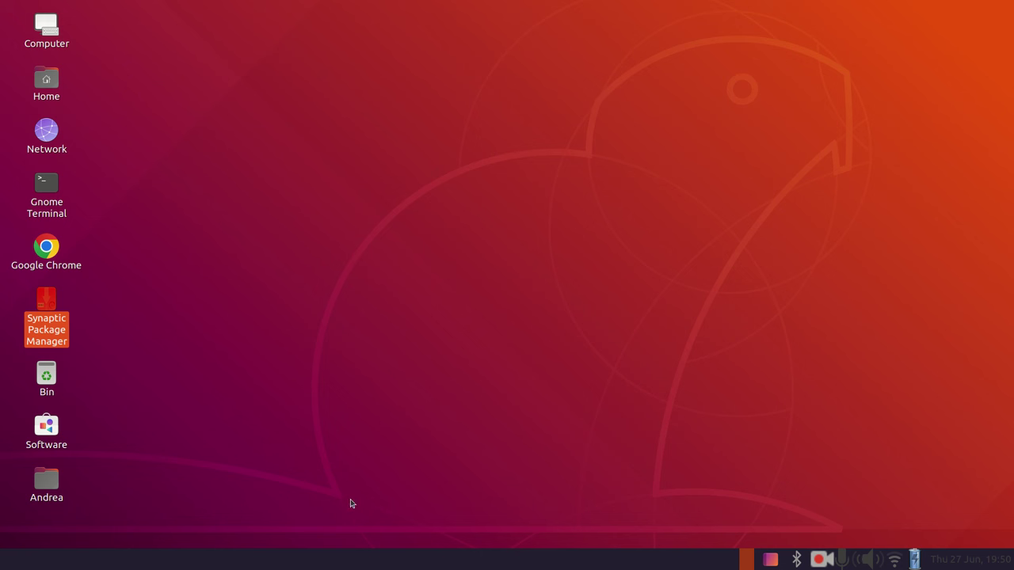
right_click(441, 560)
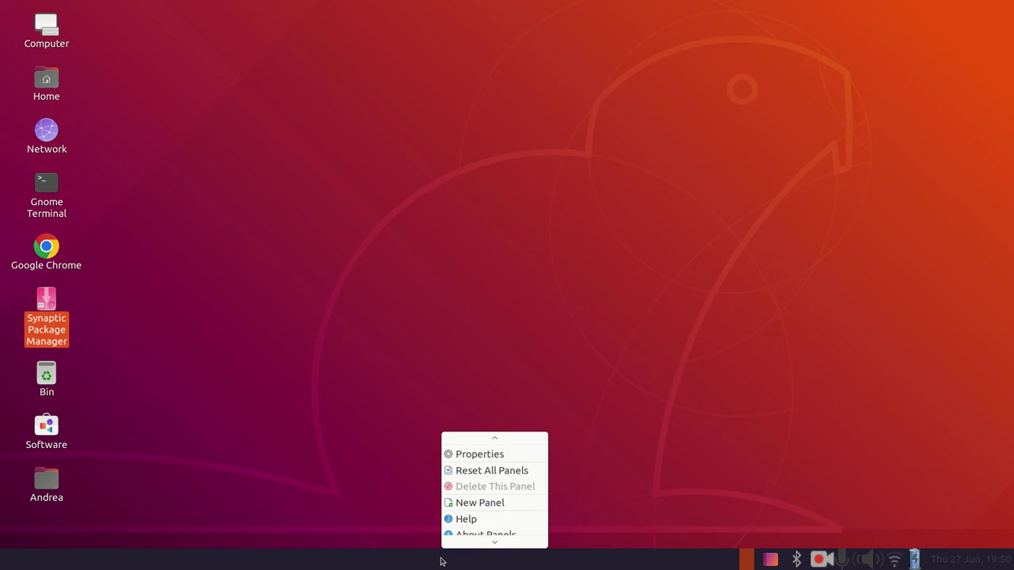
click(483, 454)
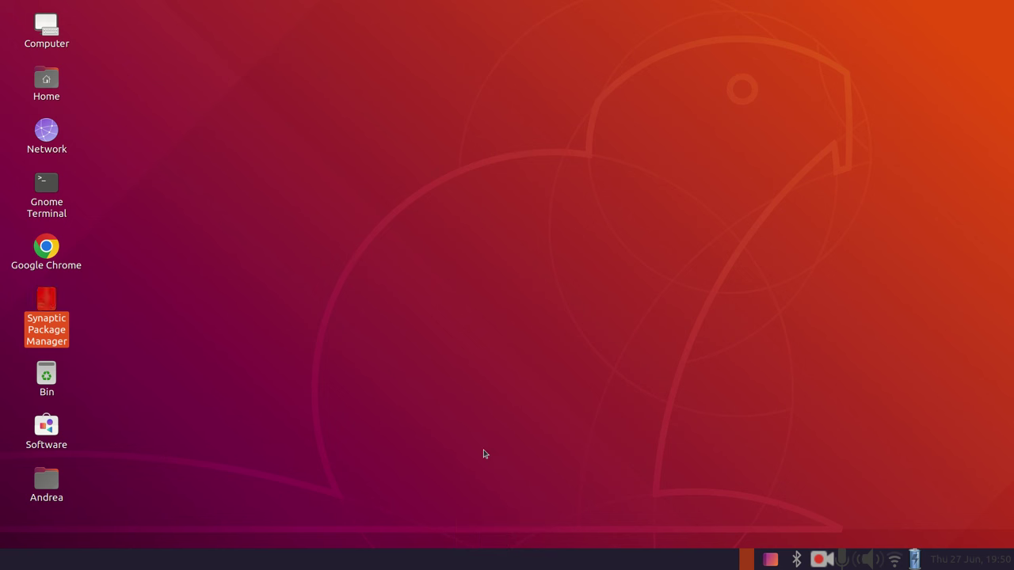
click(495, 209)
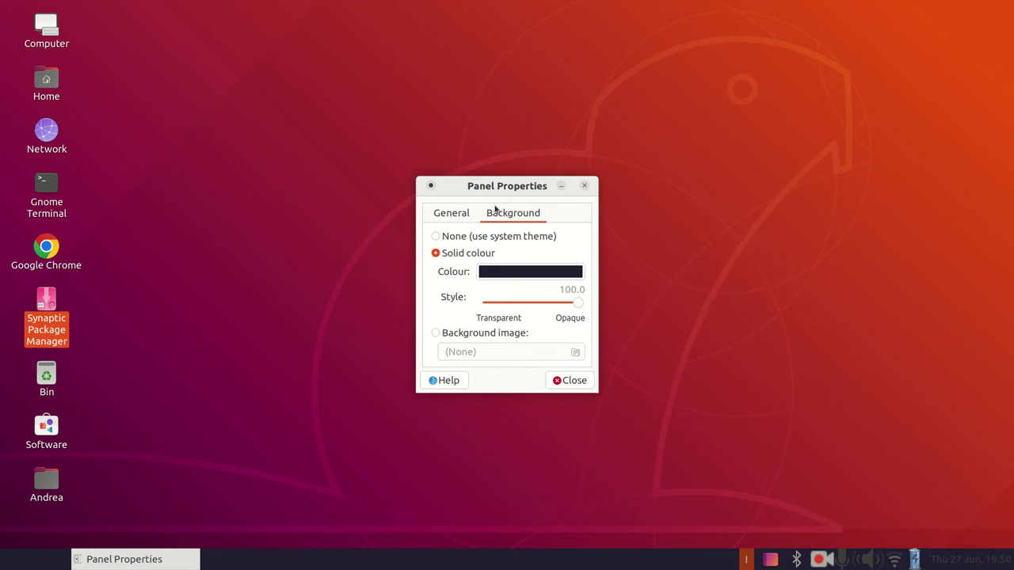
click(434, 236)
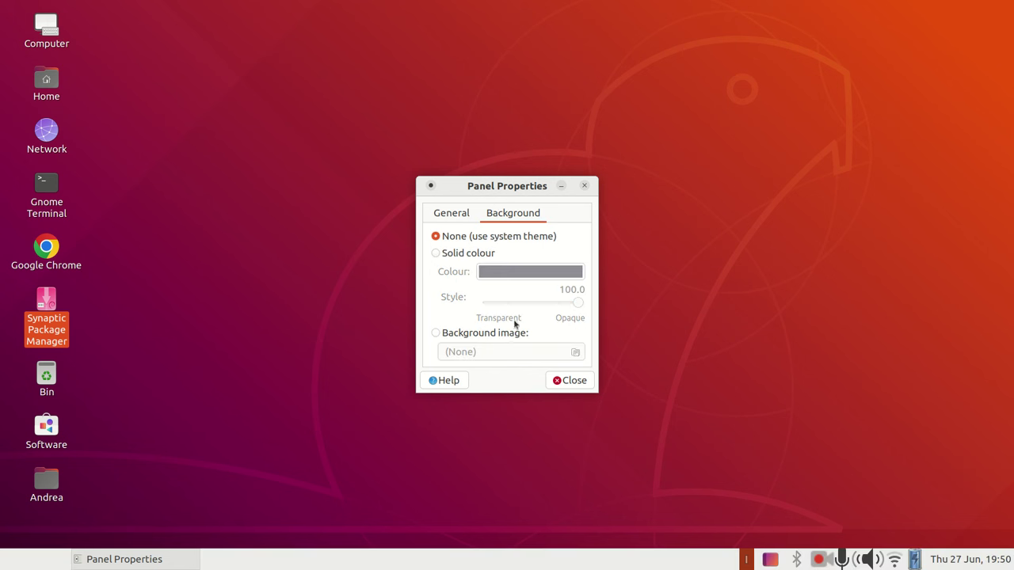
click(558, 385)
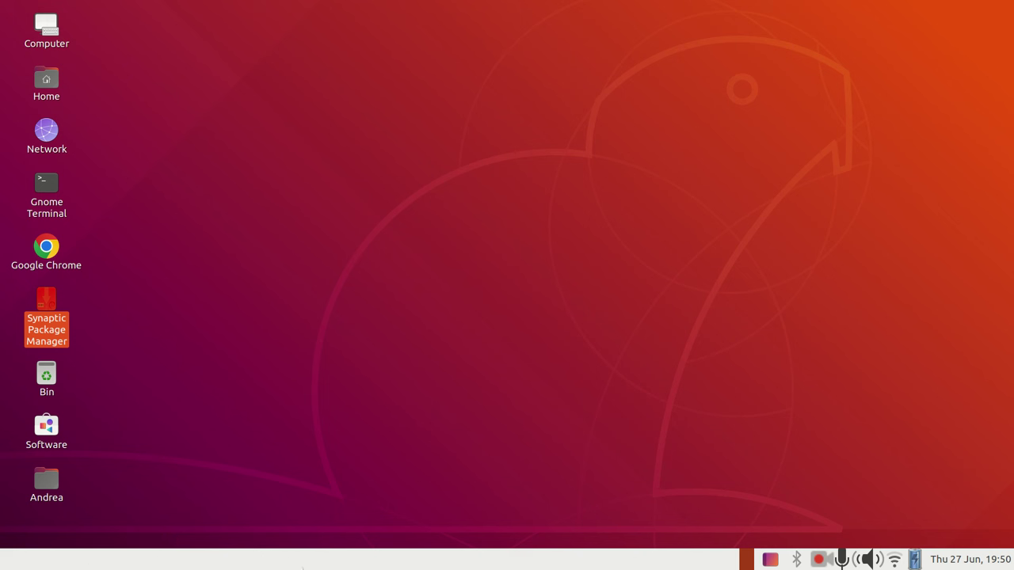
Find "menu" among the available panel items and add the Advanced MATE Menu to the bottom panel.
right_click(304, 566)
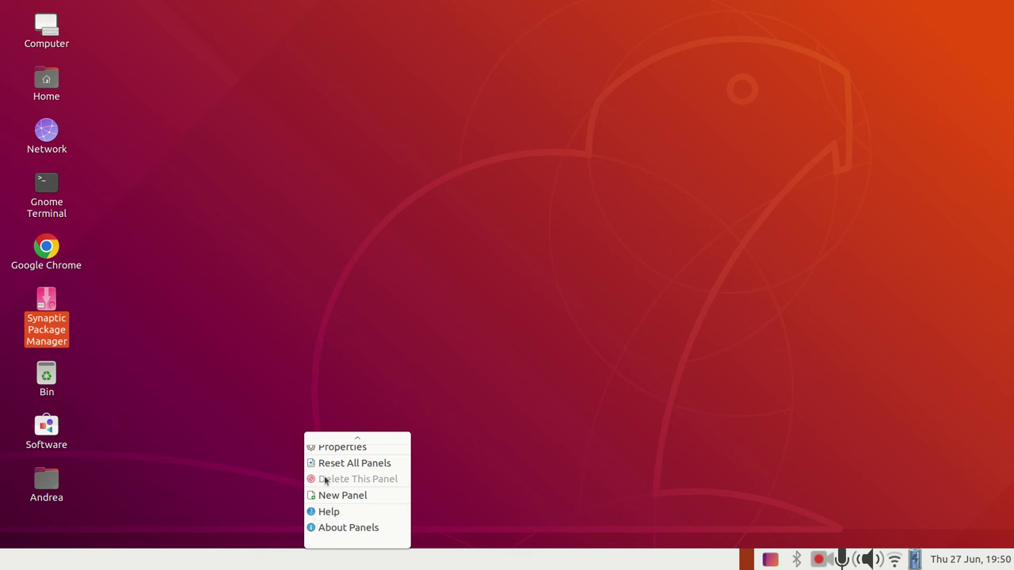
scroll(325, 480, up, 1)
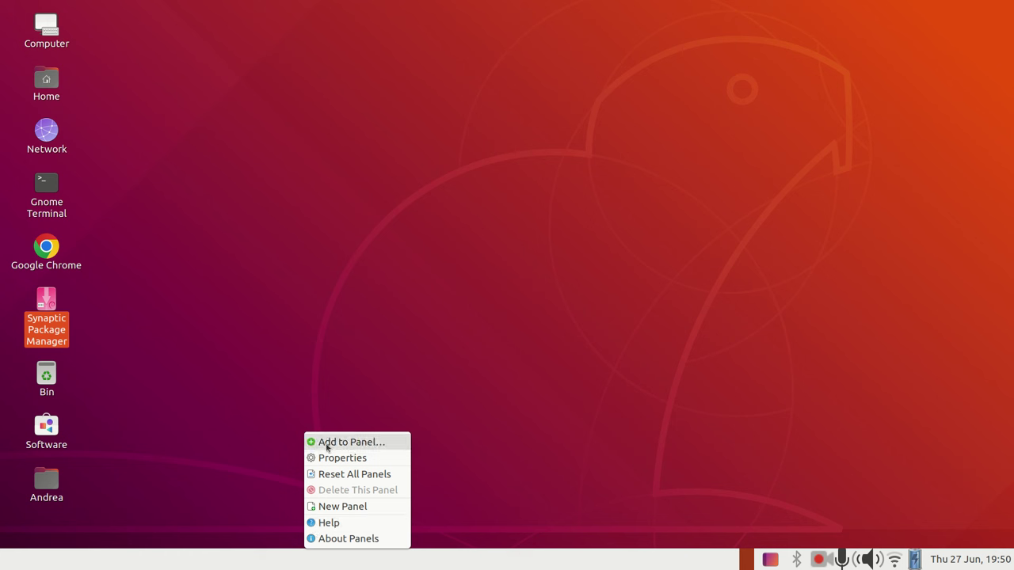
click(327, 443)
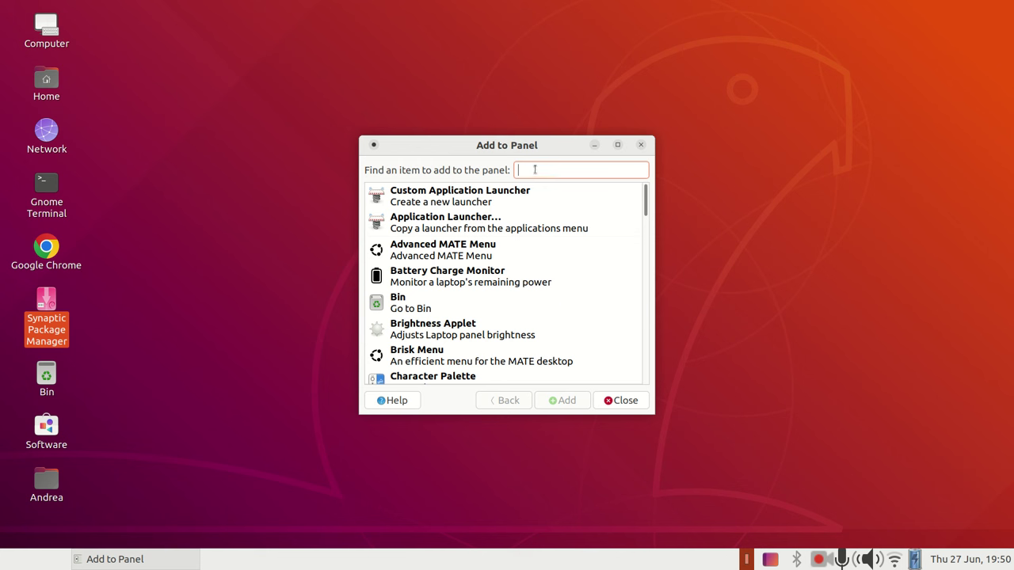
text(menu)
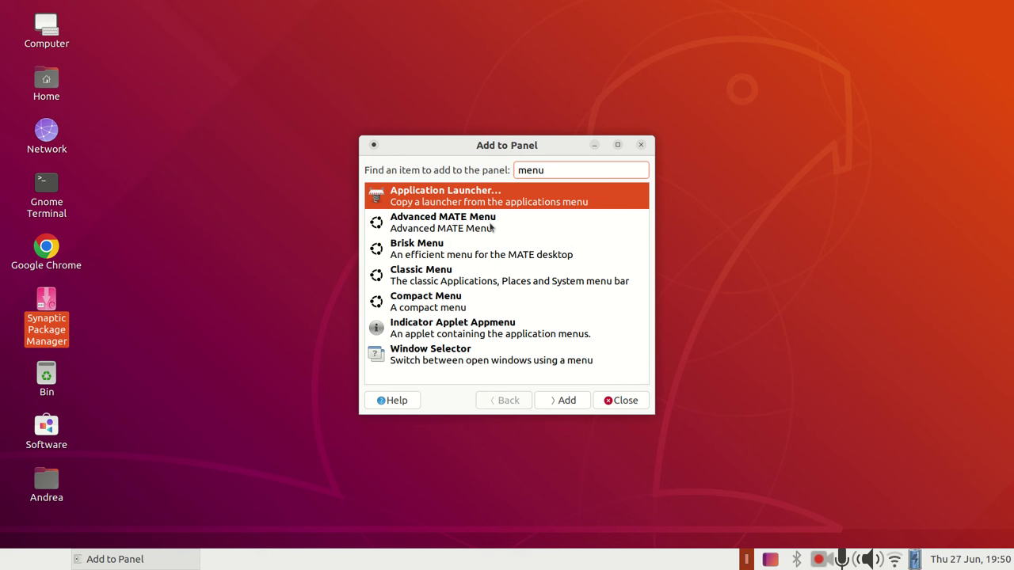
click(491, 227)
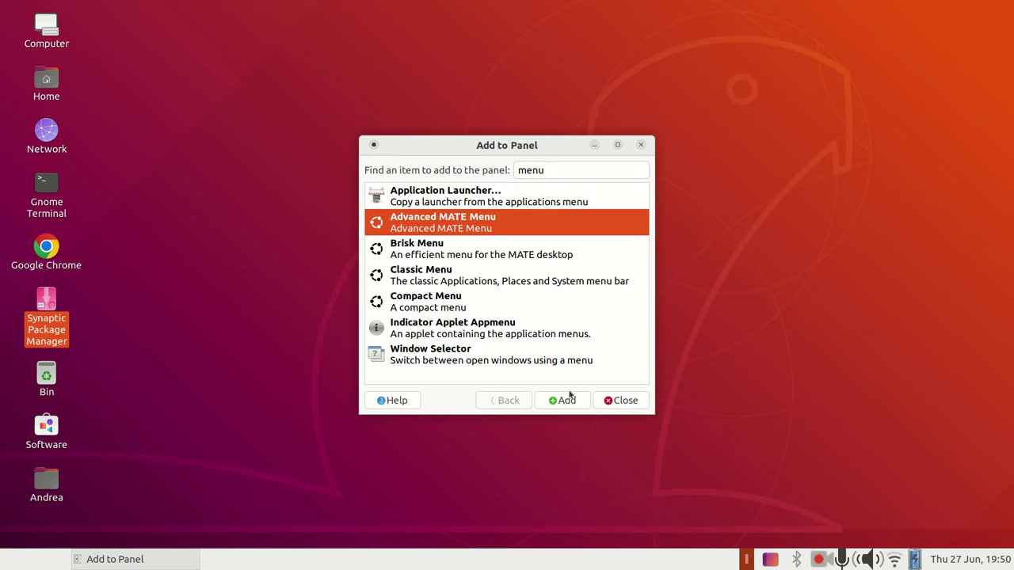
click(567, 401)
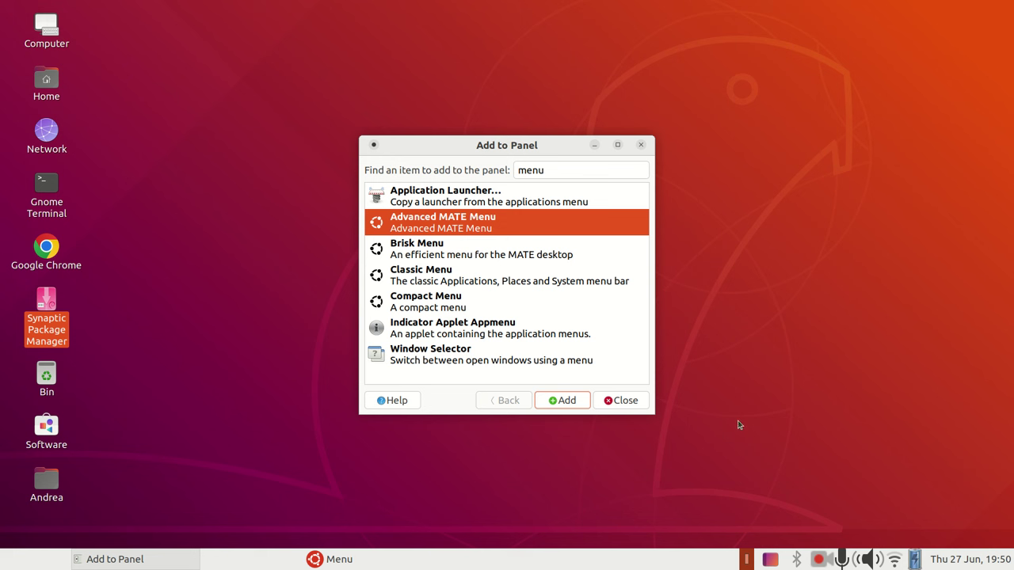
click(820, 559)
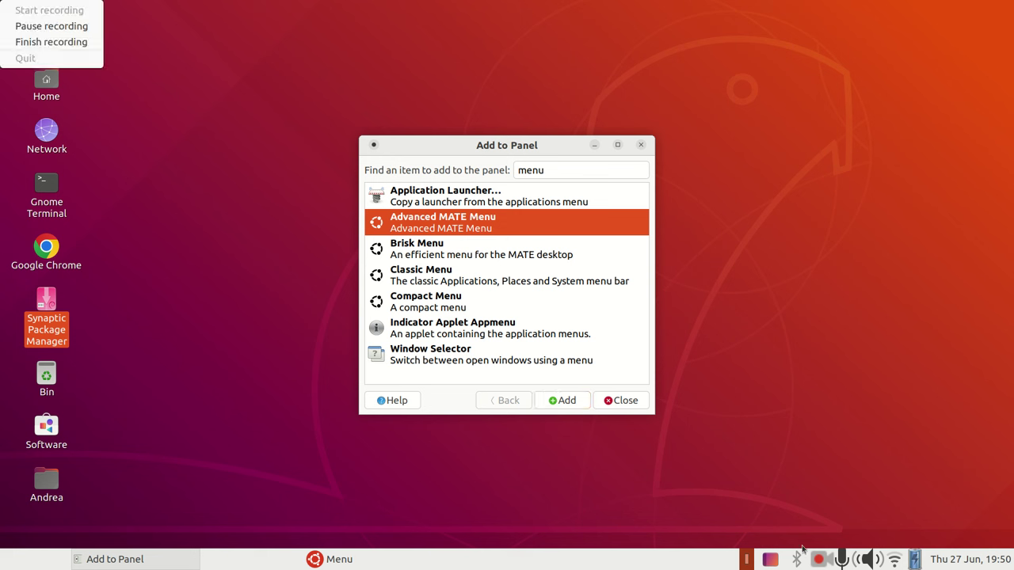
click(56, 26)
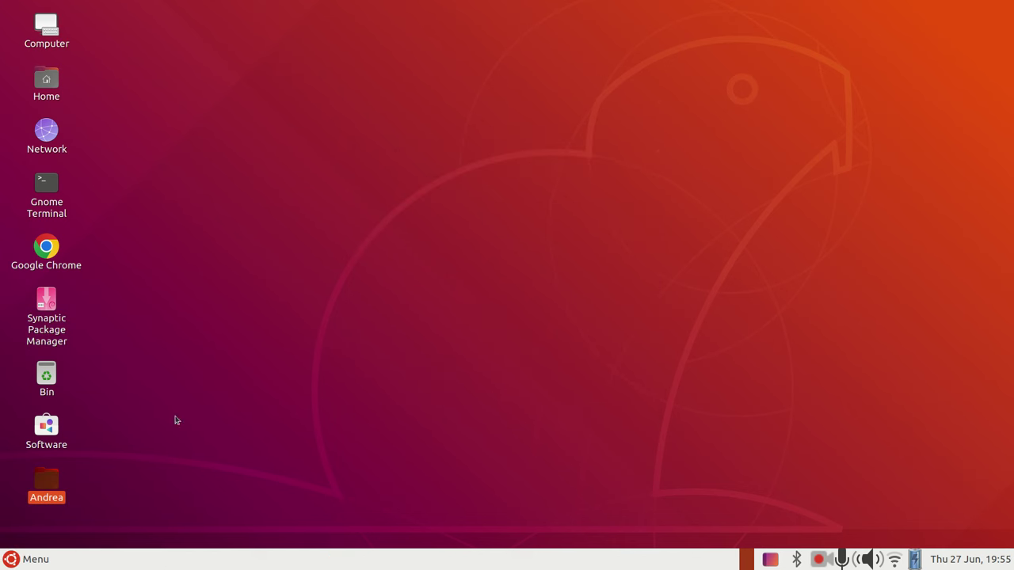
Open the Advanced MATE Menu and view the applications in its Internet and Graphics categories.
click(11, 561)
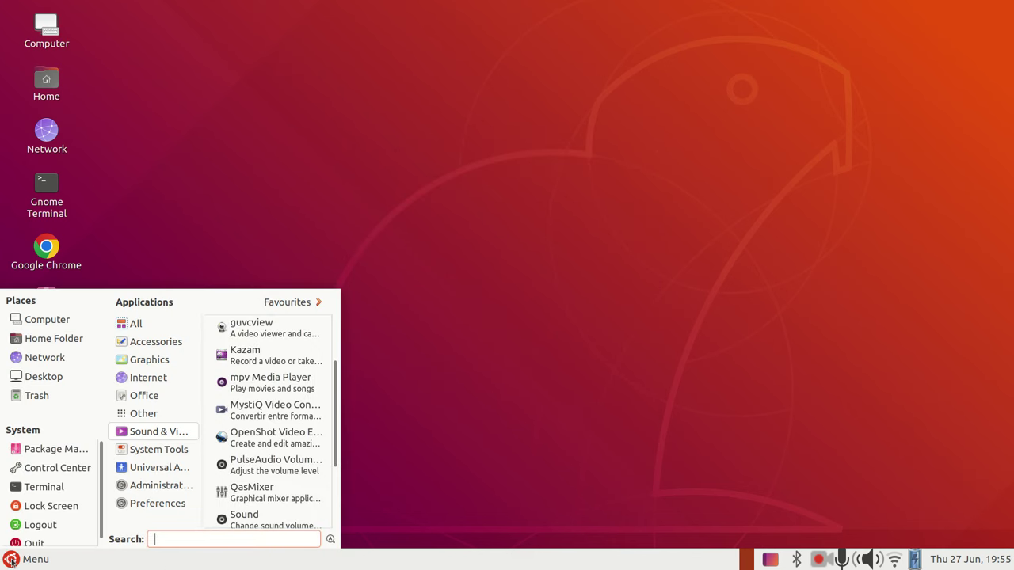
click(148, 378)
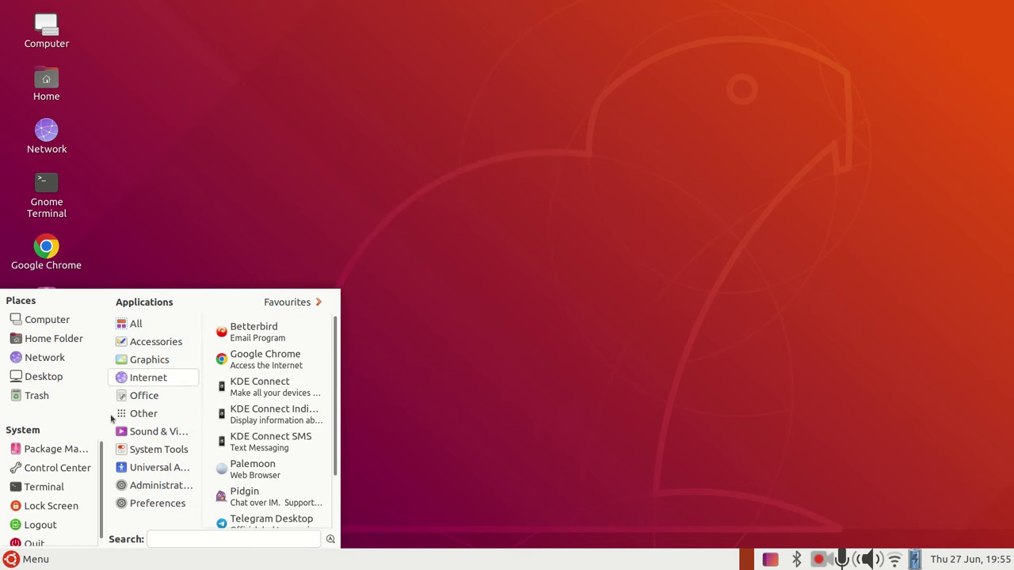
click(147, 360)
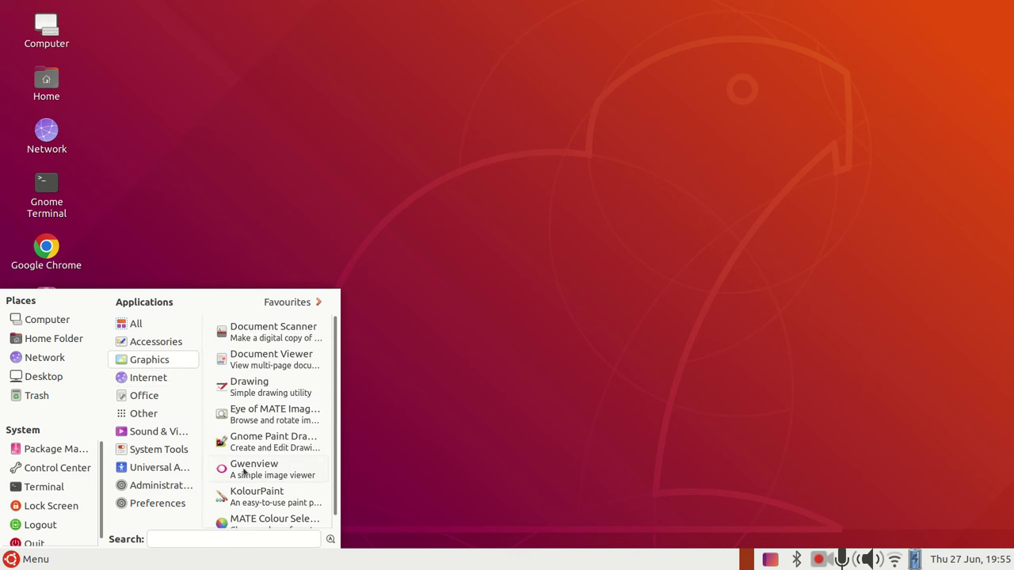
Open the Control Center from the Advanced MATE Menu, maximize it to view its icons, and close it.
click(73, 468)
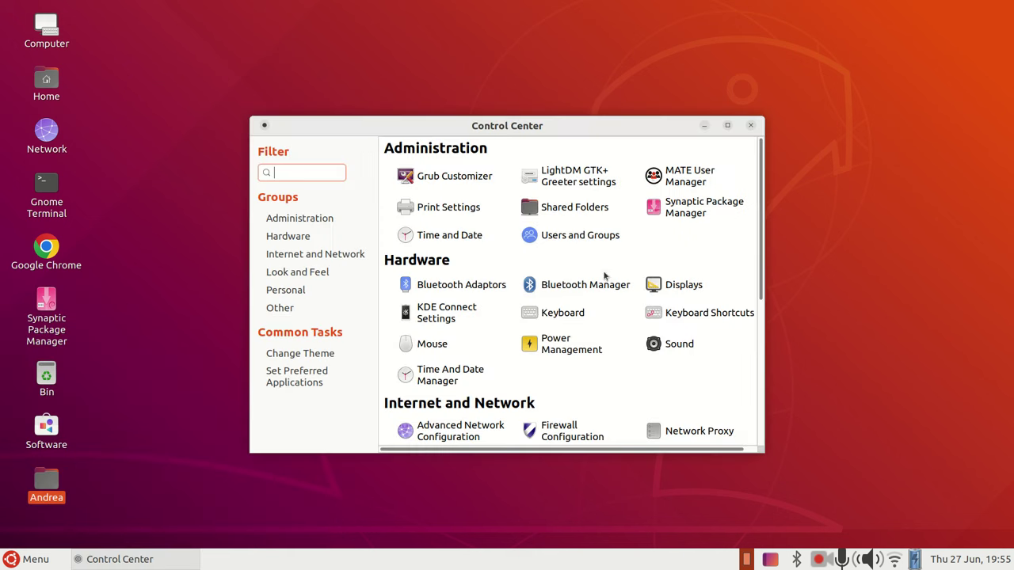
click(727, 125)
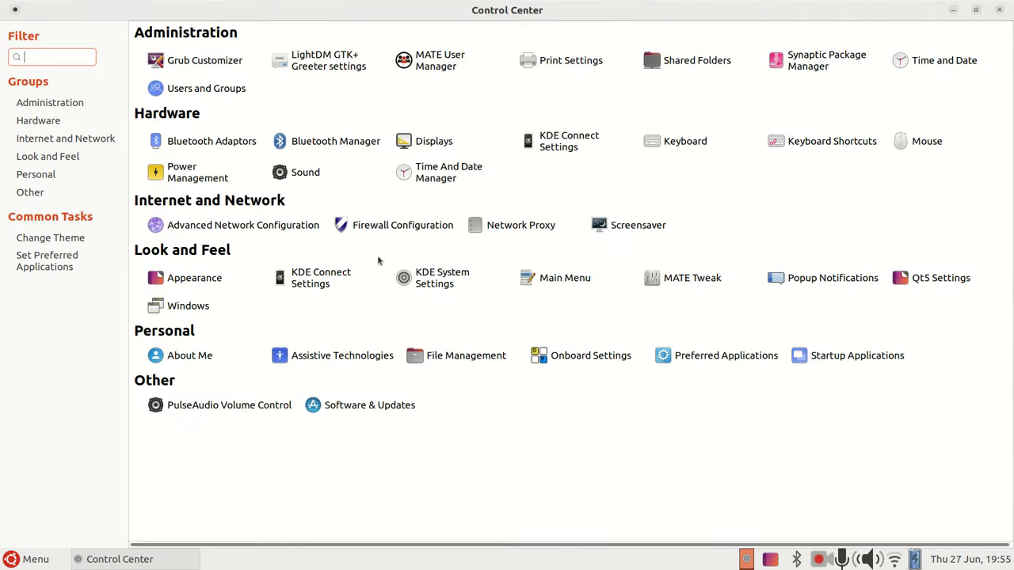
click(999, 12)
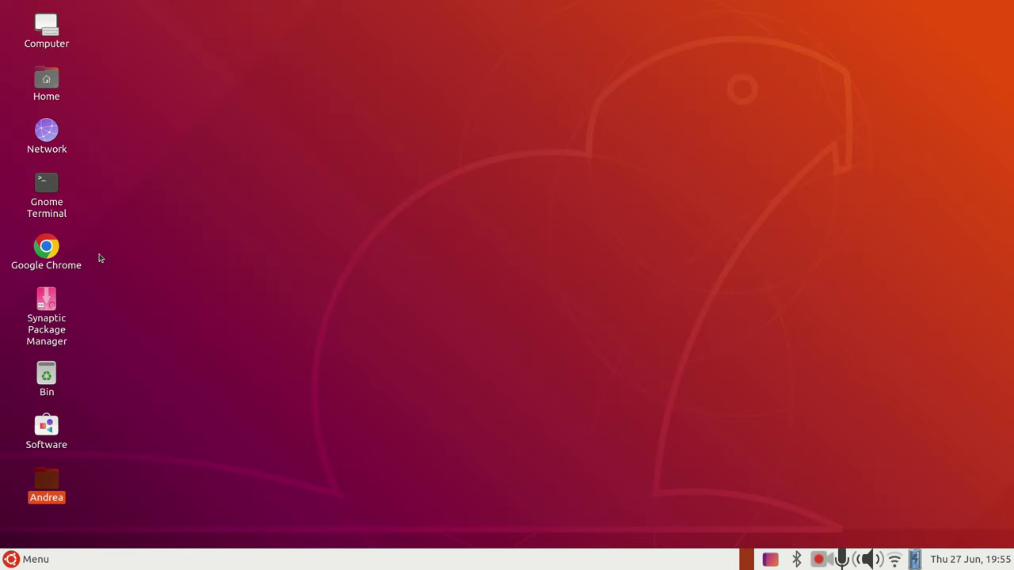
Open the Home folder, view the folder icons there and in File System, and close the file manager.
right_click(55, 73)
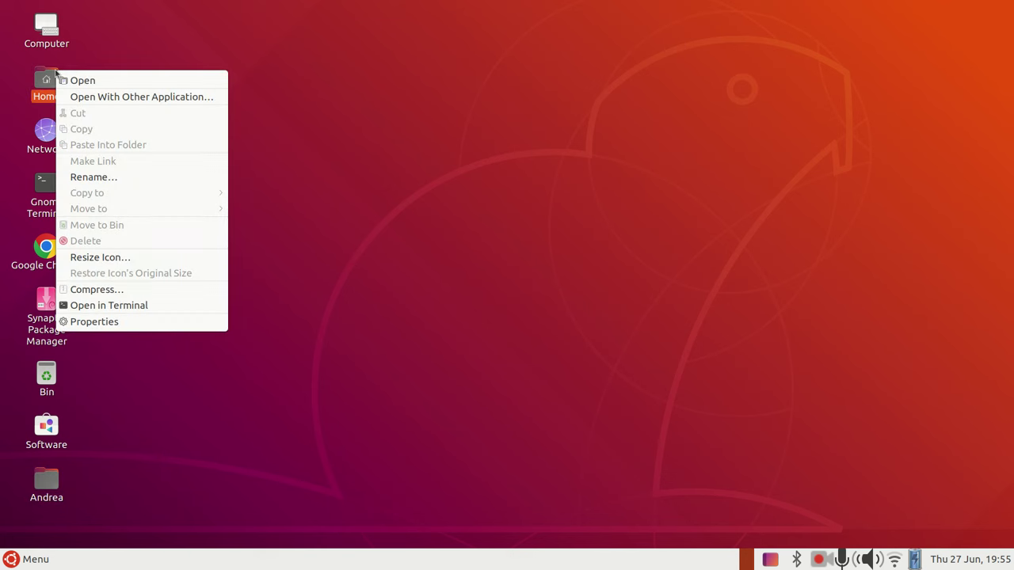
click(74, 81)
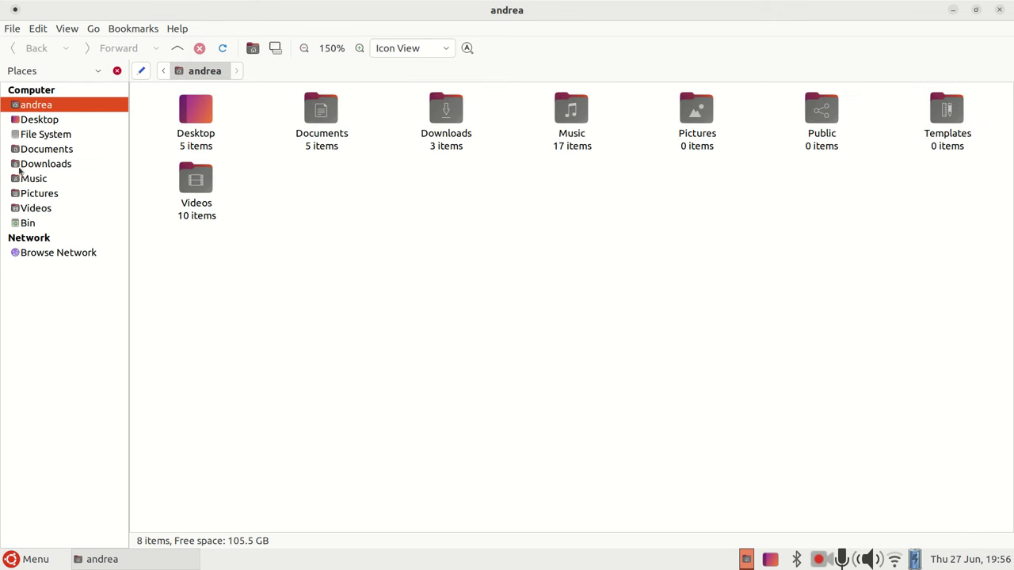
click(32, 135)
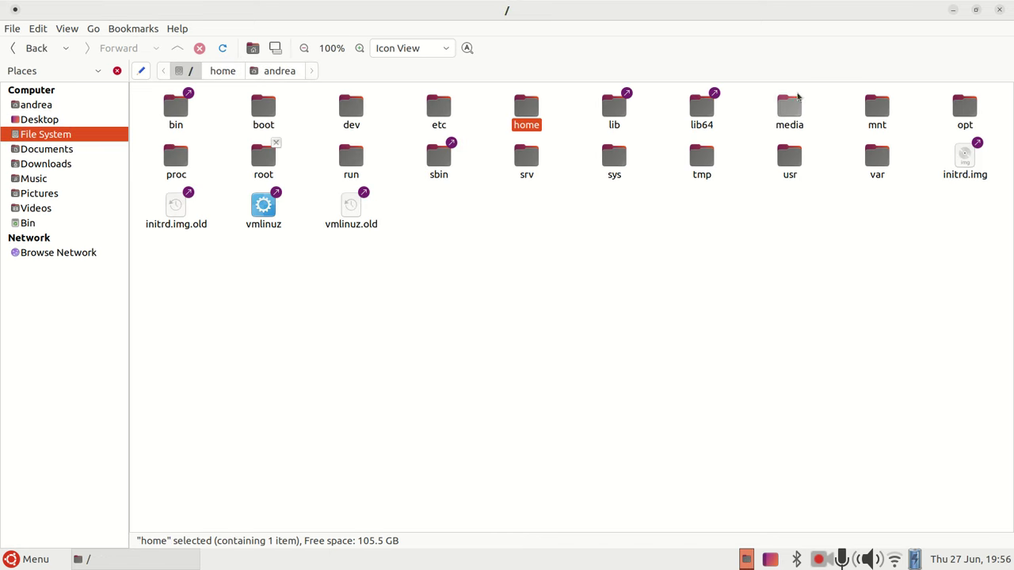
click(999, 10)
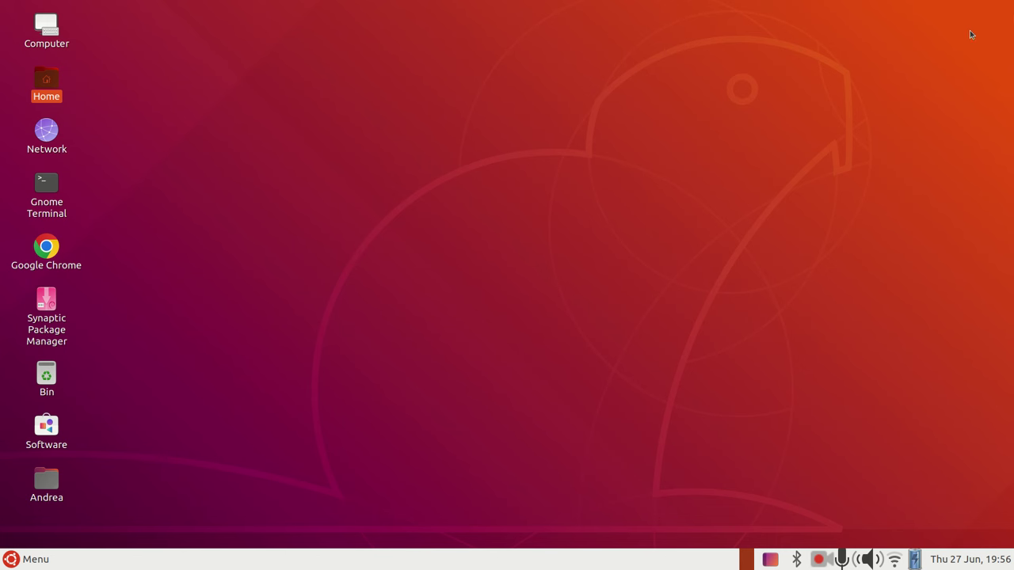
Change the desktop background to the dark purple wallpaper with the polygonal jellyfish.
right_click(304, 178)
click(334, 317)
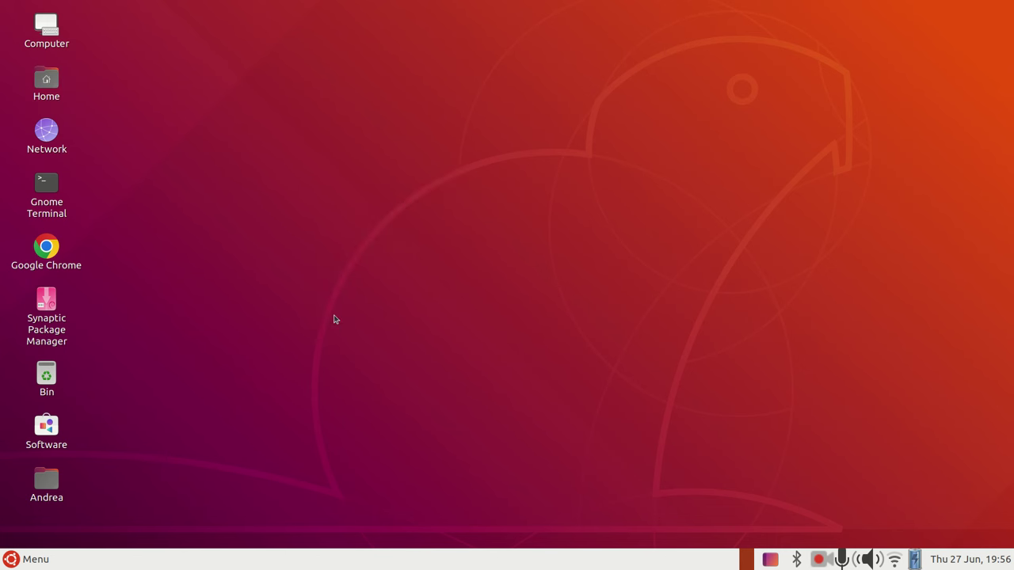
scroll(349, 186, down, 2)
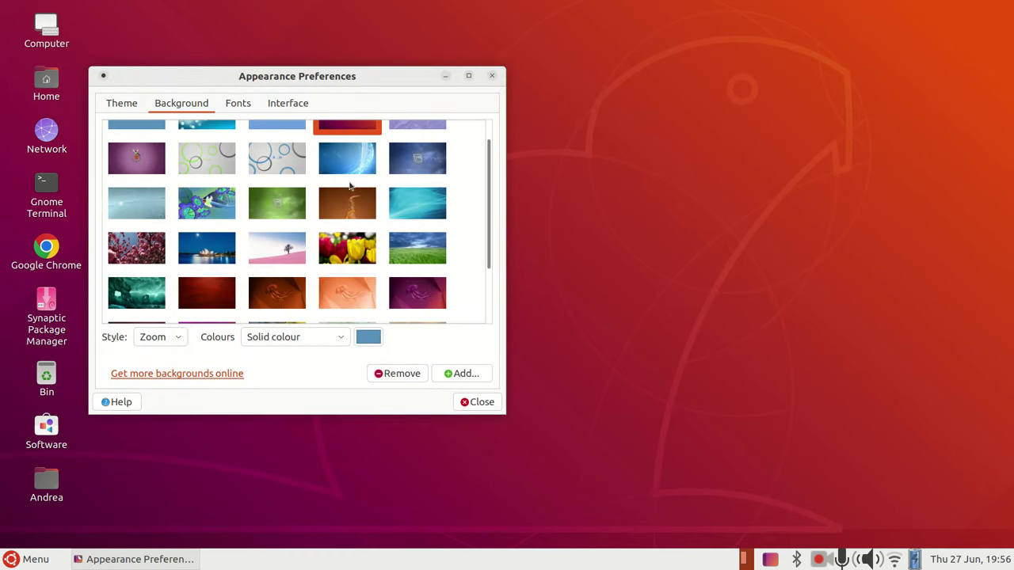
click(417, 269)
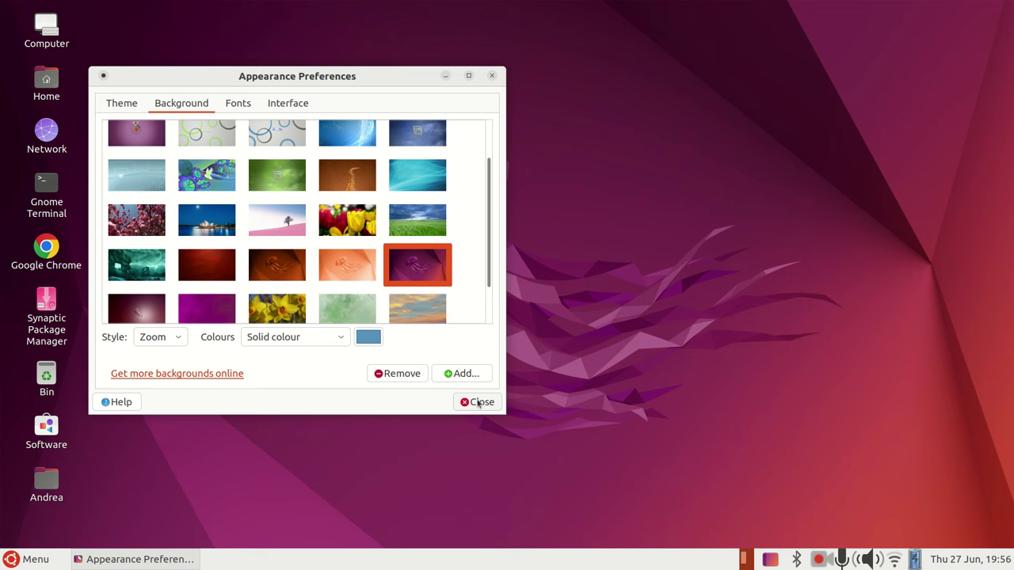
Close the appearance settings and look over the application menu against the purple jellyfish wallpaper.
click(476, 402)
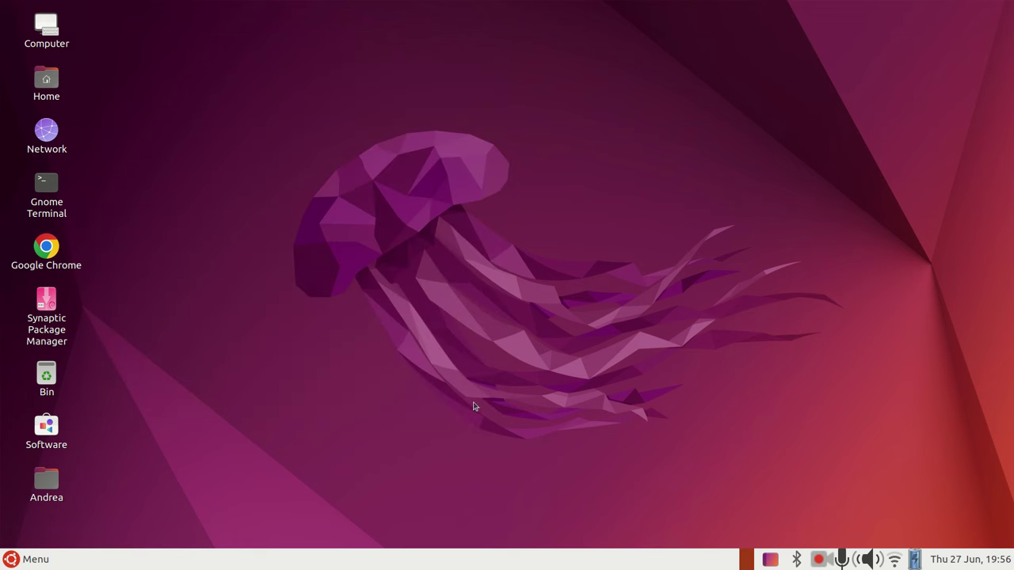
click(11, 559)
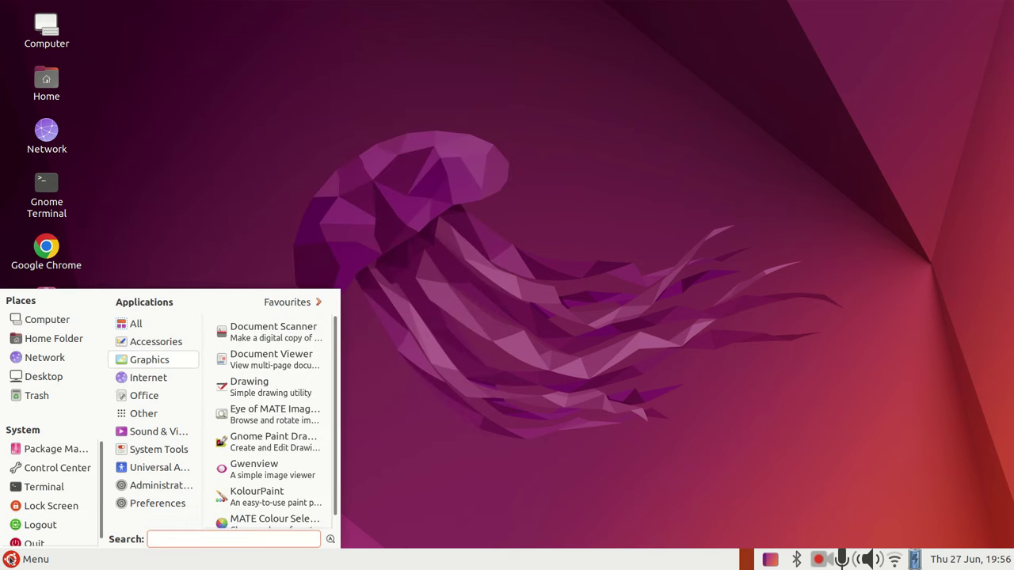
click(11, 559)
click(11, 560)
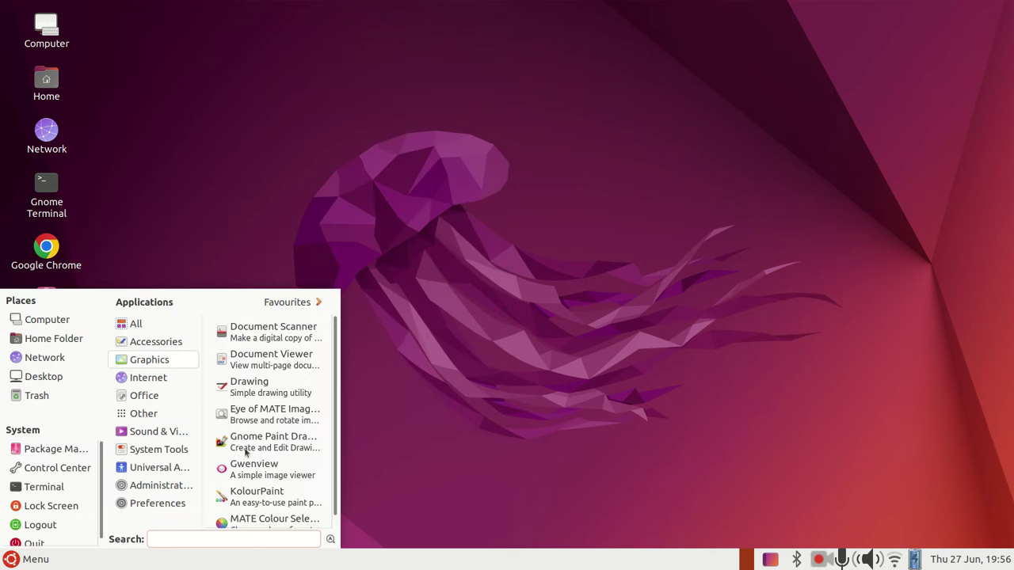
click(480, 259)
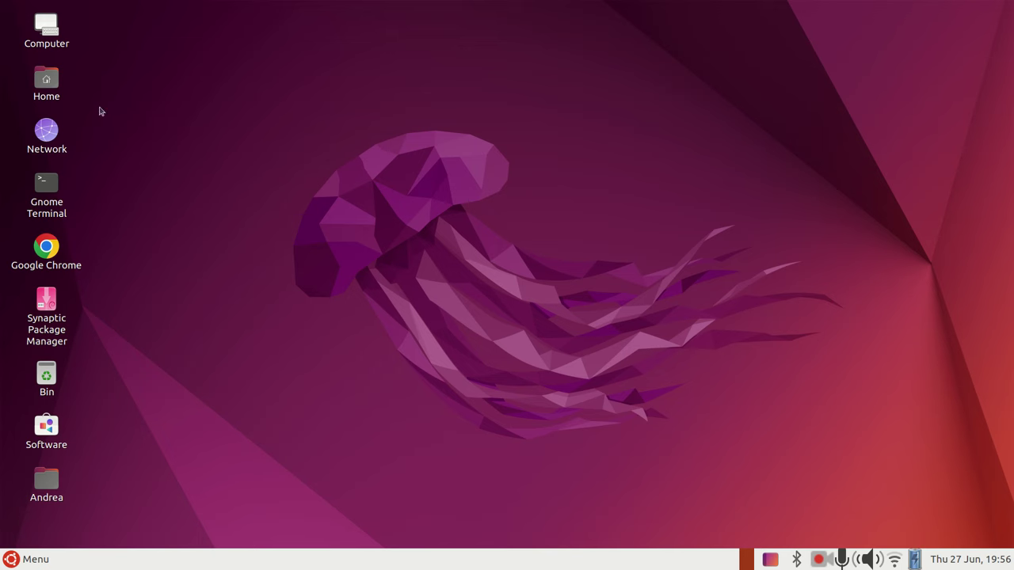
Open the Home folder, view the contents of Documents, and close the file manager.
double_click(56, 84)
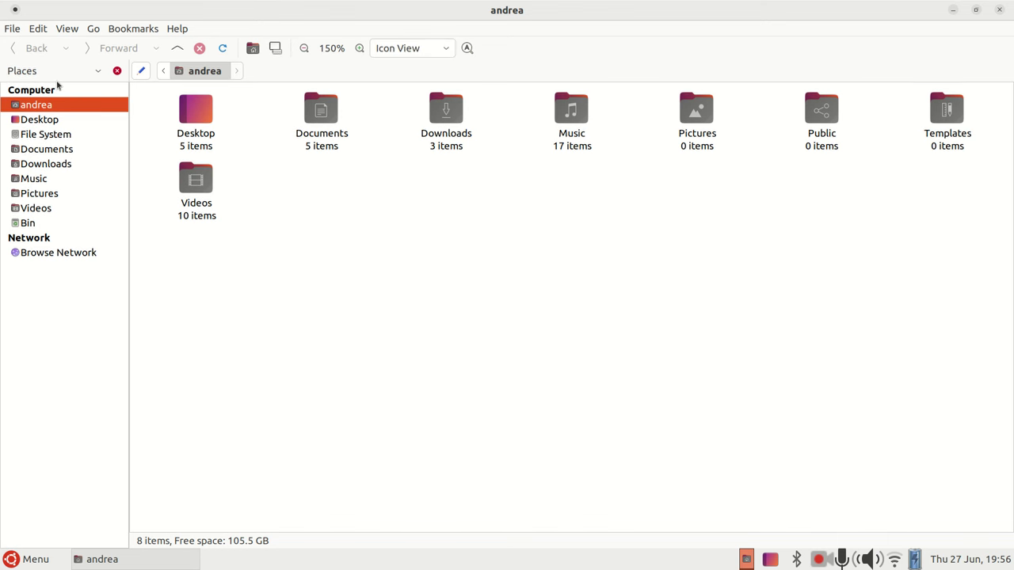
click(49, 150)
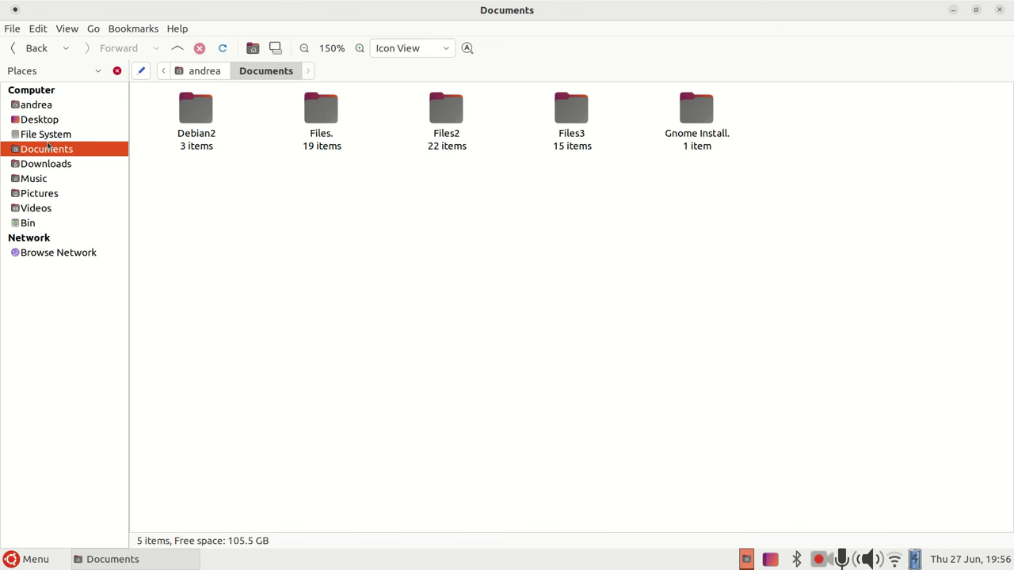
click(1000, 9)
Set the desktop background to the light orange jellyfish wallpaper and close the appearance settings.
right_click(420, 176)
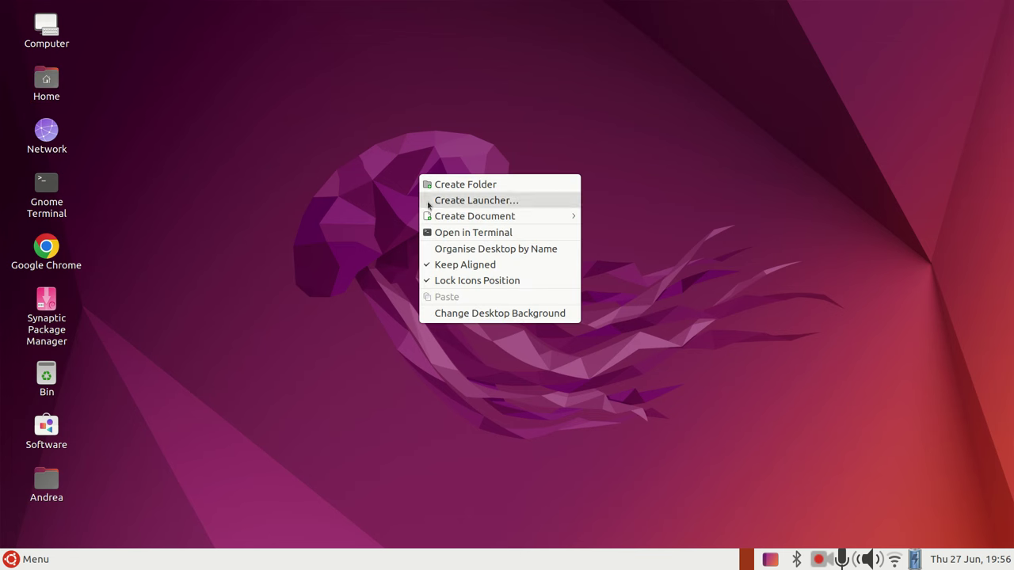
click(448, 313)
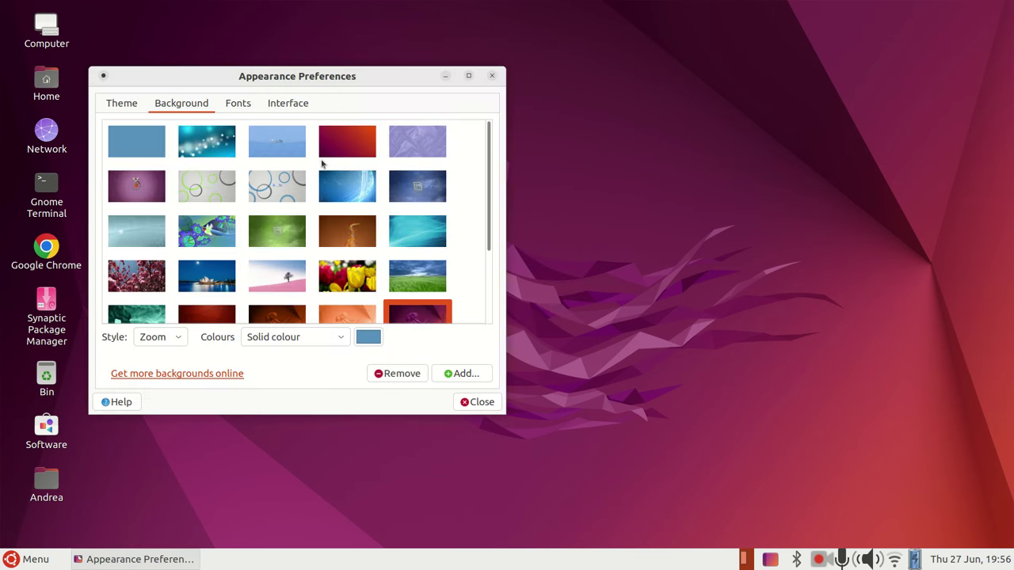
scroll(328, 179, down, 1)
click(346, 262)
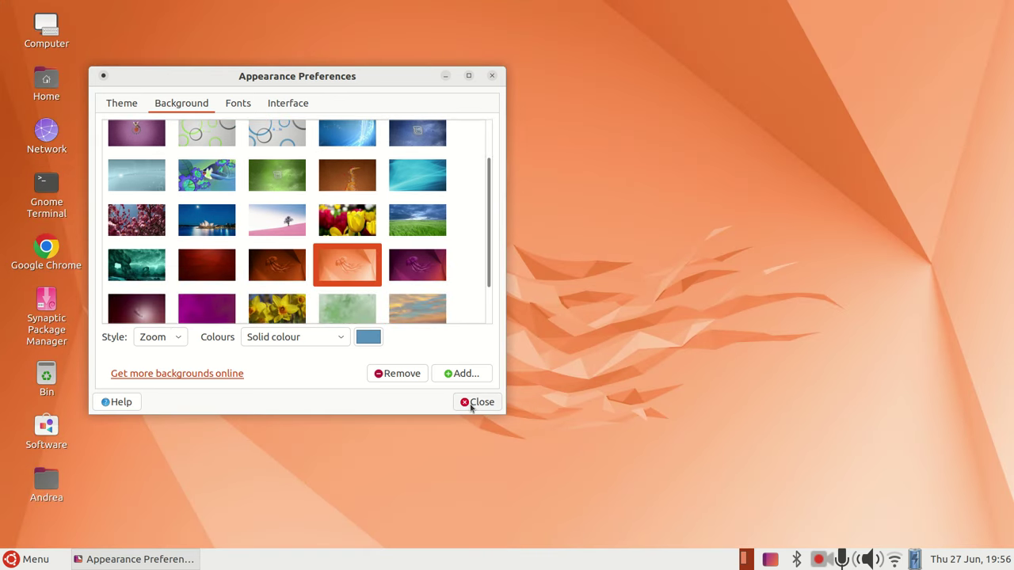
click(470, 403)
Look over the application menu and the Home folder window, highlighting the File System place before closing it.
click(11, 559)
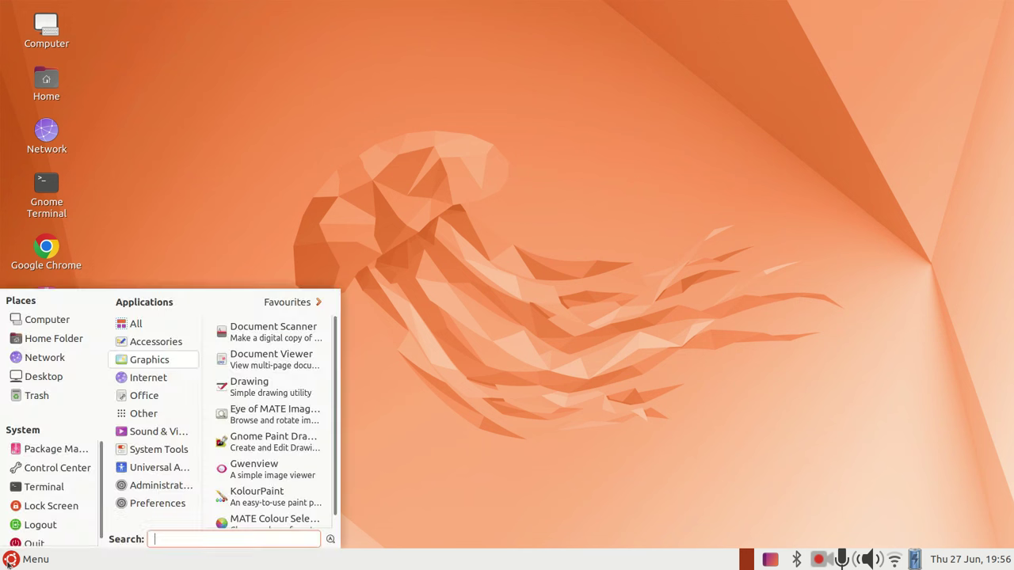
click(10, 559)
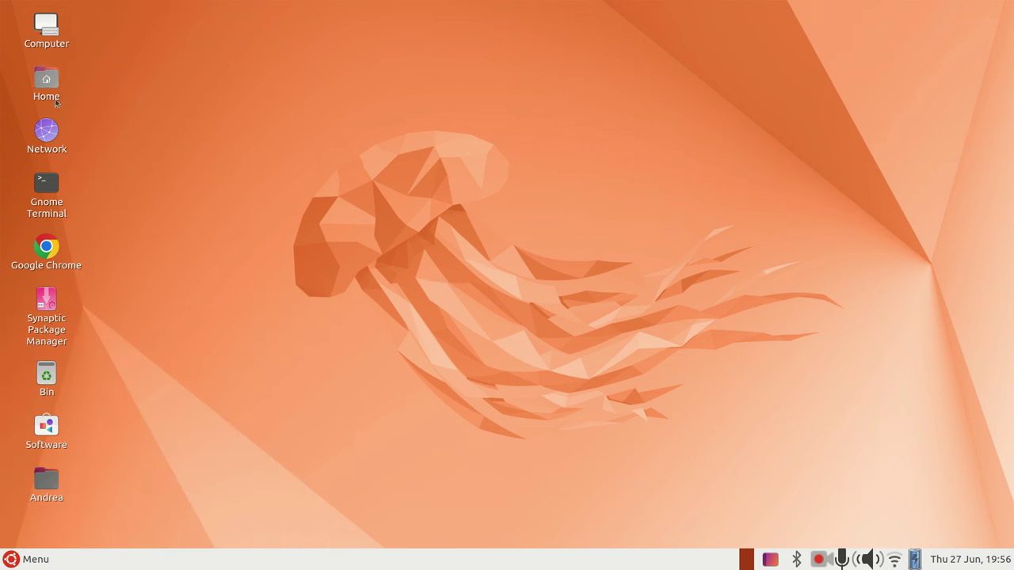
right_click(49, 75)
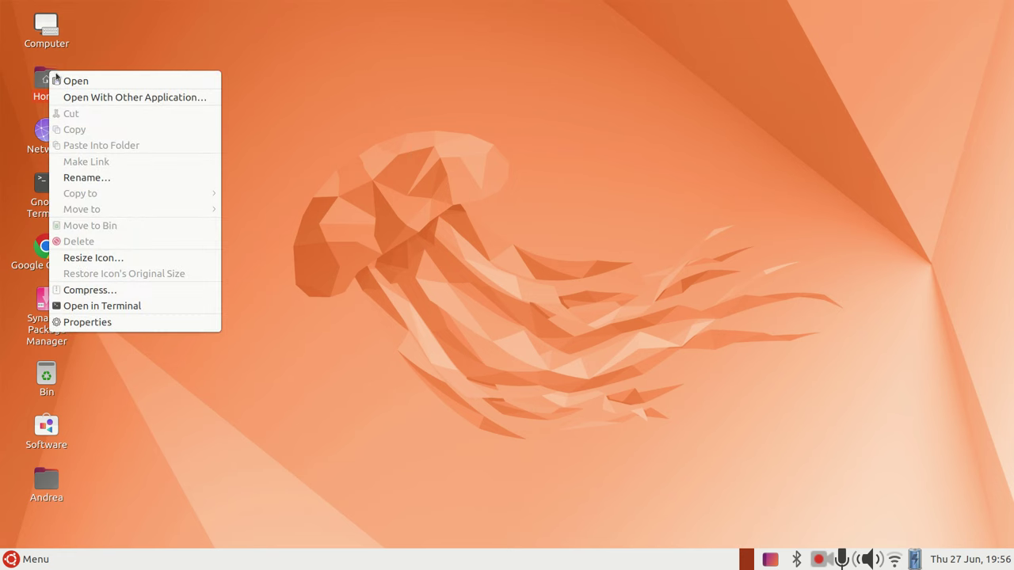
click(61, 80)
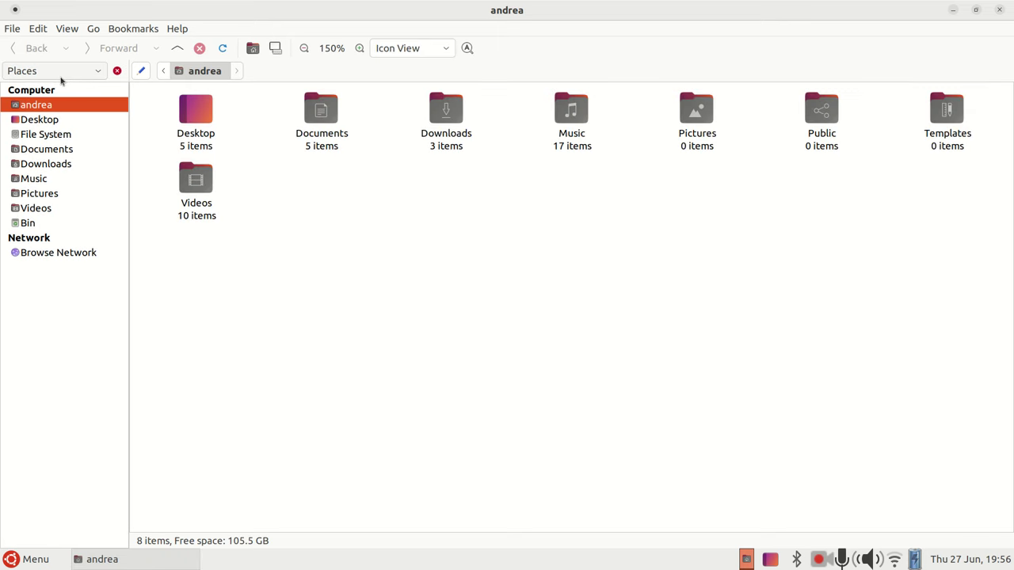
click(46, 135)
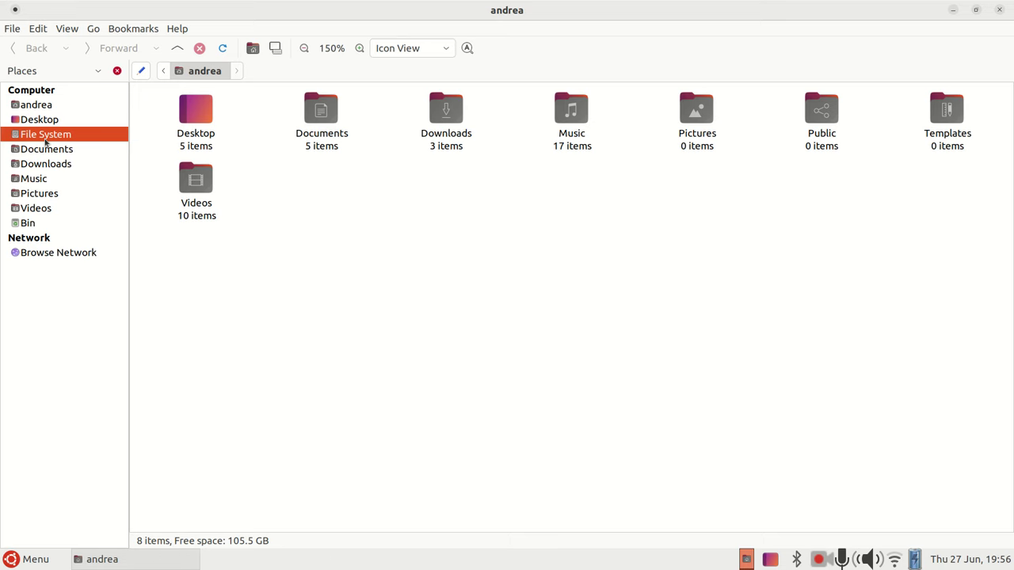
click(1000, 9)
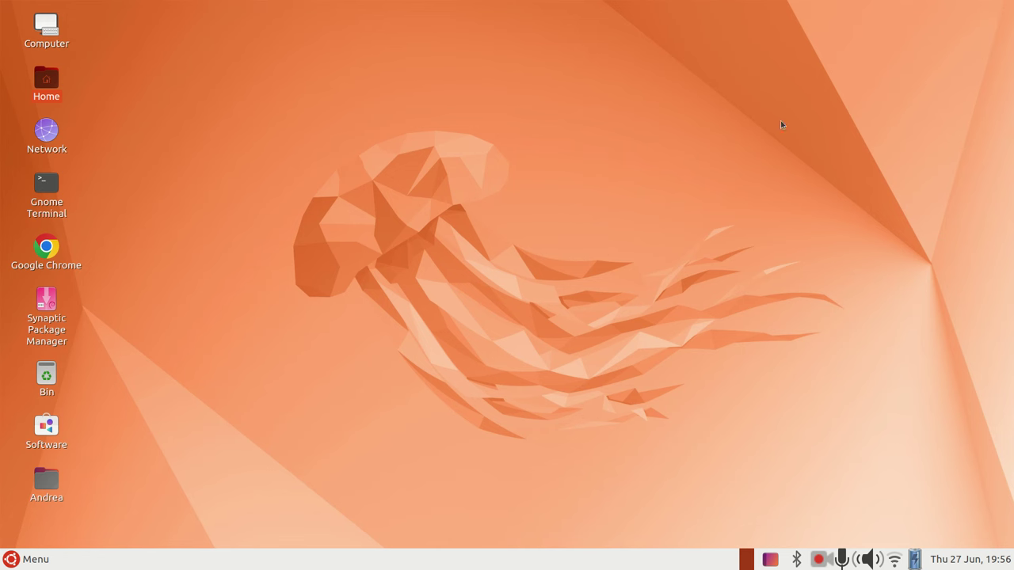
Open the Control Center and maximize its window.
click(11, 560)
click(11, 560)
click(10, 559)
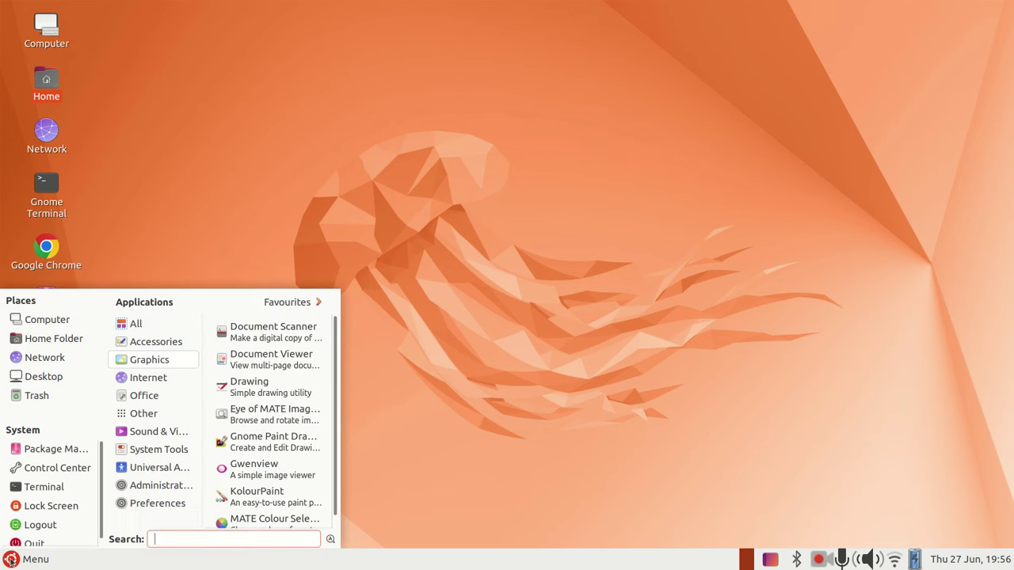
click(57, 468)
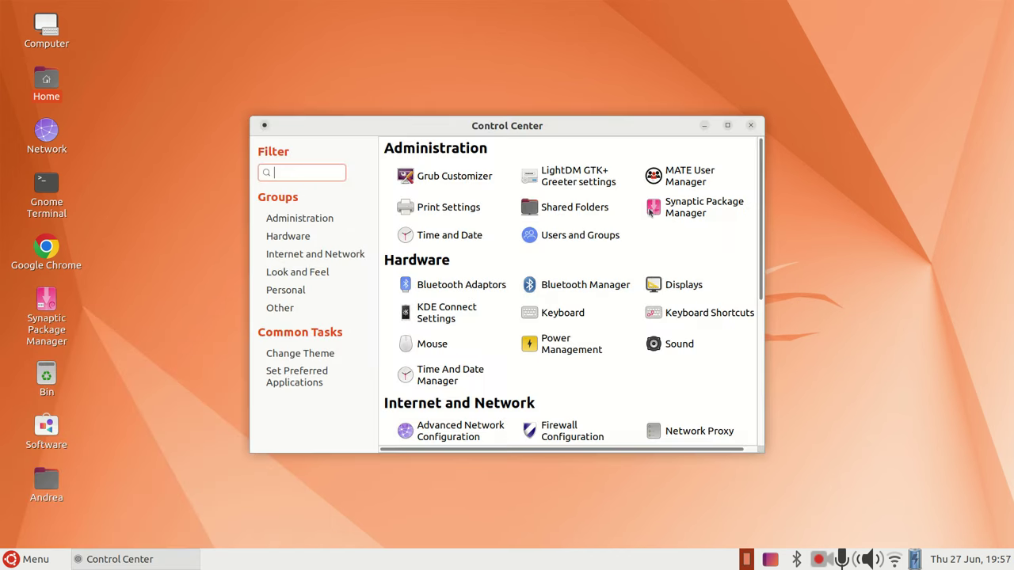
click(728, 125)
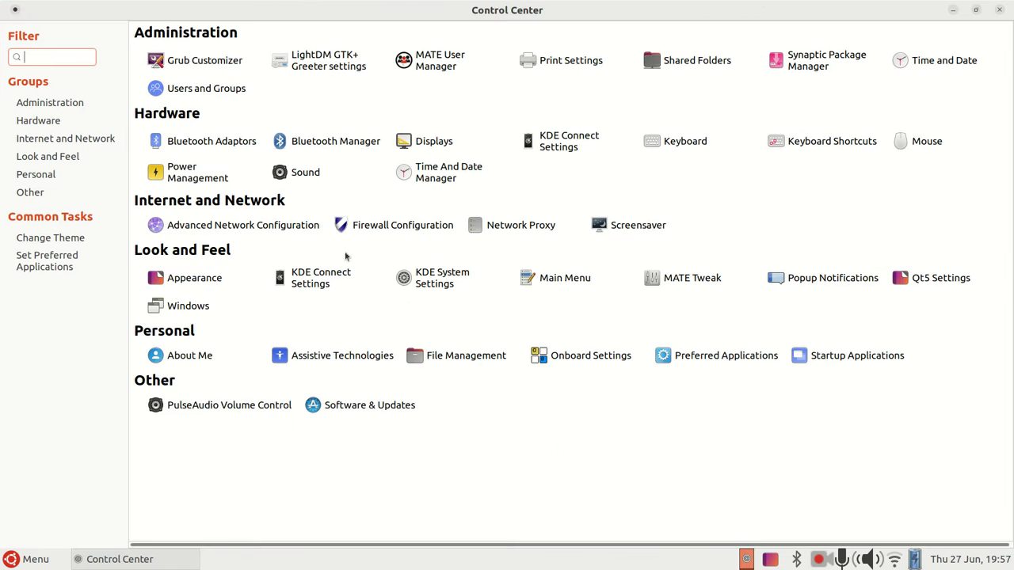
Apply the Yaru-red theme in the appearance settings and close the settings and Control Center windows.
click(194, 278)
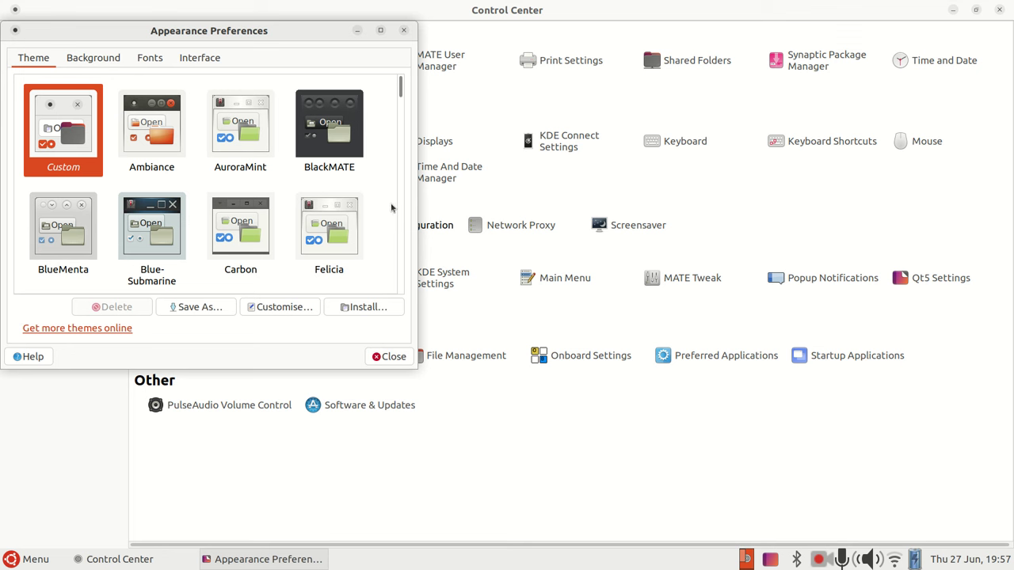
scroll(373, 174, down, 10)
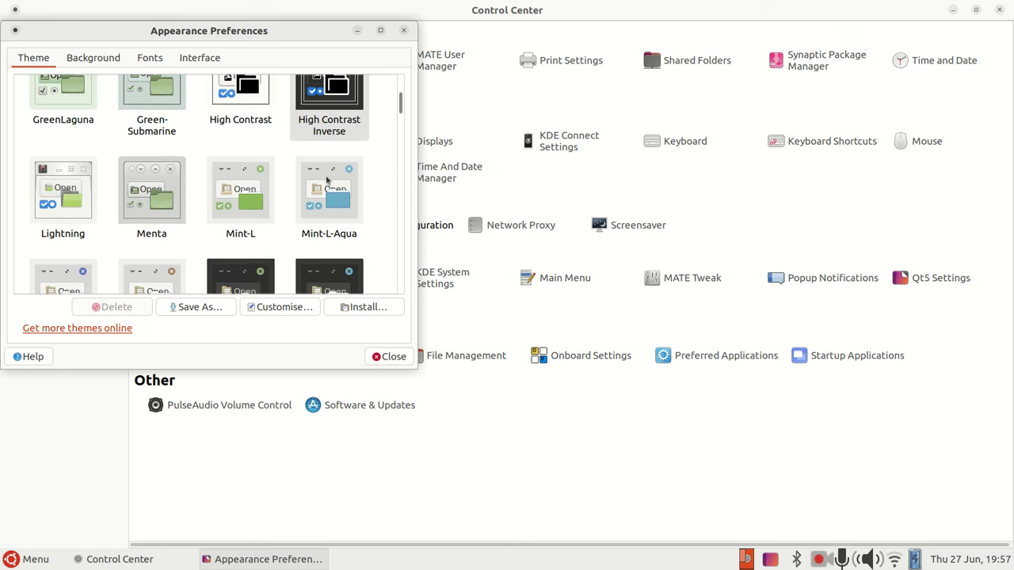
scroll(291, 190, down, 20)
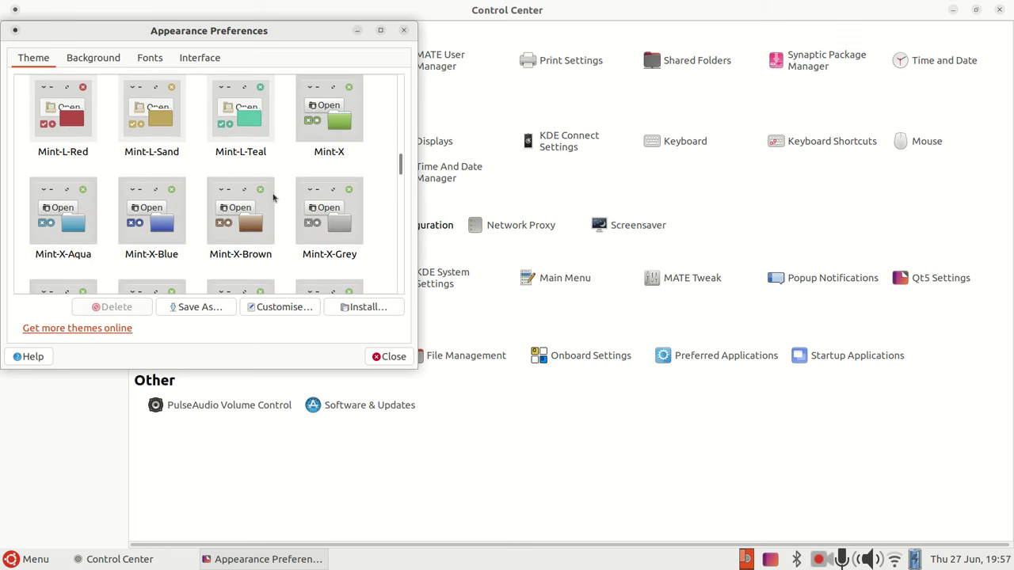
scroll(272, 190, down, 20)
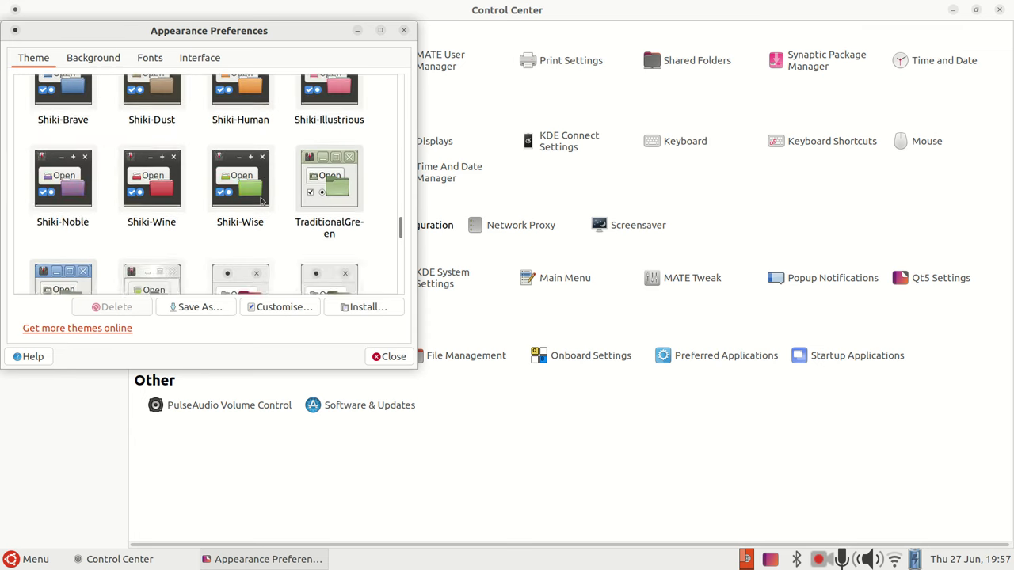
scroll(261, 202, down, 10)
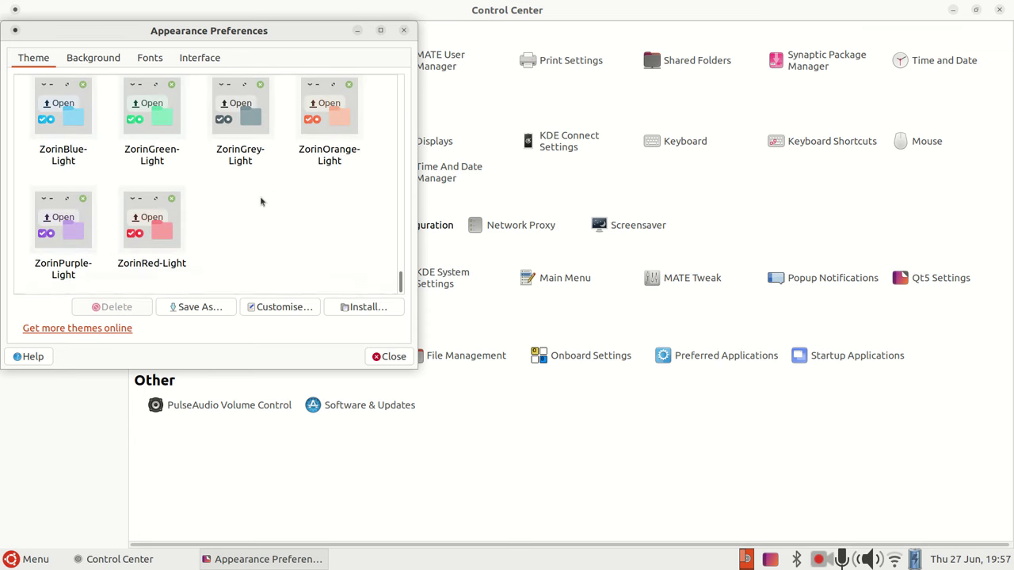
scroll(261, 202, up, 6)
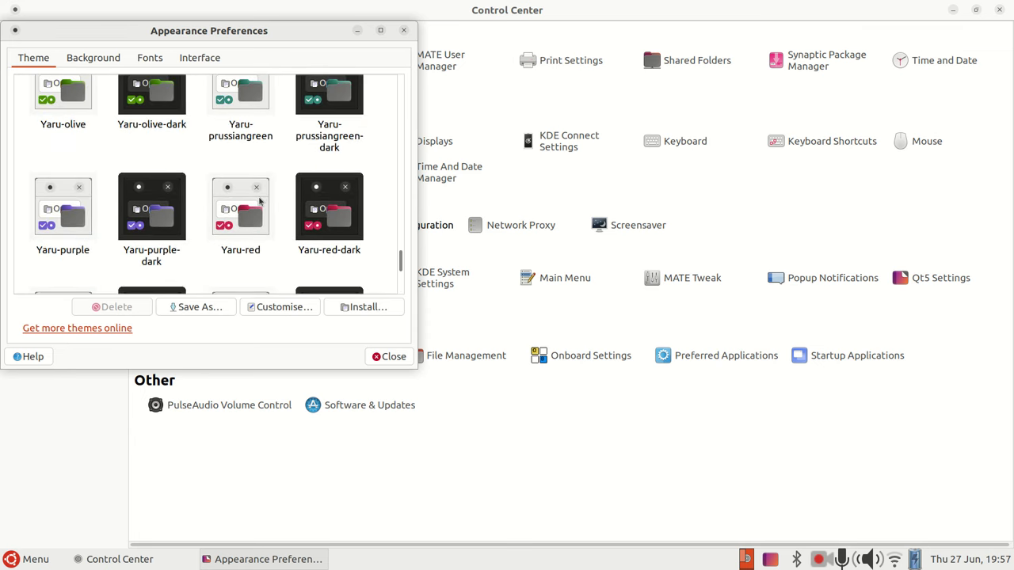
click(260, 202)
scroll(213, 185, down, 2)
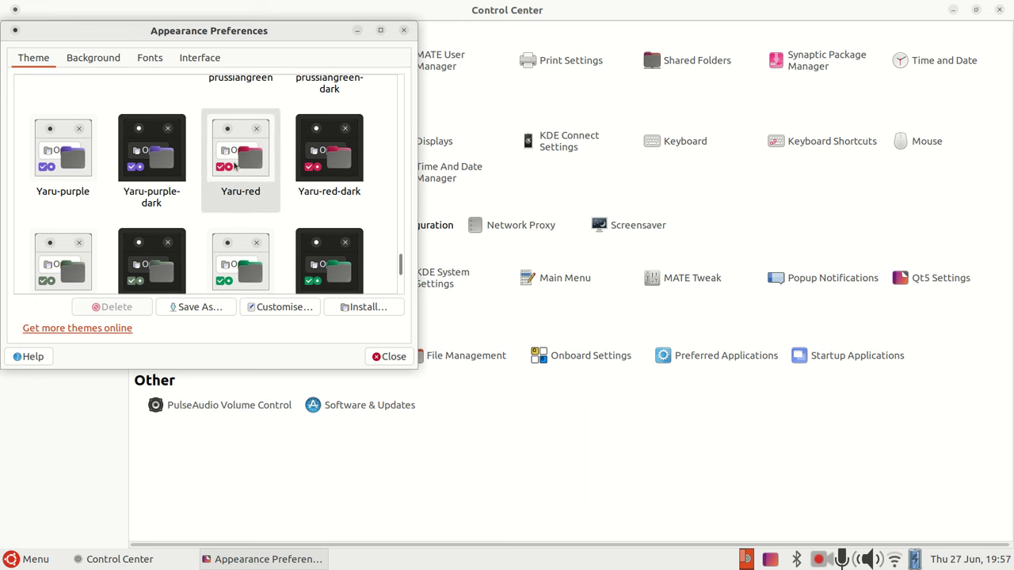
click(404, 30)
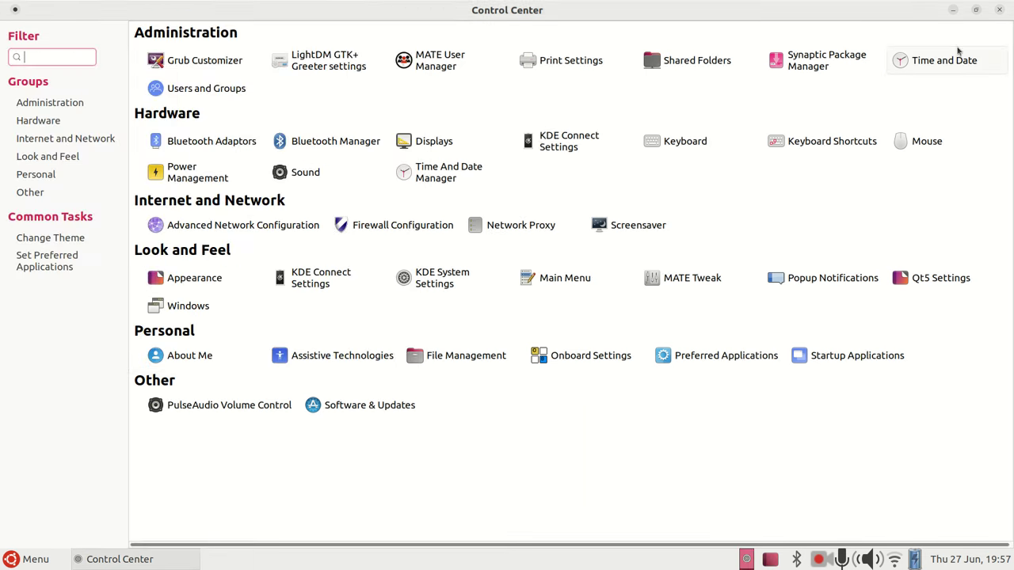
click(999, 9)
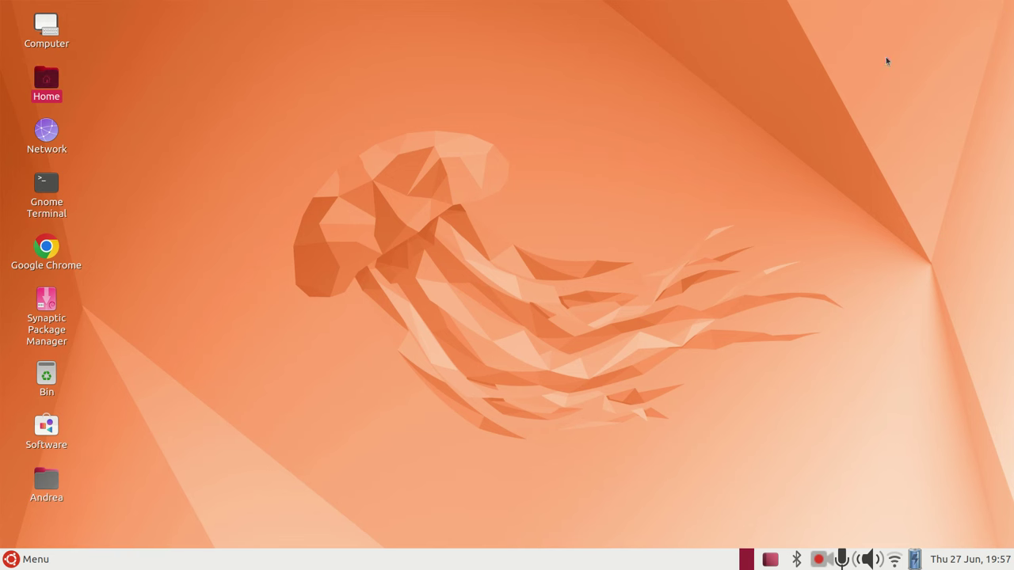
Open the Home folder to check the folder and highlight colours of the red theme, and close it.
right_click(54, 82)
click(79, 91)
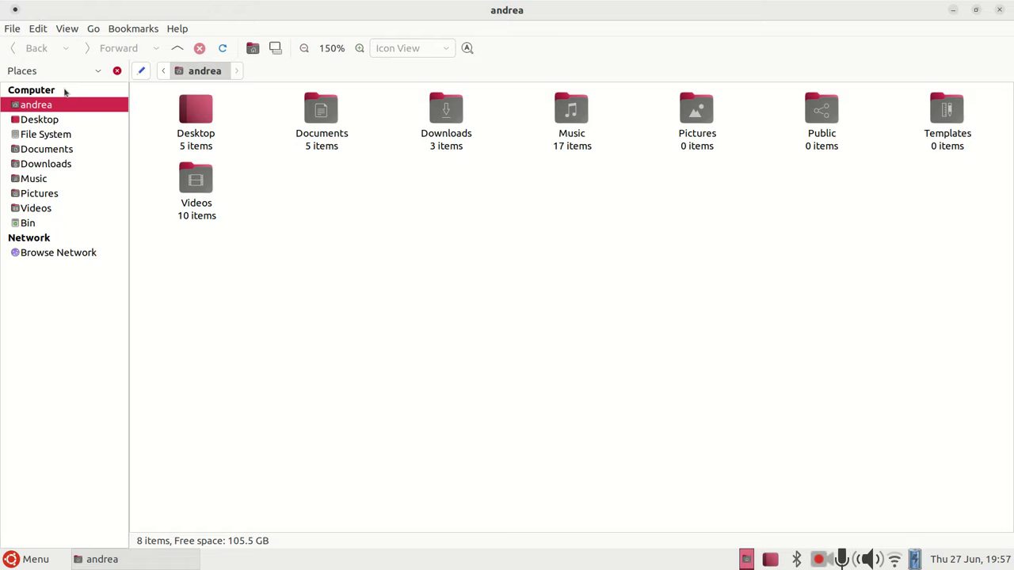
click(45, 137)
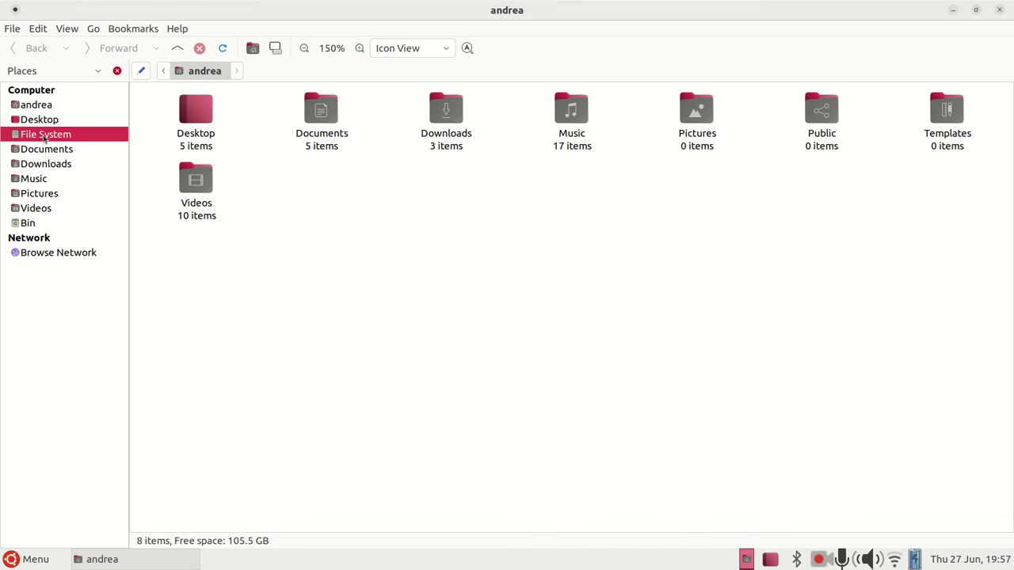
click(999, 10)
Apply the Yaru-viridian theme in the desktop's appearance preferences and close the preferences.
right_click(324, 237)
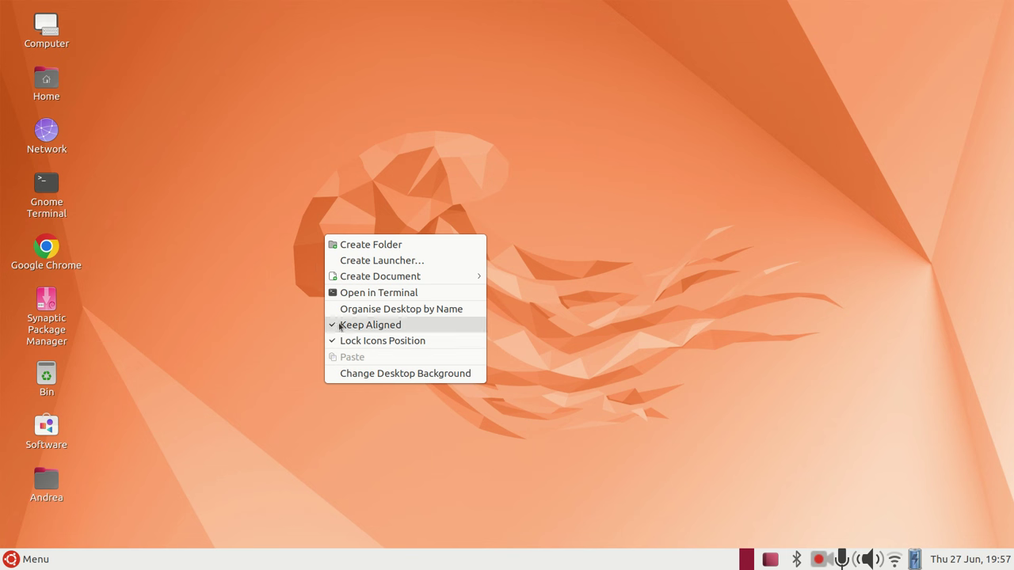
click(357, 377)
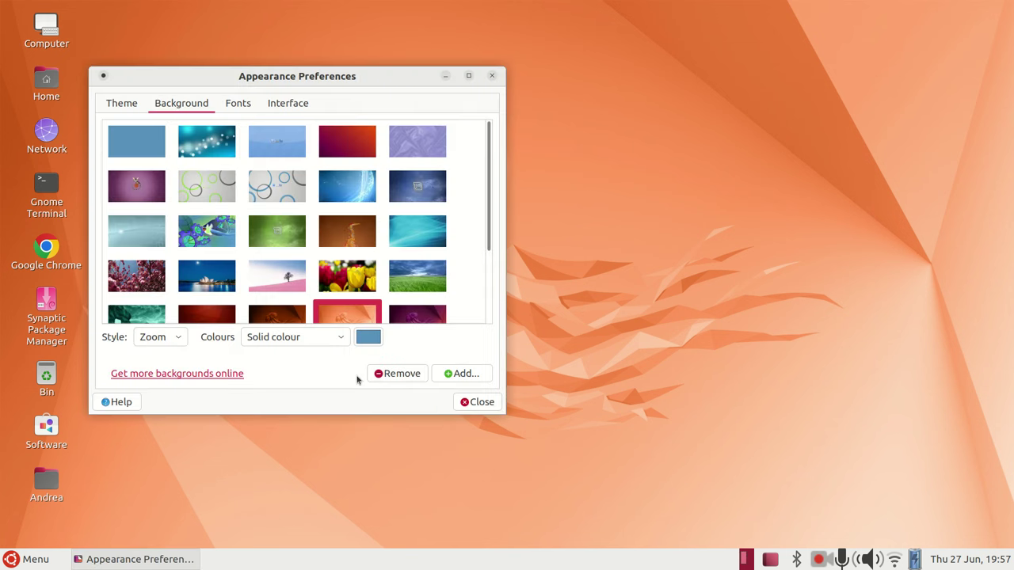
click(116, 107)
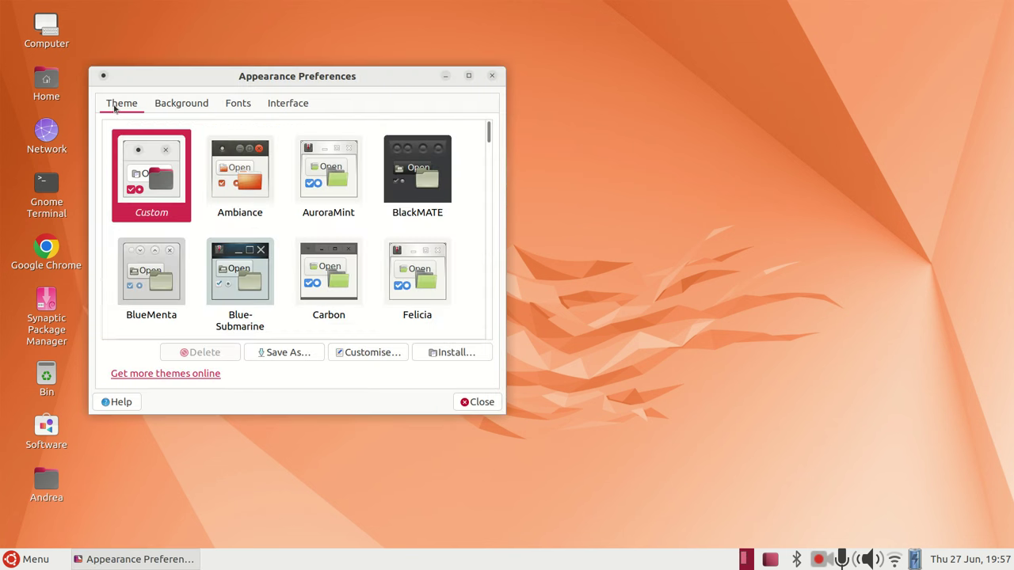
scroll(316, 240, down, 10)
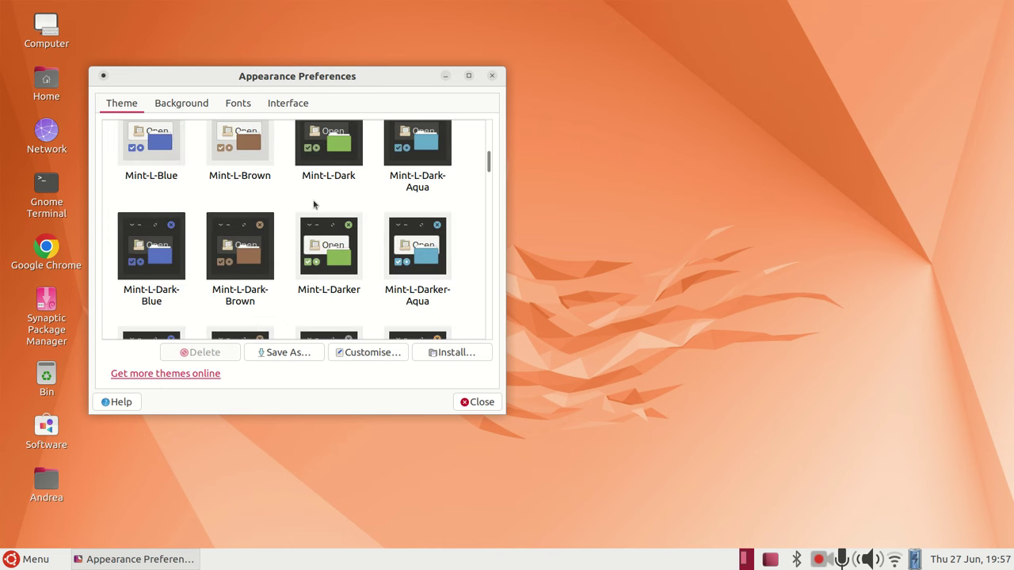
scroll(299, 229, down, 15)
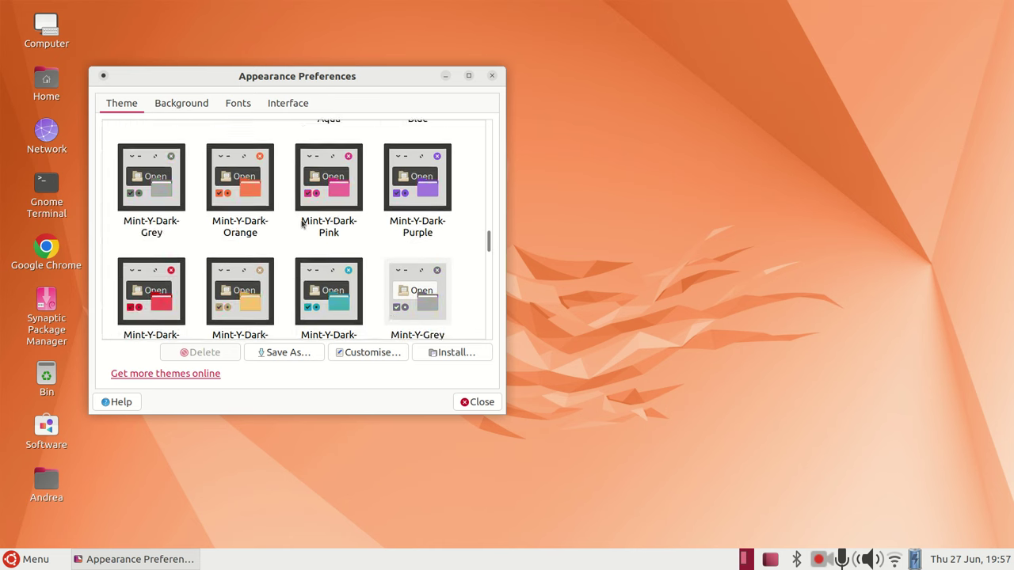
scroll(301, 225, down, 15)
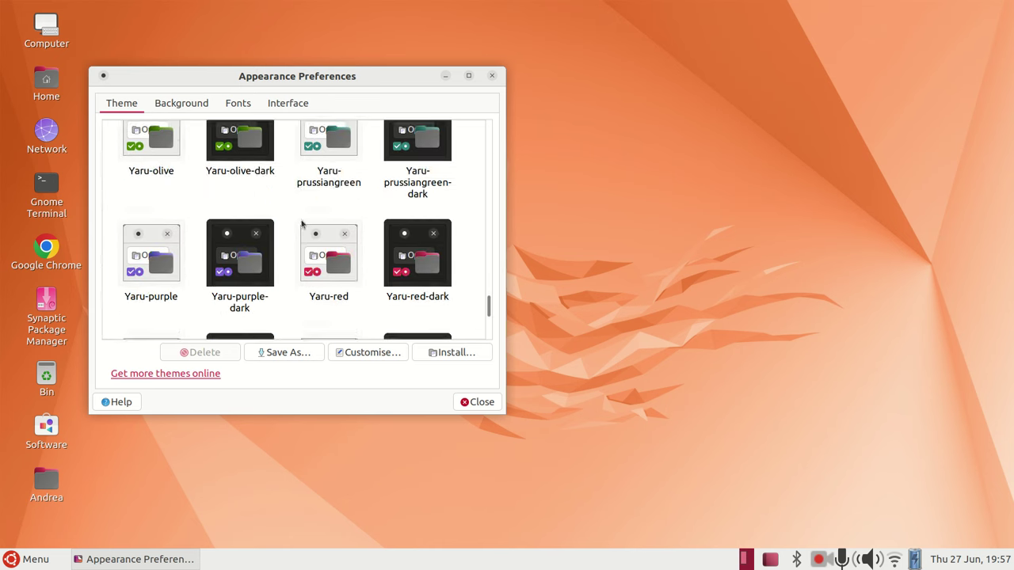
scroll(301, 225, down, 3)
scroll(301, 225, up, 4)
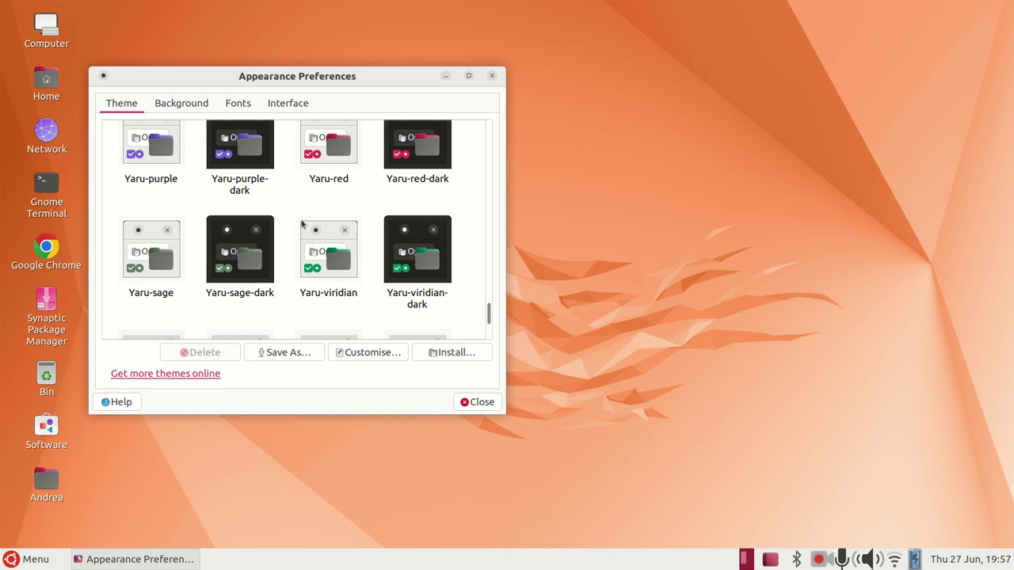
scroll(301, 225, down, 2)
scroll(301, 225, up, 3)
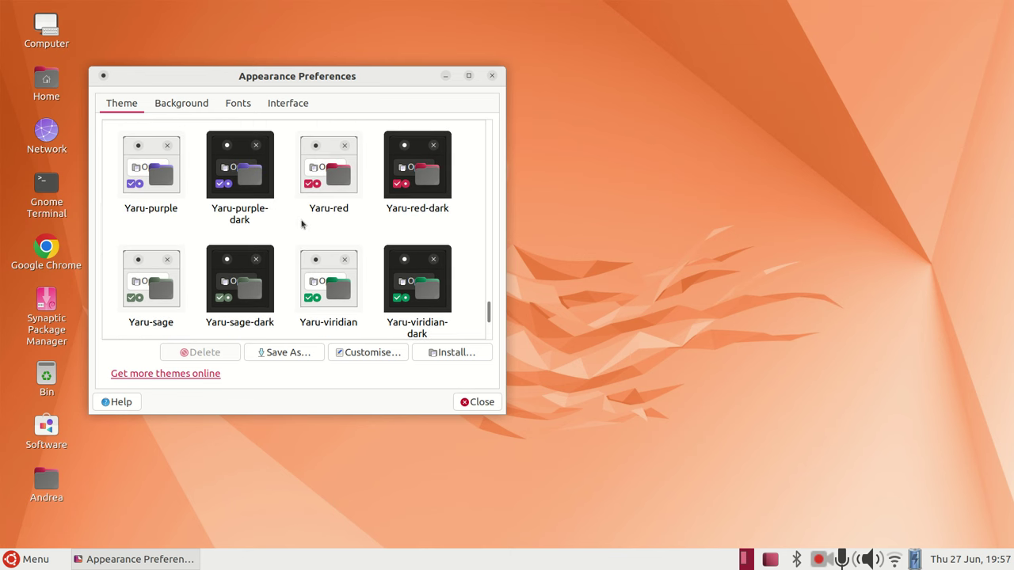
scroll(301, 225, down, 1)
click(320, 261)
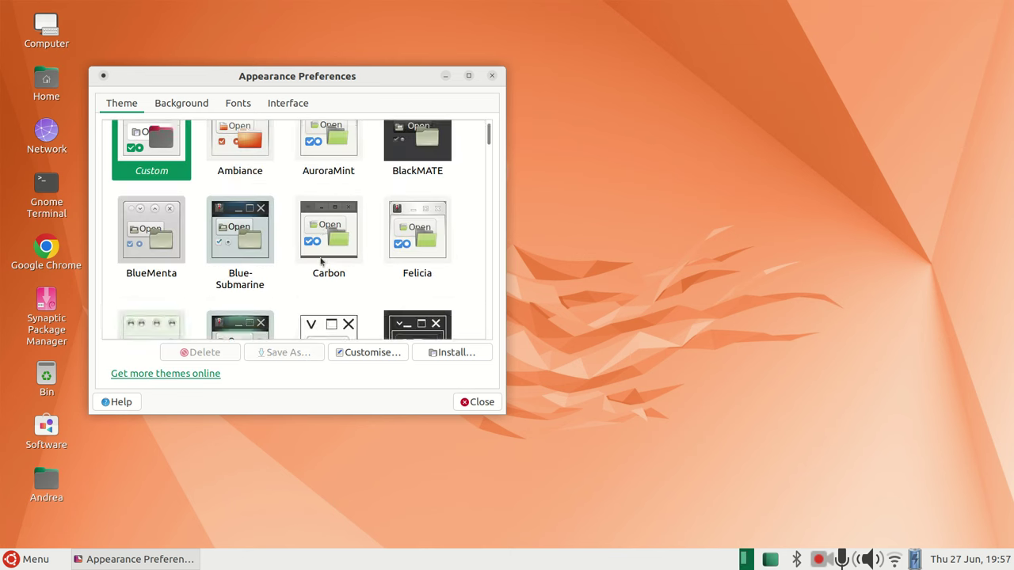
click(479, 404)
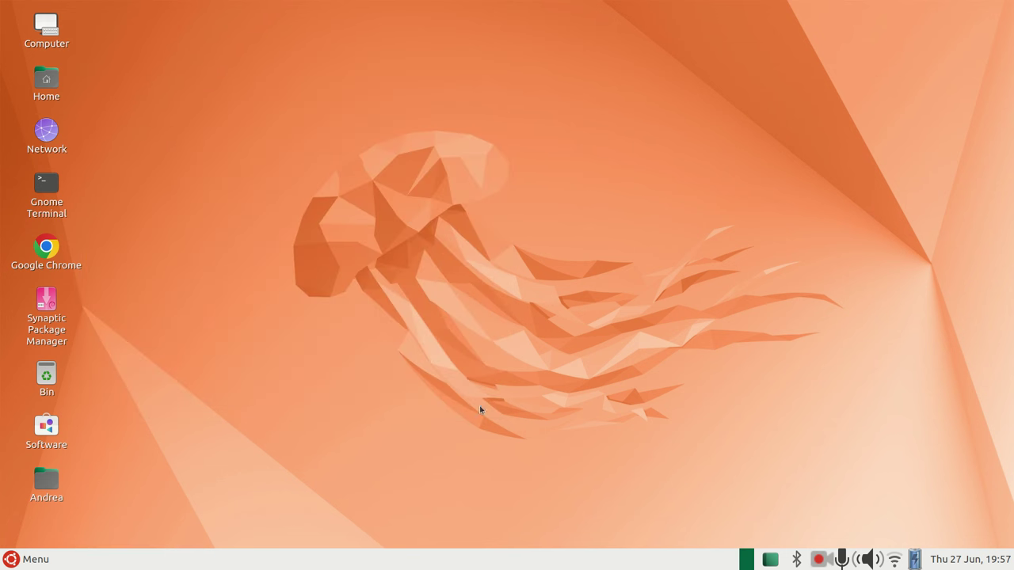
Open the Home folder and its File System place to check the green folder and highlight colours, and close the window.
right_click(46, 80)
click(57, 88)
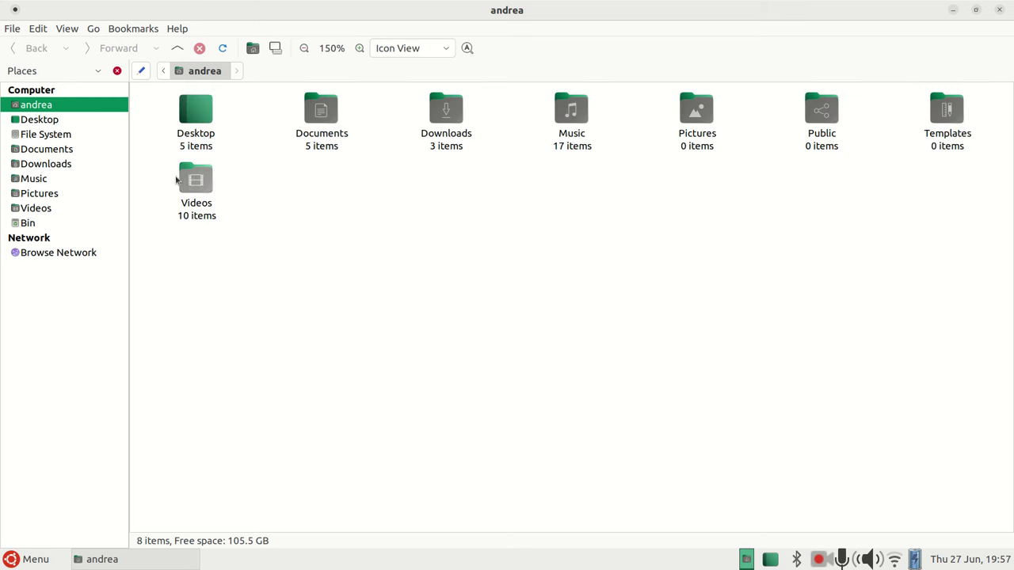
click(48, 140)
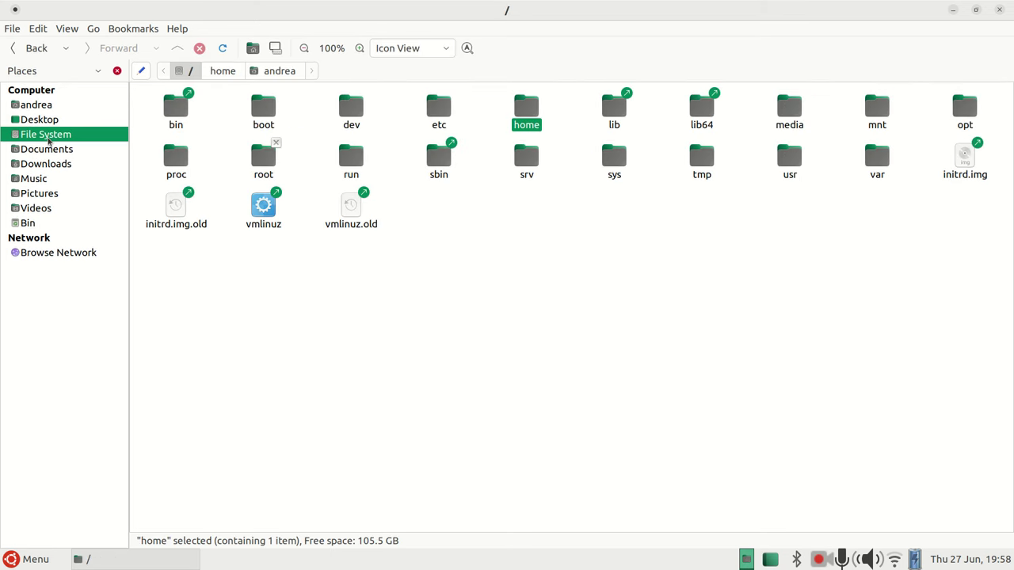
click(999, 11)
Set the dark orange jellyfish image as the desktop background and close the appearance preferences.
right_click(343, 125)
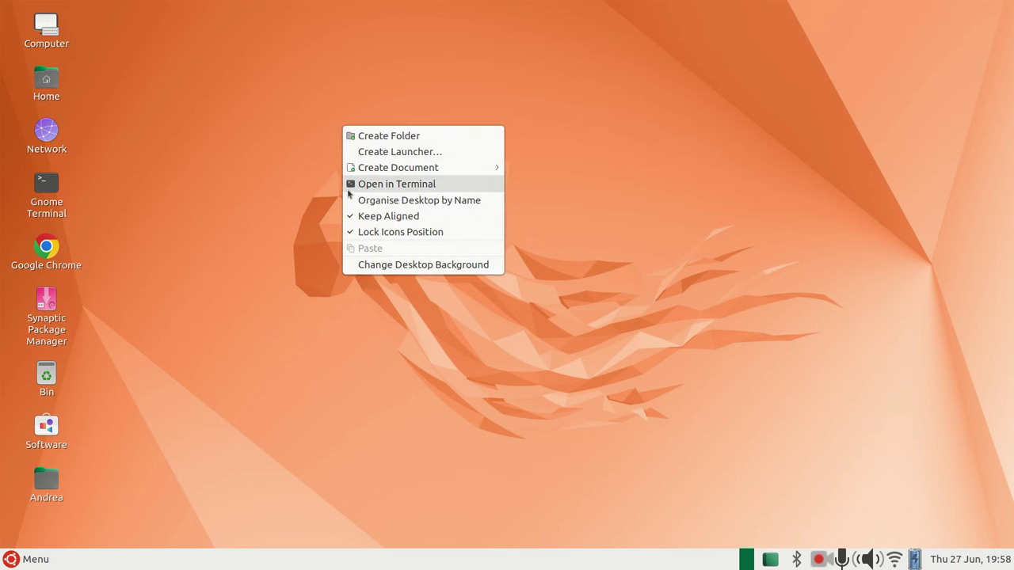
click(359, 270)
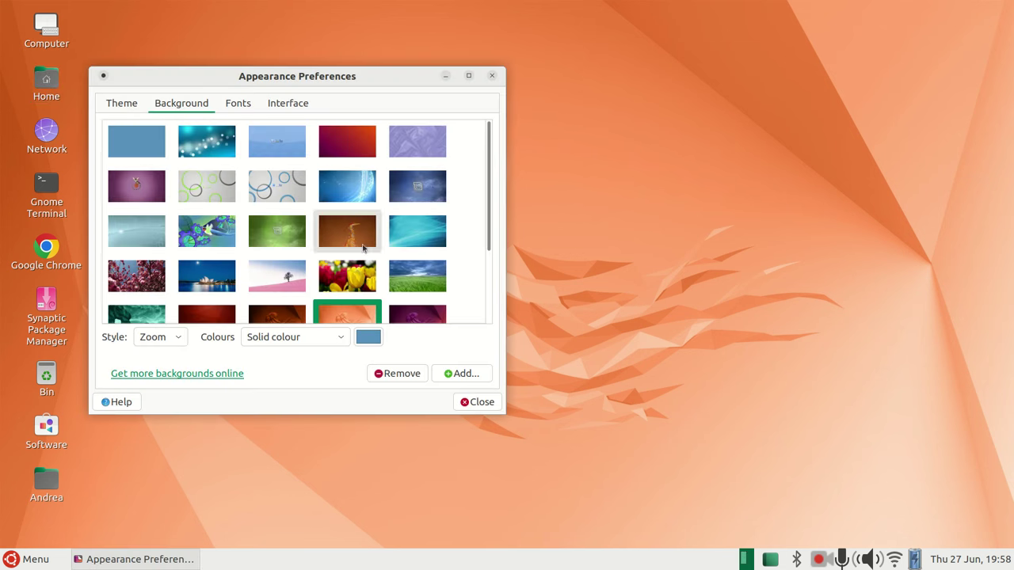
scroll(360, 198, down, 2)
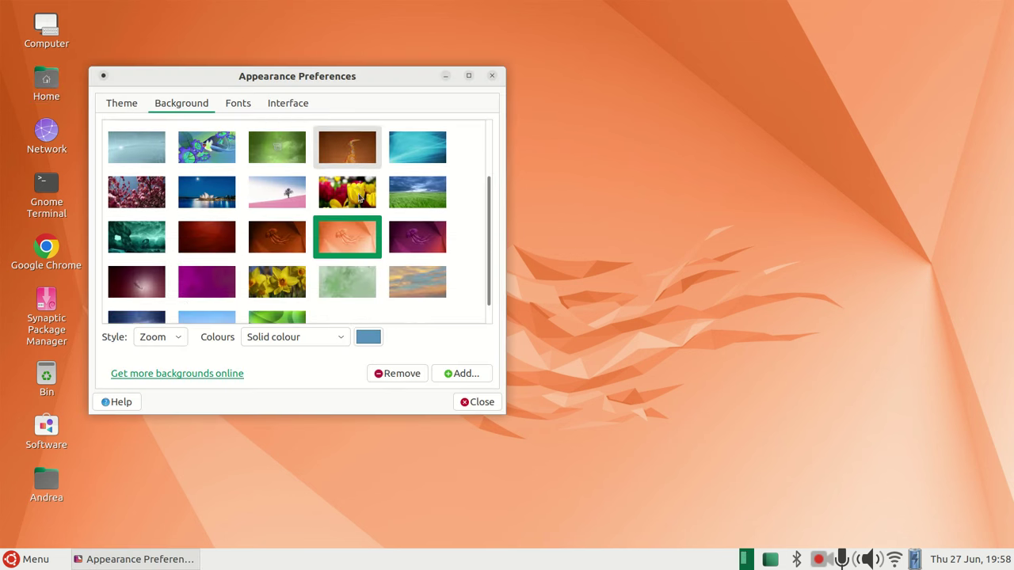
click(287, 247)
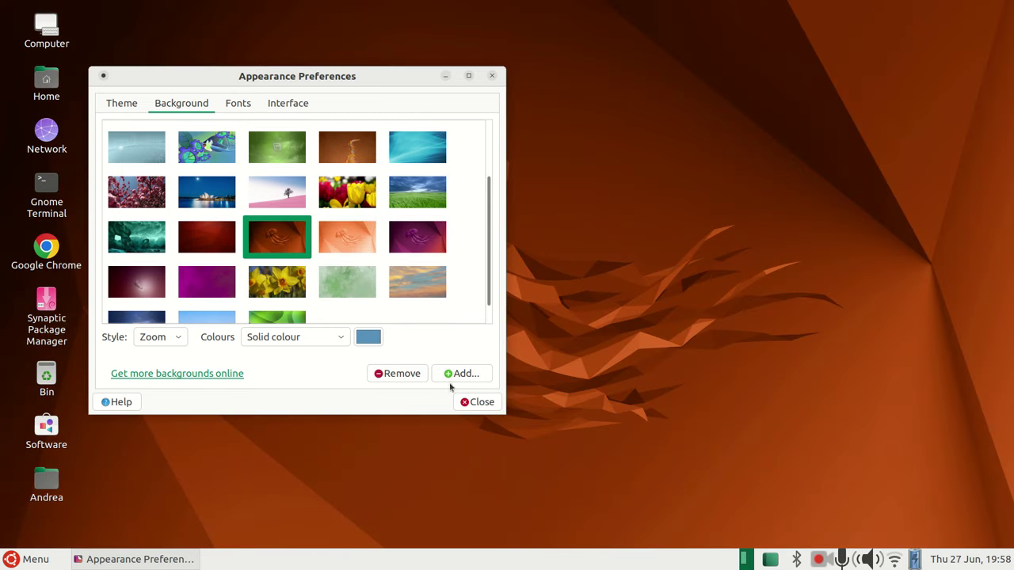
click(469, 405)
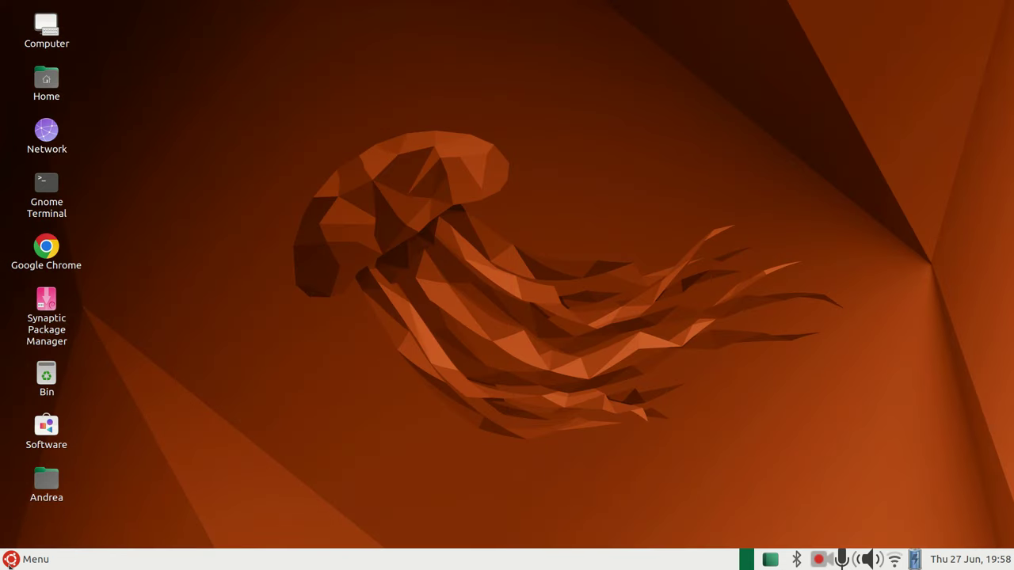
Open the Control Center from the application menu, view it maximized with the green theme, and close it.
click(11, 566)
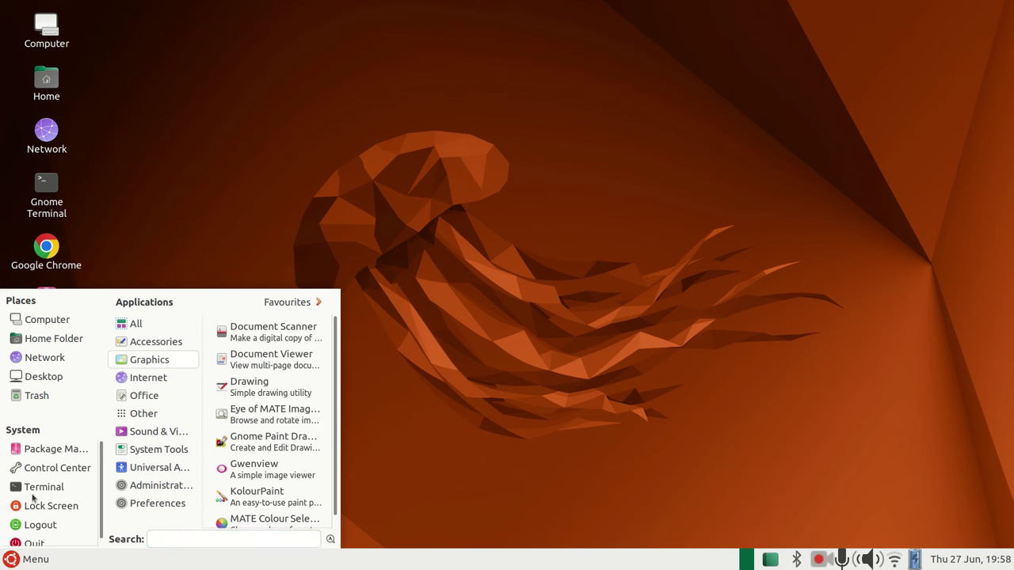
click(38, 469)
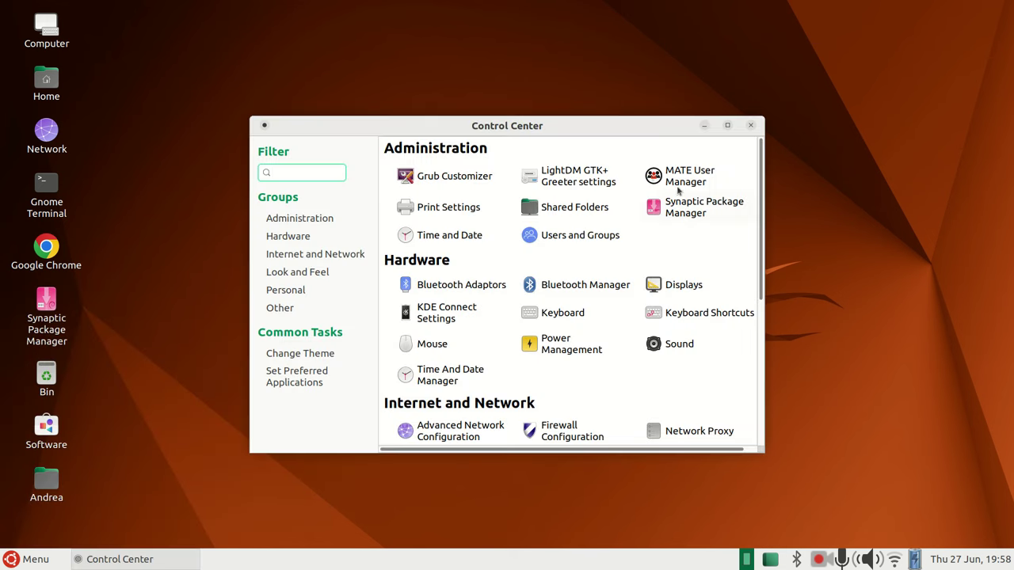
click(727, 126)
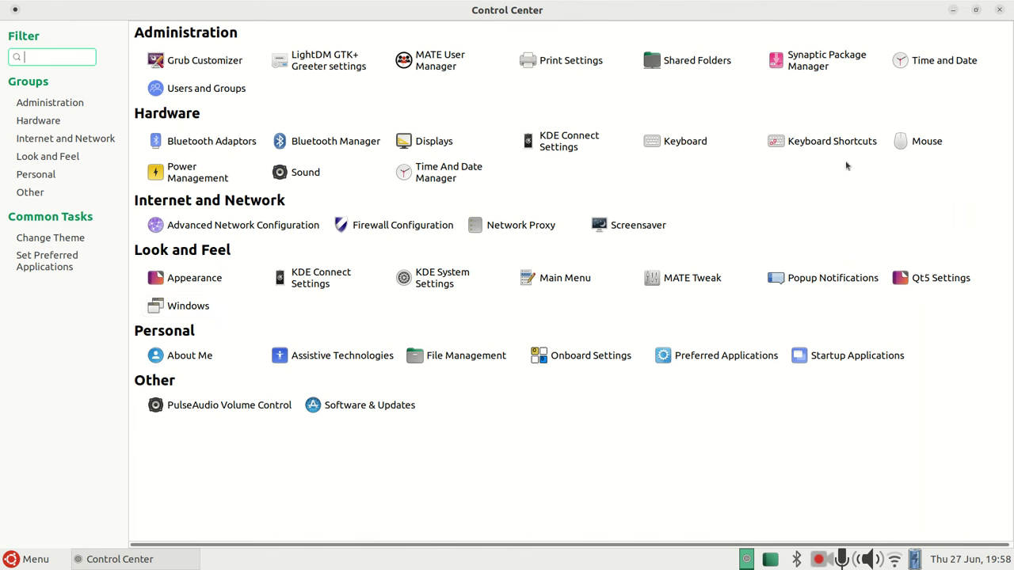
click(1000, 15)
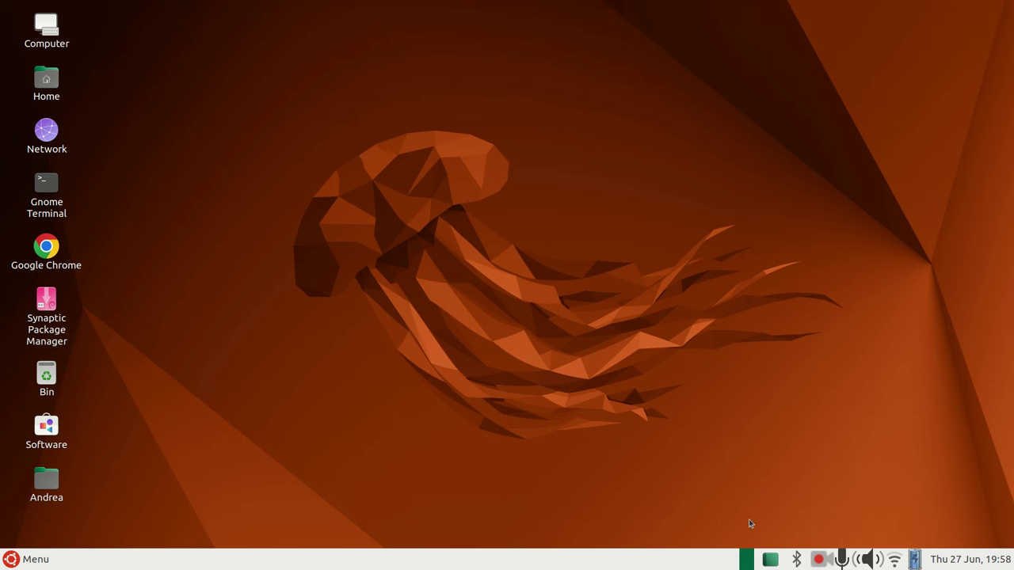
Pause the screen recording.
click(818, 560)
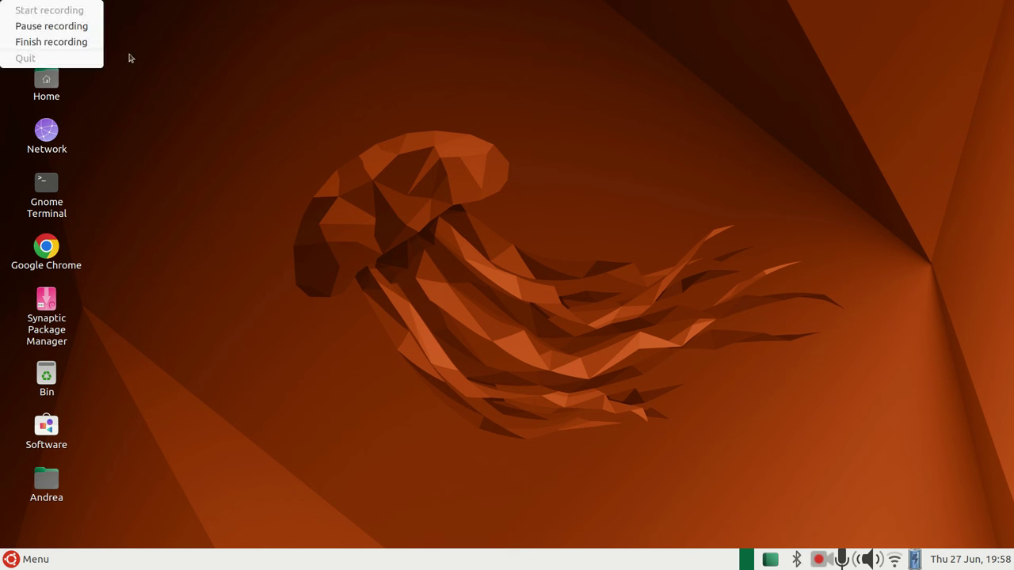
click(85, 28)
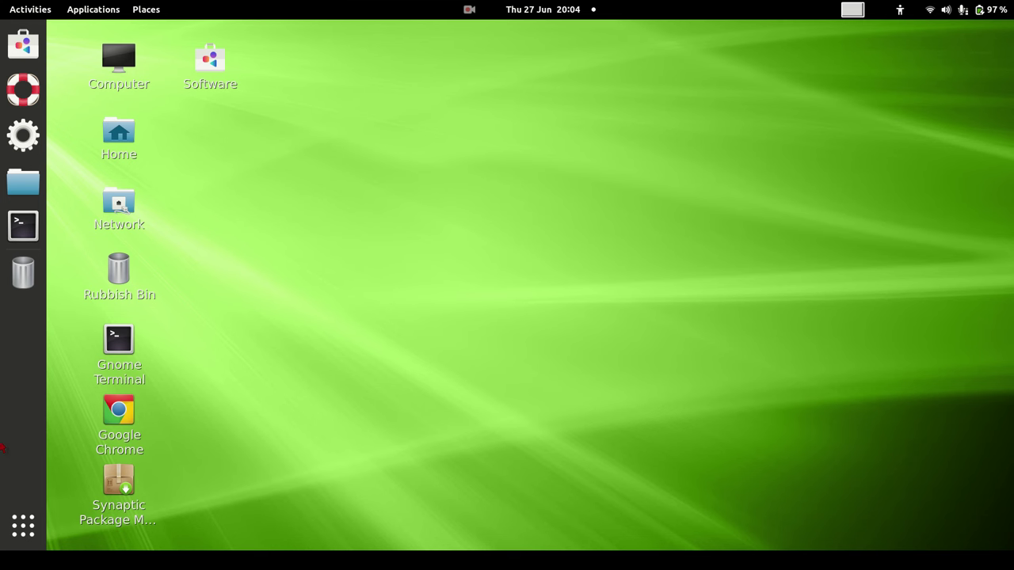
Search the GNOME applications for "tweak" and open Tweaks.
click(23, 527)
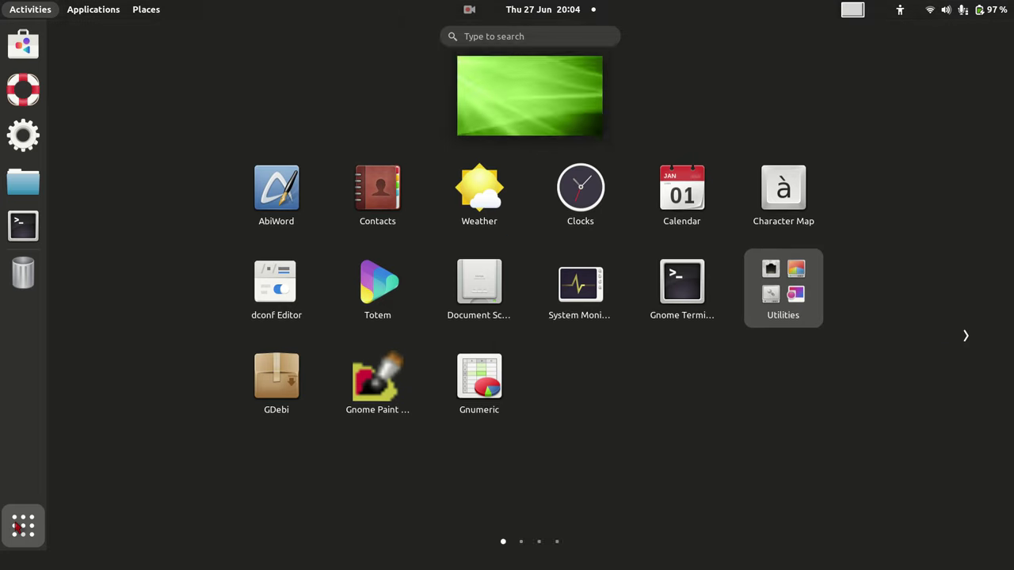
click(16, 527)
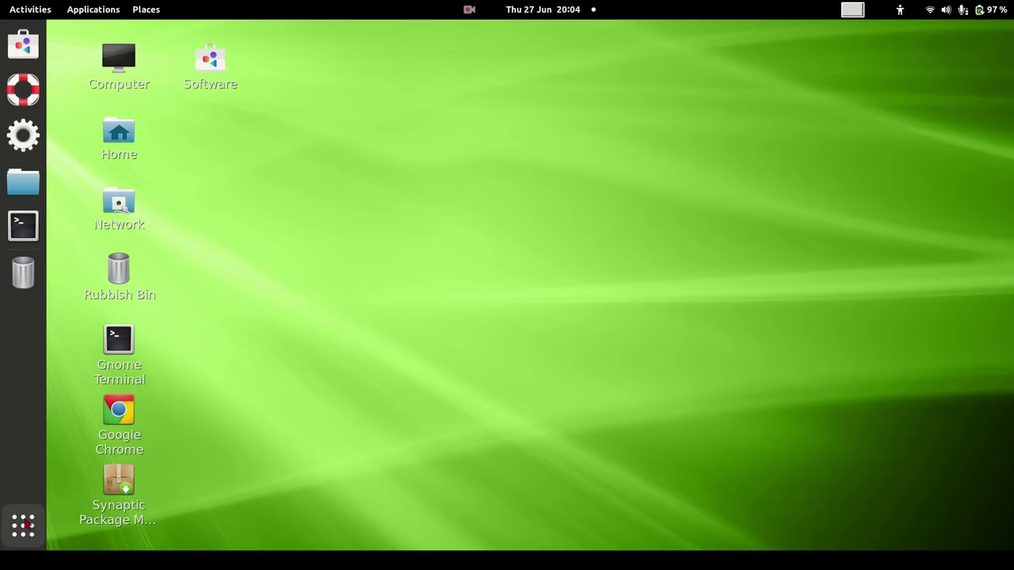
click(23, 526)
click(508, 36)
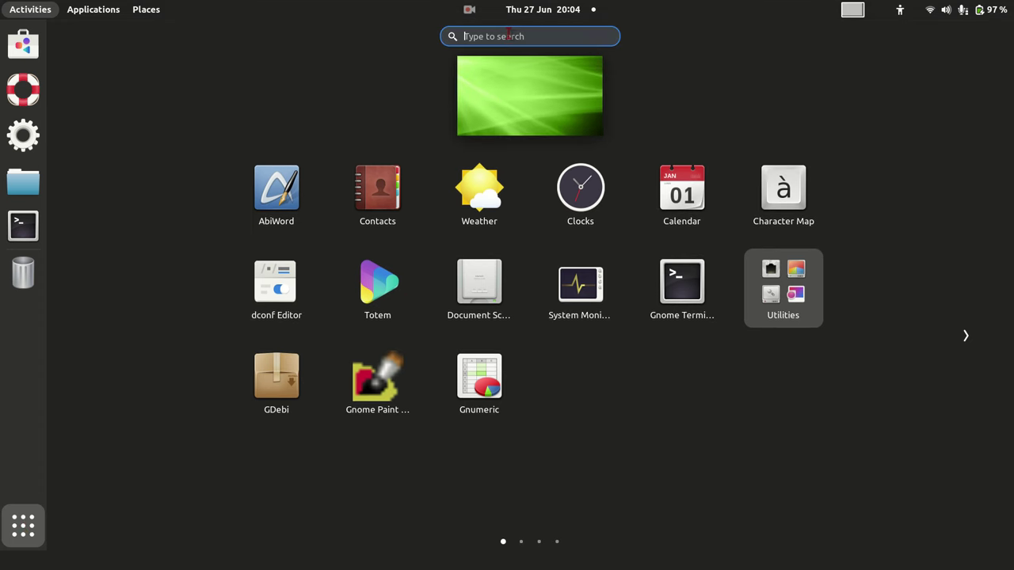
text(twe)
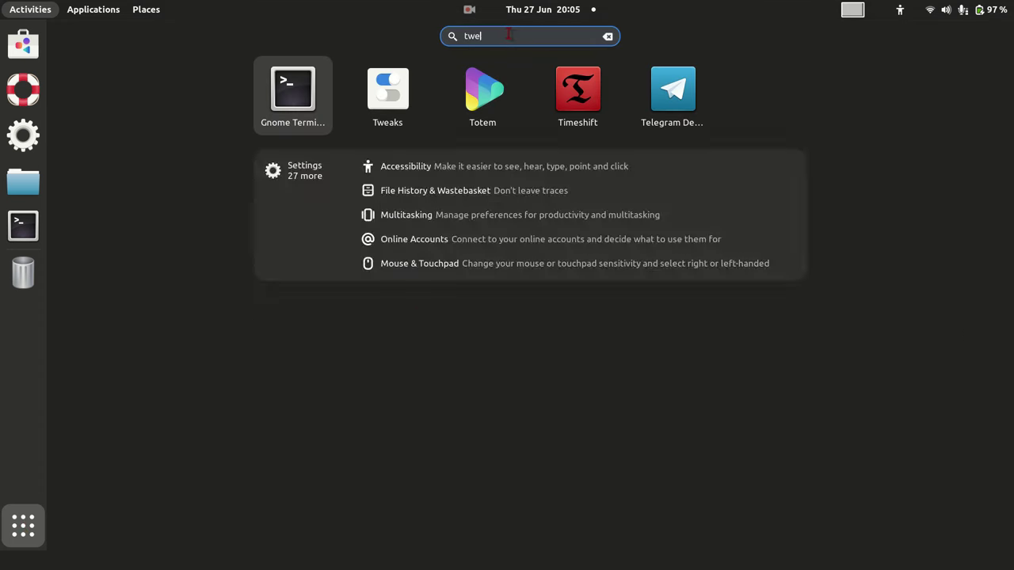
text(ak)
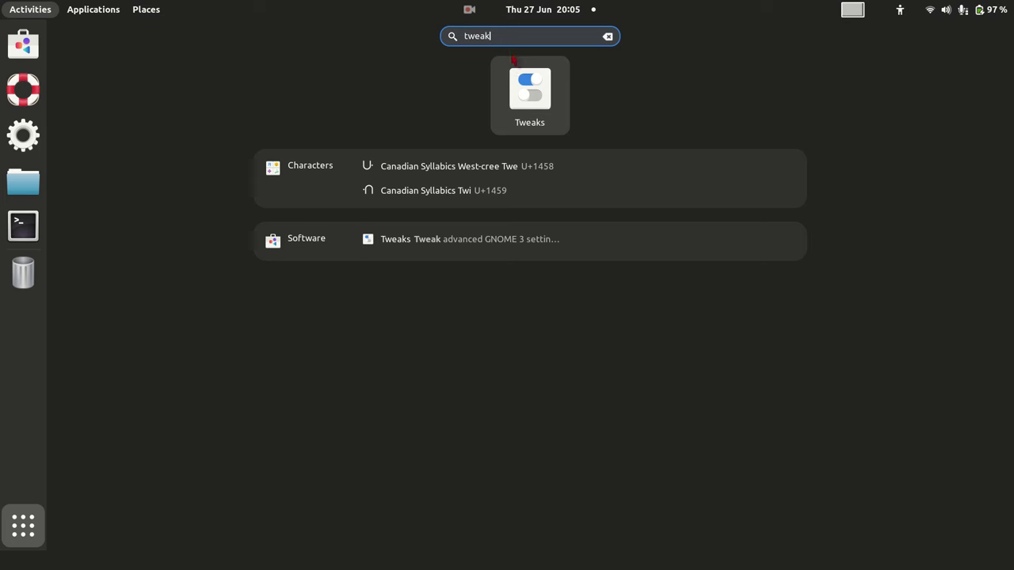
click(516, 79)
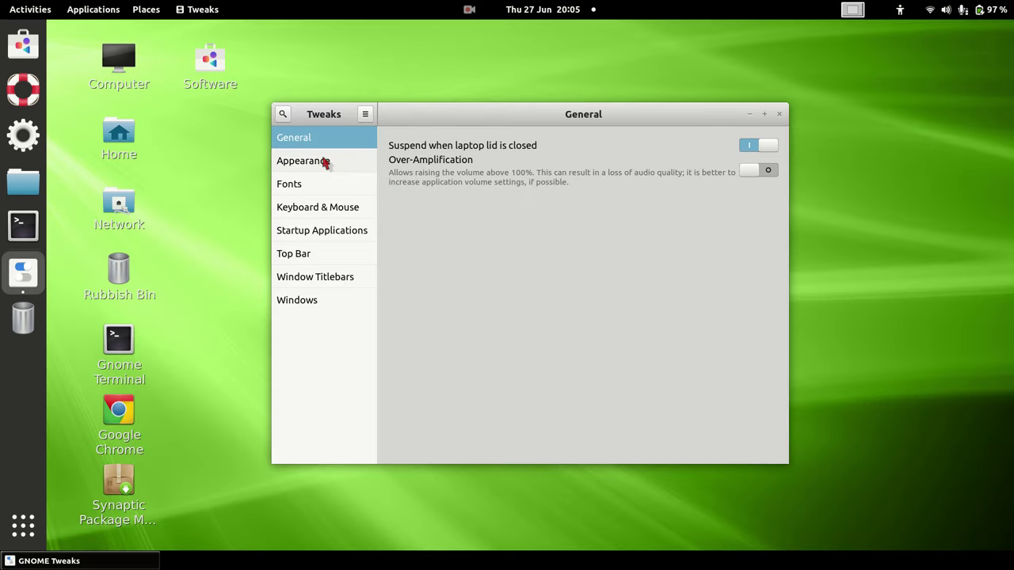
Set the icon theme to Yaru in the Tweaks appearance settings.
click(325, 163)
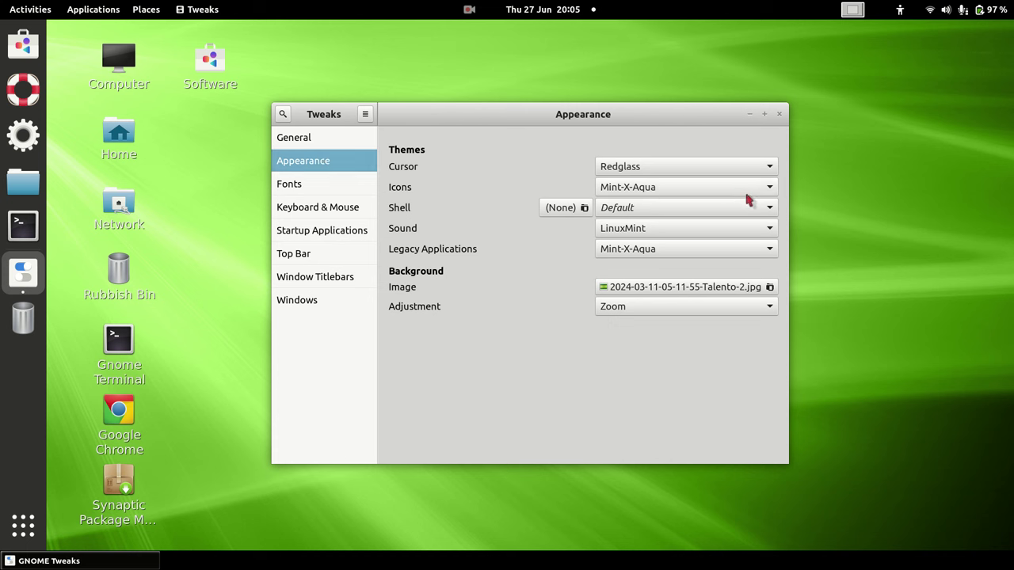
click(771, 189)
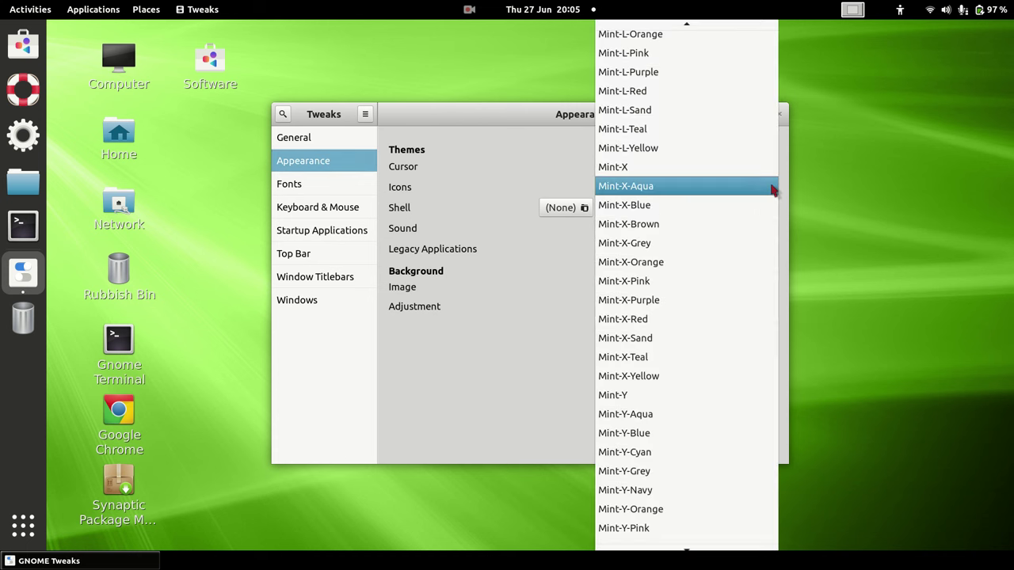
scroll(715, 362, down, 5)
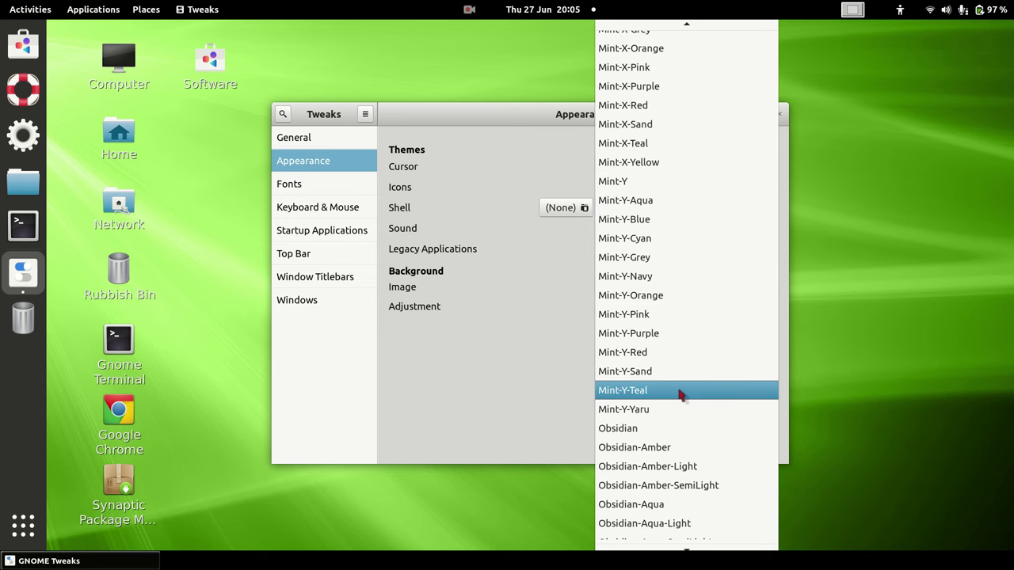
scroll(680, 394, down, 10)
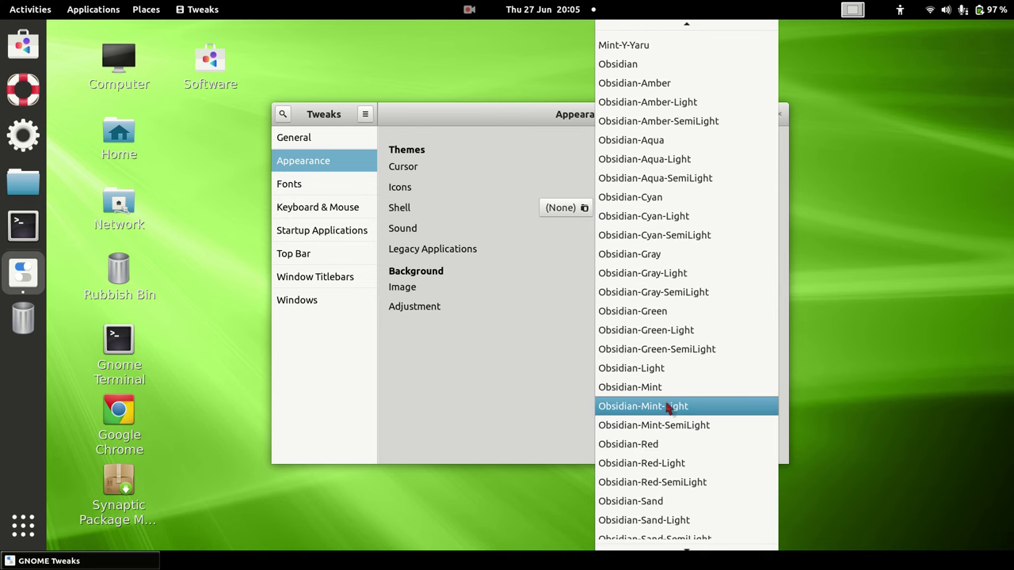
scroll(666, 407, down, 10)
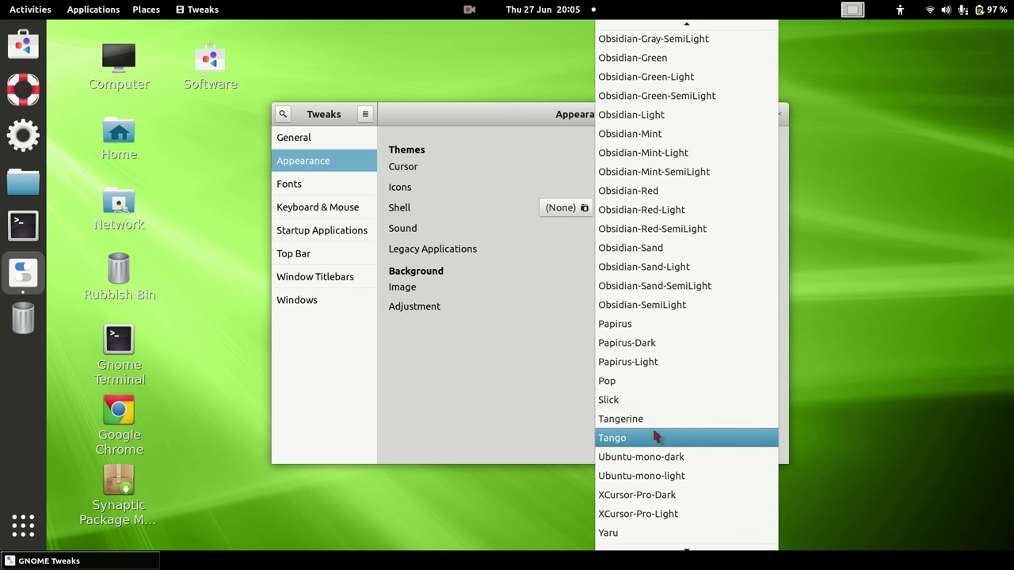
scroll(655, 437, down, 3)
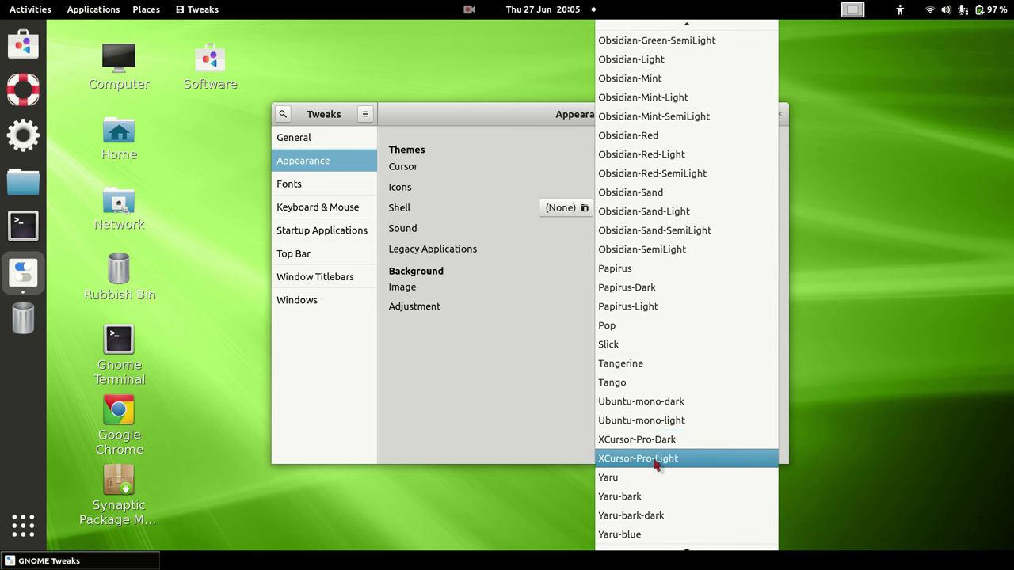
click(656, 477)
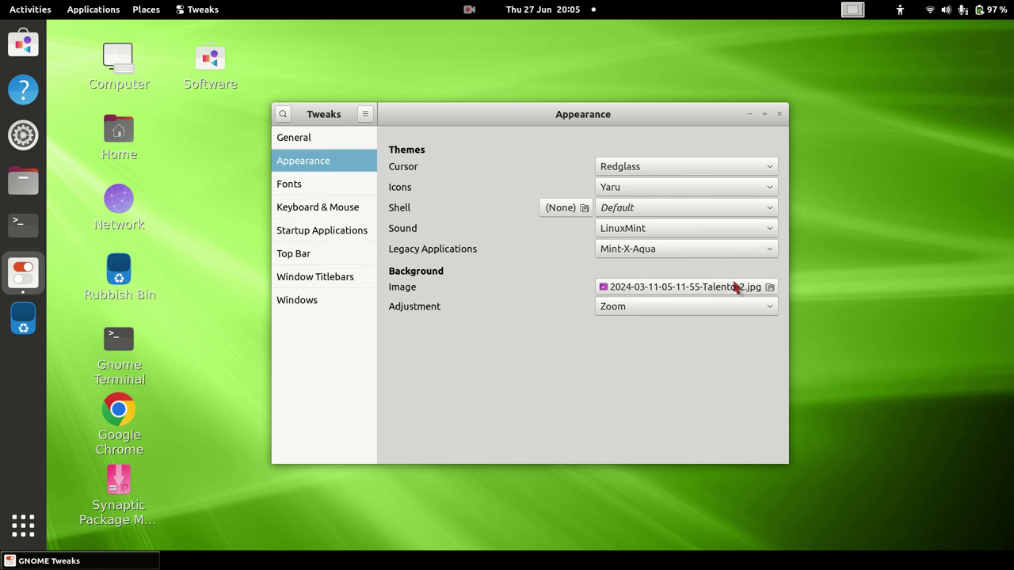
Set the legacy applications theme to Yaru and close Tweaks.
click(772, 255)
scroll(702, 396, down, 5)
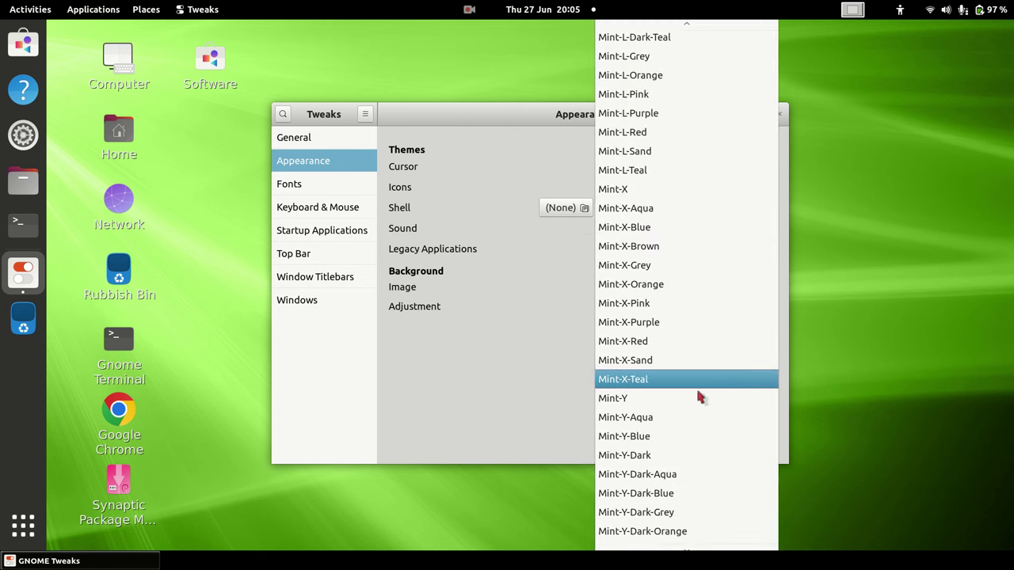
scroll(689, 451, down, 6)
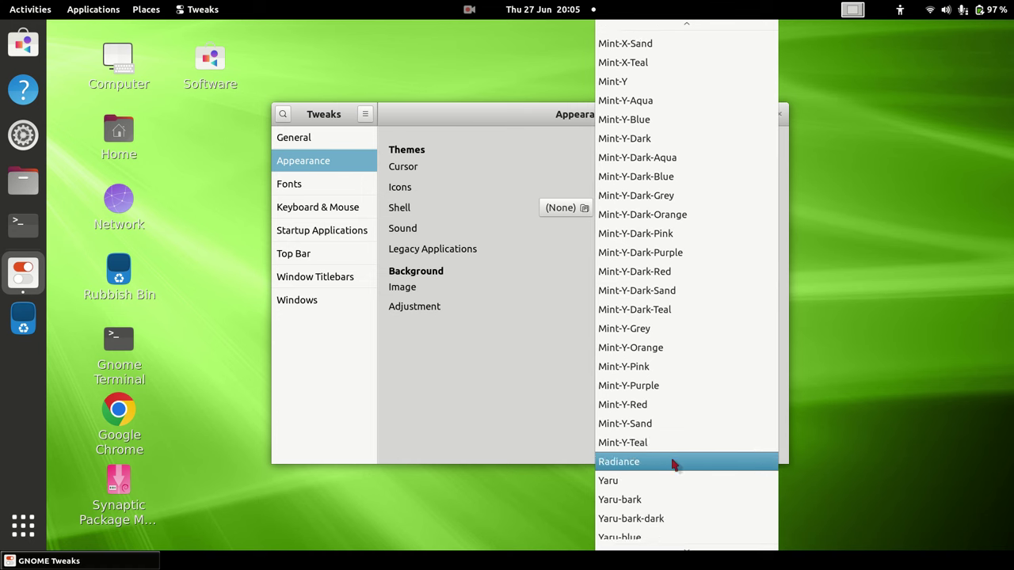
key(Escape)
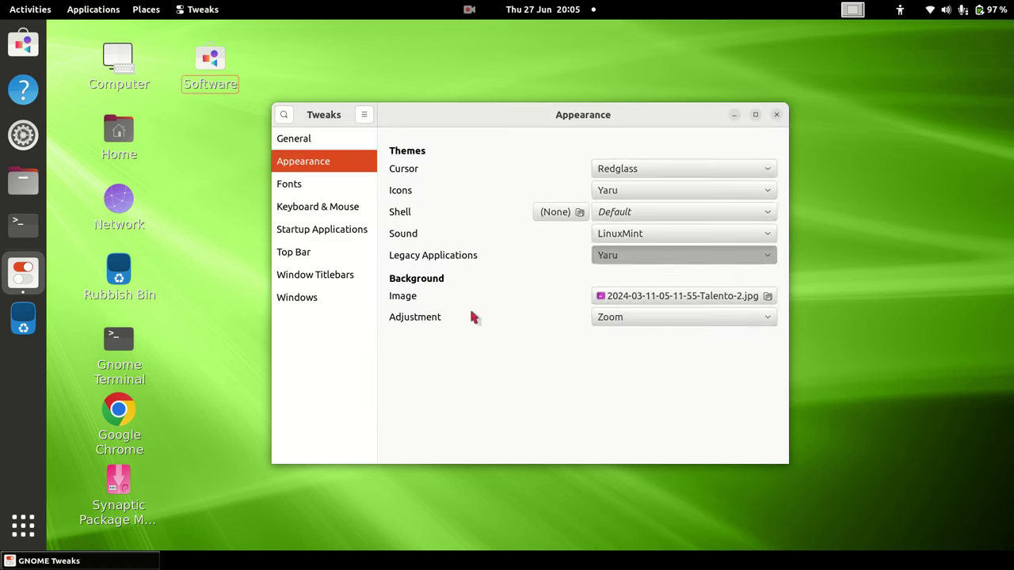
click(777, 116)
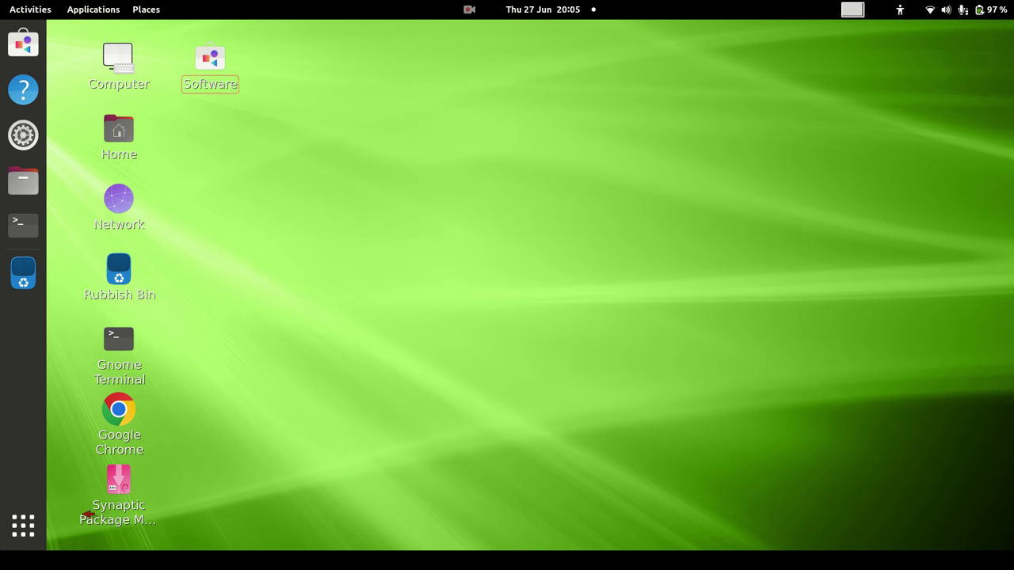
Check the application grid, view the Home folder and the File System root with the new theme, and close the file manager.
click(23, 529)
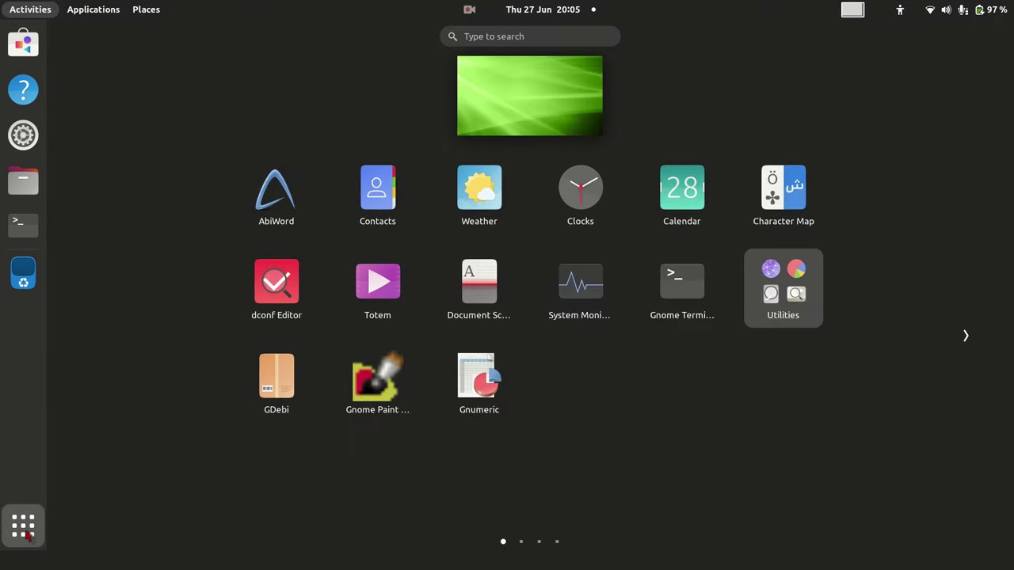
click(24, 531)
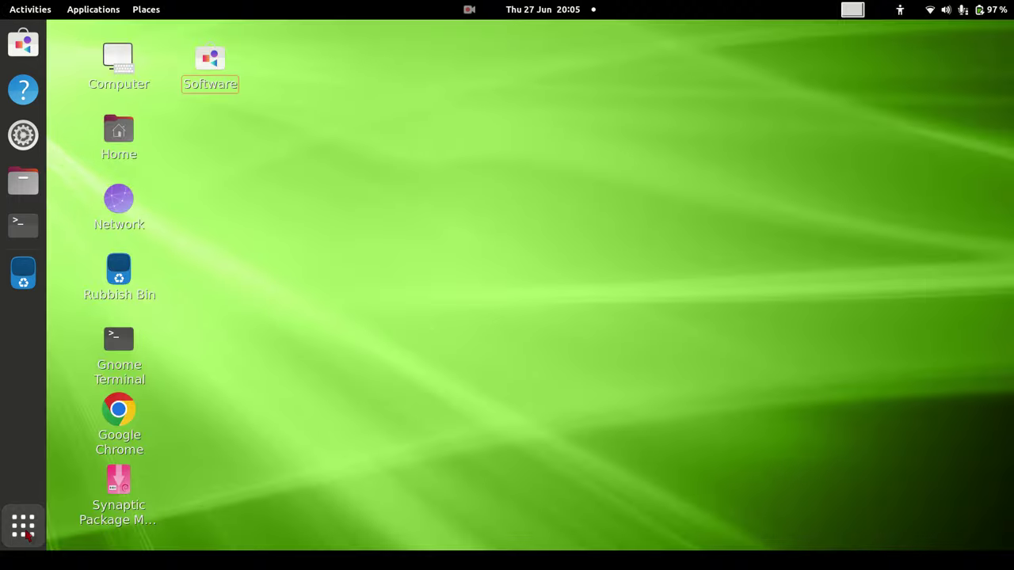
right_click(127, 136)
click(140, 148)
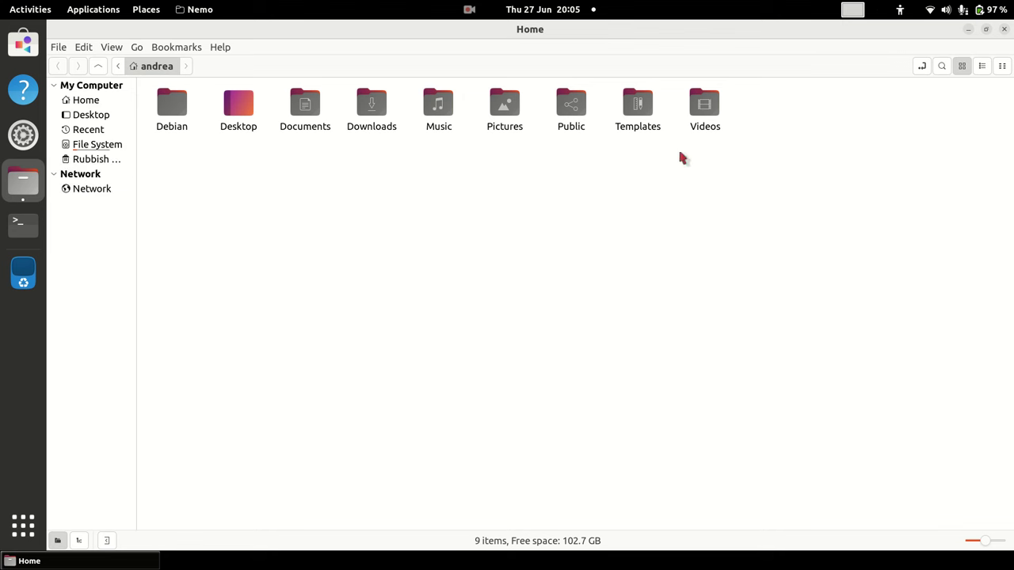
click(104, 145)
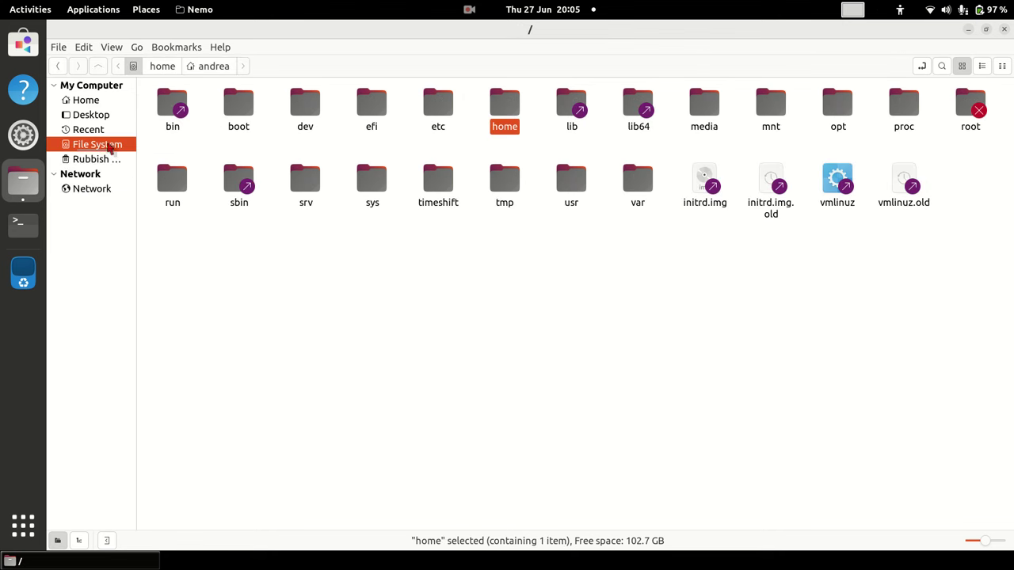
click(1003, 29)
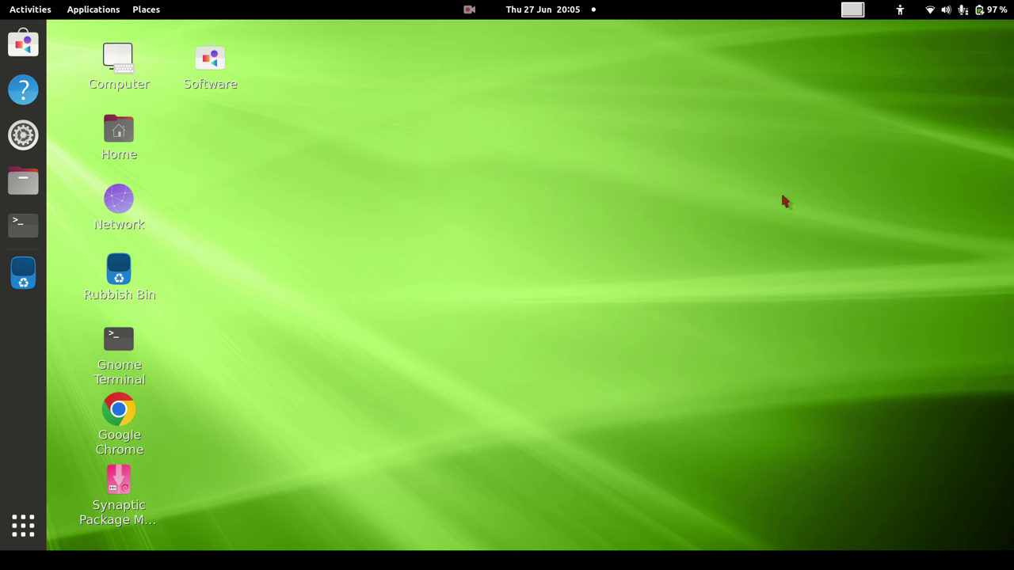
Search the application grid for Tweaks and open it again.
click(13, 521)
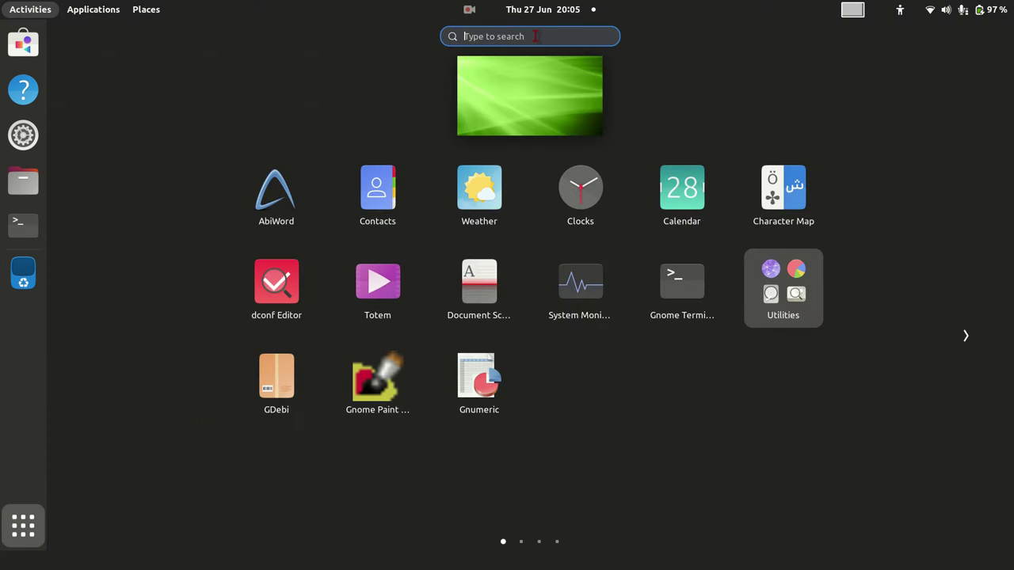
text(t)
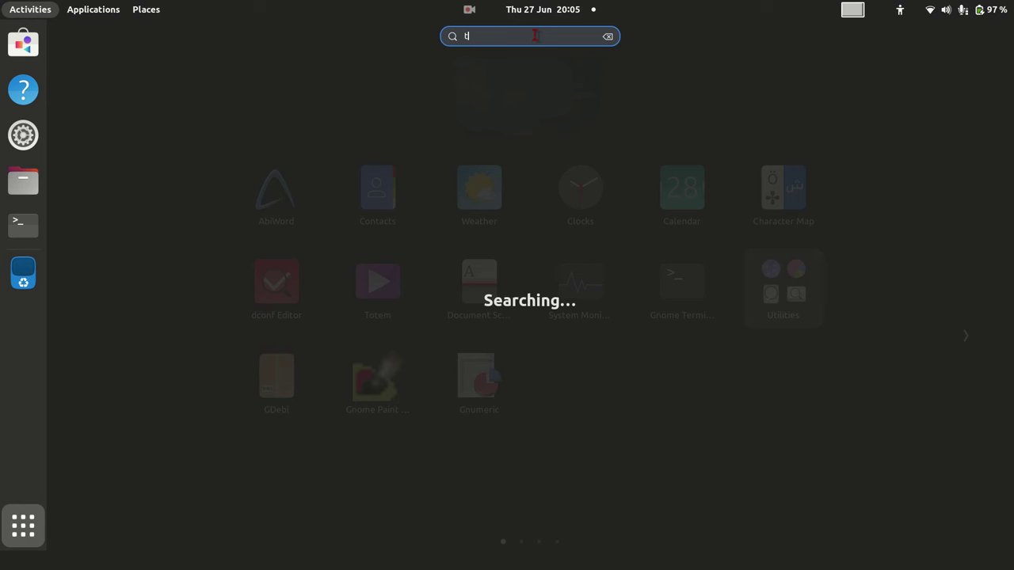
text(wea)
text(k)
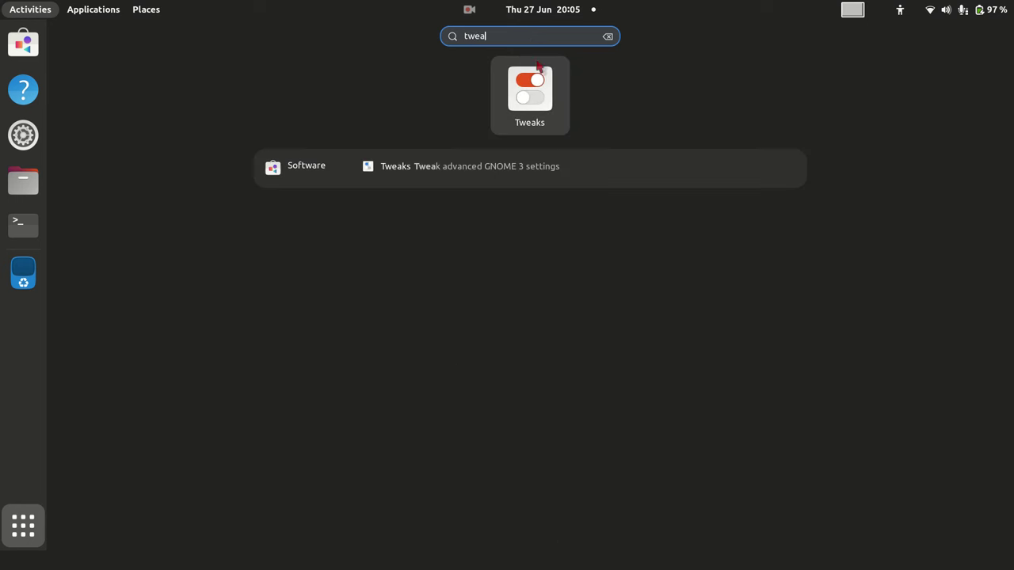
click(533, 84)
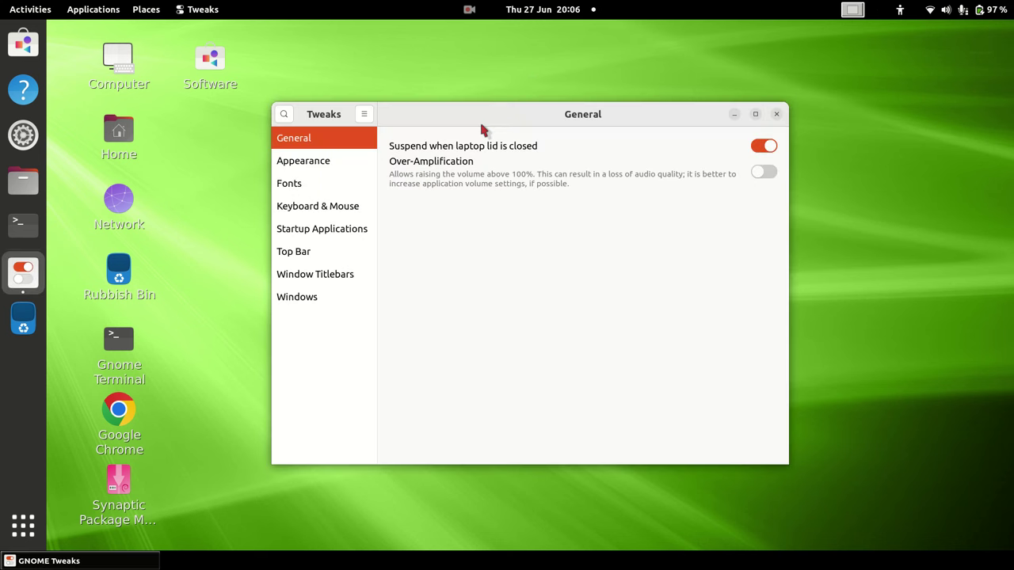
Set the Shell theme to Yaru in the appearance settings and close Tweaks.
click(330, 162)
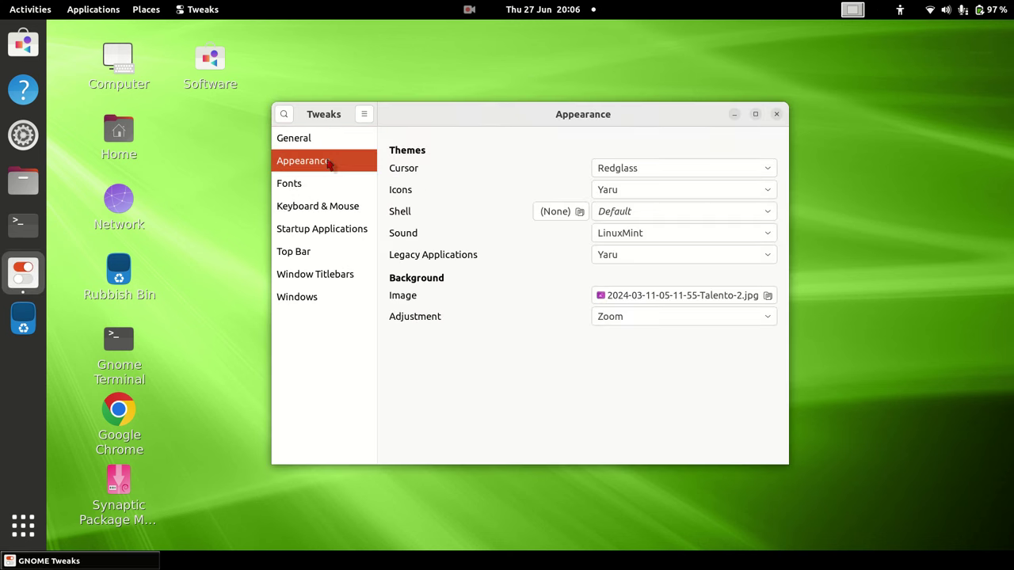
click(769, 214)
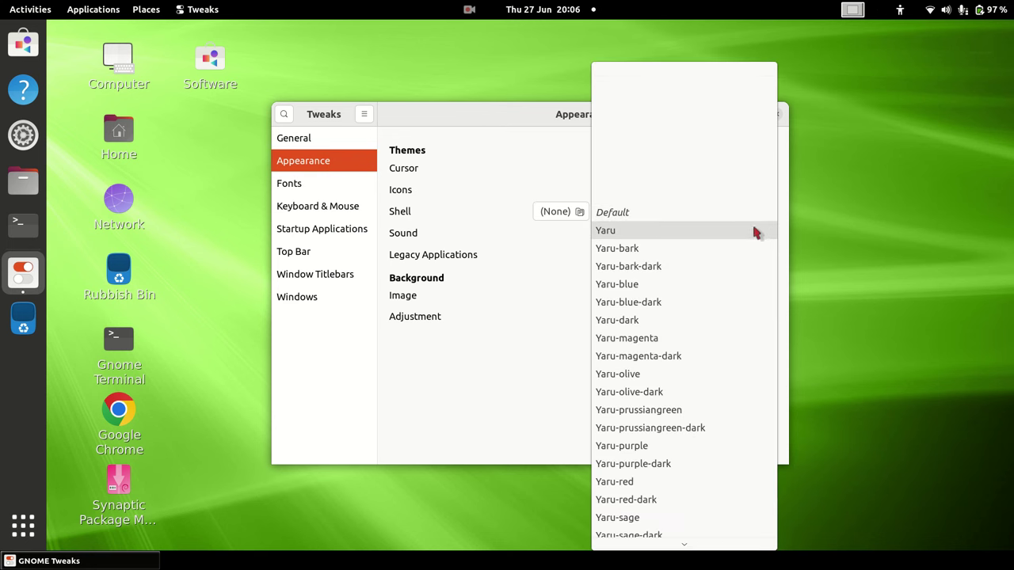
click(754, 230)
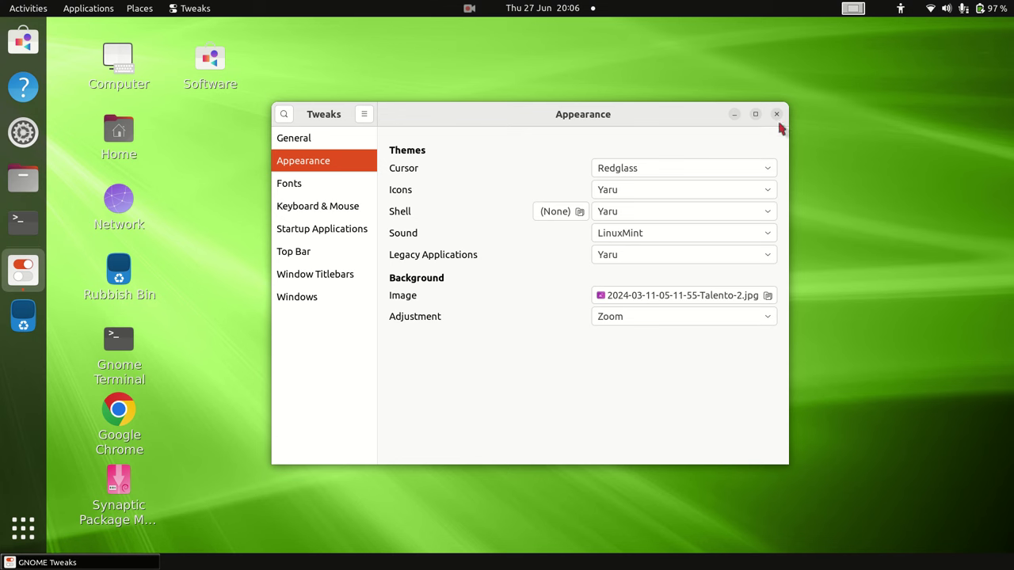
click(777, 114)
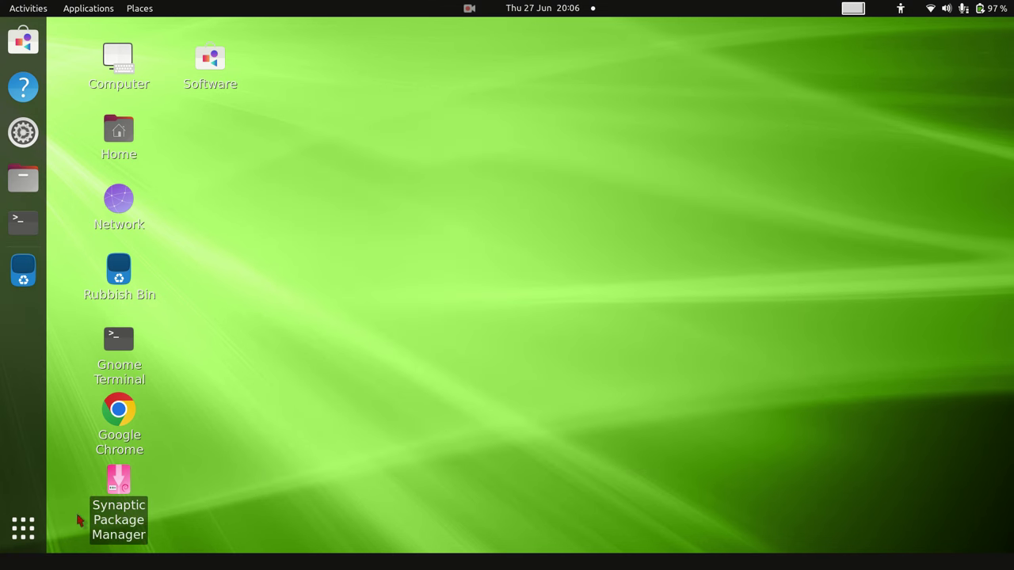
Browse all four pages of the application grid, open Updates, and dismiss the Package Updater.
click(24, 528)
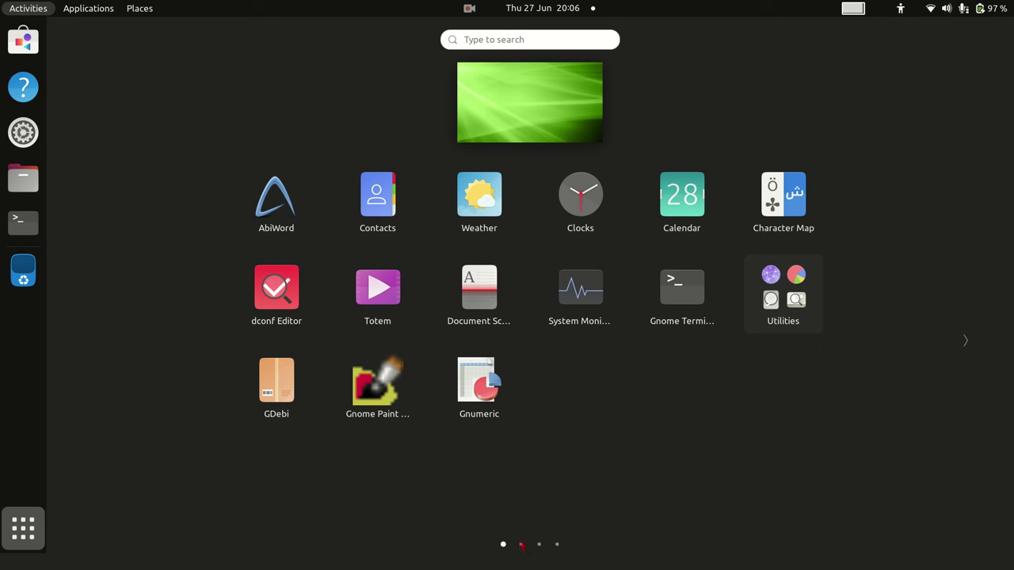
click(522, 545)
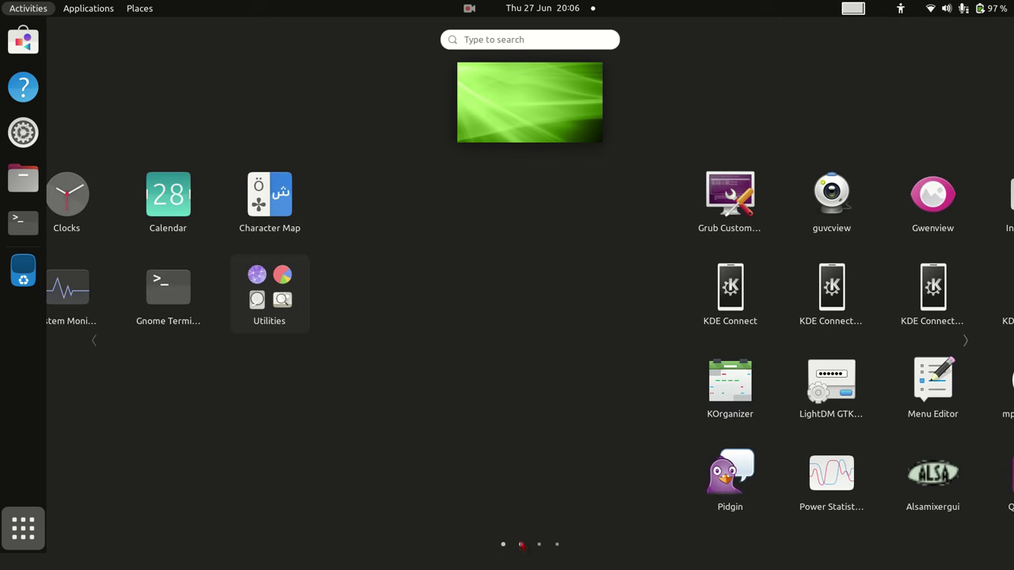
click(539, 545)
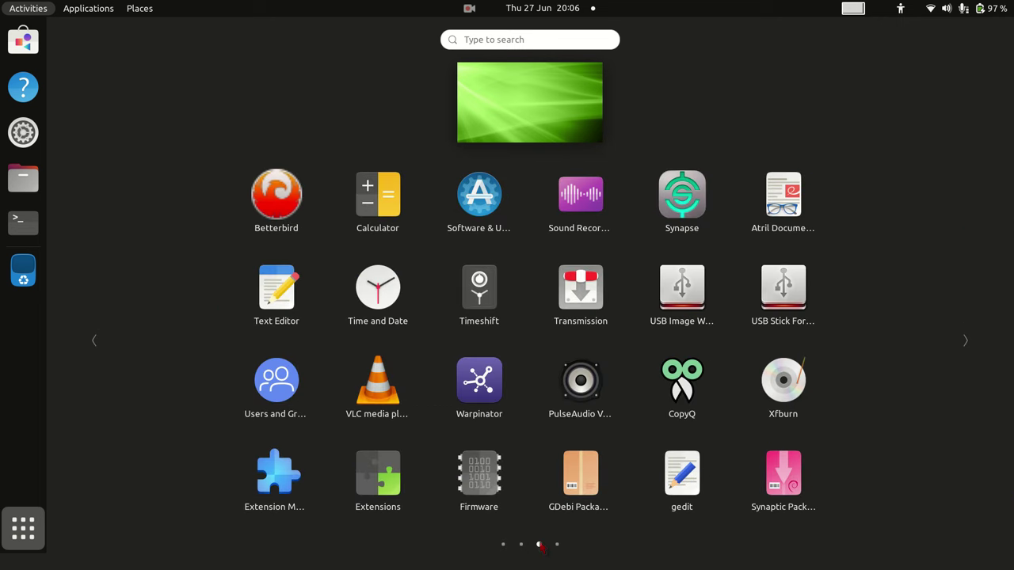
click(557, 544)
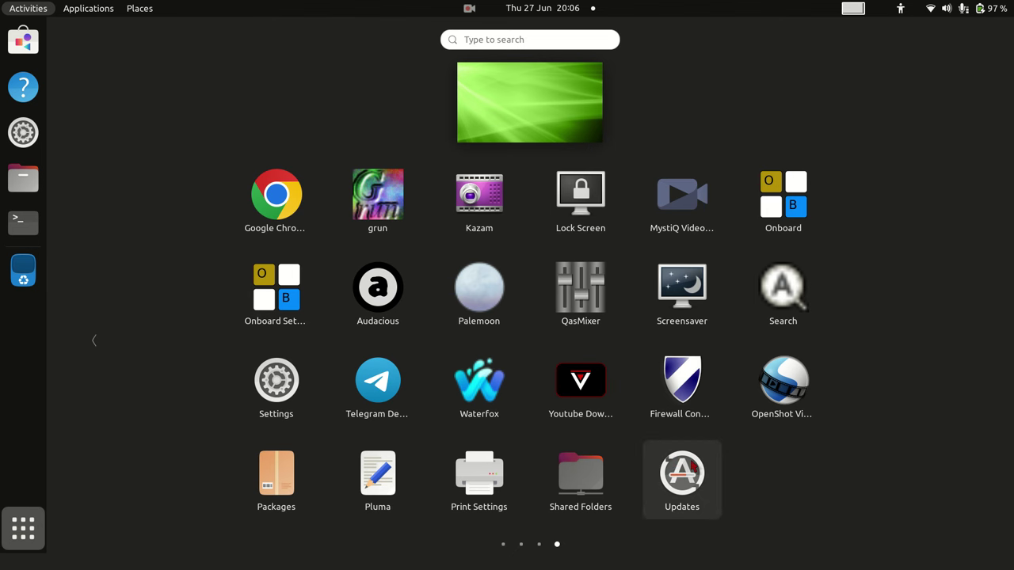
click(688, 467)
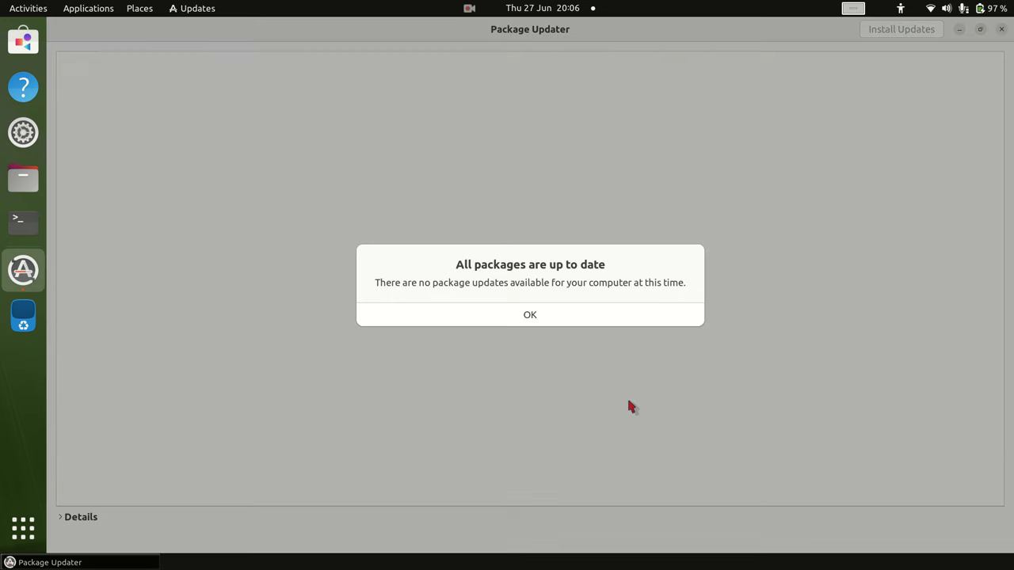
click(530, 315)
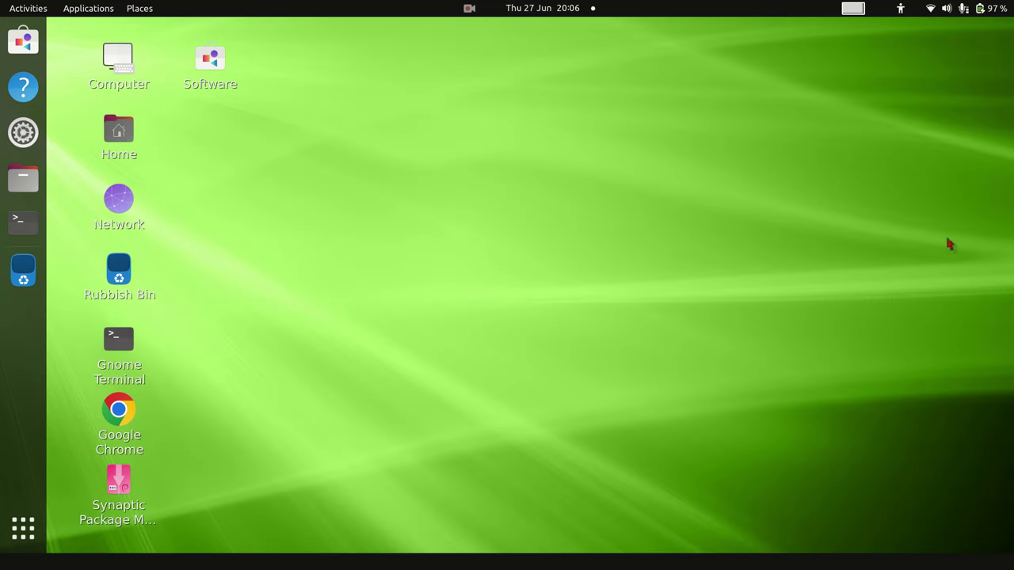
View the last page of the application grid and return to the desktop.
click(23, 530)
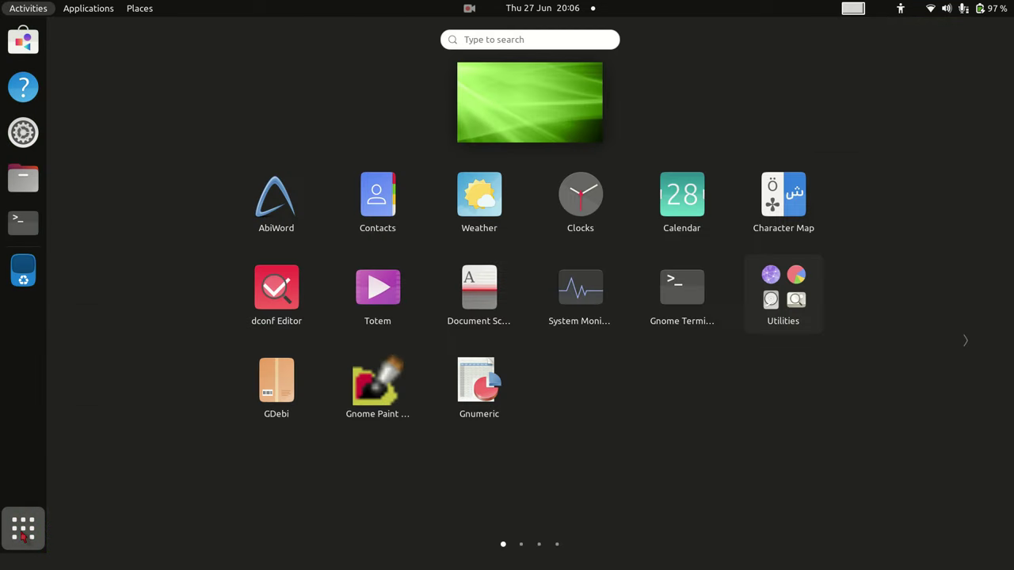
click(557, 544)
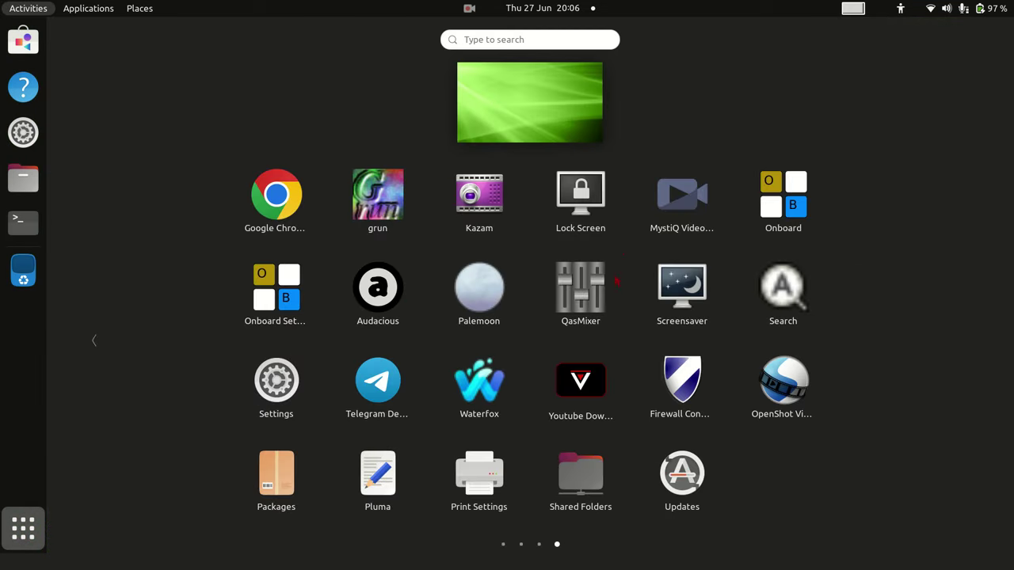
click(520, 111)
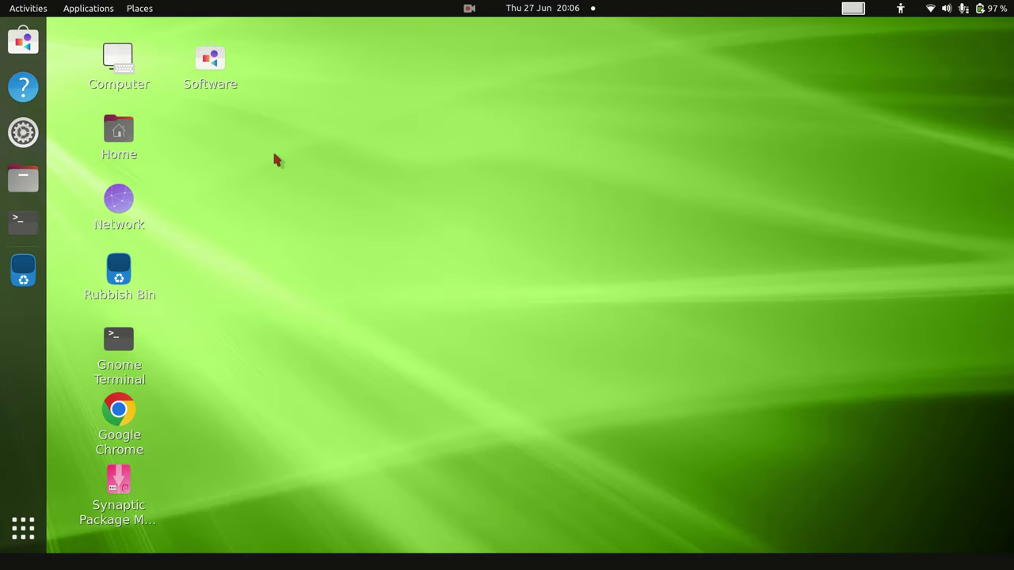
Launch Tweaks from the Utilities category of the Applications list and show its Appearance settings.
click(80, 13)
mouse_move(88, 209)
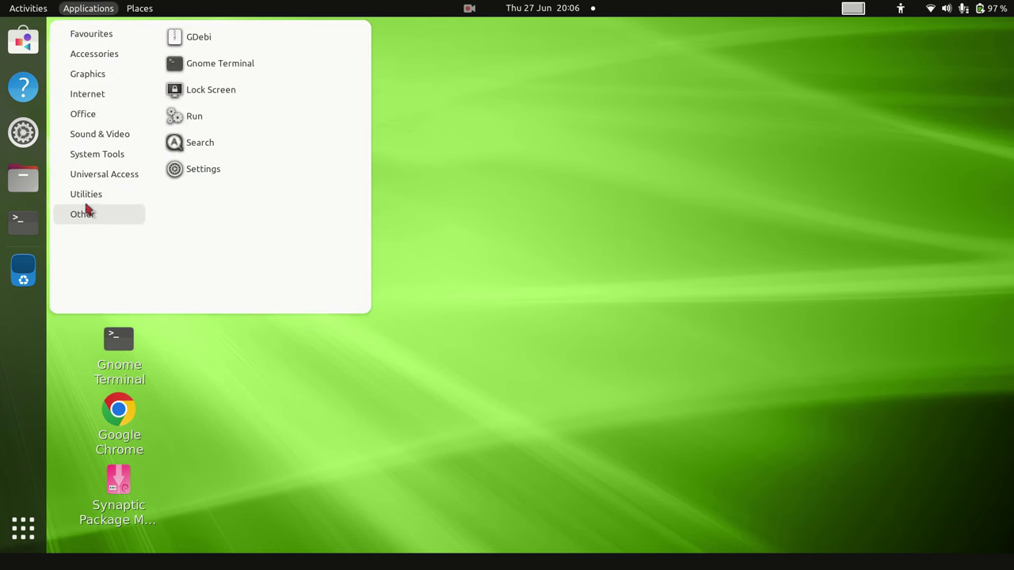
scroll(261, 252, down, 3)
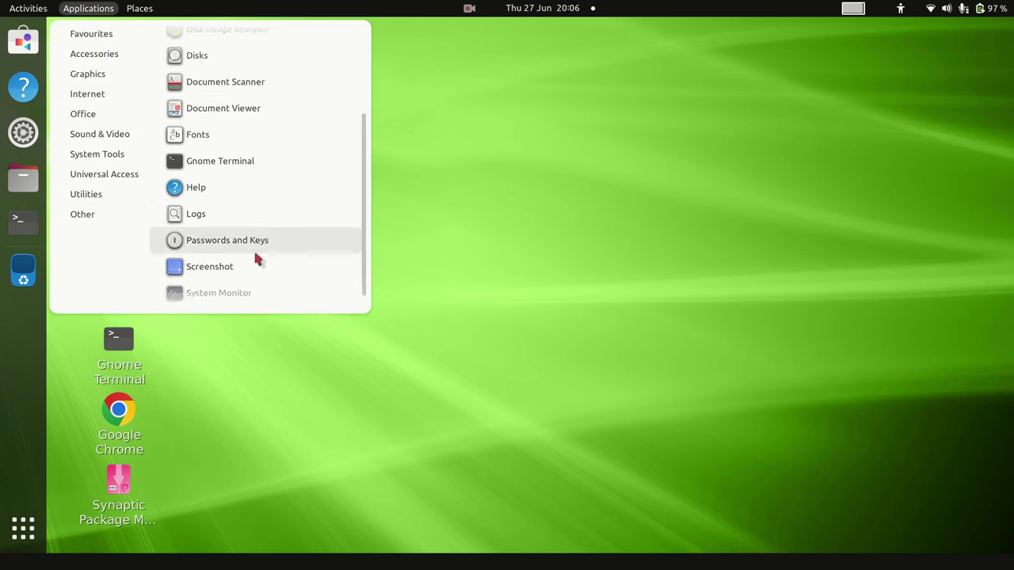
scroll(257, 260, down, 2)
click(227, 298)
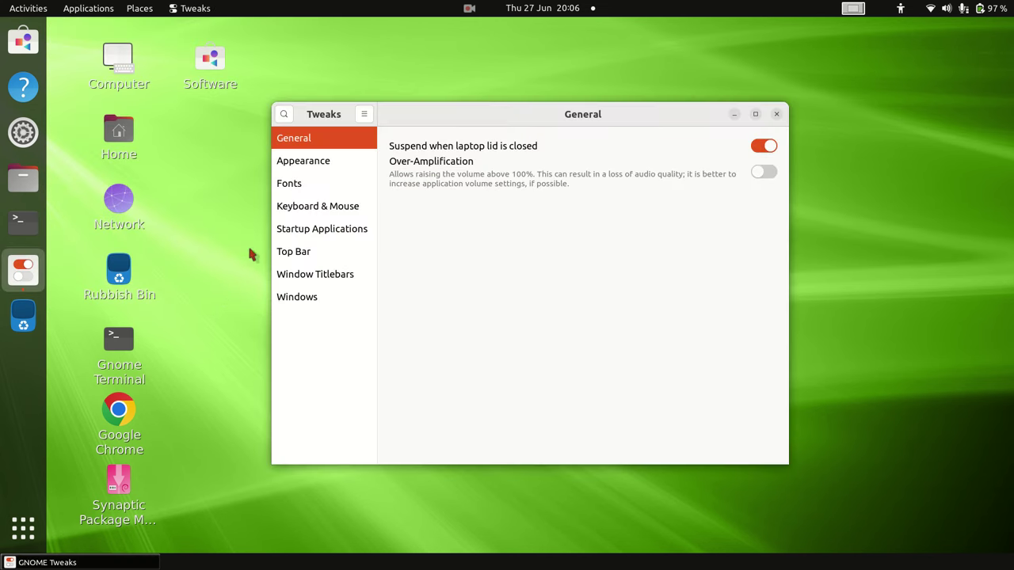
click(305, 163)
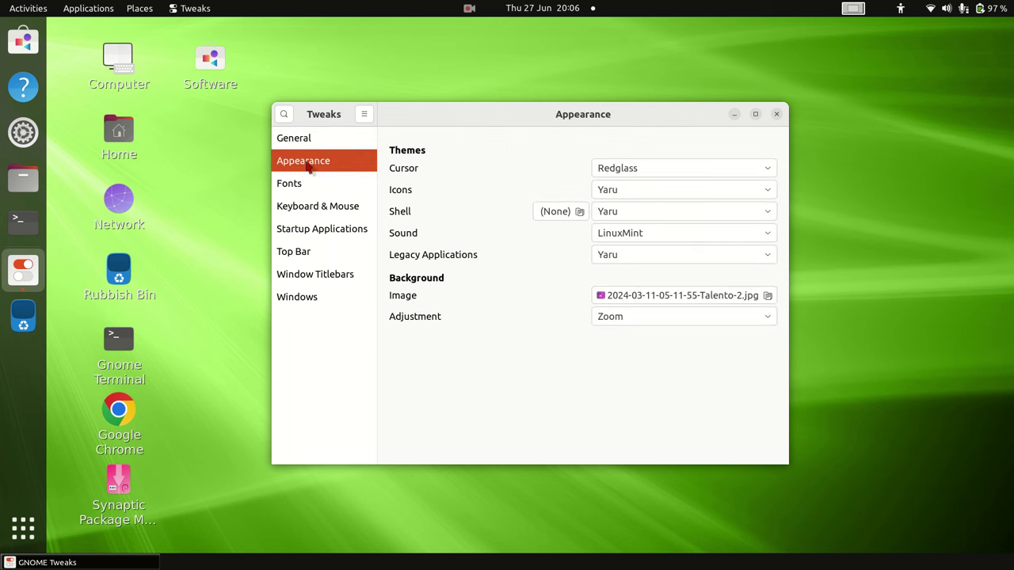
Try the Default Shell theme, check it with the application grid, and restore the Yaru Shell theme.
click(770, 213)
click(758, 207)
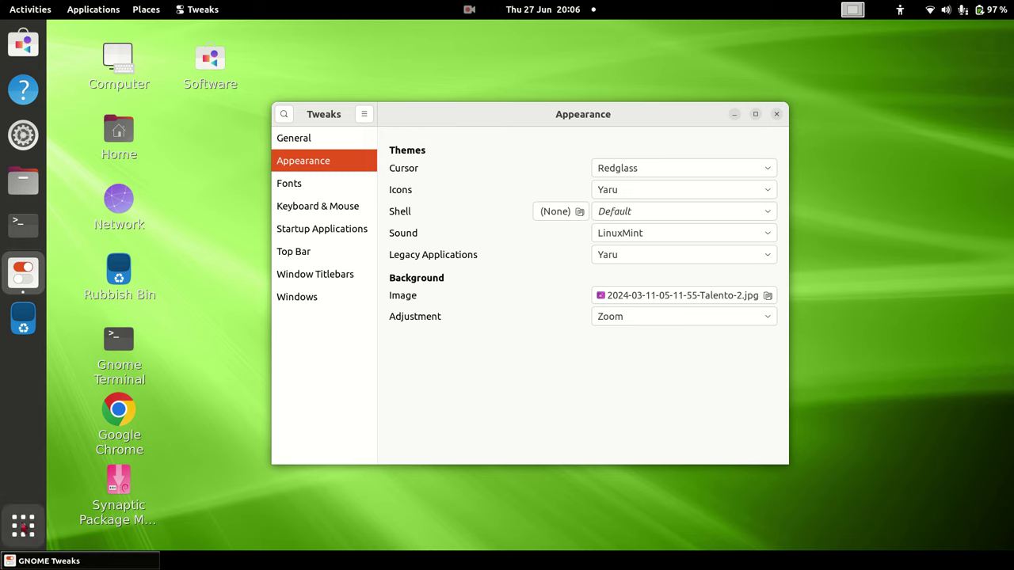
click(23, 526)
click(23, 526)
click(766, 213)
click(758, 231)
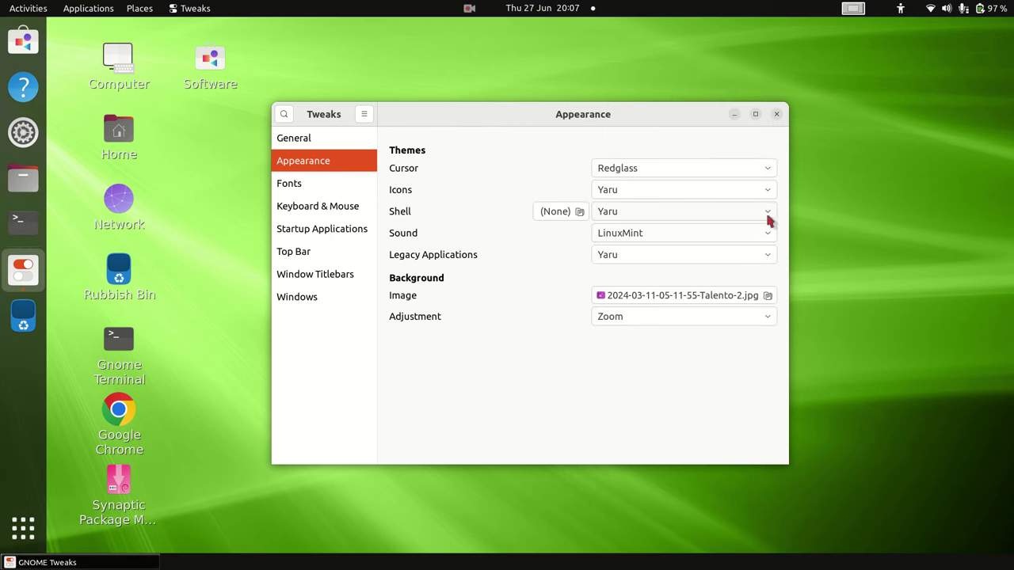
Set the Shell theme to Yaru-red, check the application grid, and close Tweaks.
click(767, 213)
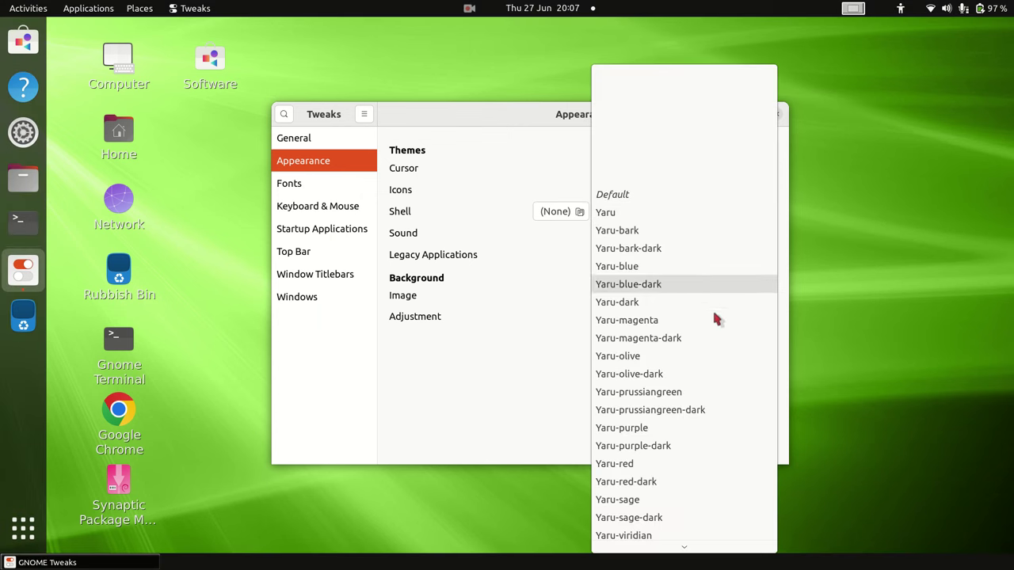
click(651, 465)
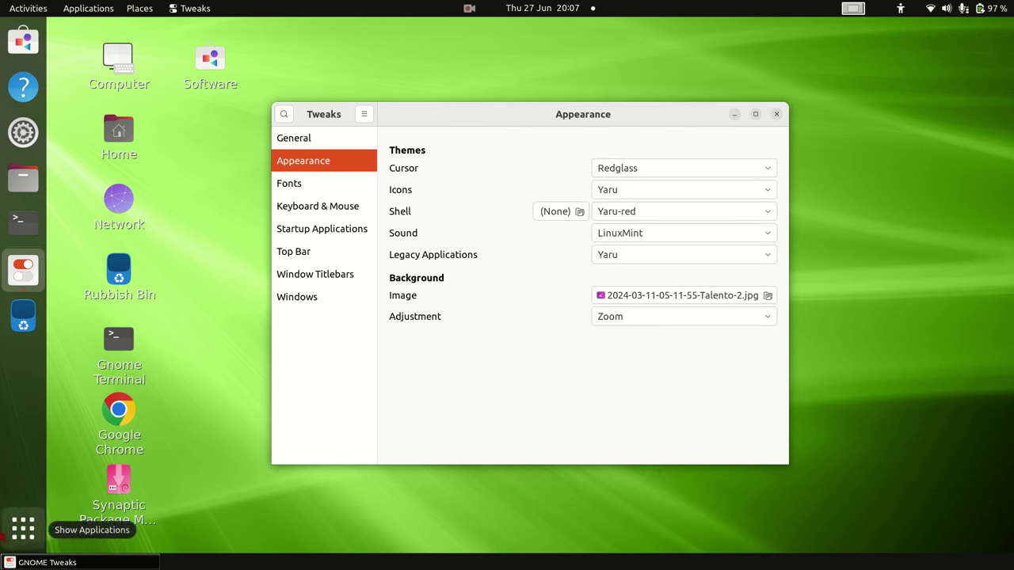
click(18, 533)
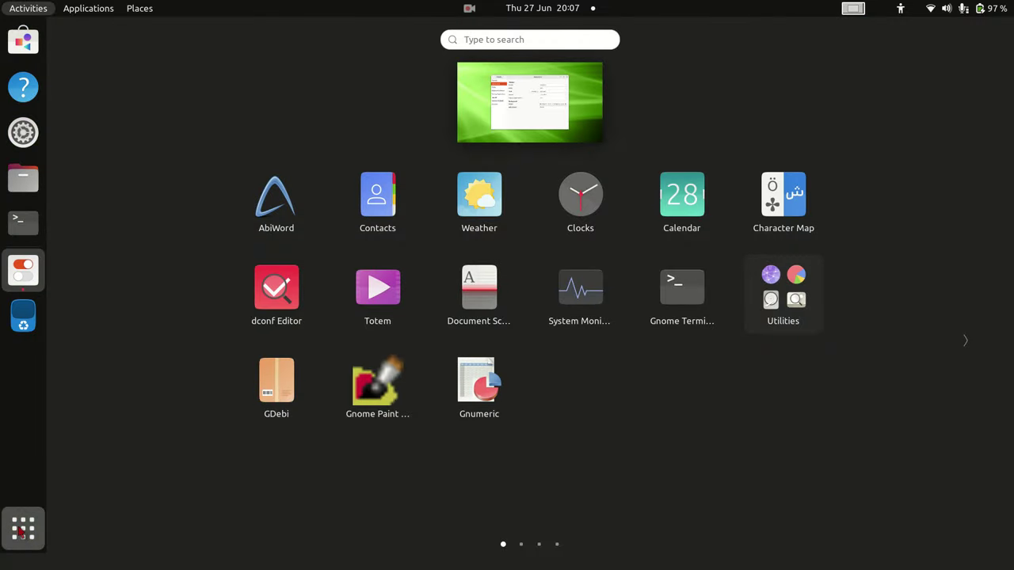
click(21, 533)
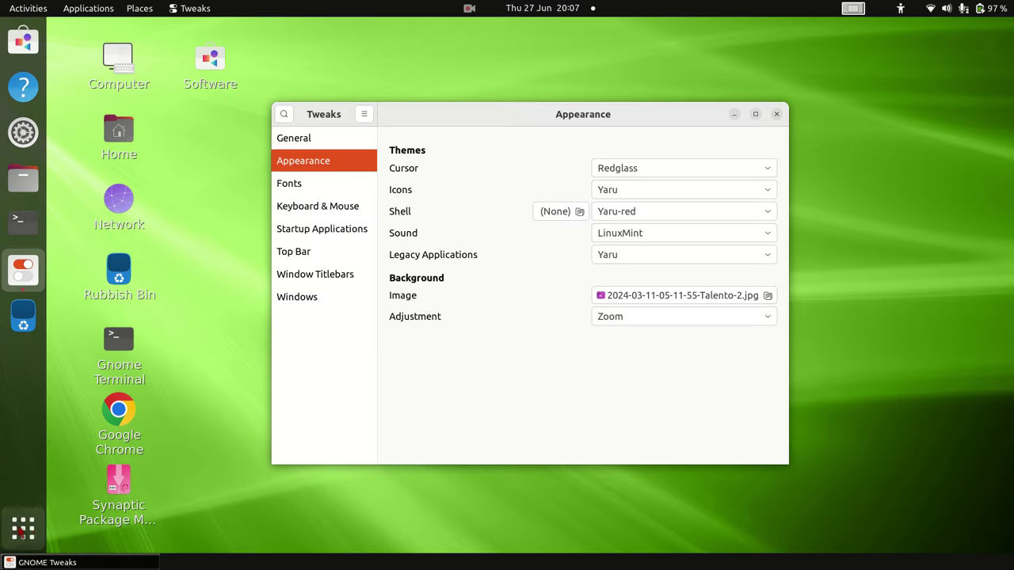
click(776, 114)
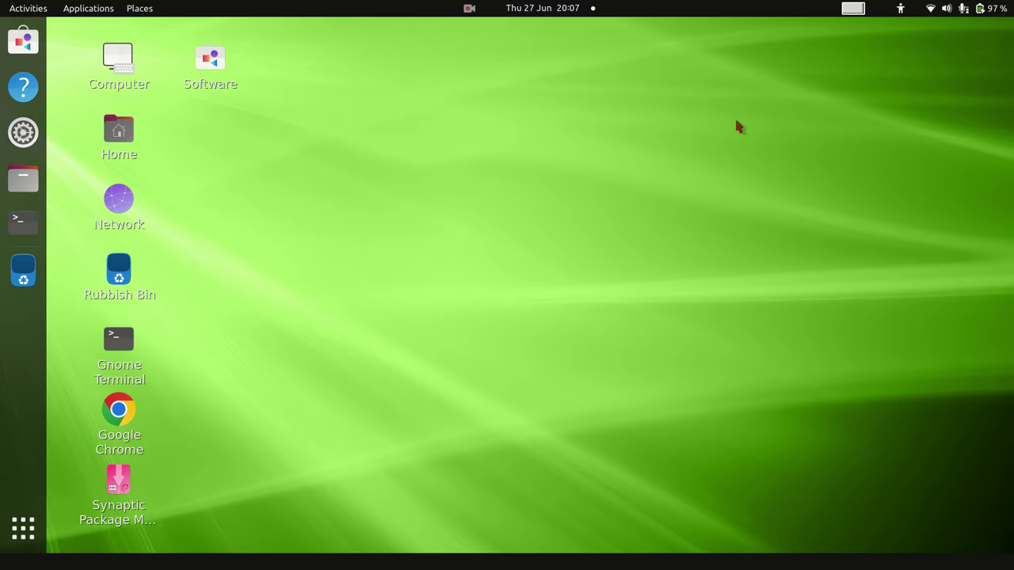
Search the application grid for "twe", open Tweaks from the results, and close it.
click(19, 529)
click(523, 40)
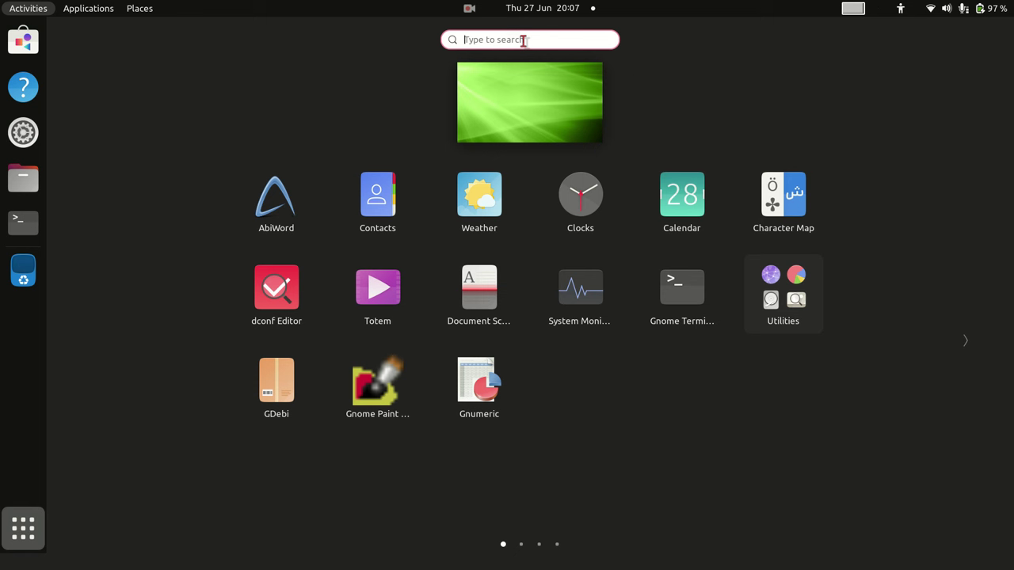
text(twe)
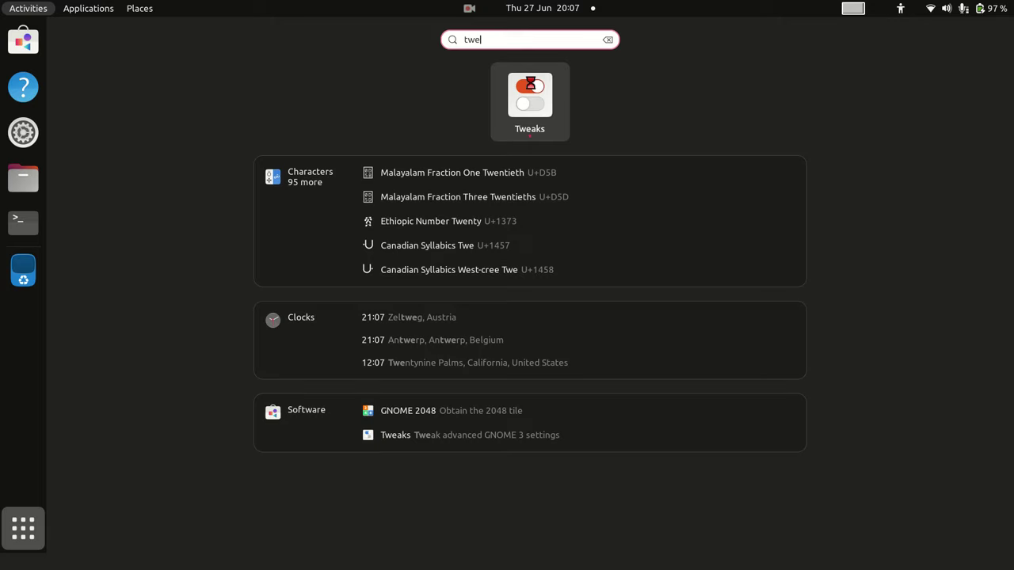
click(530, 88)
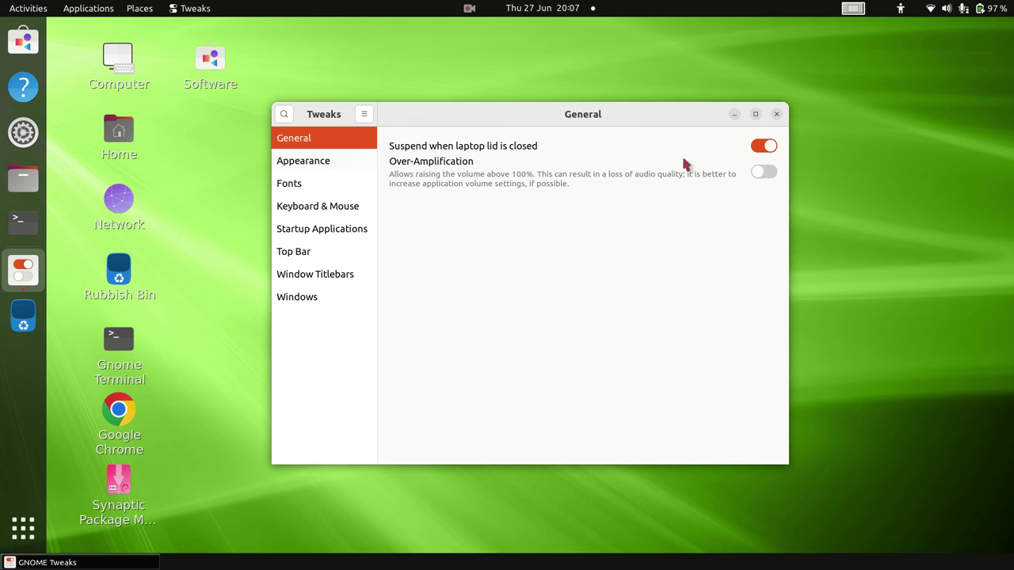
click(777, 115)
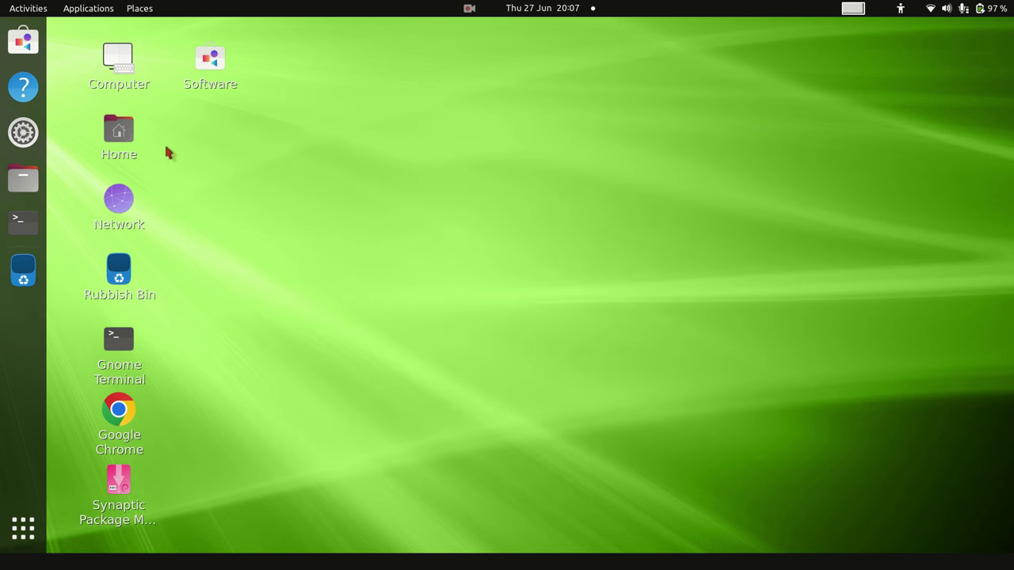
Open Settings and raise the system volume two steps.
click(23, 131)
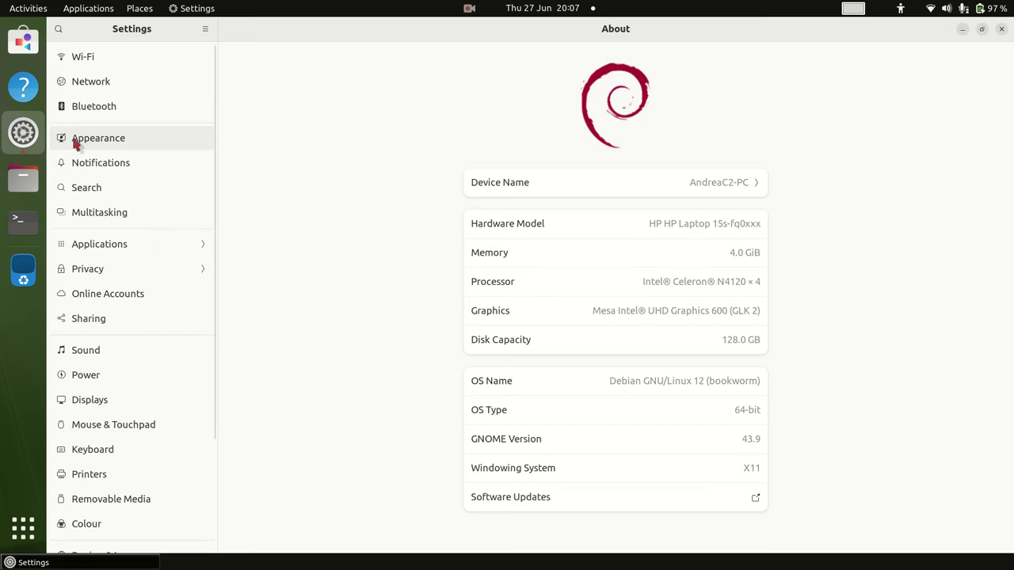
key(XF86AudioRaiseVolume)
key(XF86AudioRaiseVolume)
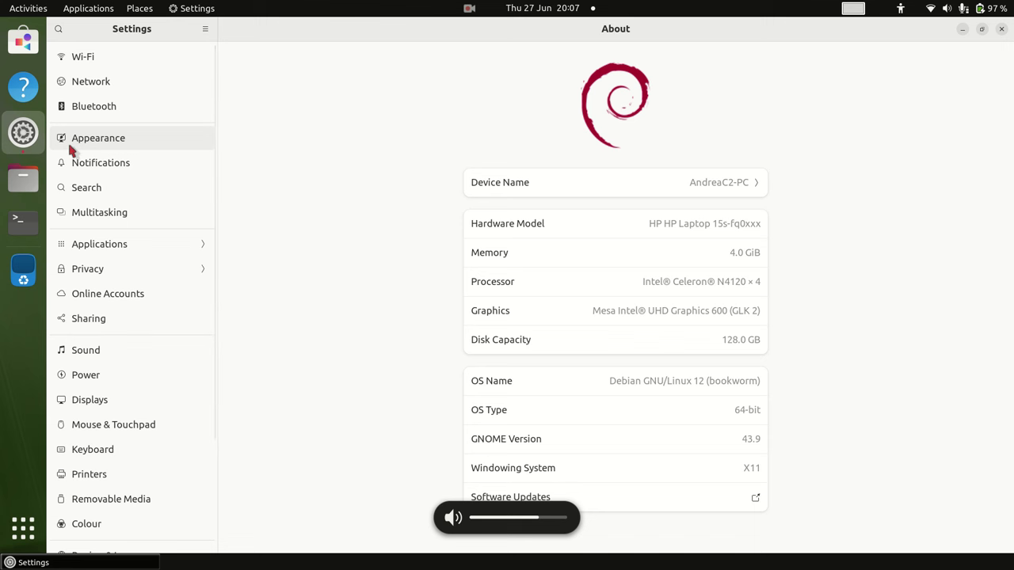
Apply the purple jellyfish picture as the desktop background in the Appearance settings and close Settings.
click(103, 143)
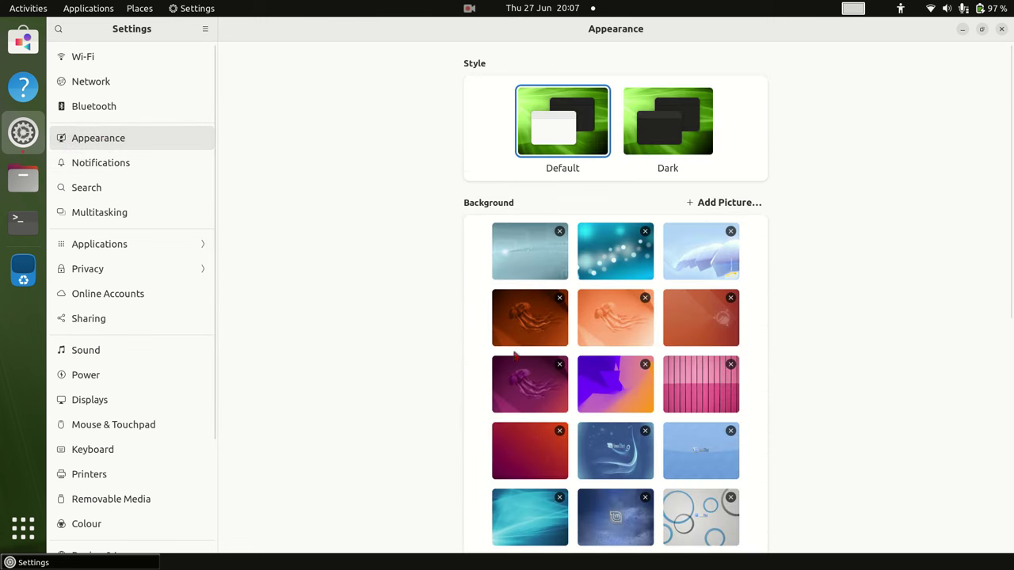
click(538, 375)
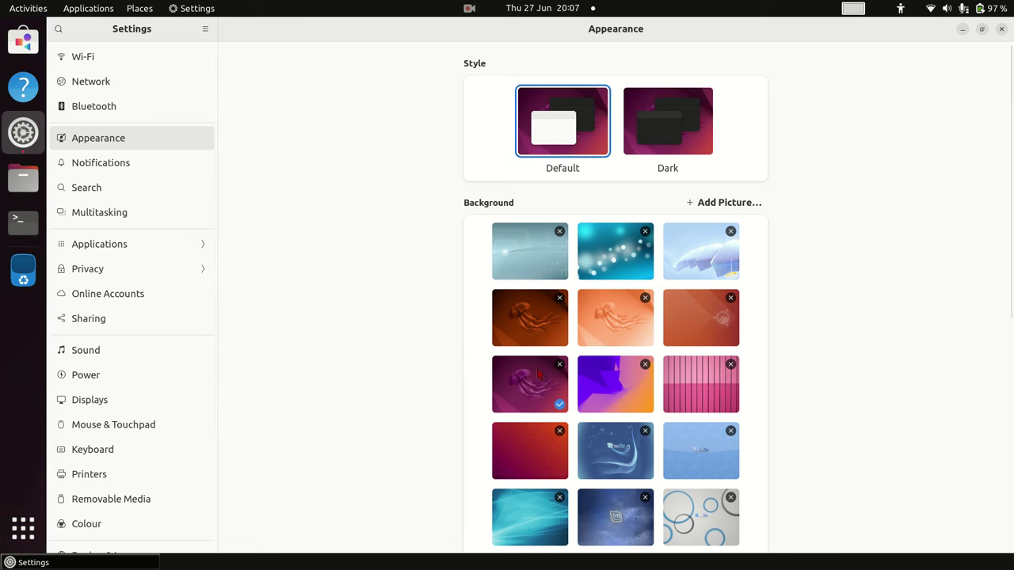
click(1001, 30)
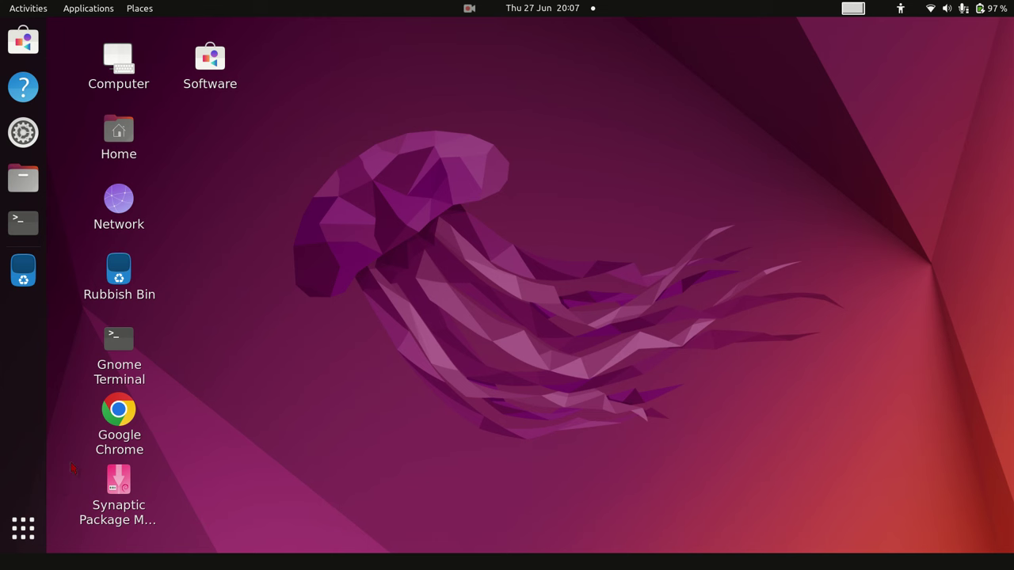
Browse the first three pages of the application grid and return to the desktop.
click(32, 532)
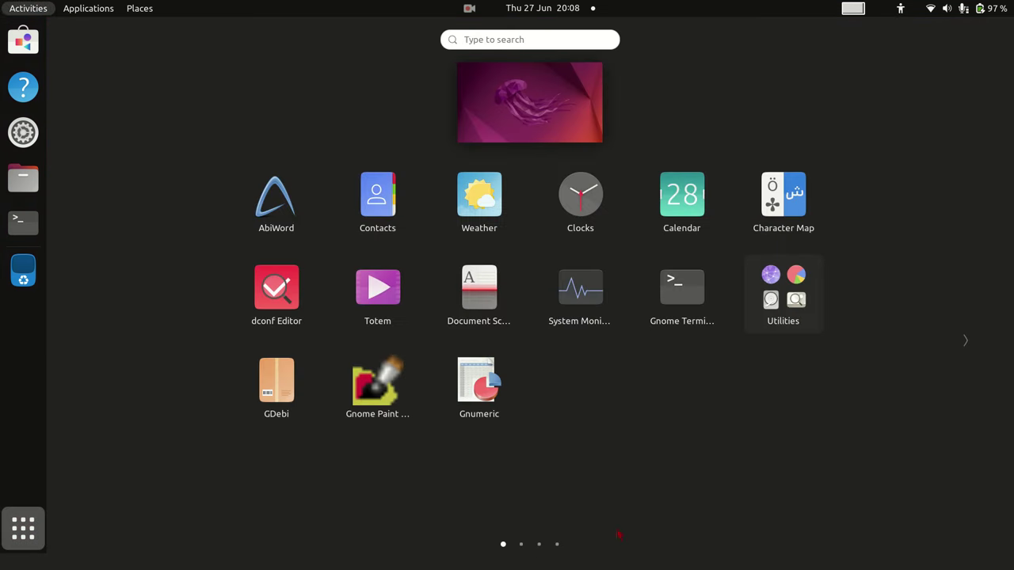
click(968, 341)
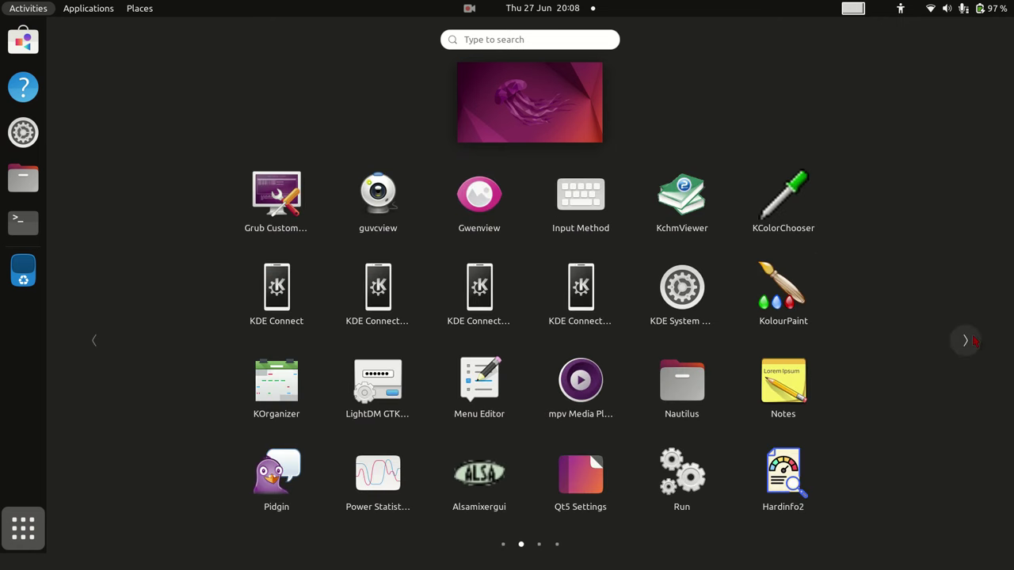
click(968, 340)
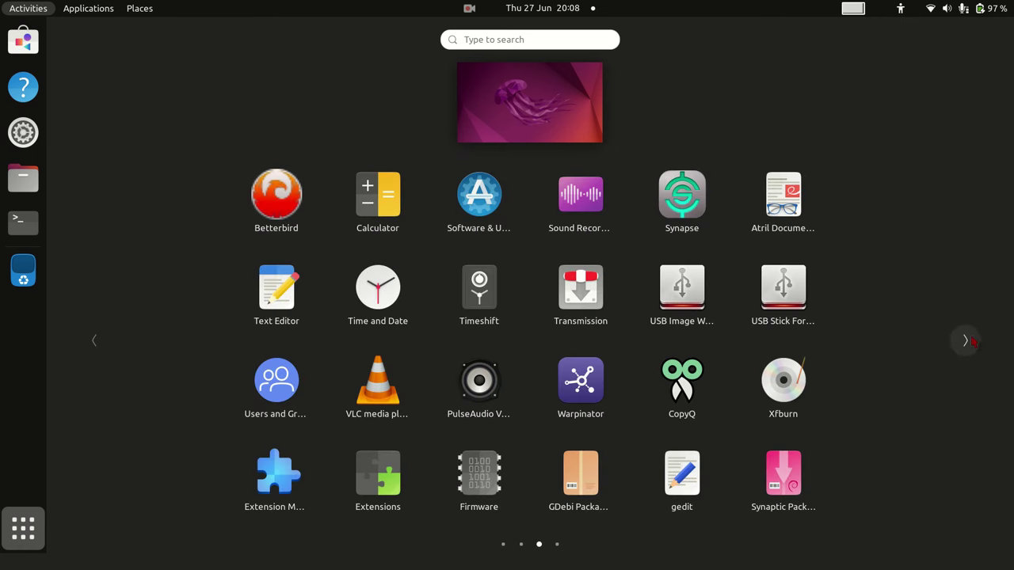
click(510, 125)
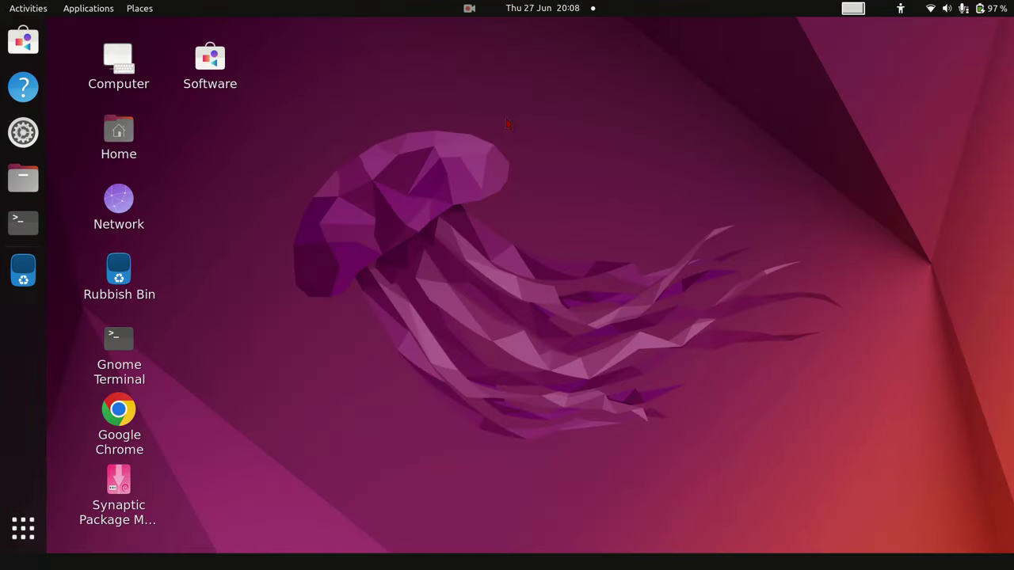
Reopen Settings, look through the available backgrounds, and view the About system information.
click(24, 132)
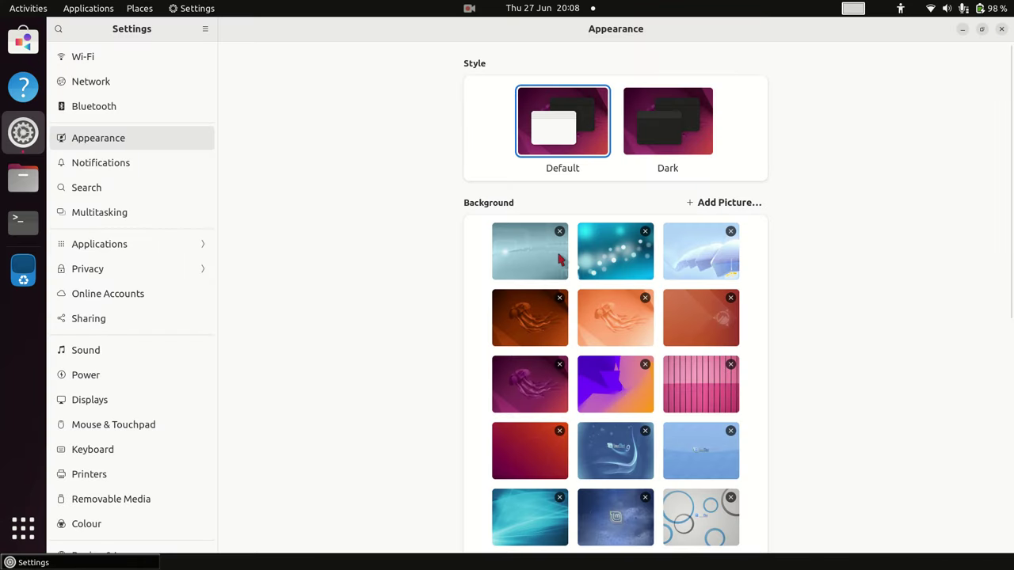
scroll(954, 283, down, 8)
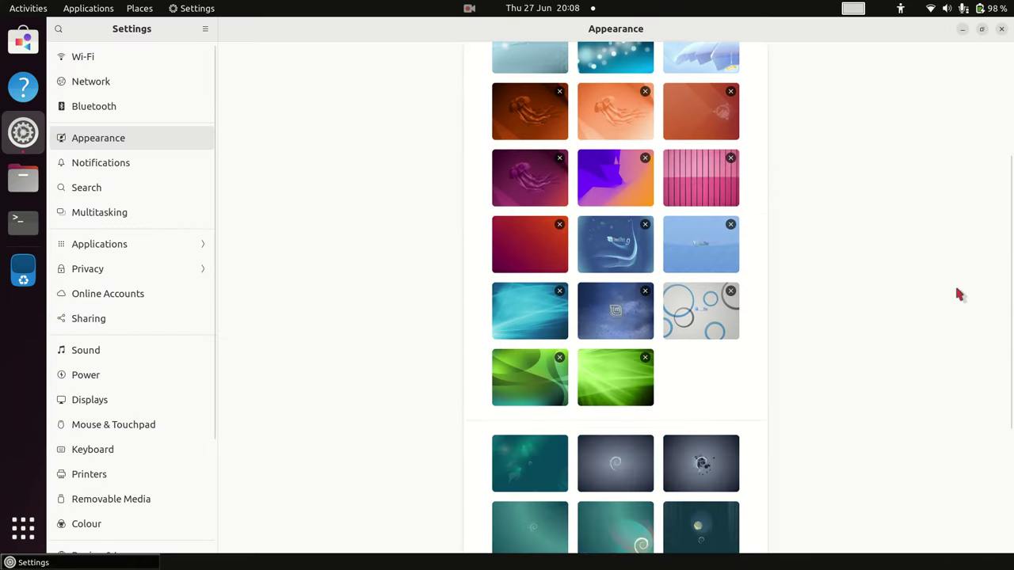
scroll(151, 482, down, 4)
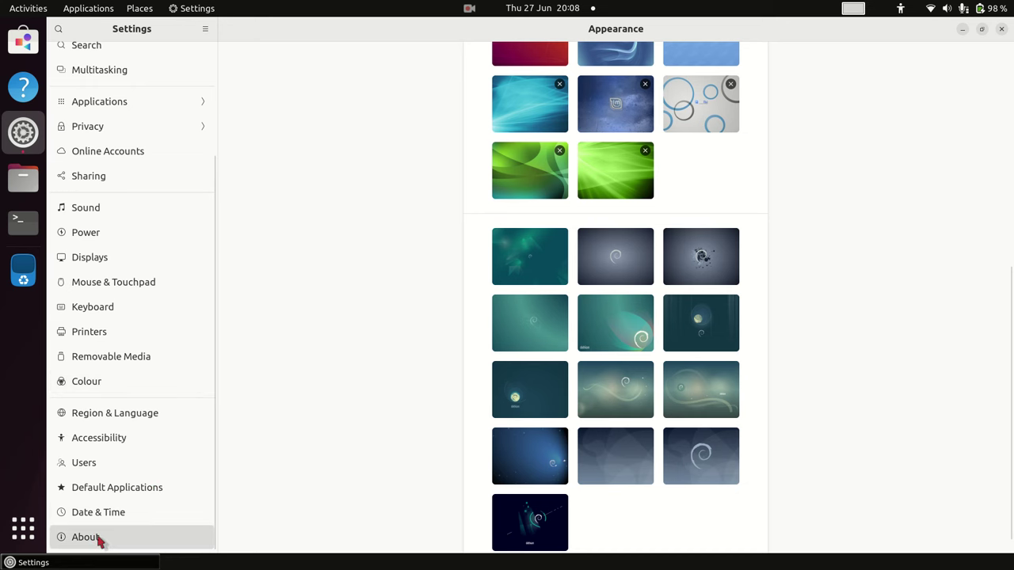
click(95, 538)
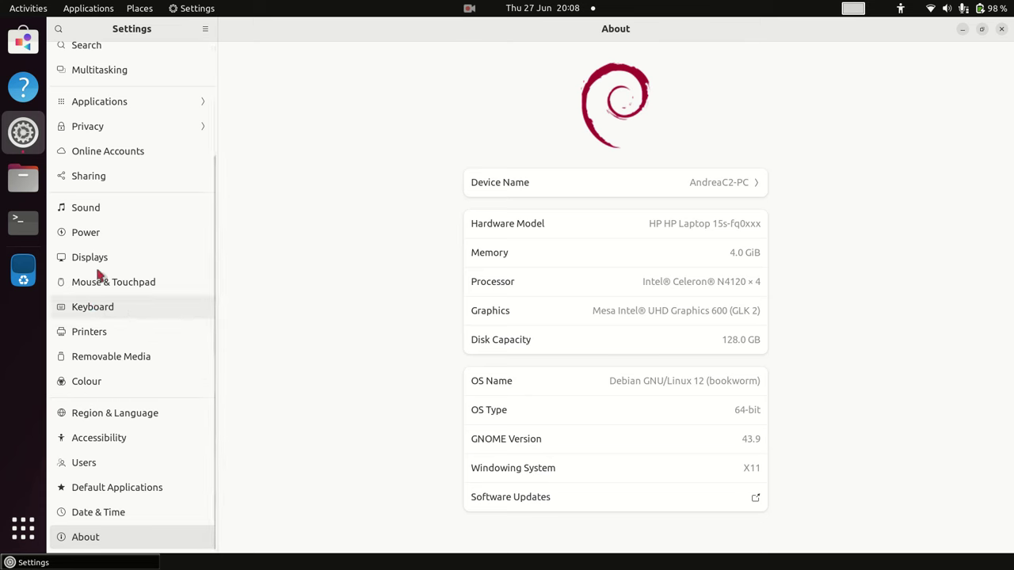
scroll(99, 274, up, 4)
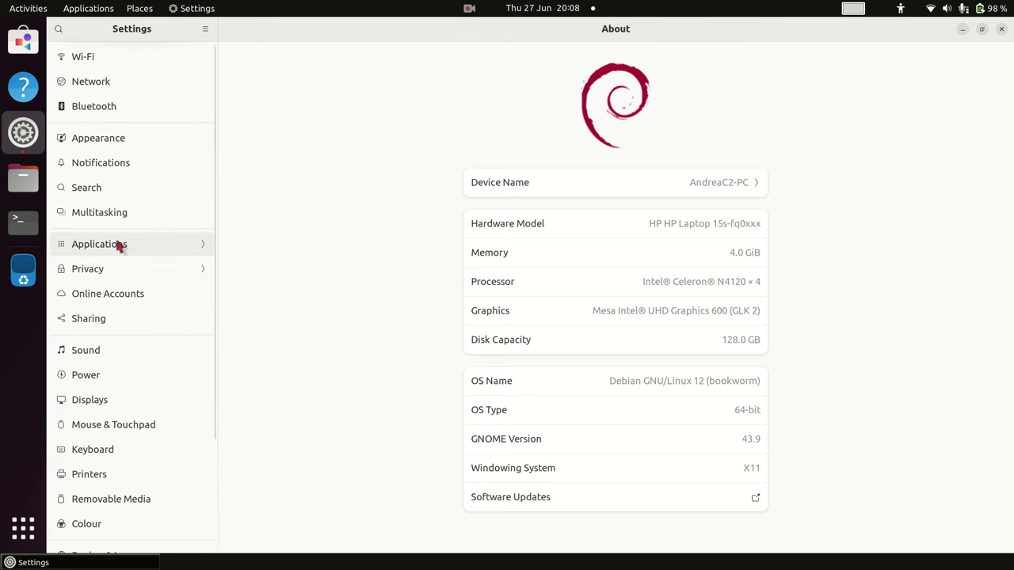
Set the light orange jellyfish picture as the desktop background in the Appearance settings and close Settings.
click(103, 143)
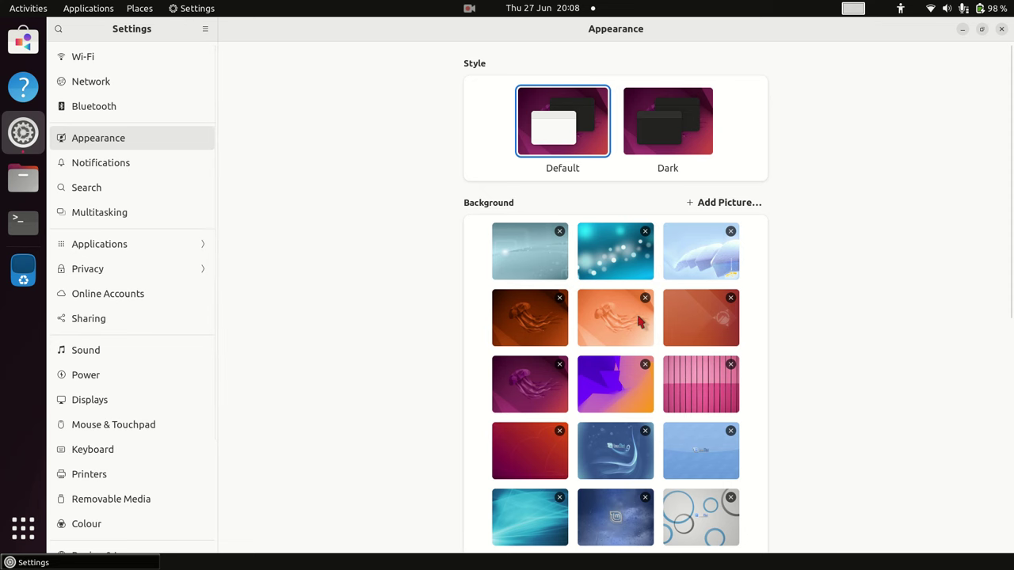
click(640, 321)
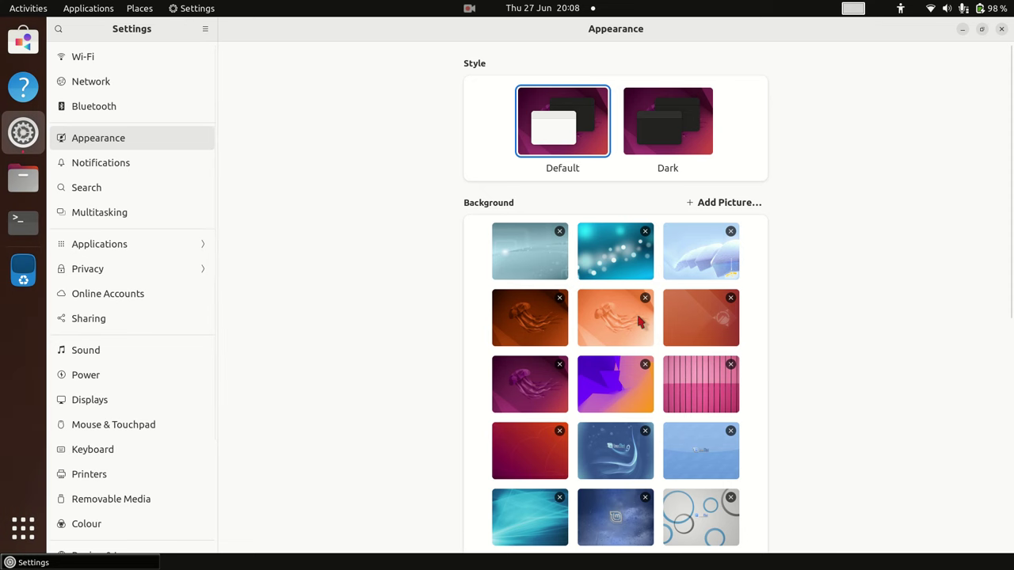
click(1001, 30)
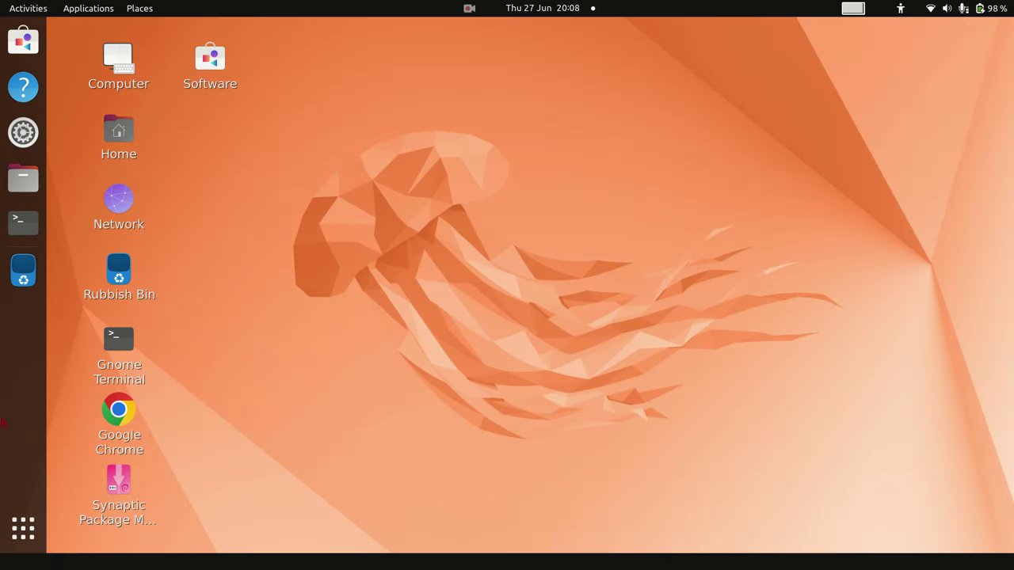
View the application grid, the Home folder and the File System, and close the file manager.
click(38, 534)
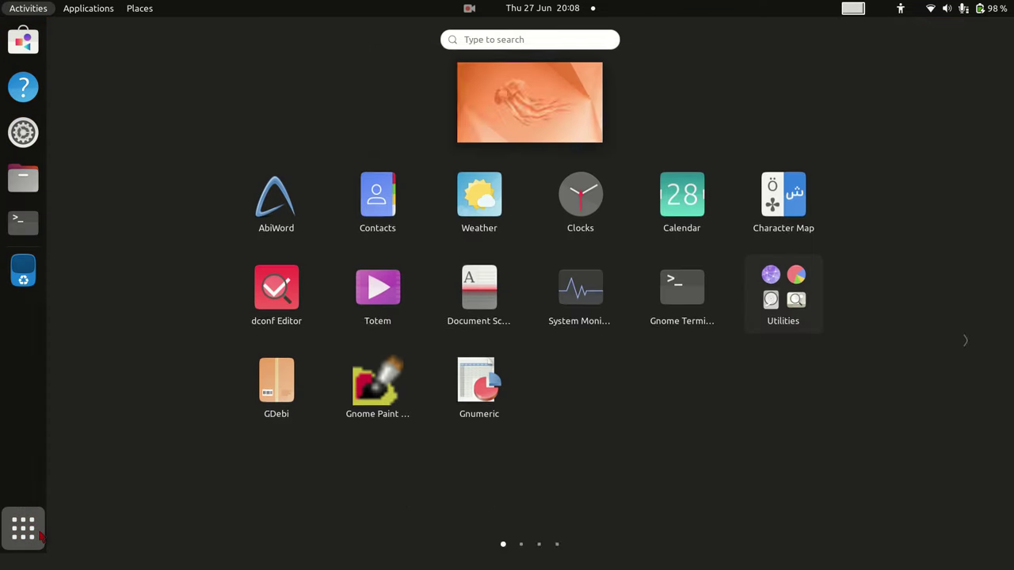
click(40, 536)
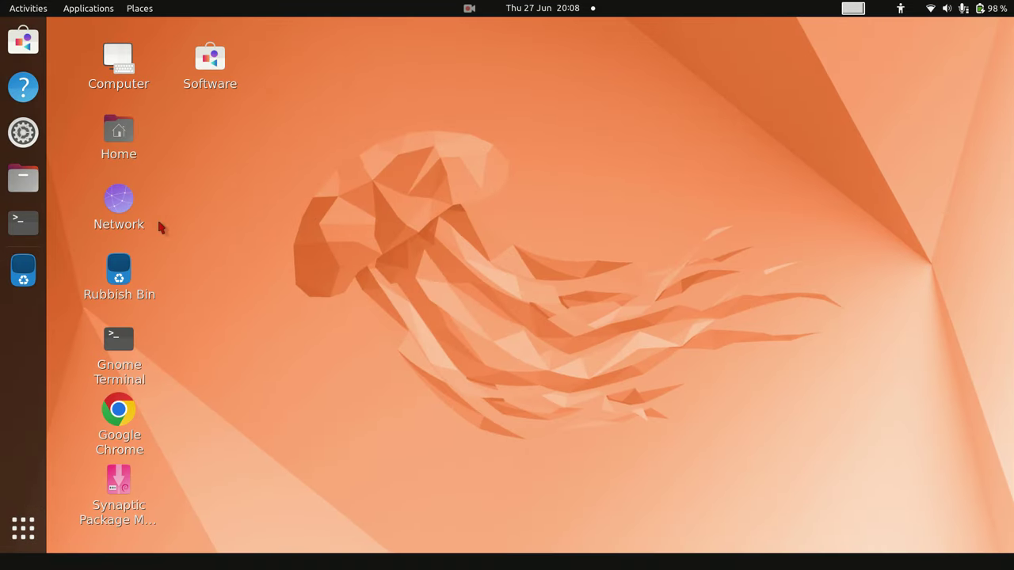
click(125, 130)
right_click(124, 128)
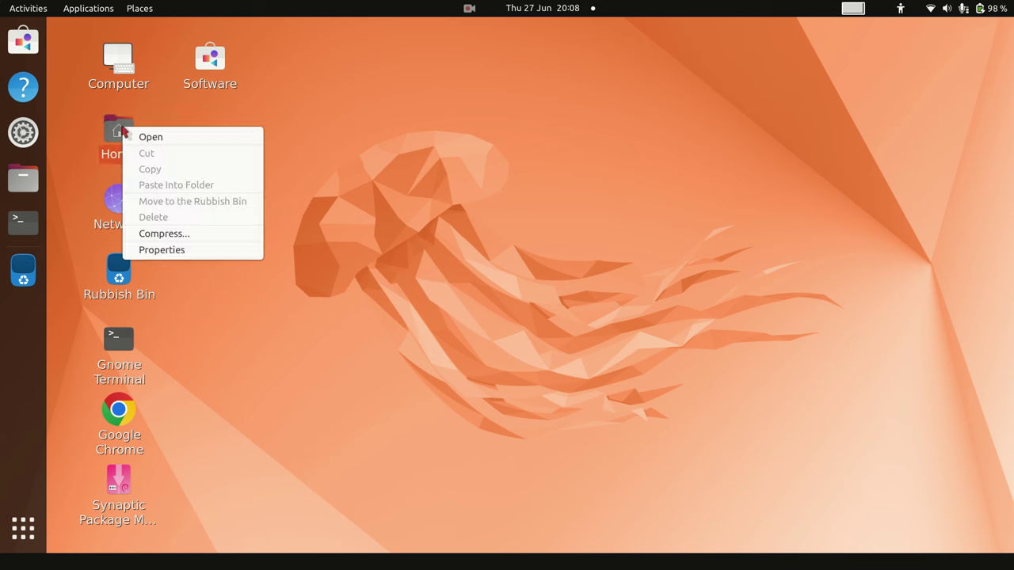
click(135, 136)
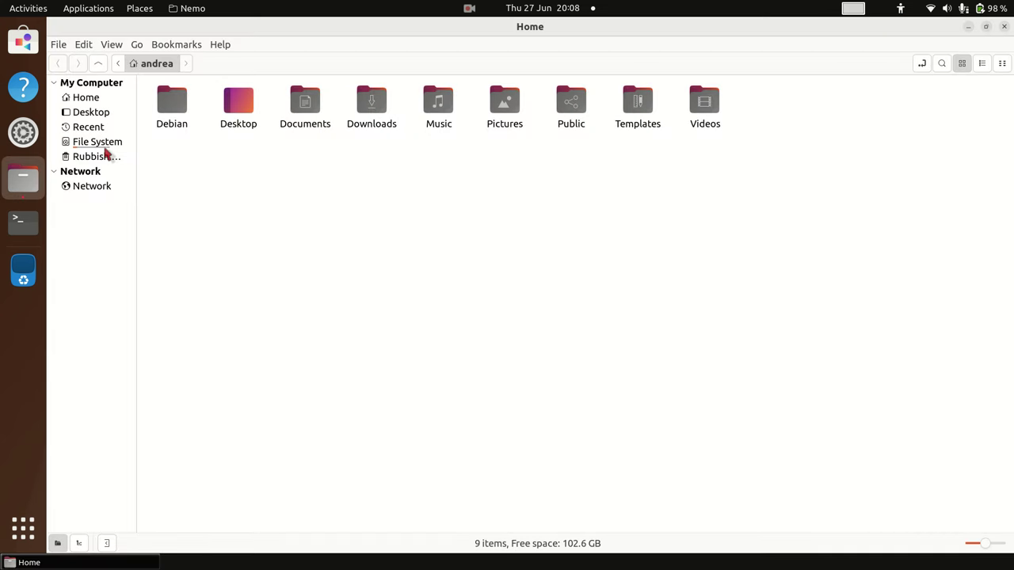
click(104, 148)
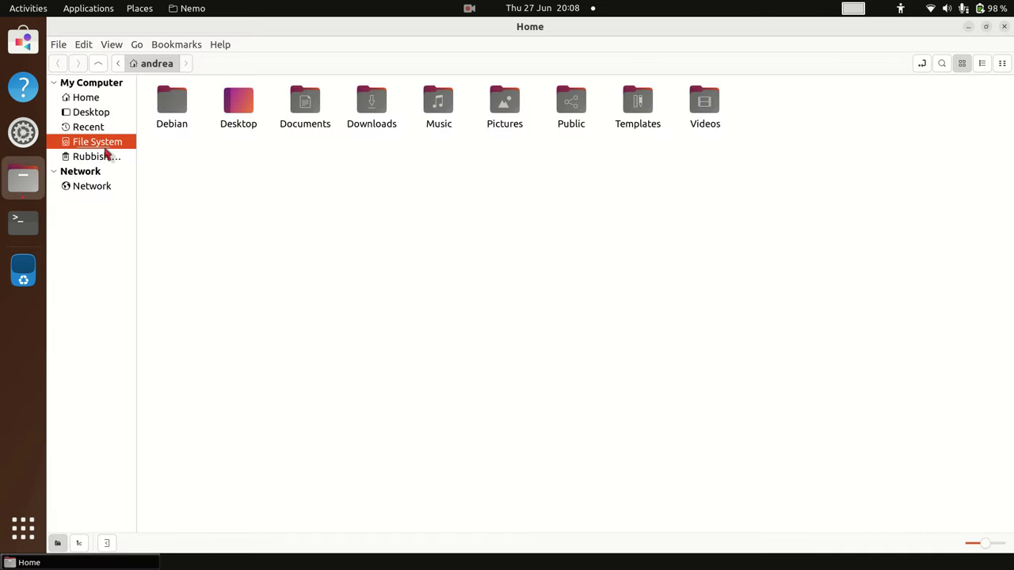
click(1002, 28)
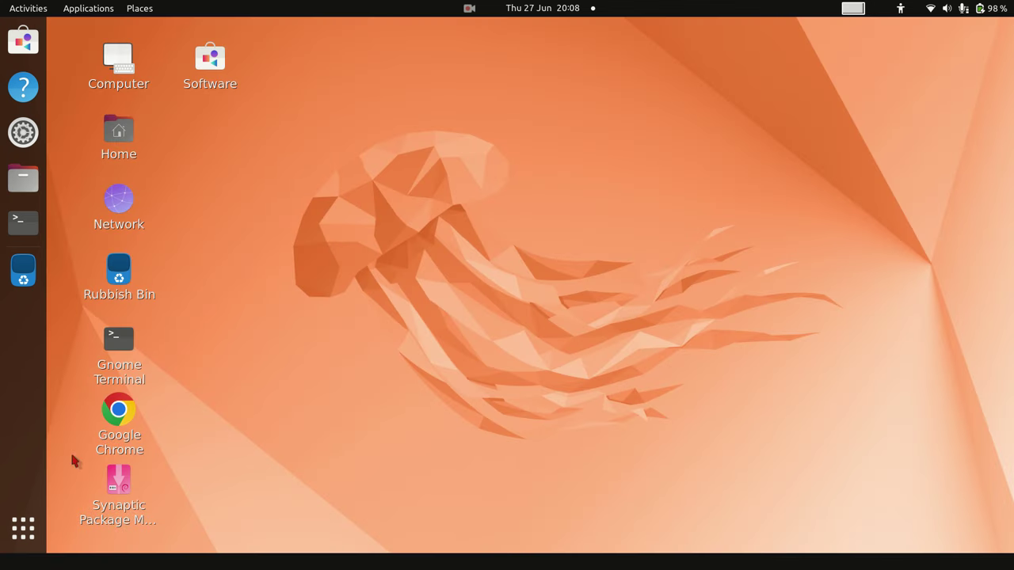
Search the installed applications for Tweaks and open it.
click(23, 529)
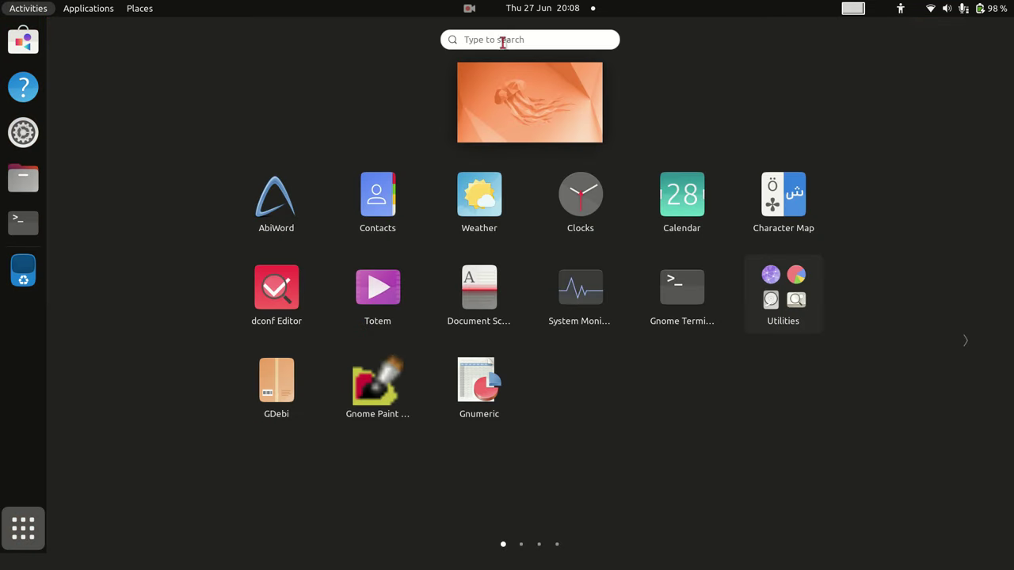
click(504, 40)
text(t)
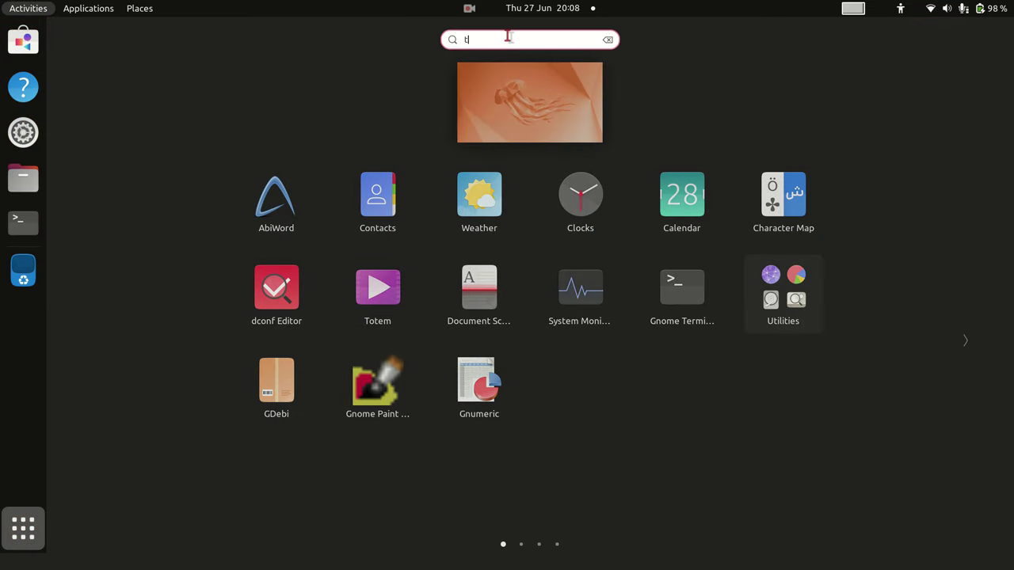
text(wea)
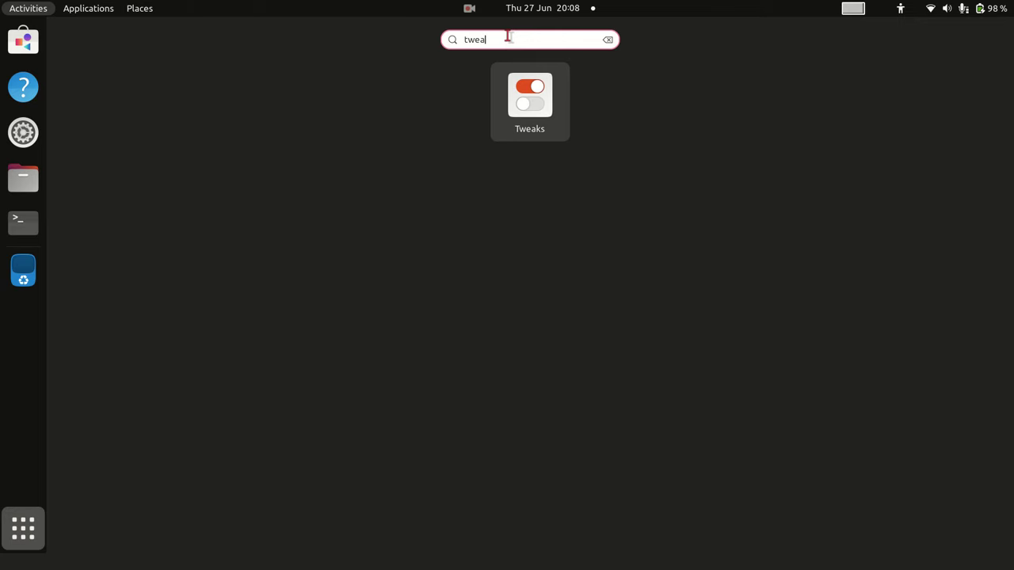
click(523, 95)
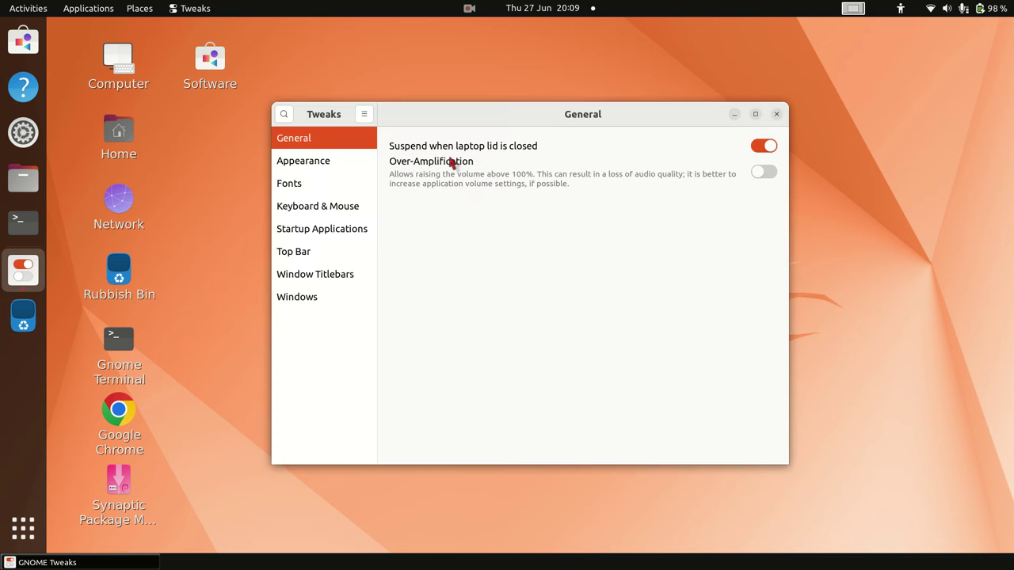
Set the icon theme to Humanity in the Appearance section of Tweaks.
click(323, 166)
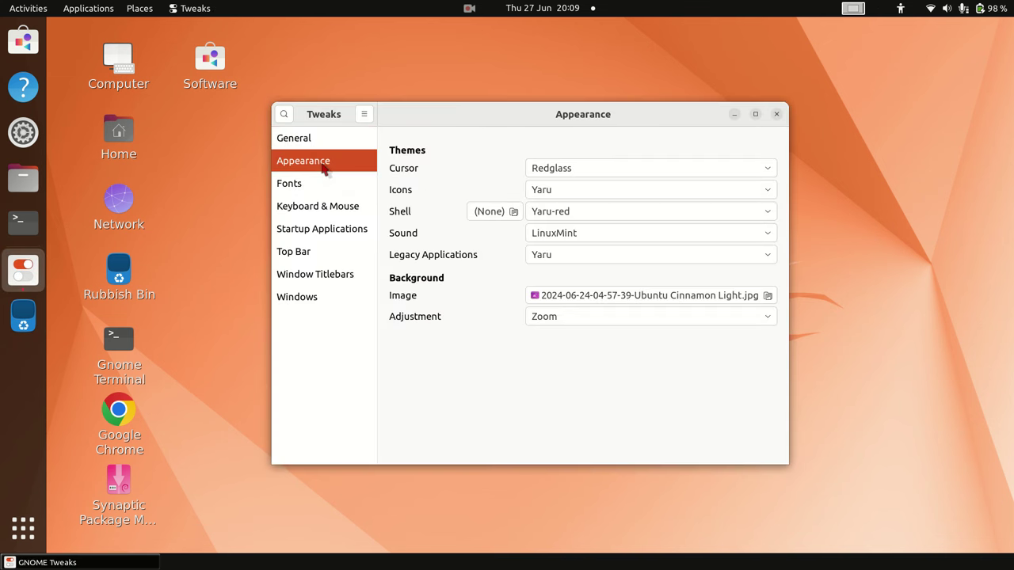
click(766, 191)
scroll(672, 170, up, 8)
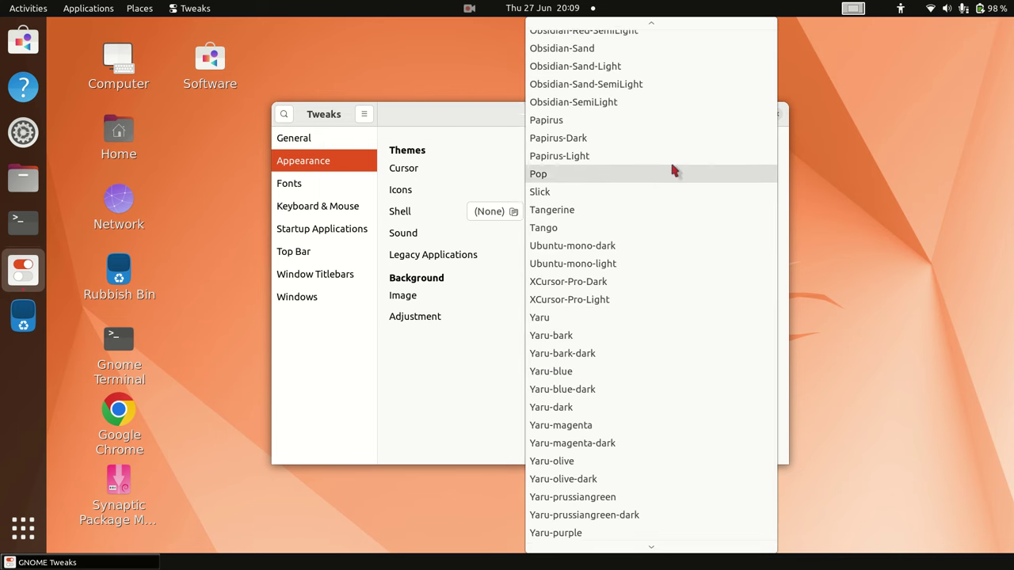
scroll(672, 171, up, 10)
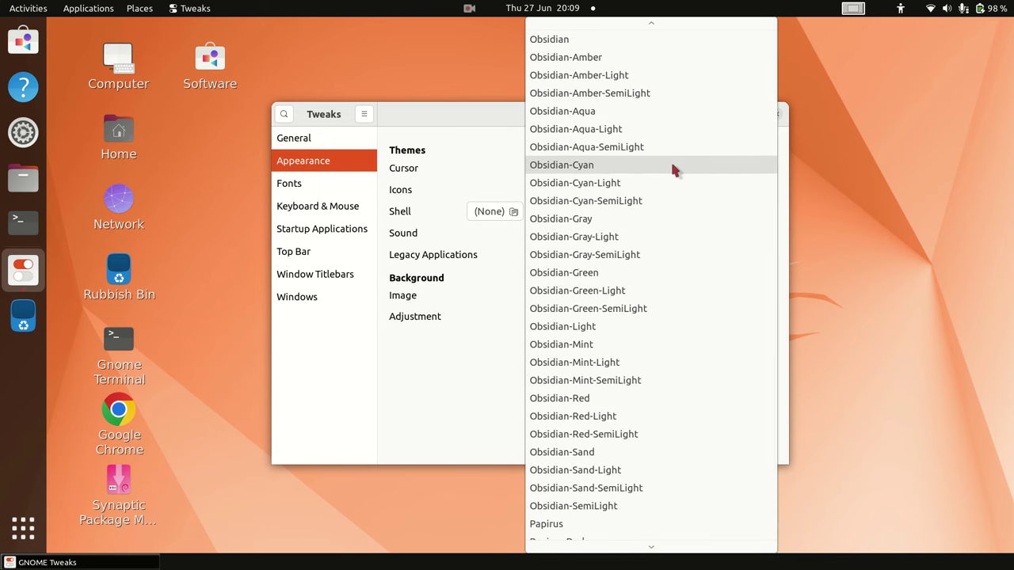
scroll(673, 170, up, 10)
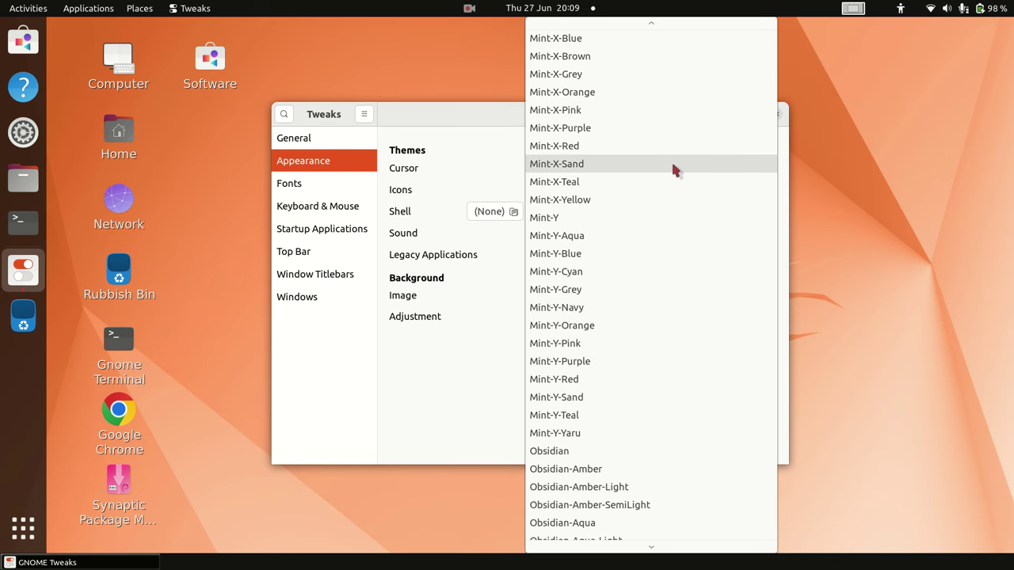
scroll(673, 170, up, 10)
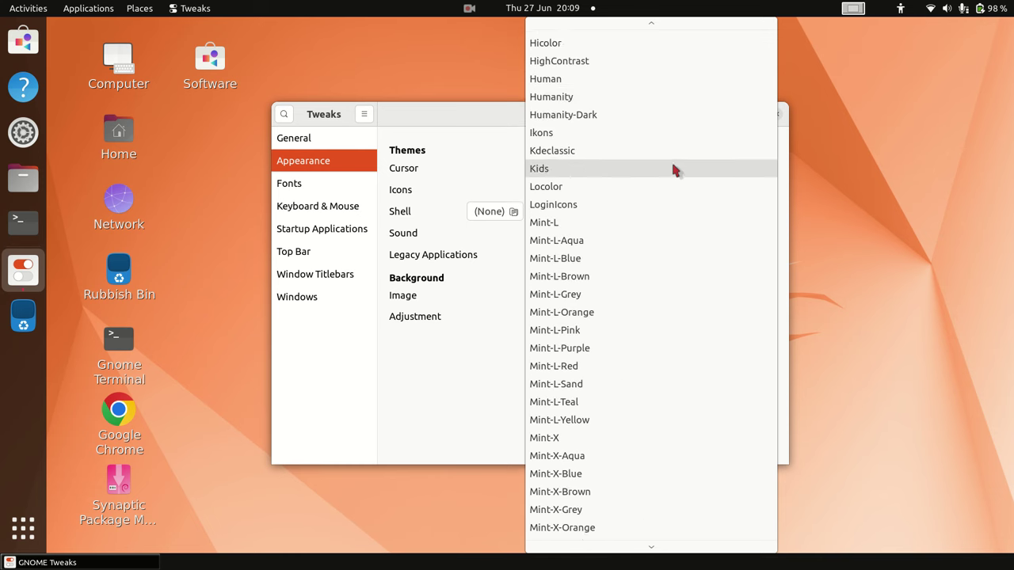
scroll(672, 170, up, 6)
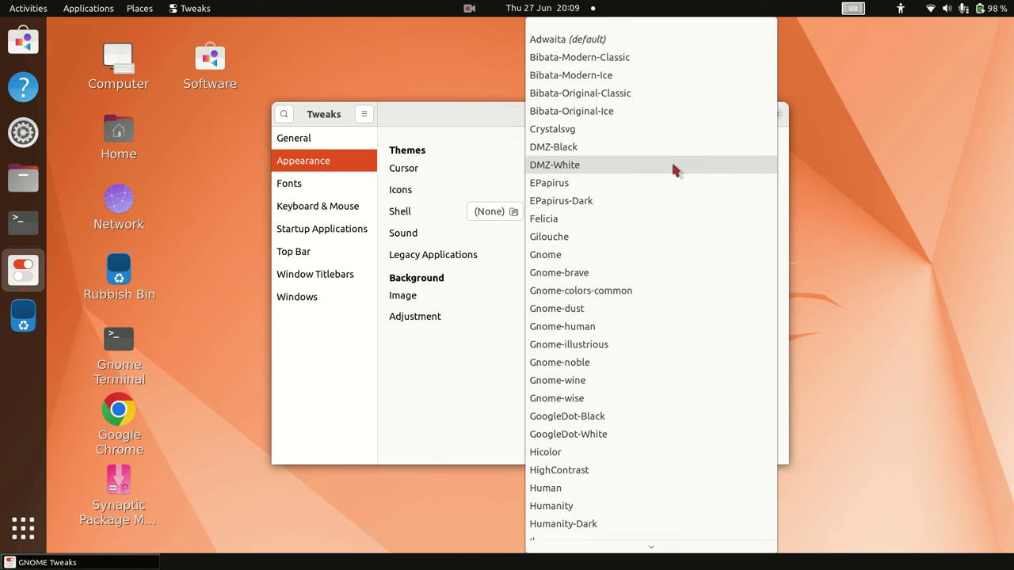
scroll(672, 182, down, 3)
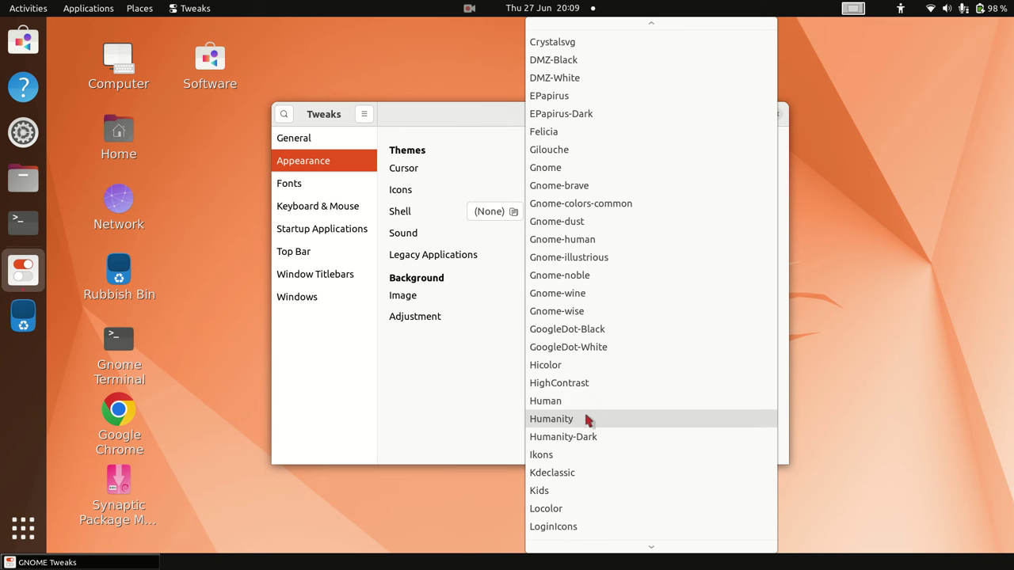
key(Escape)
key(Up)
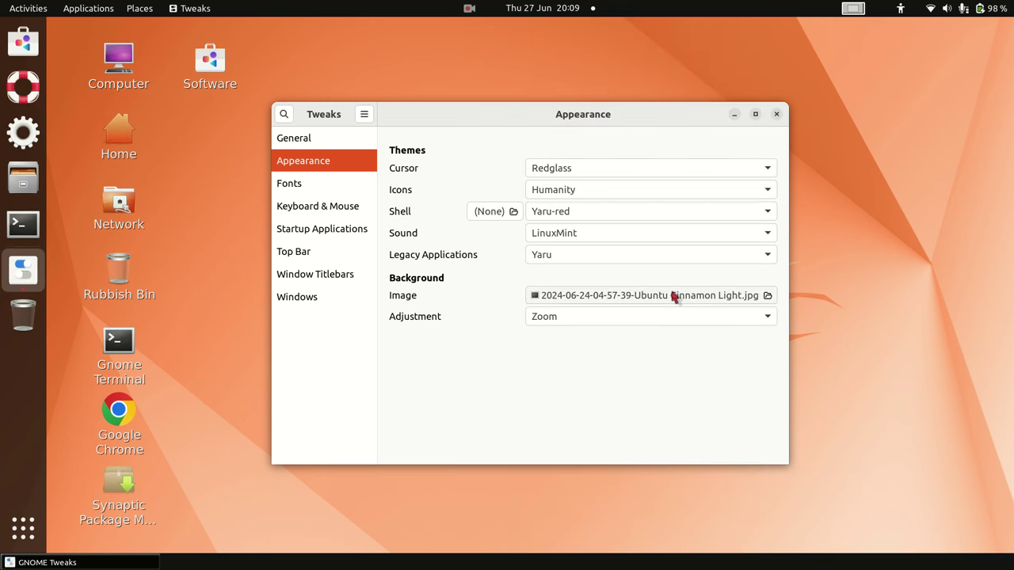
Set the Shell theme to Default in the Appearance section.
click(767, 212)
scroll(720, 118, up, 3)
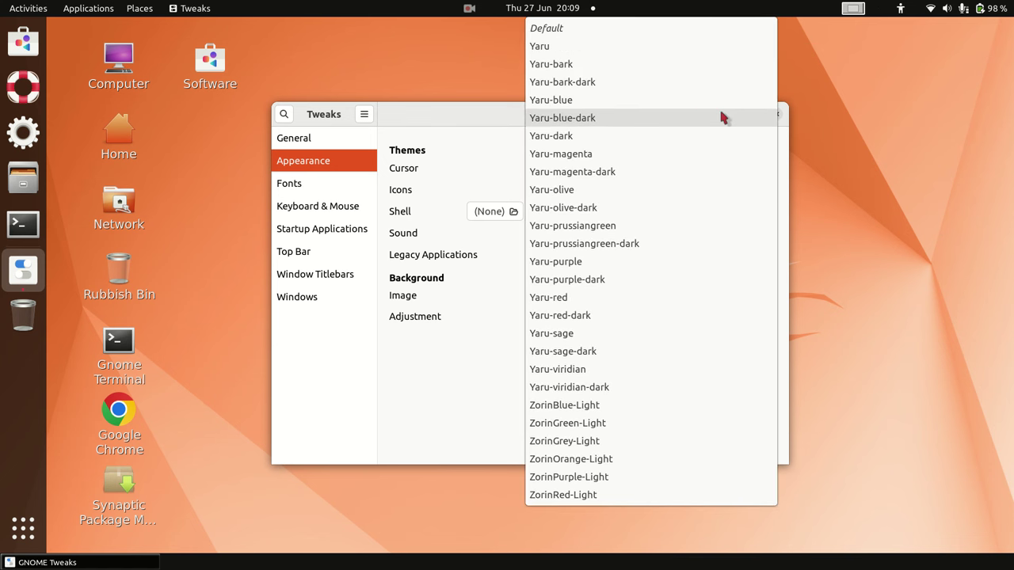
click(650, 28)
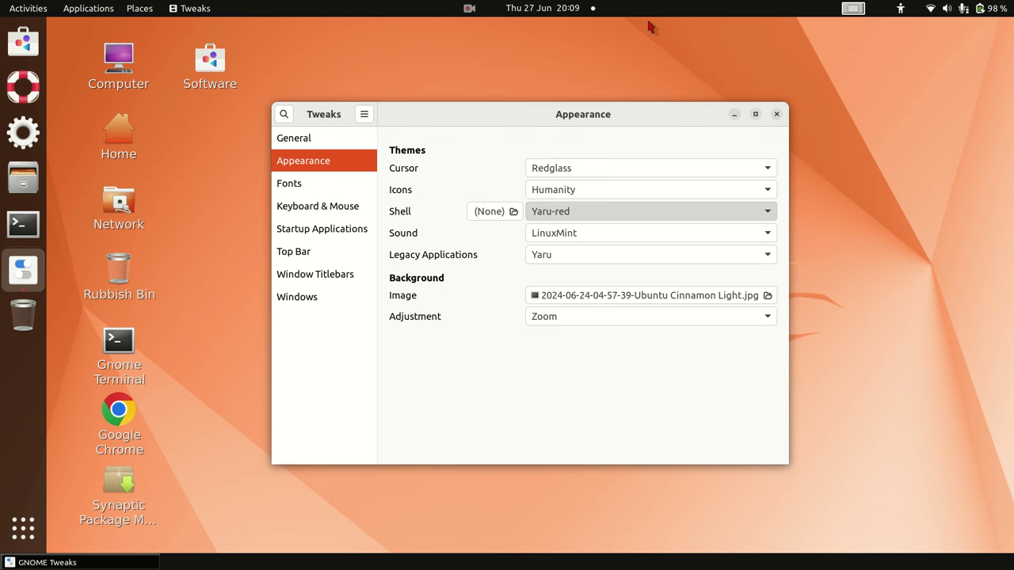
Set the Legacy Applications theme to Ambiance and close Tweaks.
click(769, 262)
scroll(764, 263, up, 4)
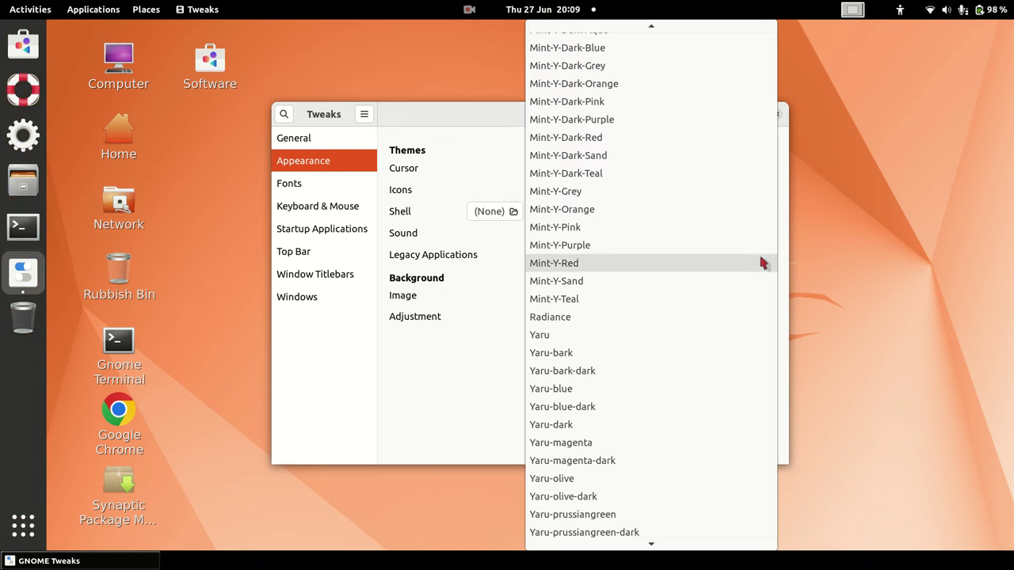
scroll(762, 263, up, 10)
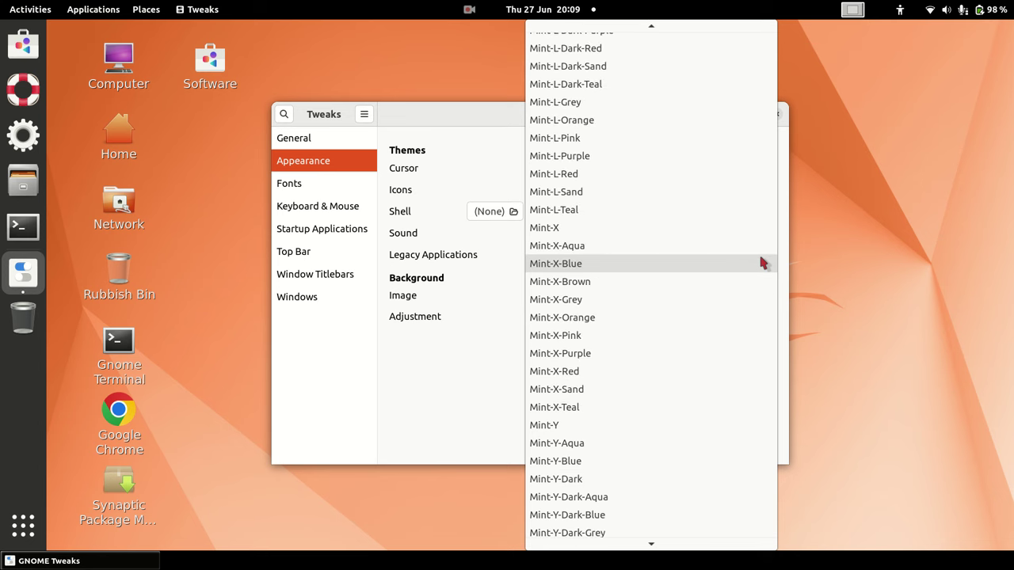
scroll(762, 263, up, 10)
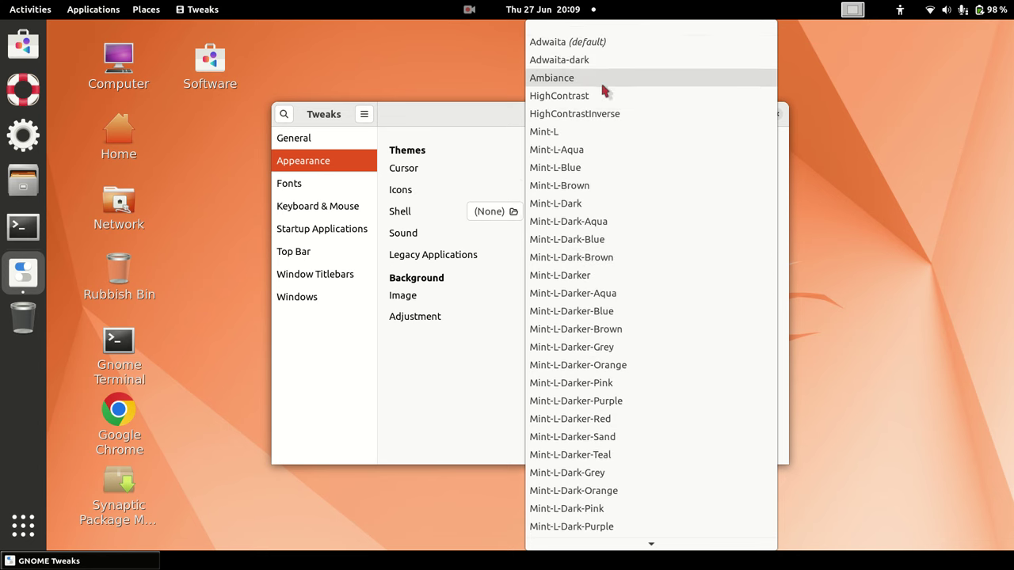
key(Escape)
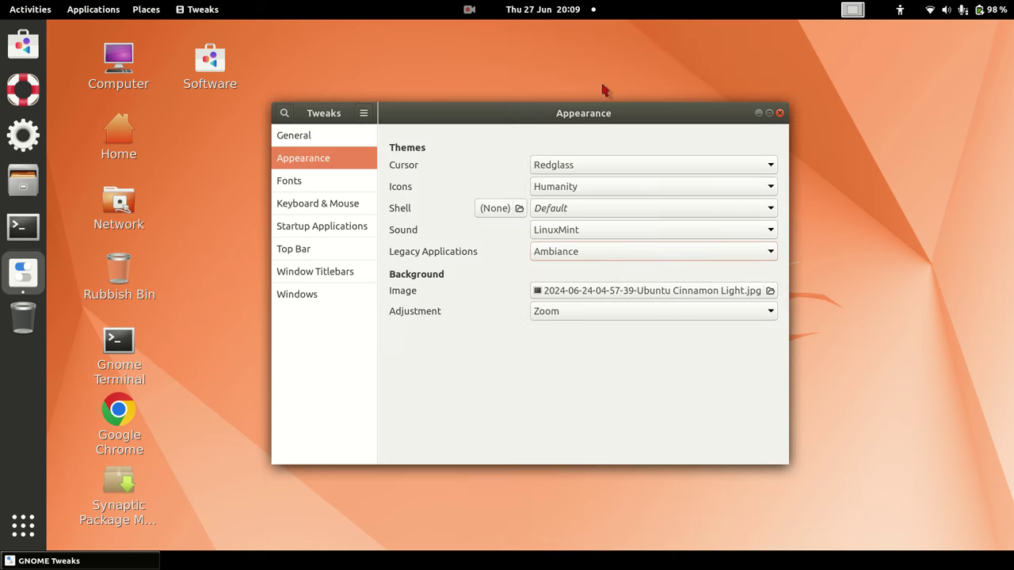
click(779, 113)
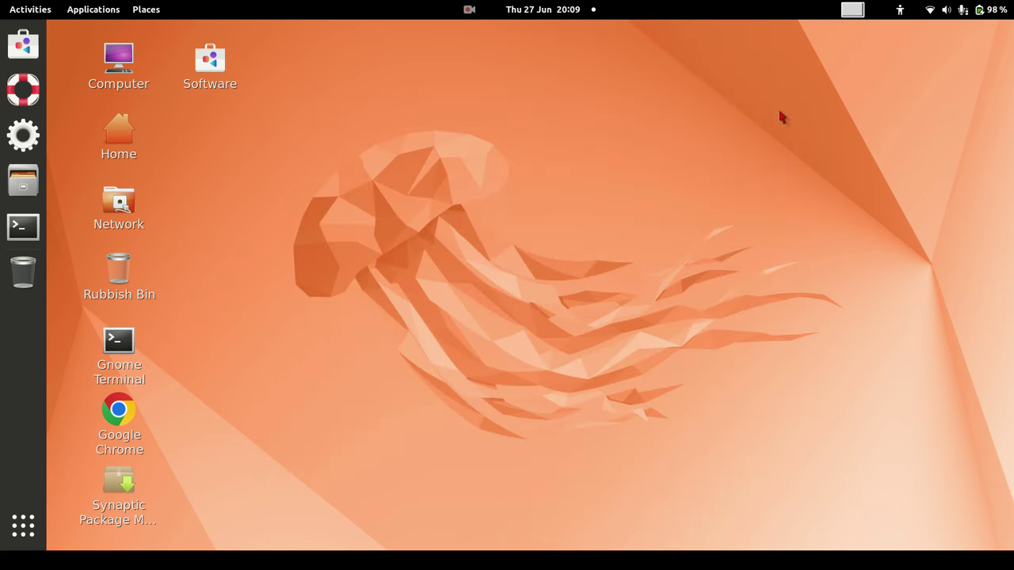
Browse all four pages of the application grid with the new icons and return to the desktop.
click(24, 525)
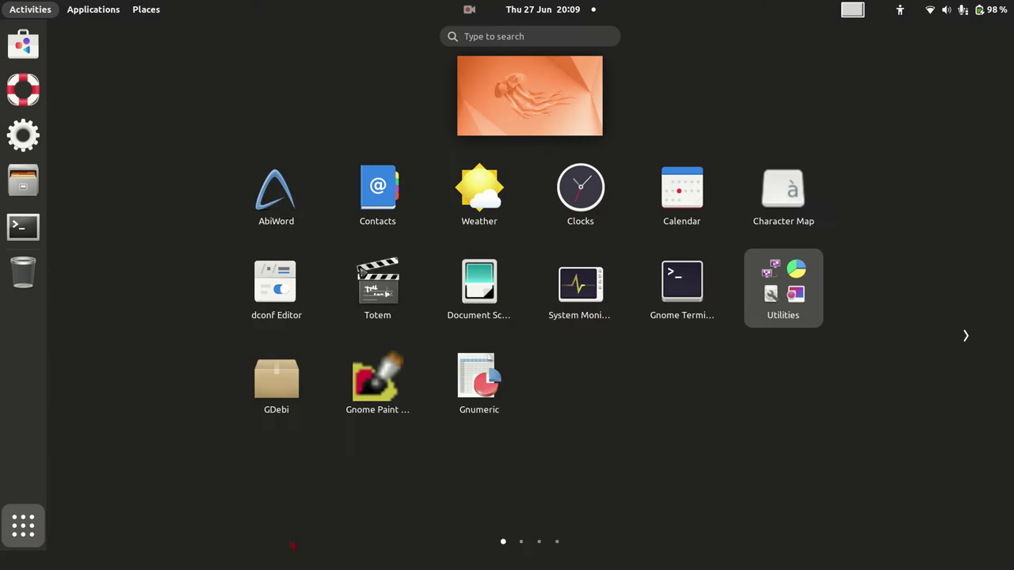
click(520, 543)
click(545, 544)
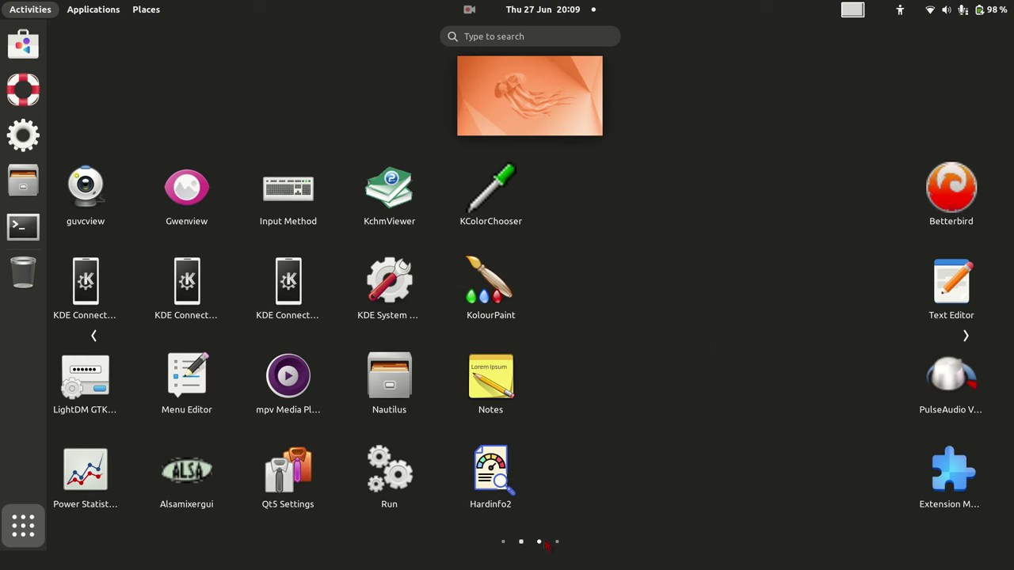
click(556, 543)
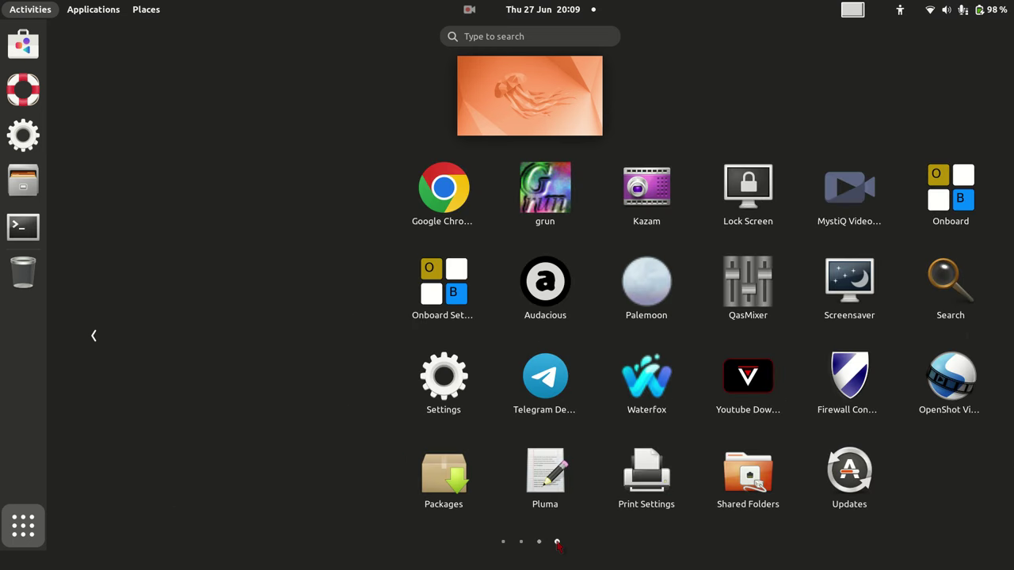
click(503, 106)
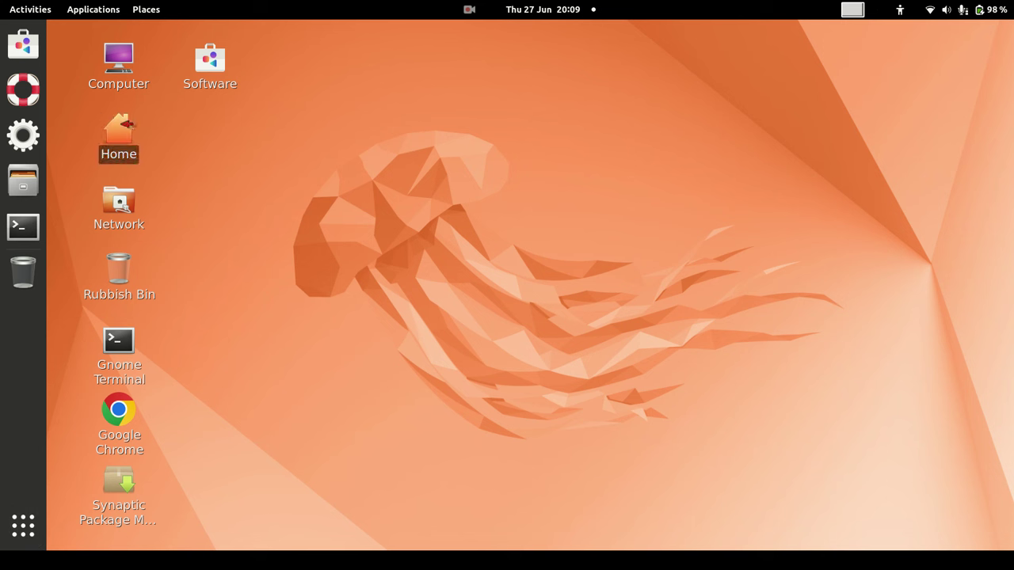
View the Home folder and the File System in the file manager, close it, and look at the Applications menu.
right_click(121, 127)
click(155, 154)
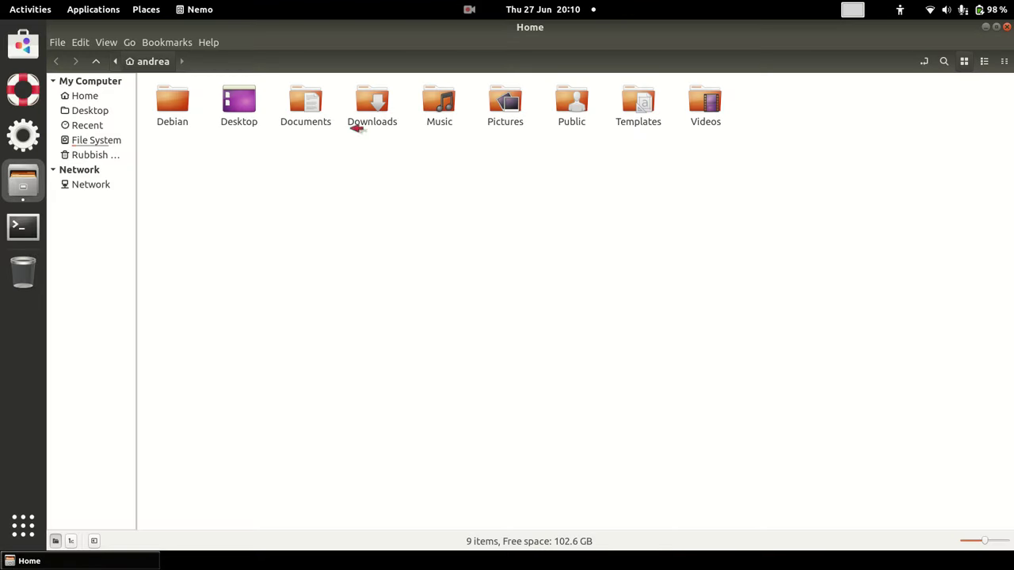
click(113, 143)
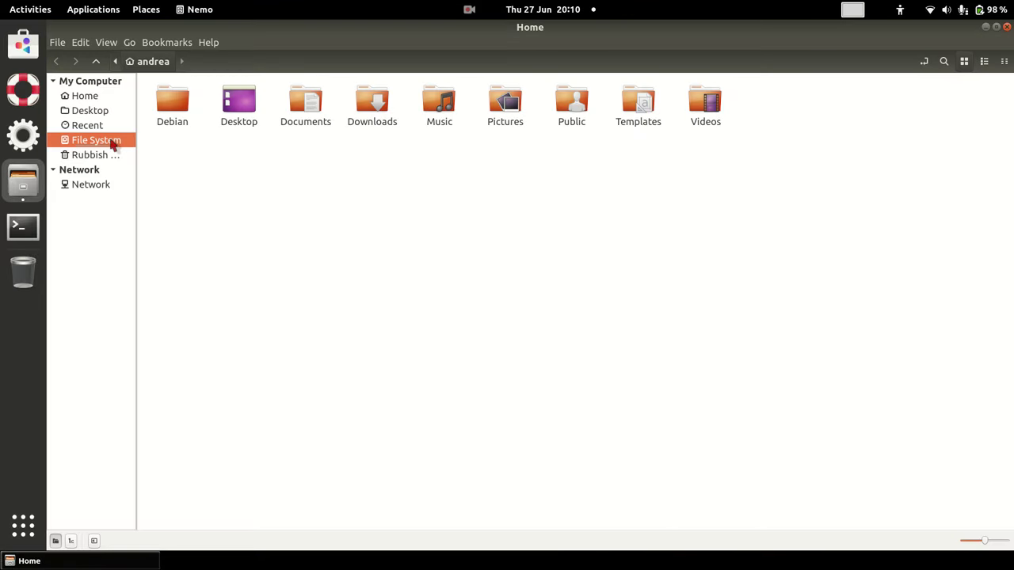
click(89, 101)
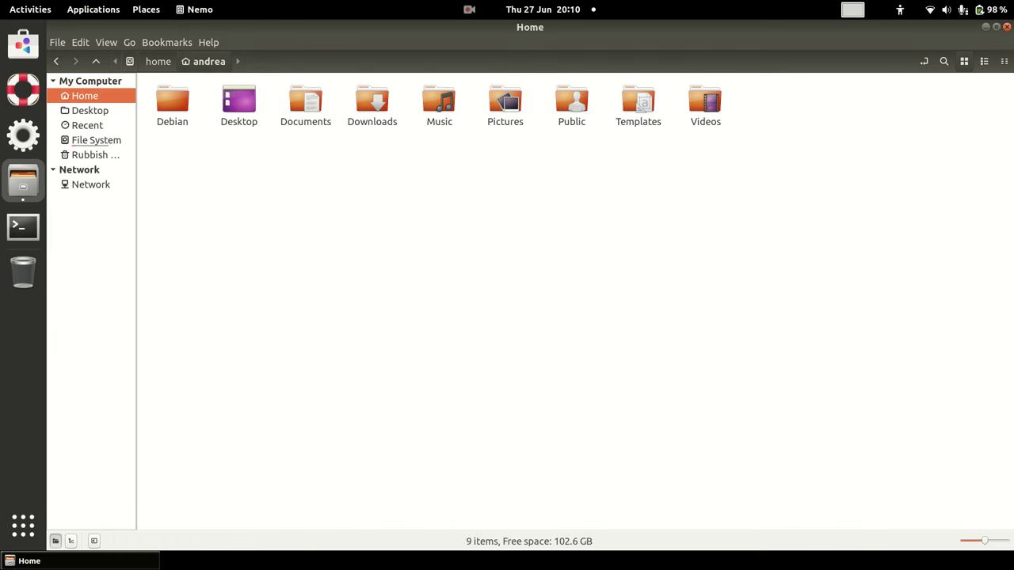
click(96, 141)
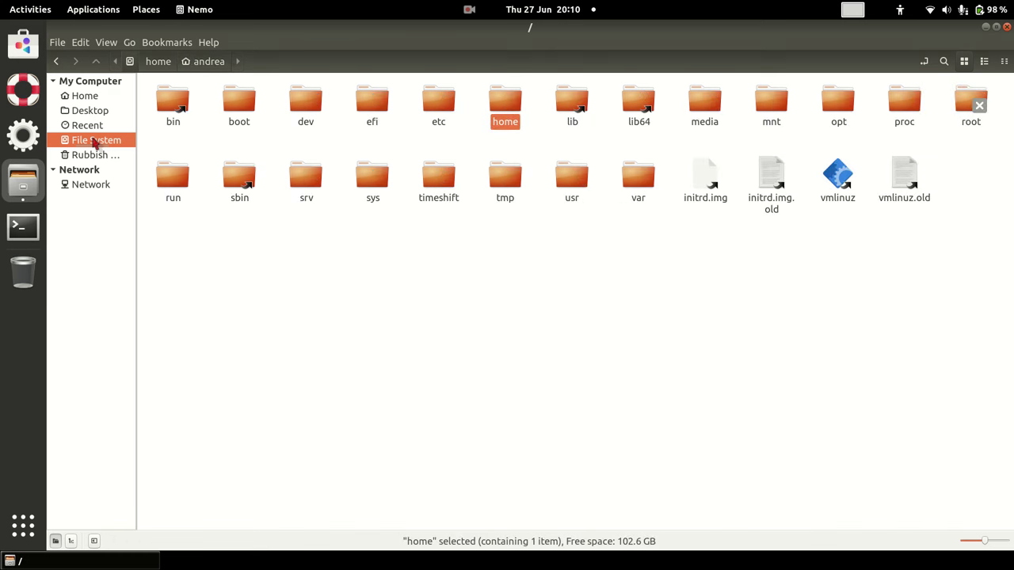
click(1007, 28)
click(92, 9)
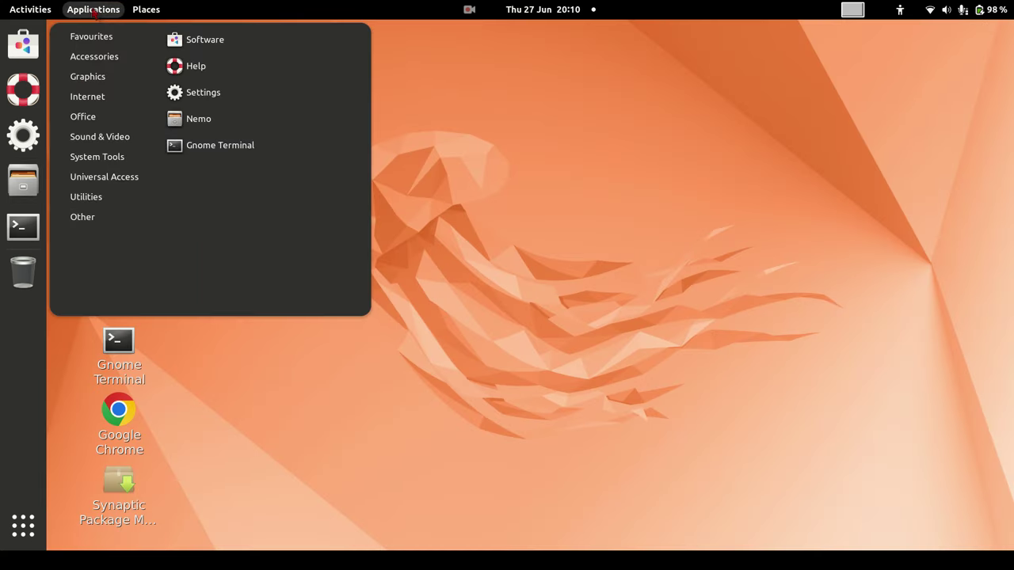
click(92, 10)
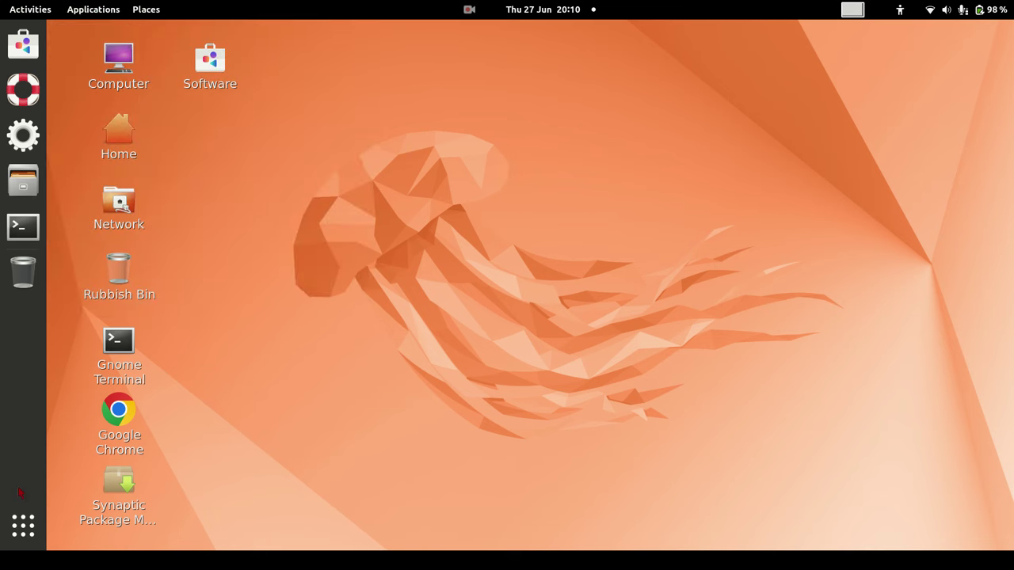
Search the applications for "tweak", open Tweaks, and show its Appearance section.
click(24, 520)
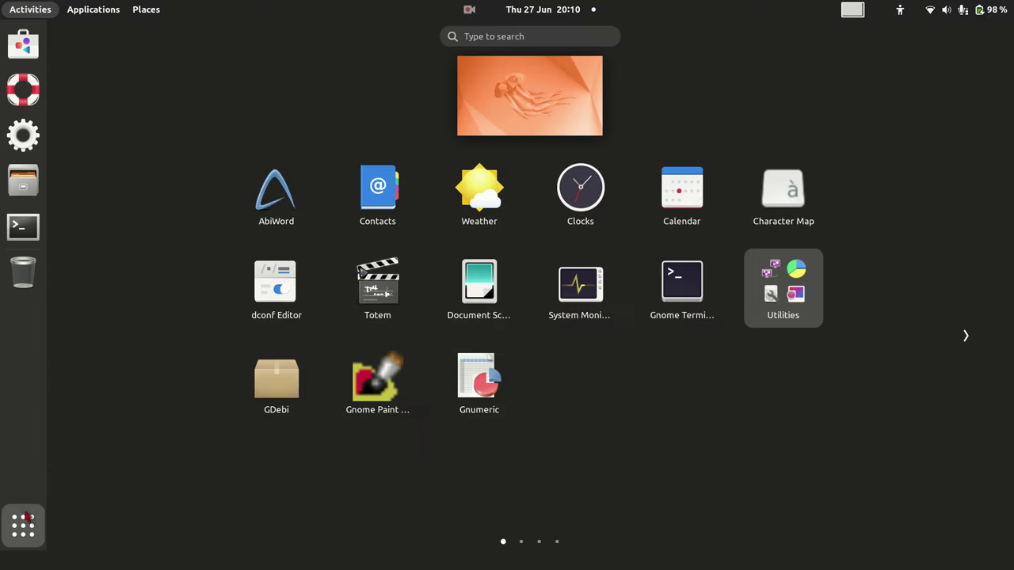
click(488, 34)
text(t)
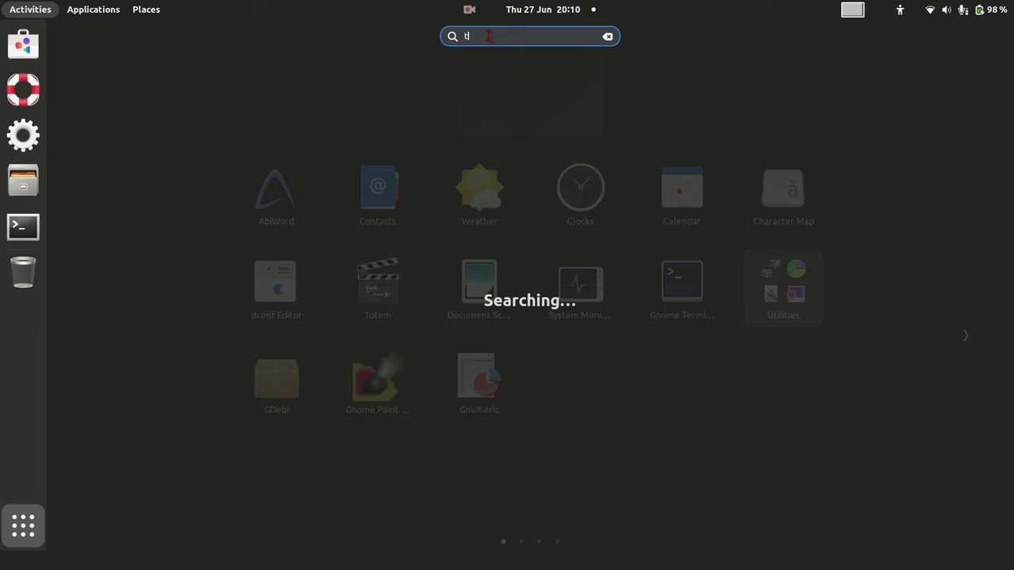
text(weak)
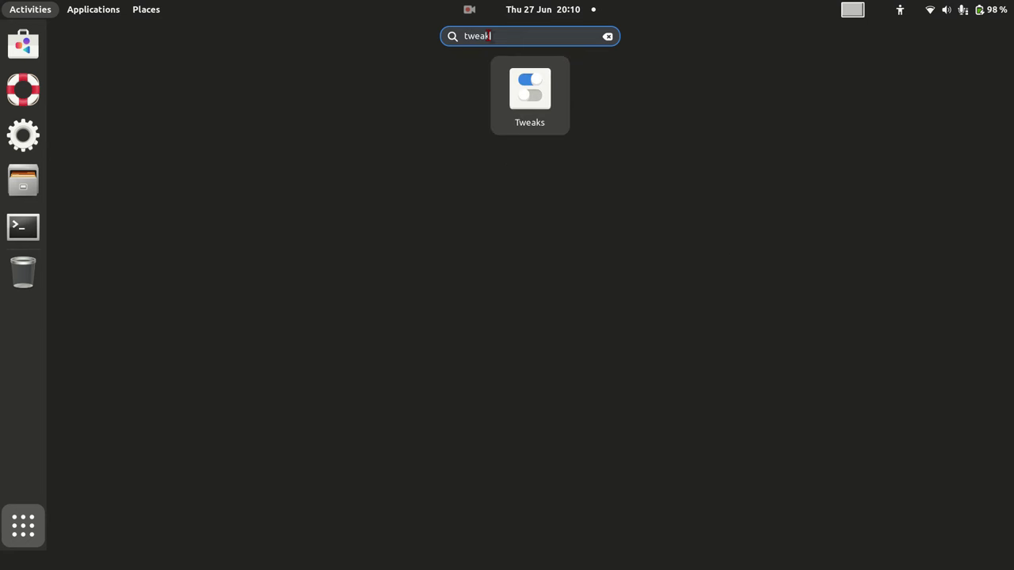
click(524, 93)
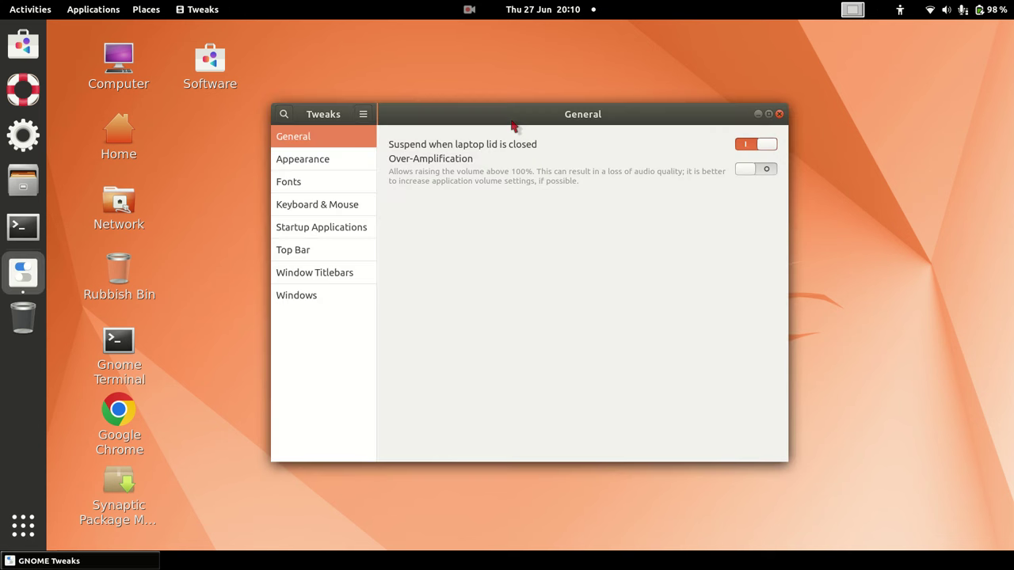
click(309, 162)
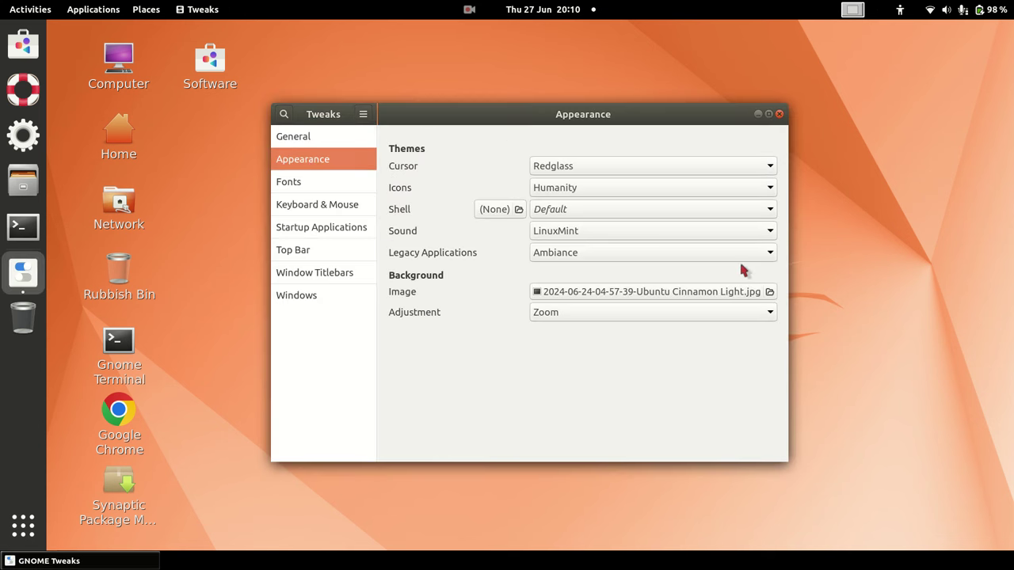
Set the Legacy Applications theme to Radiance and close Tweaks.
click(770, 253)
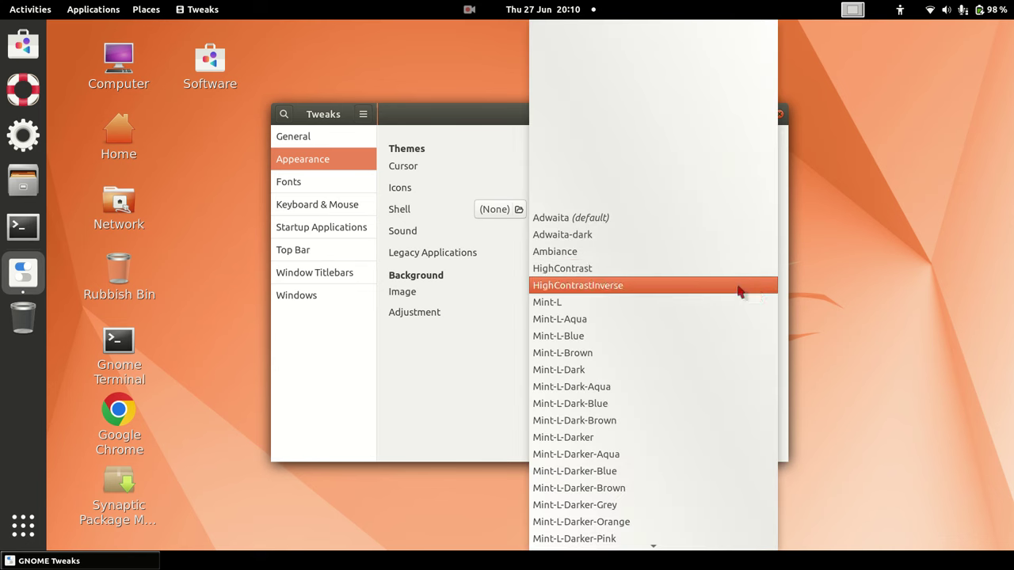
scroll(640, 430, down, 5)
scroll(650, 465, down, 10)
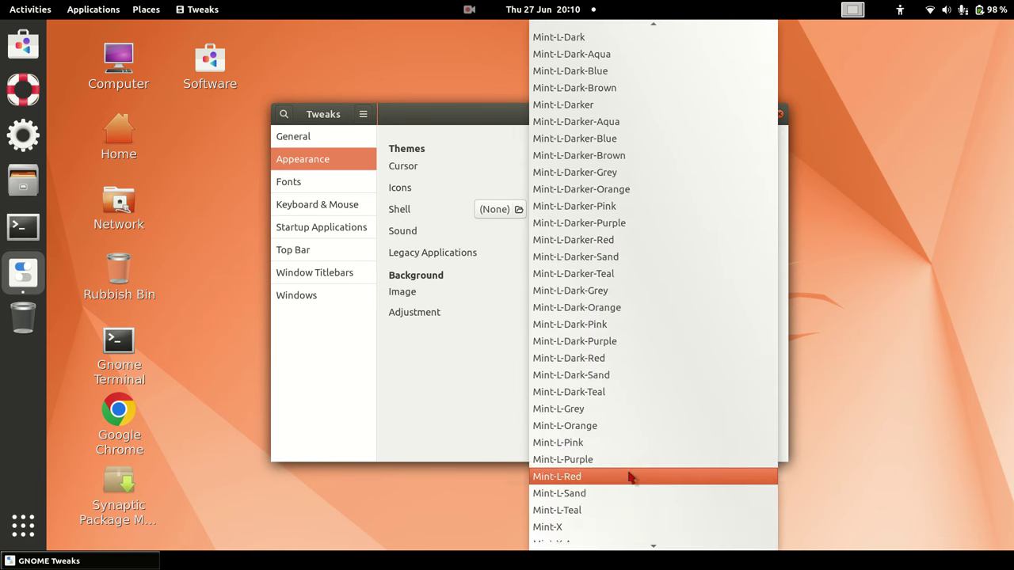
scroll(636, 492, down, 7)
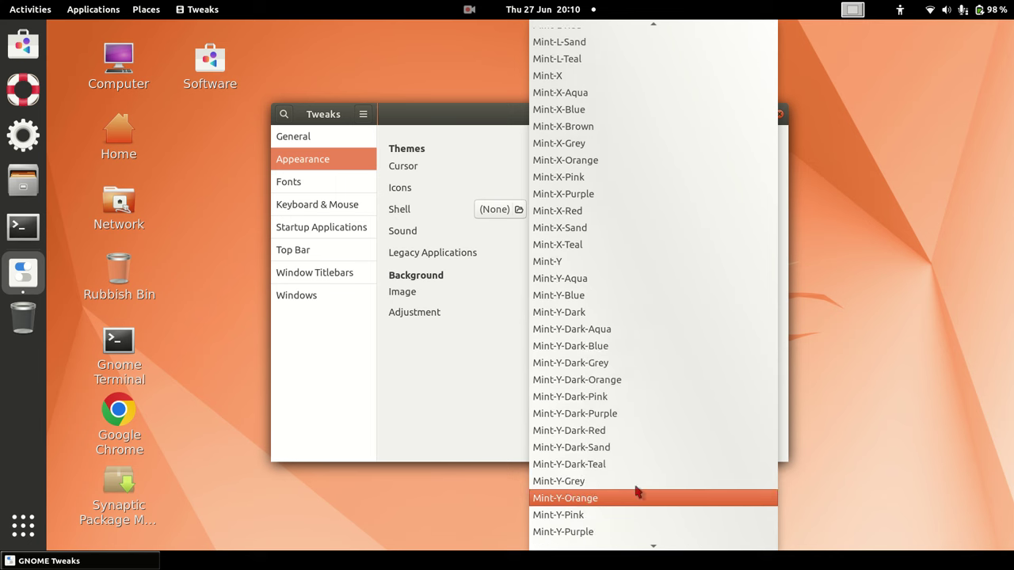
scroll(630, 475, down, 2)
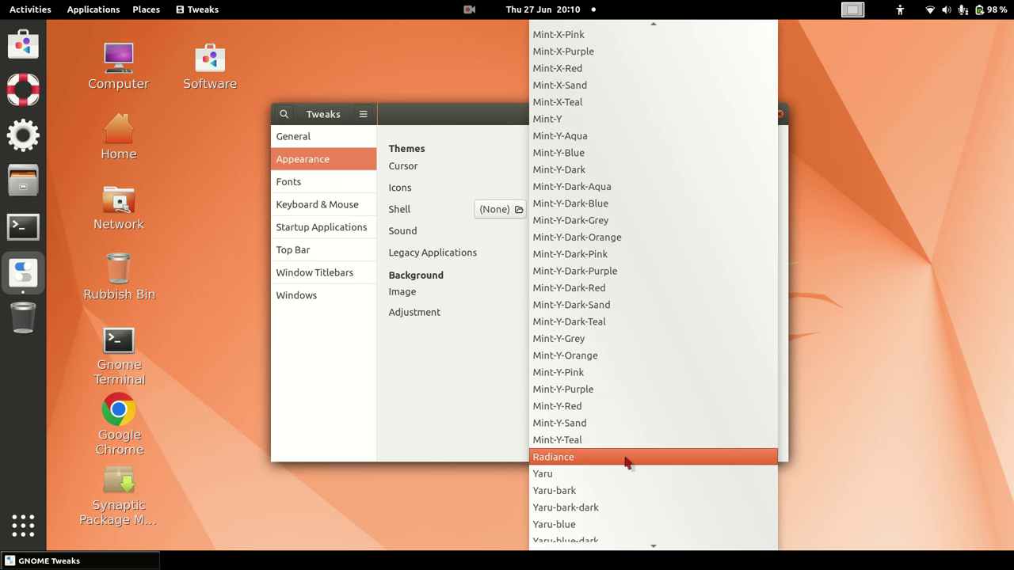
key(Escape)
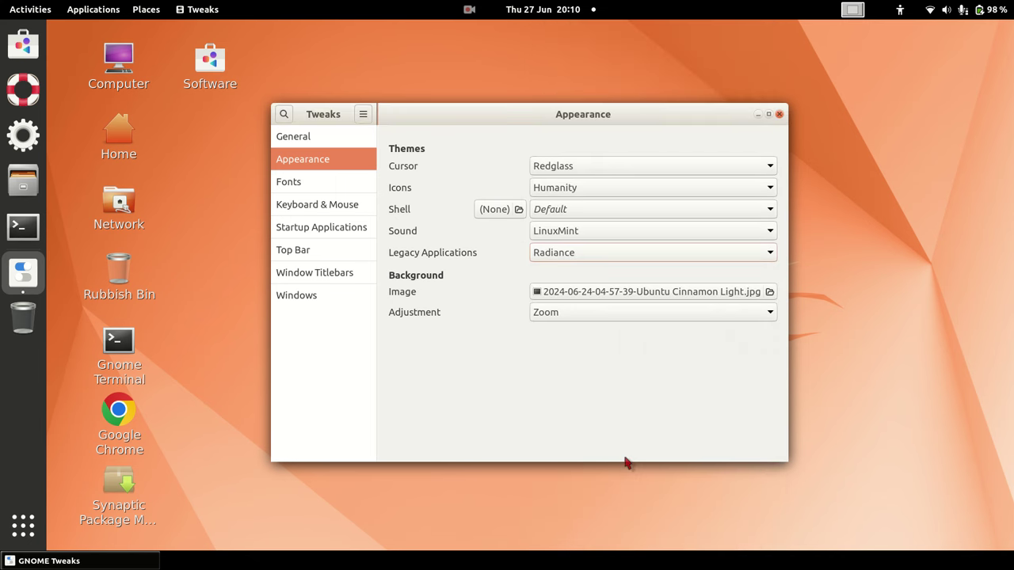
click(781, 116)
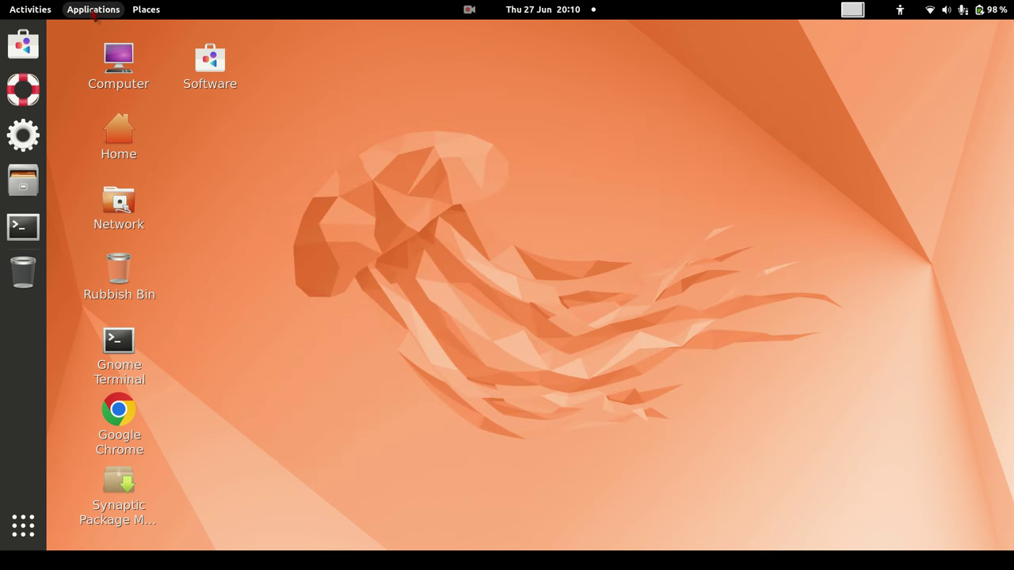
Open Computer from the desktop, view the Home folder and the File System, and close the file manager.
click(92, 10)
click(93, 11)
click(129, 56)
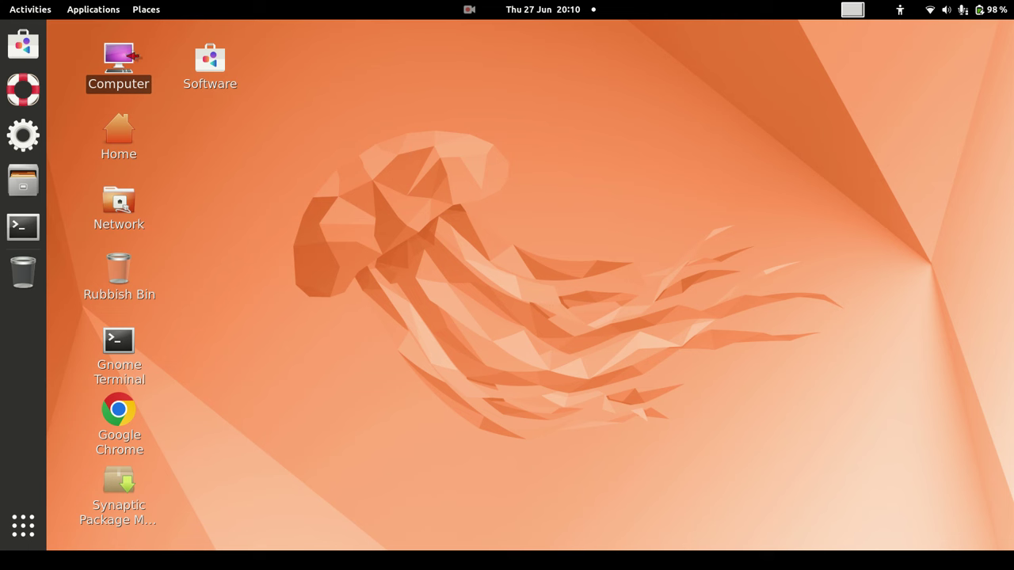
right_click(130, 57)
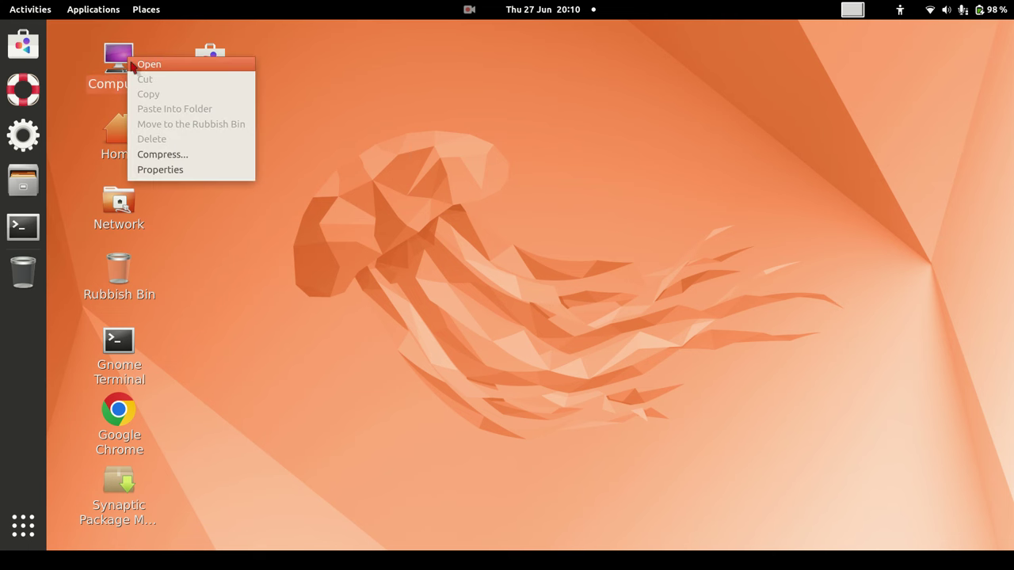
click(139, 63)
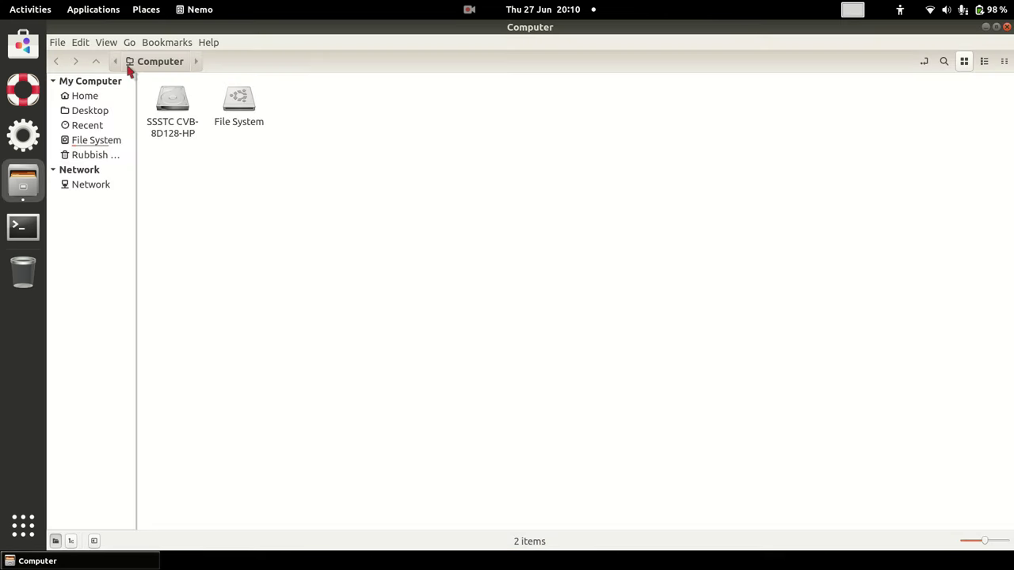
click(90, 96)
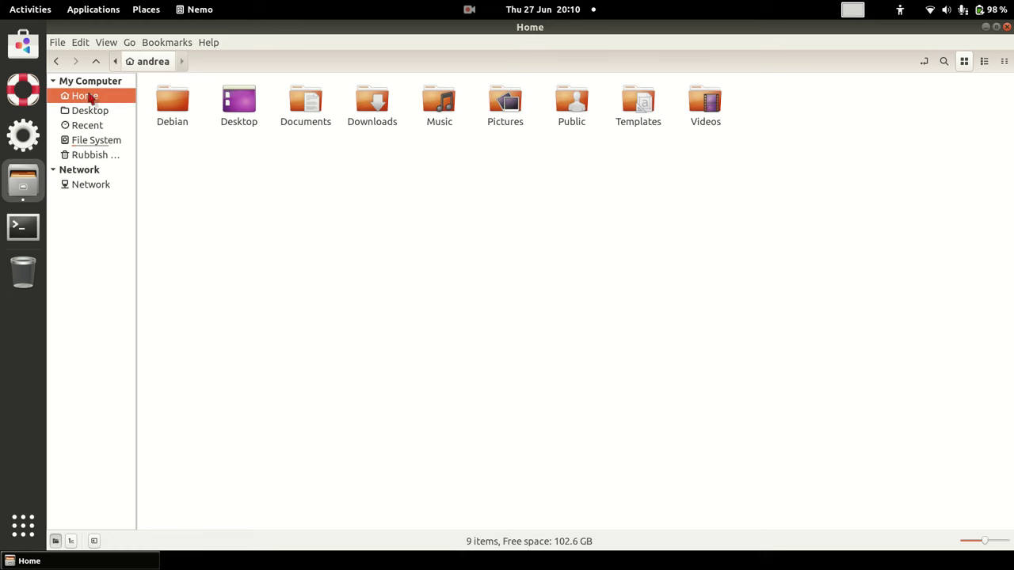
click(90, 141)
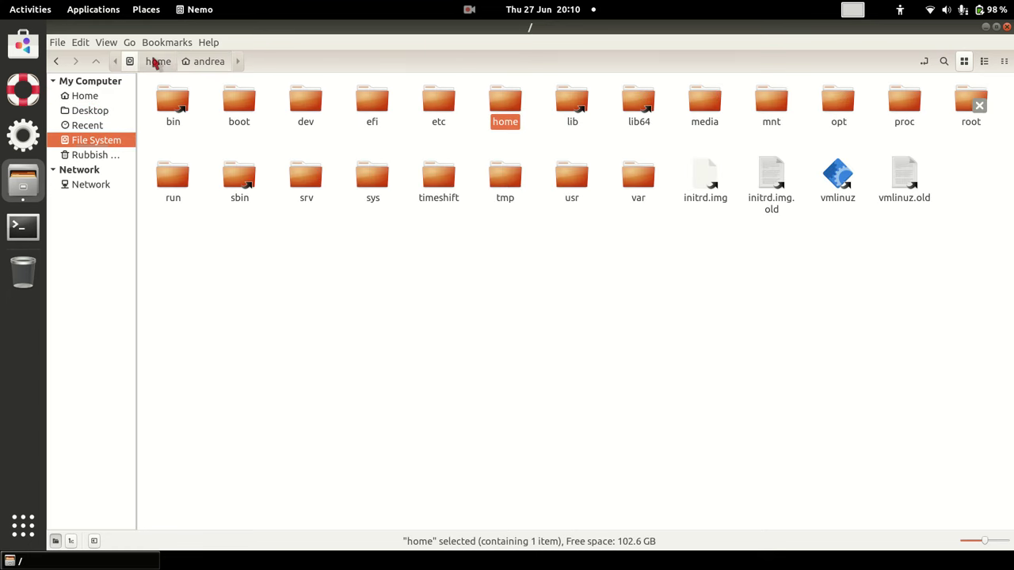
click(1005, 30)
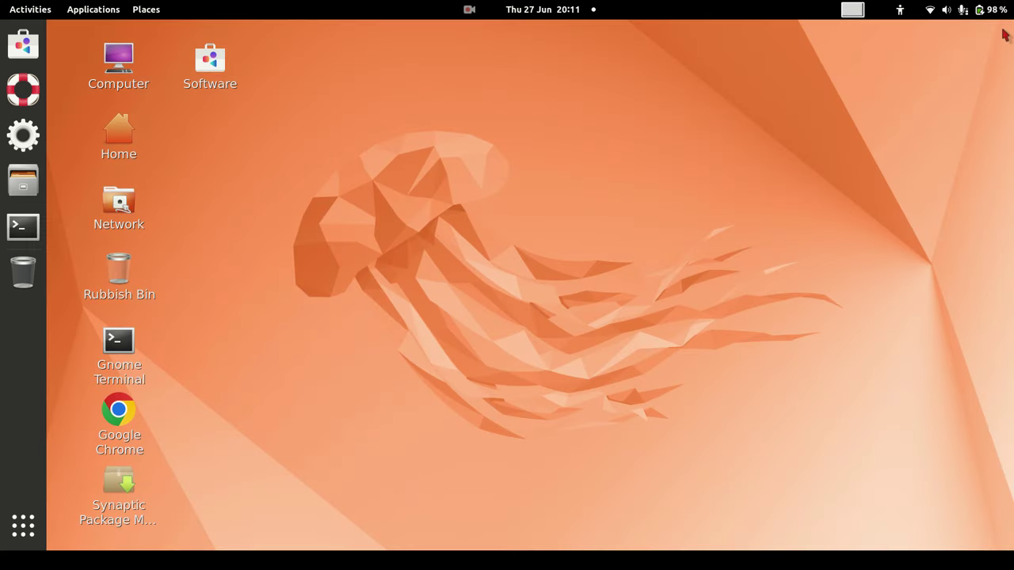
Try the Dark style in the Appearance section of Settings, restore the Default style, and close Settings.
right_click(24, 136)
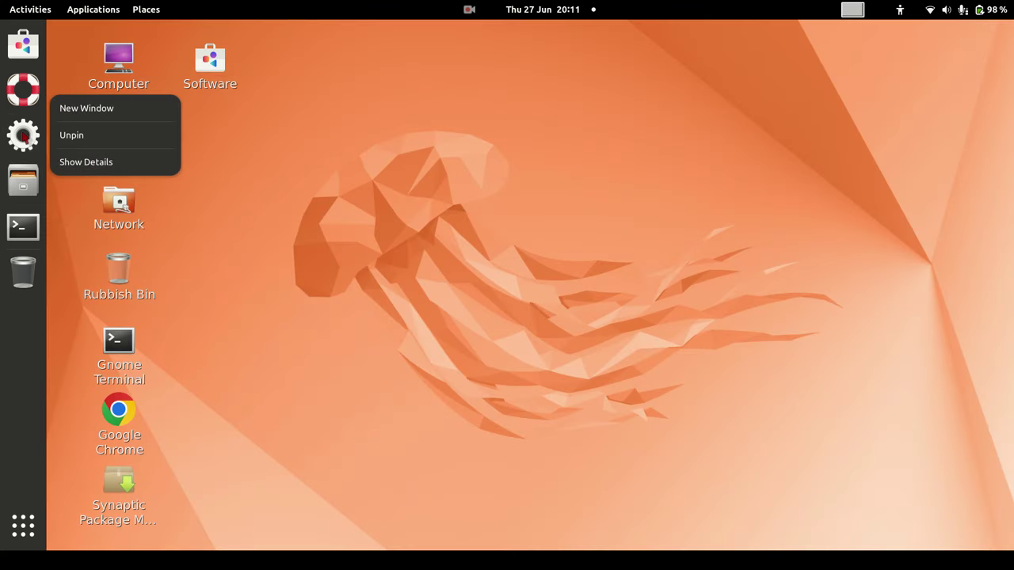
click(23, 137)
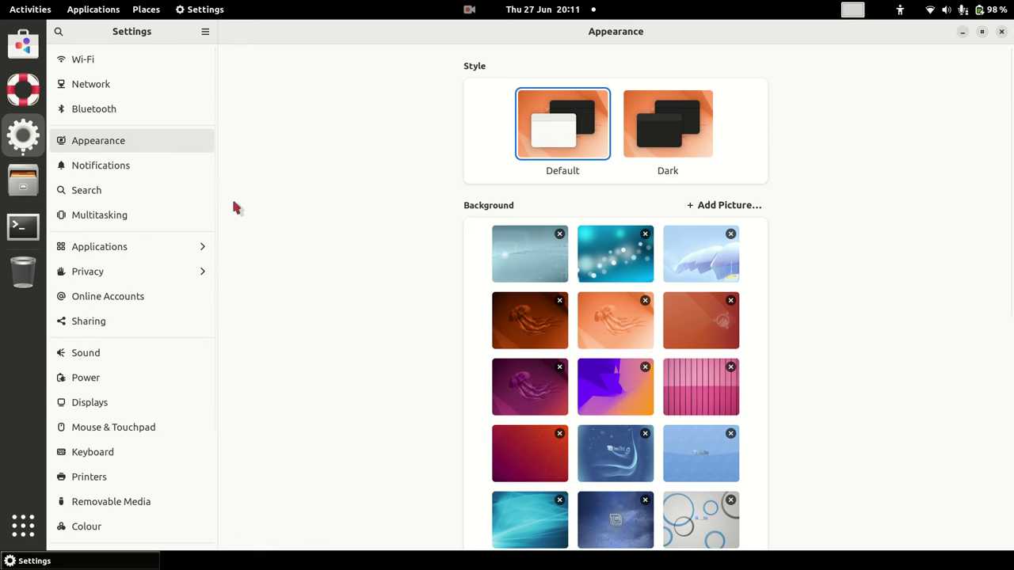
click(662, 133)
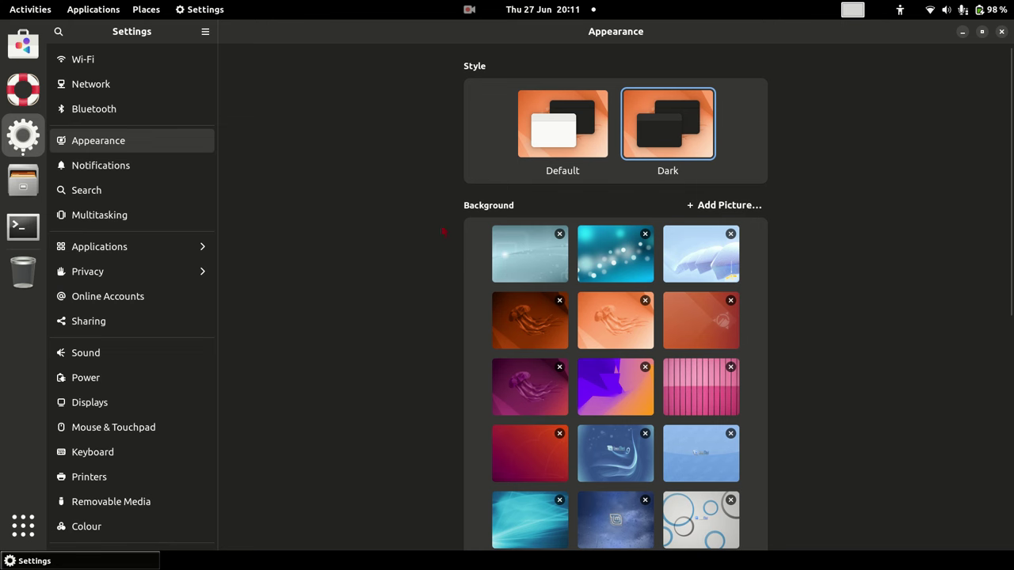
click(550, 138)
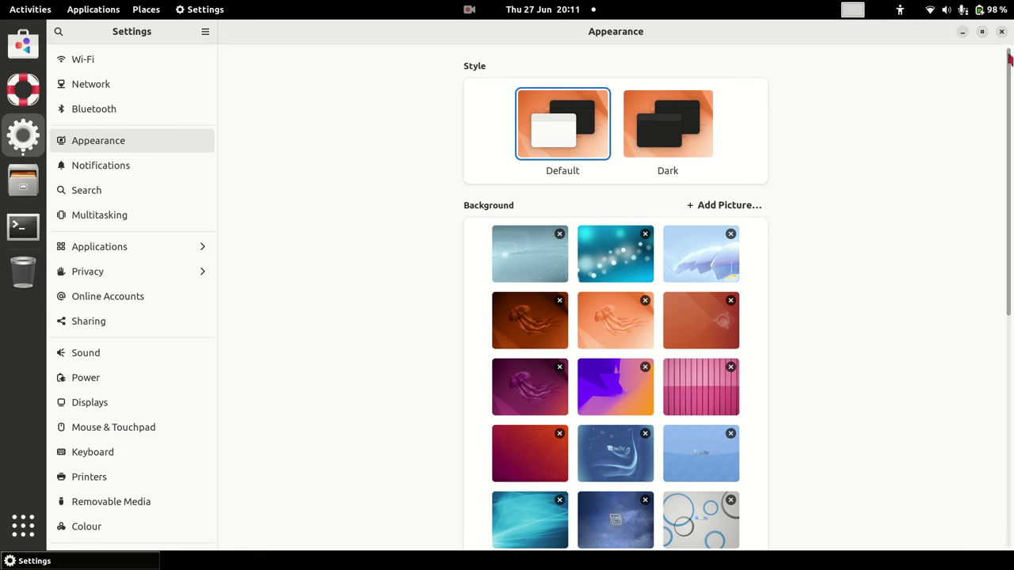
click(1001, 32)
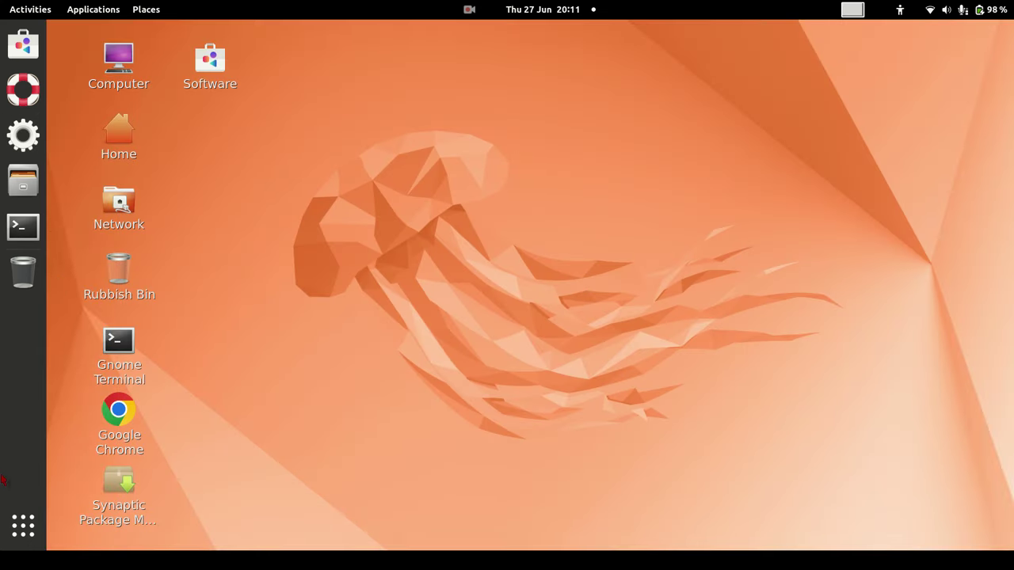
Search the applications for "tweak" and reopen Tweaks.
click(23, 525)
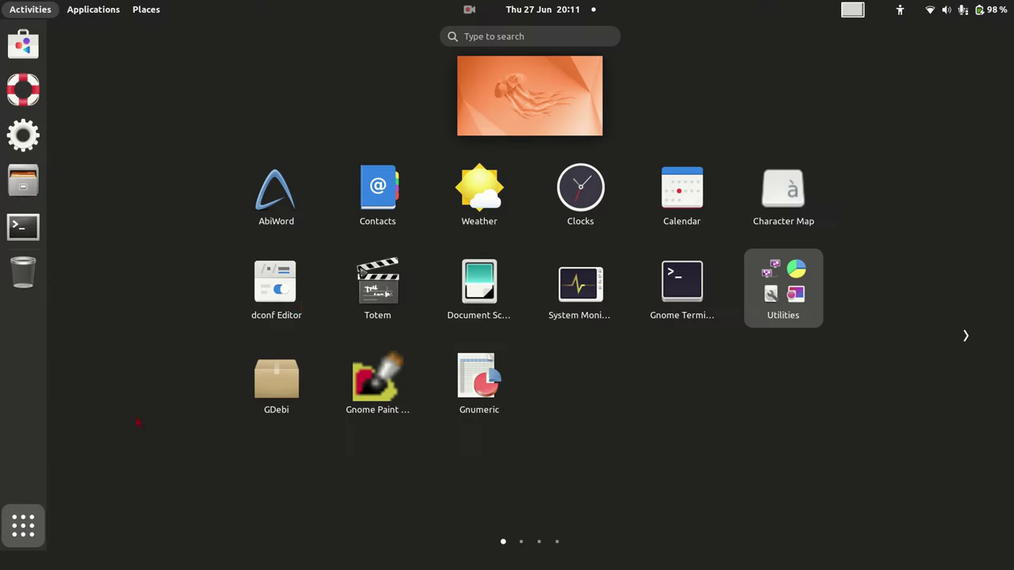
click(491, 37)
text(t)
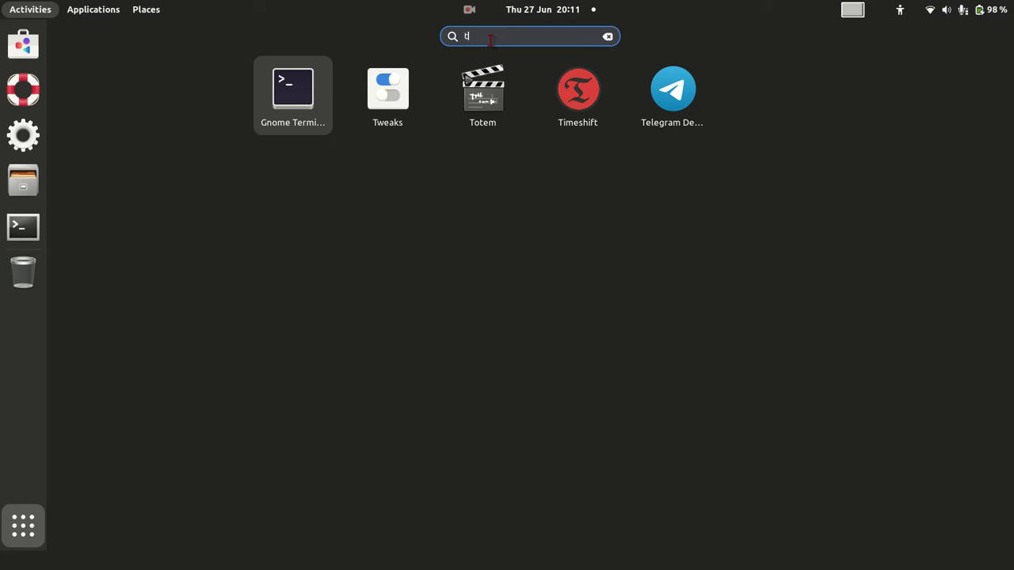
text(weak)
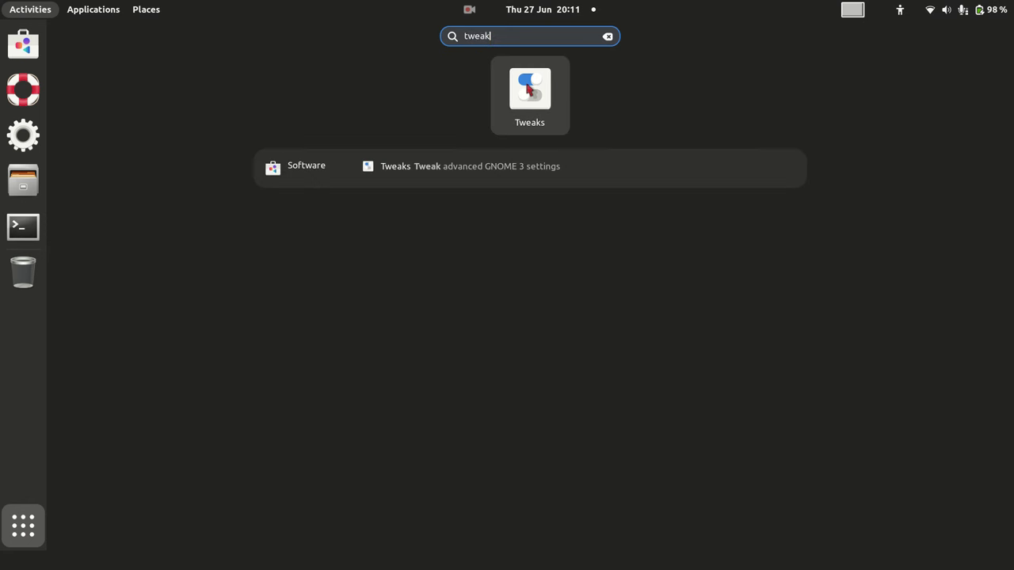
click(529, 88)
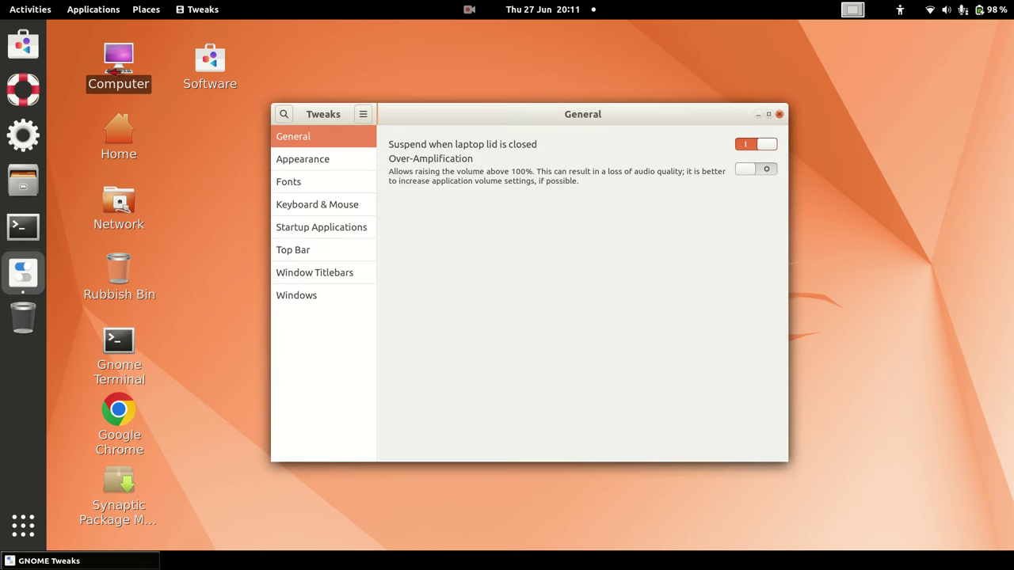
Open Computer from the desktop, view the File System folders, and close the file manager.
click(118, 57)
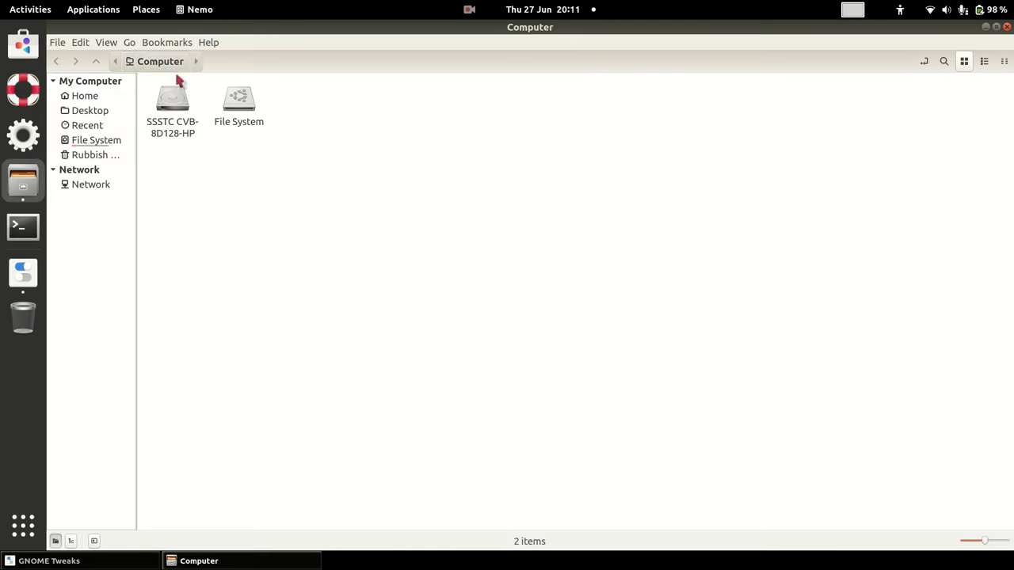
click(95, 141)
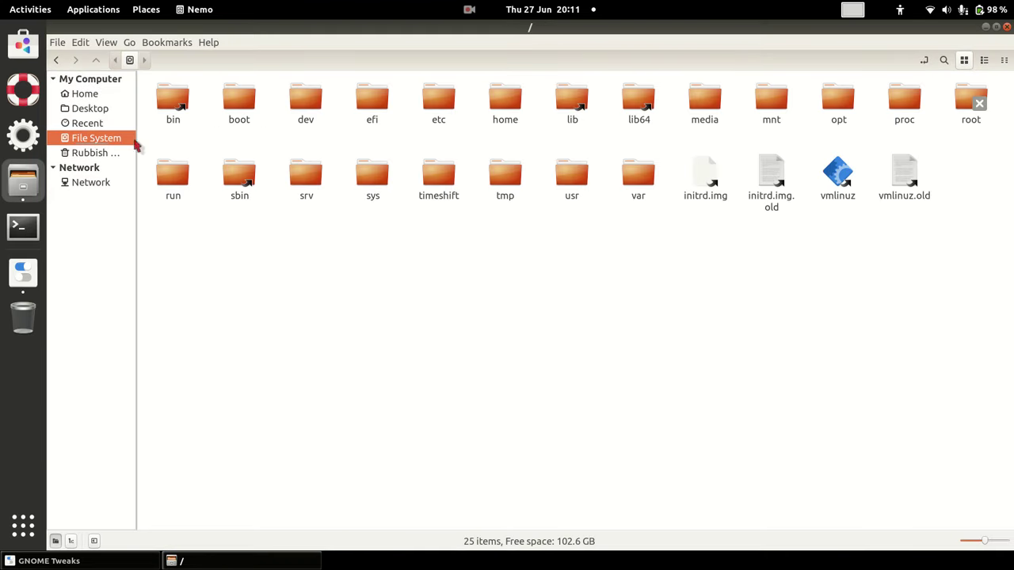
click(1007, 28)
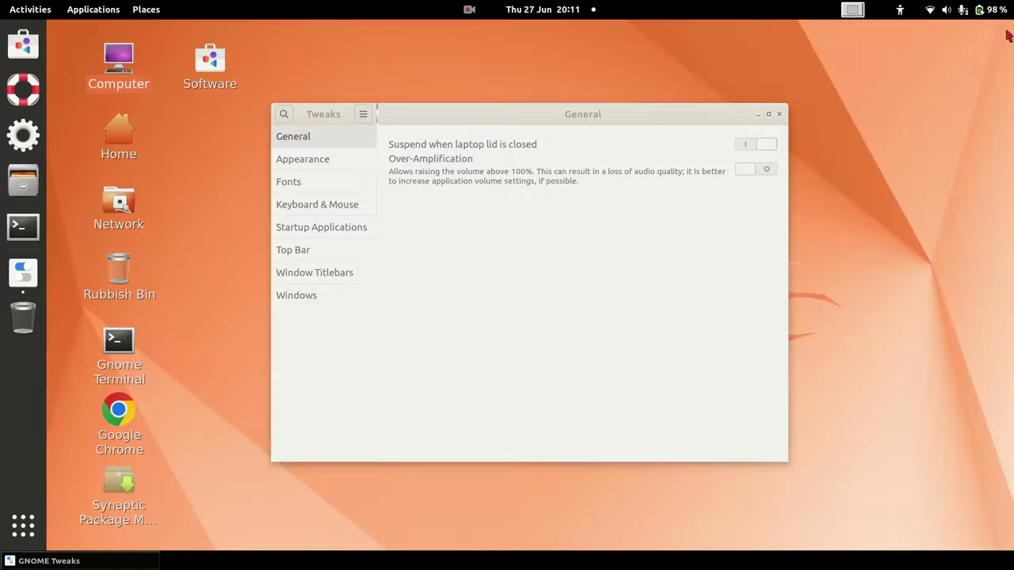
Set the Legacy Applications theme back to Ambiance in the Appearance section and close Tweaks.
click(314, 165)
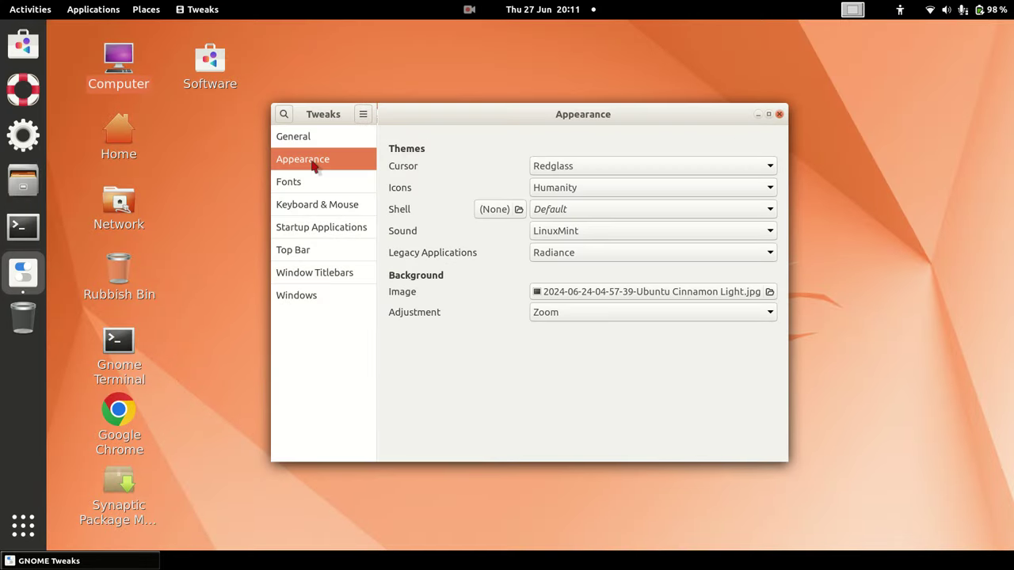
click(771, 253)
scroll(707, 183, up, 6)
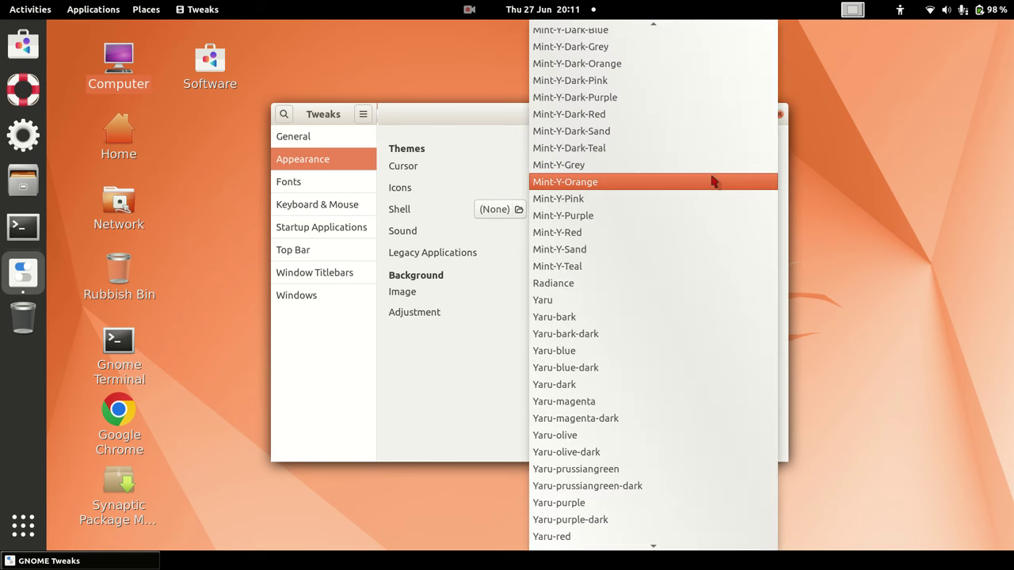
scroll(708, 183, up, 8)
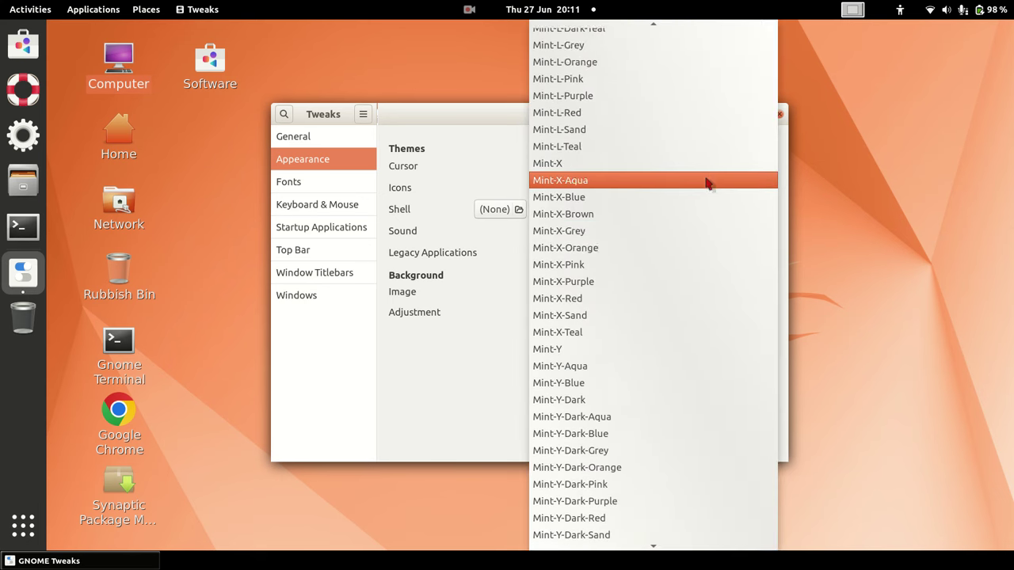
scroll(708, 184, up, 7)
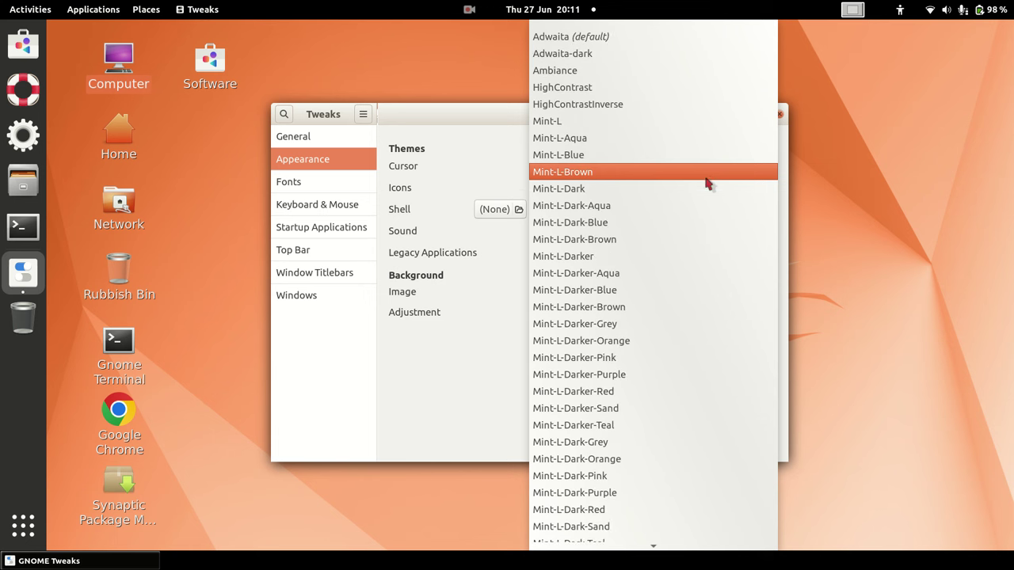
click(669, 69)
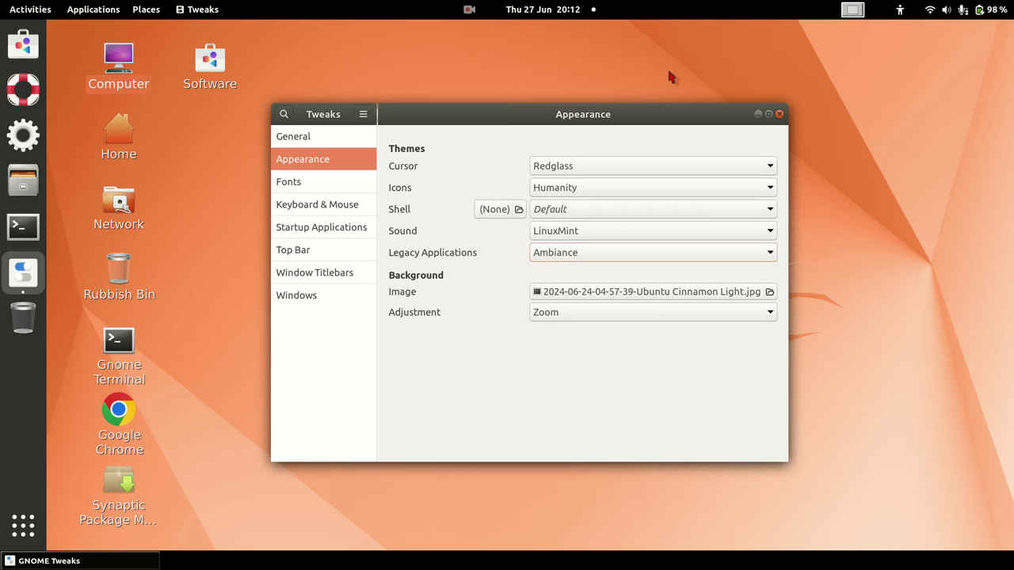
click(780, 116)
Open Computer from the desktop, view the Desktop and File System locations, and close the file manager.
right_click(118, 55)
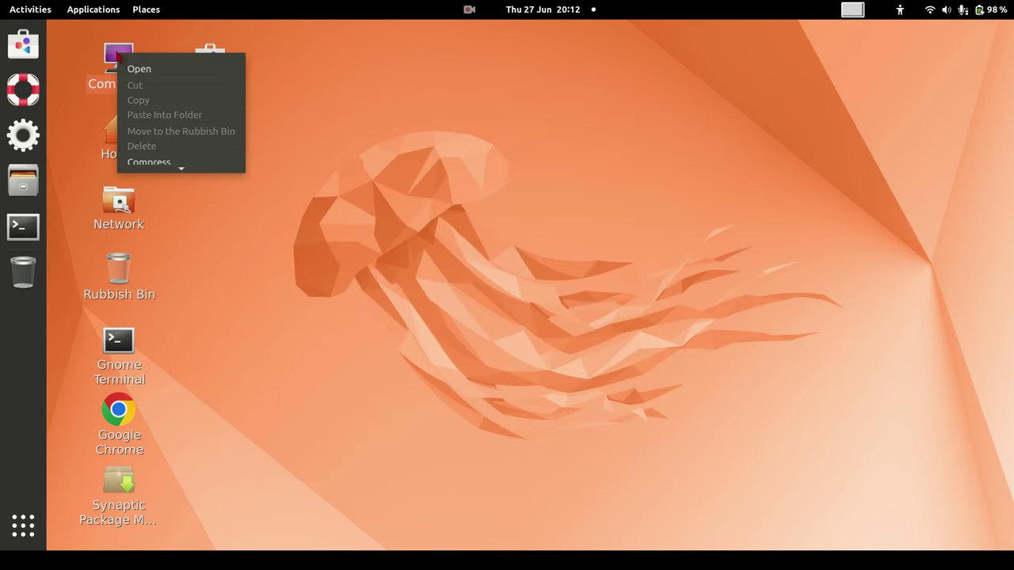
click(135, 71)
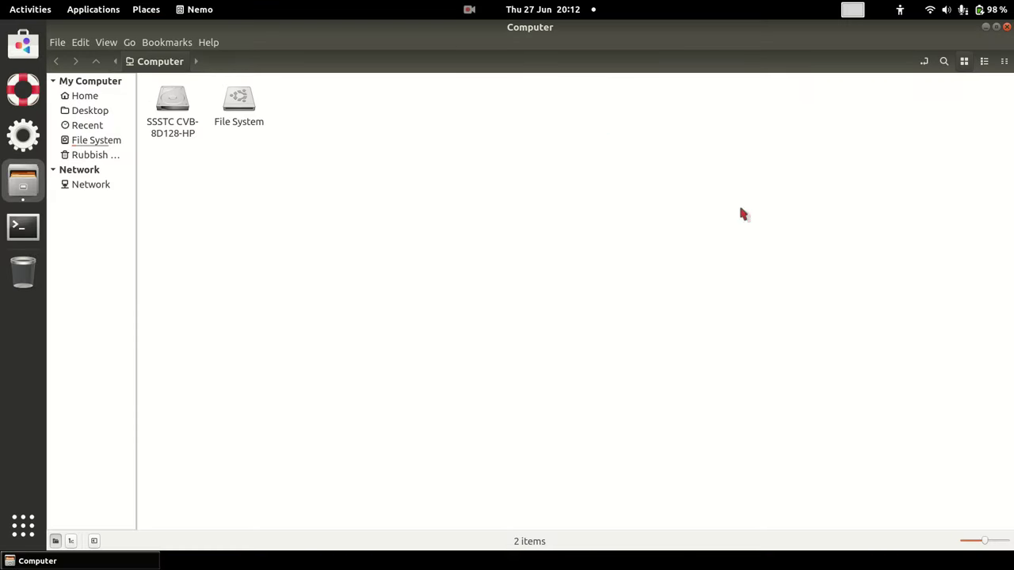
click(81, 113)
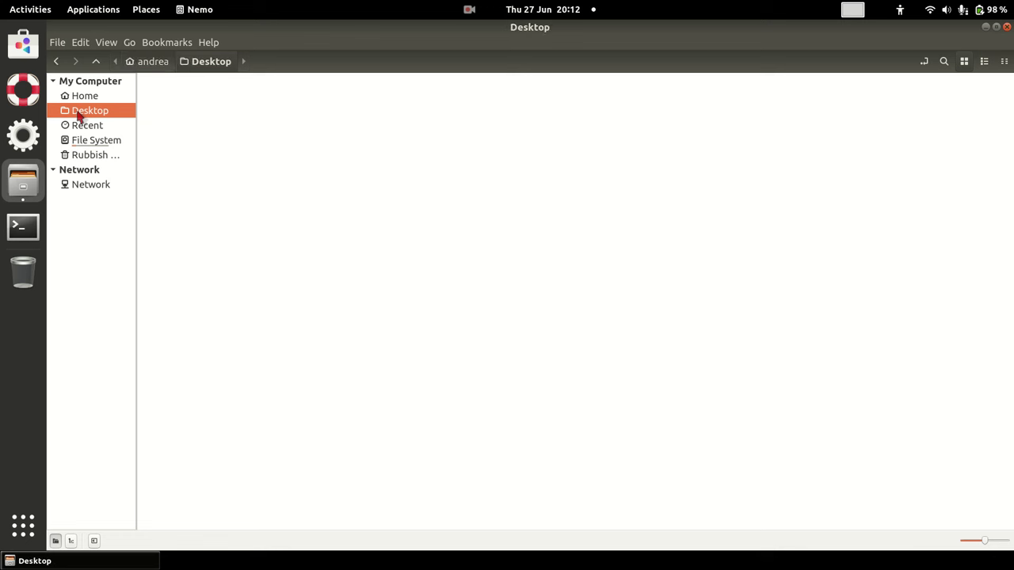
click(91, 143)
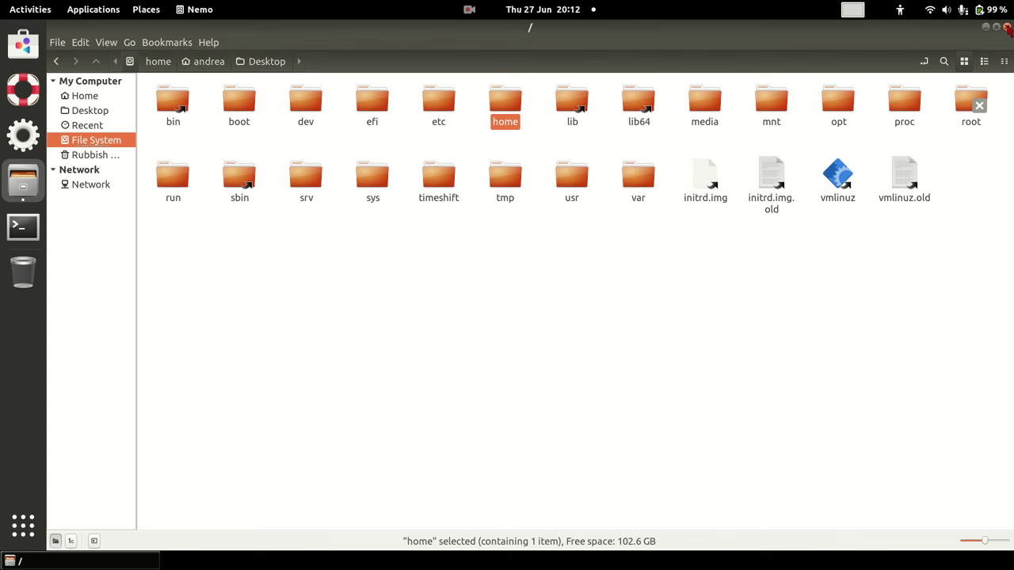
click(1007, 27)
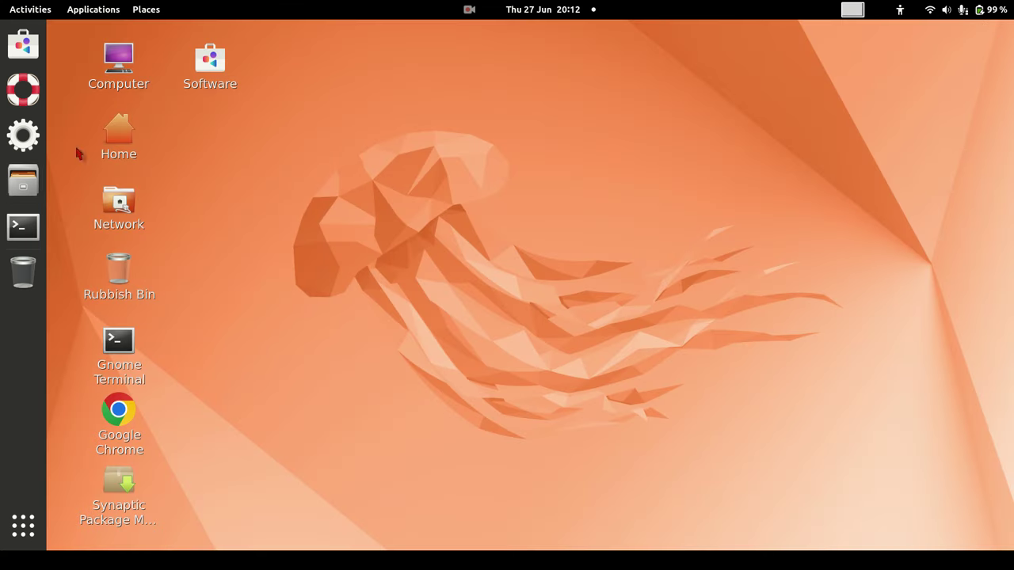
Open Settings, examine the system details in the About section, return to the Appearance section, and close Settings.
right_click(26, 137)
click(26, 136)
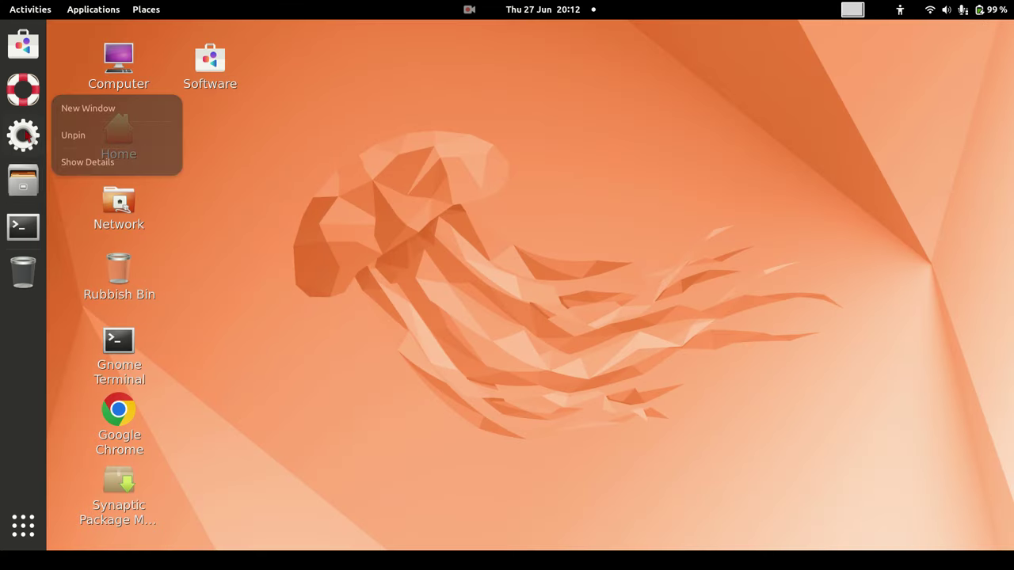
click(25, 135)
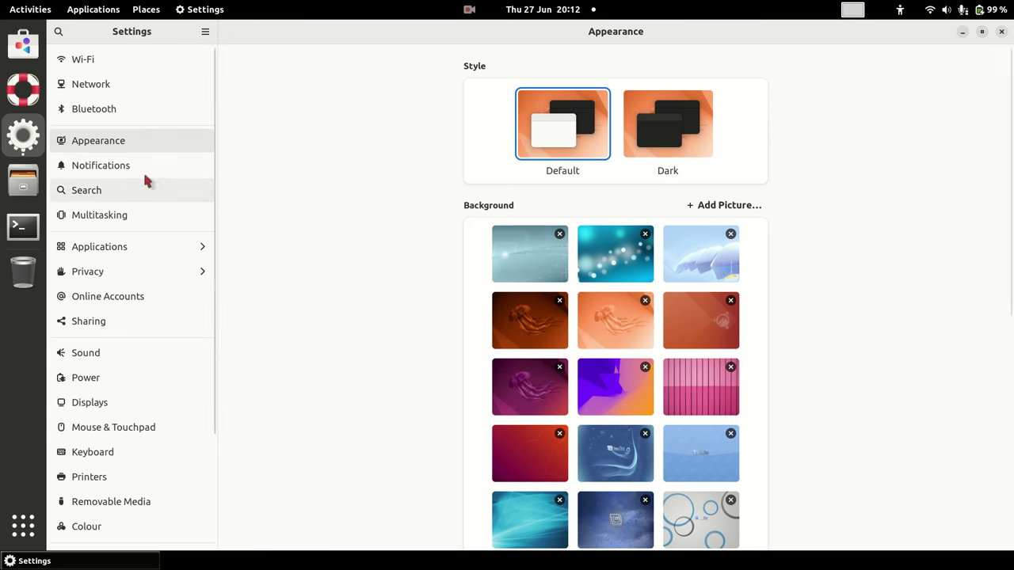
scroll(296, 319, down, 1)
scroll(174, 373, down, 3)
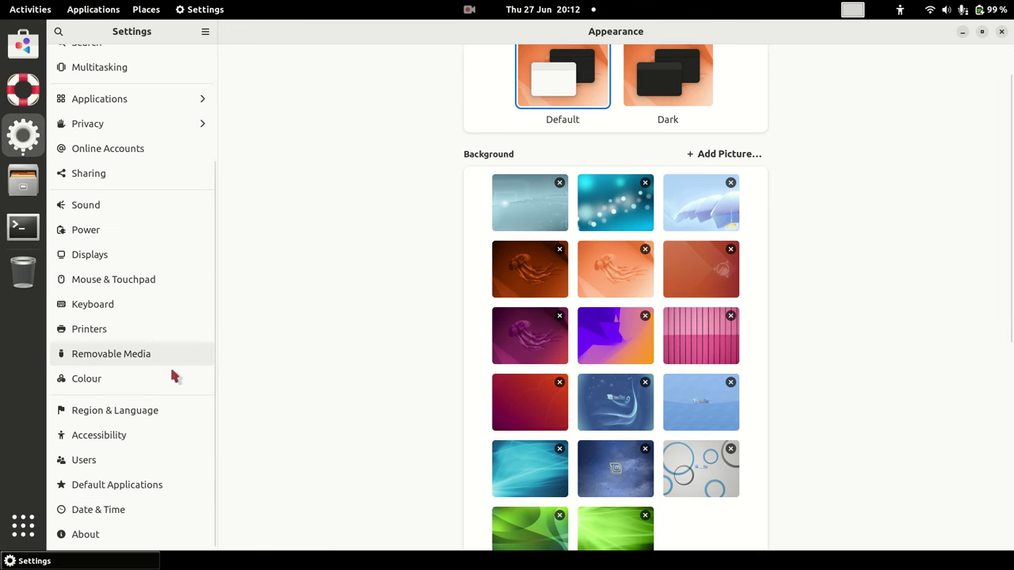
click(86, 535)
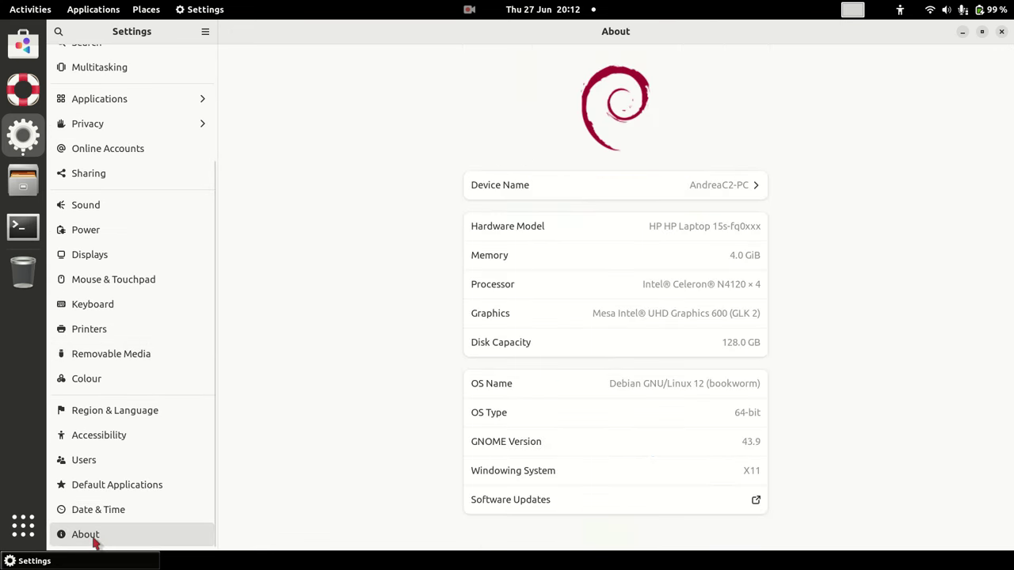
scroll(137, 266, up, 4)
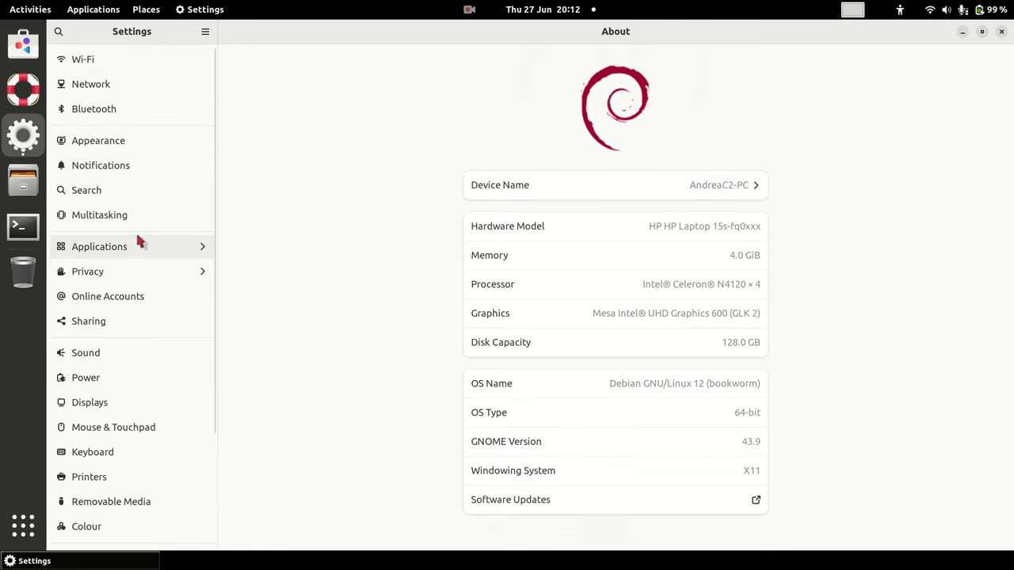
click(121, 150)
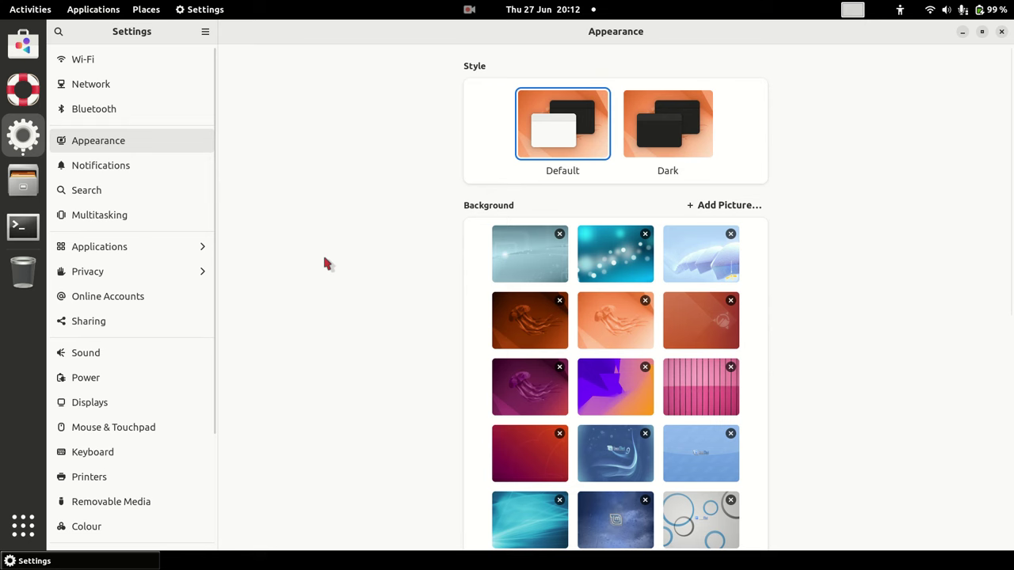
click(1002, 31)
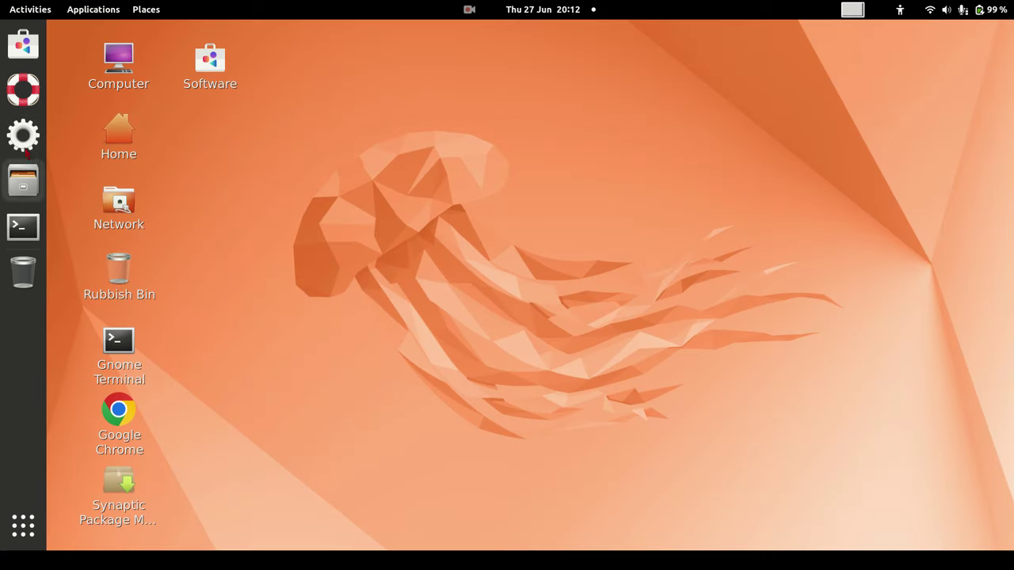
Set the desktop background to the purple-to-orange beaver wallpaper in the Appearance section of Settings and close Settings.
click(22, 135)
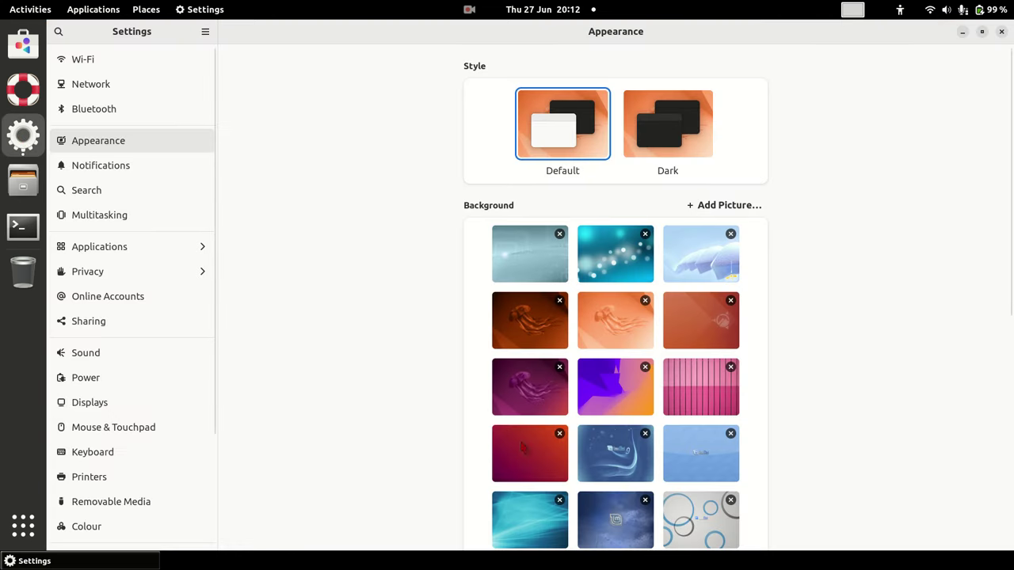
click(529, 451)
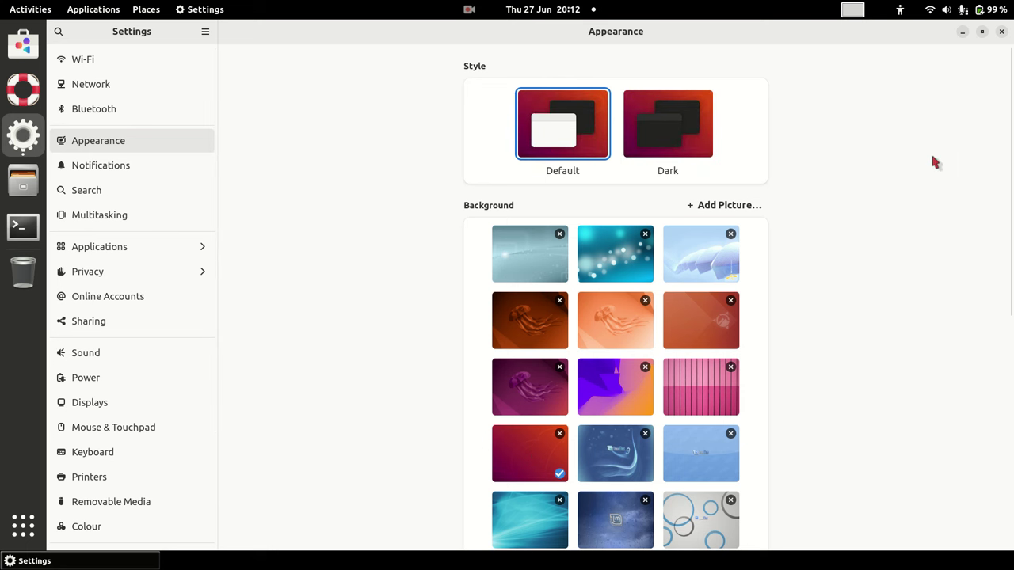
click(1002, 32)
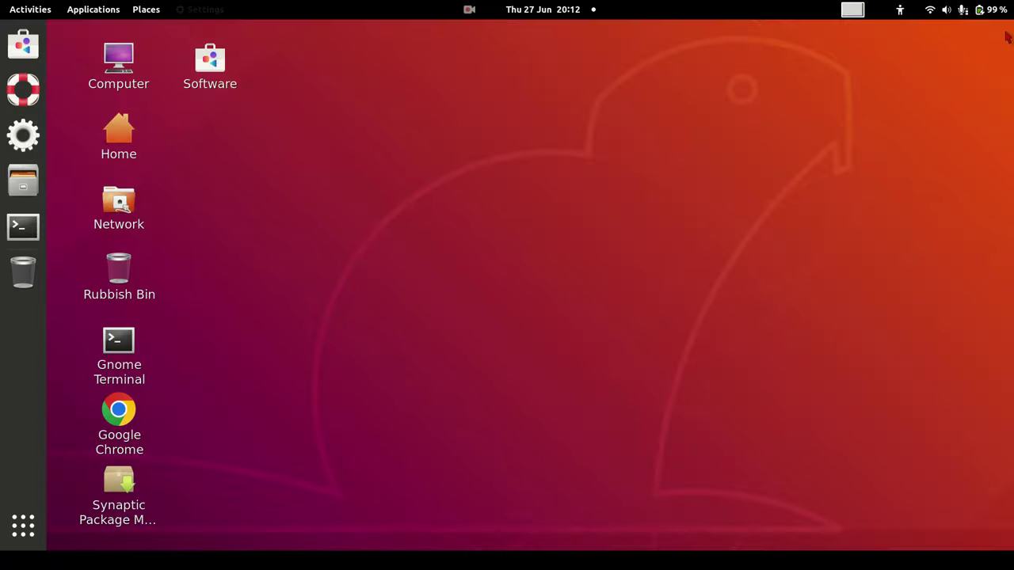
Show and hide the applications overview several times to check its look with the beaver wallpaper.
click(23, 525)
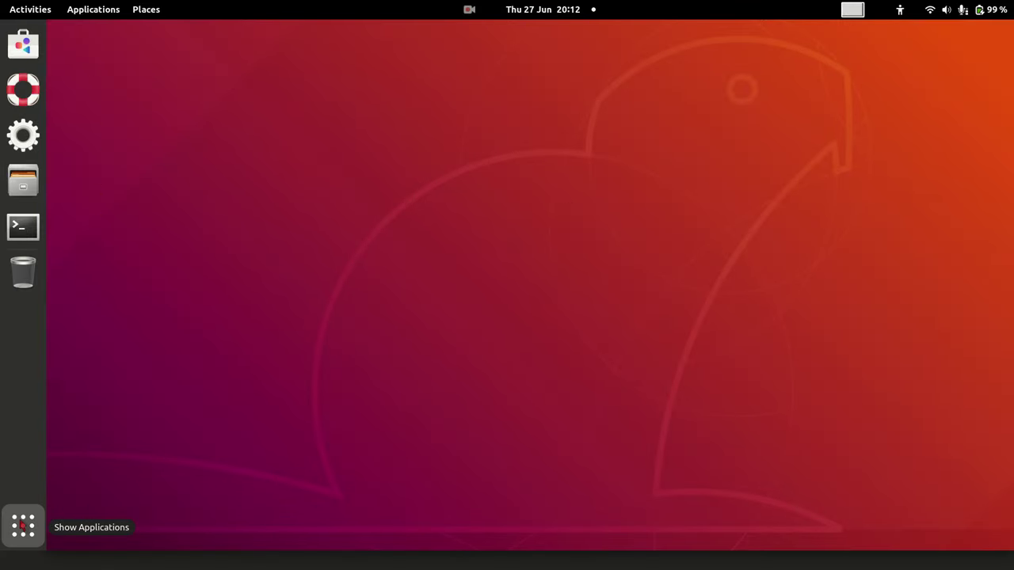
click(23, 526)
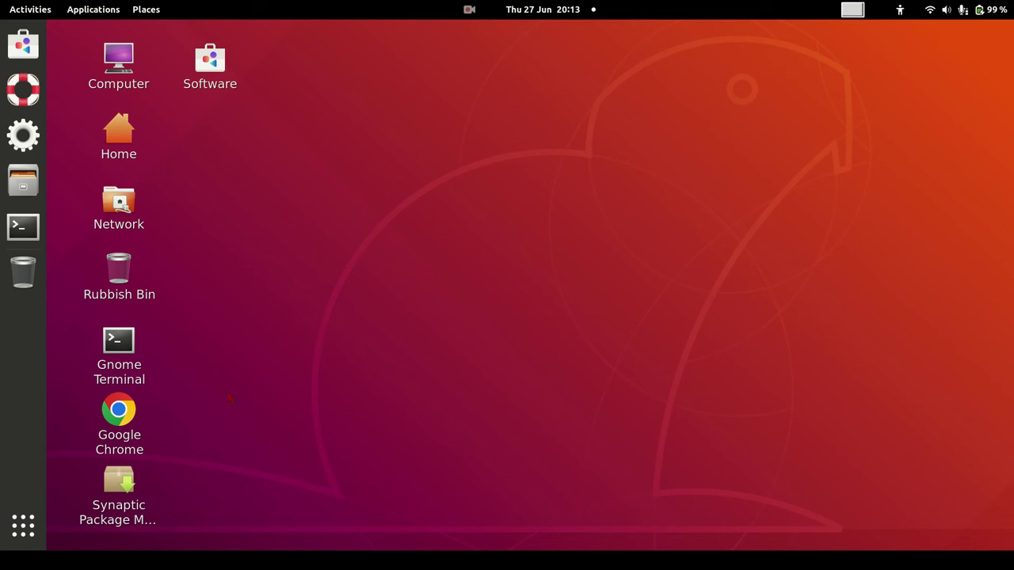
click(32, 525)
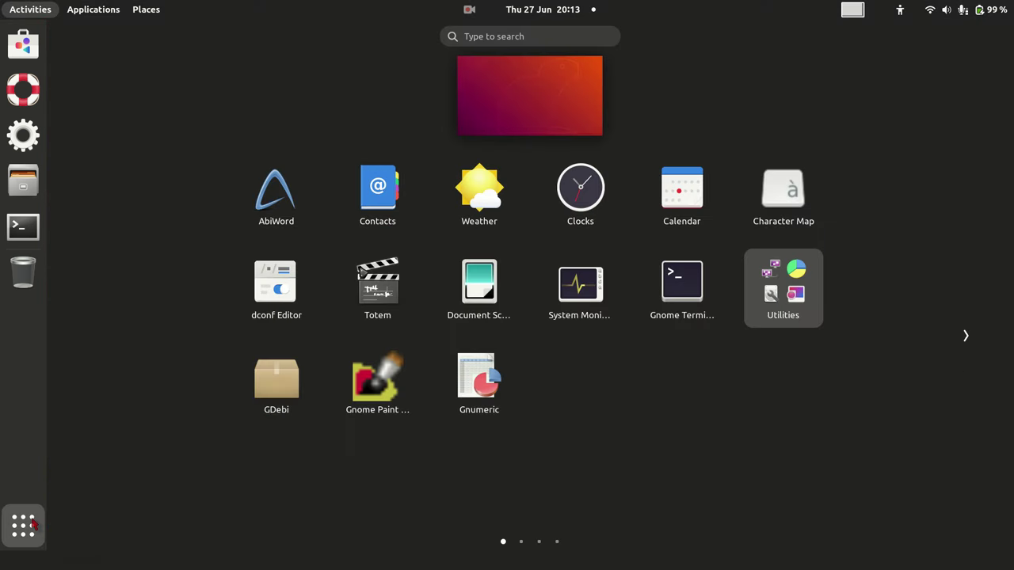
click(32, 525)
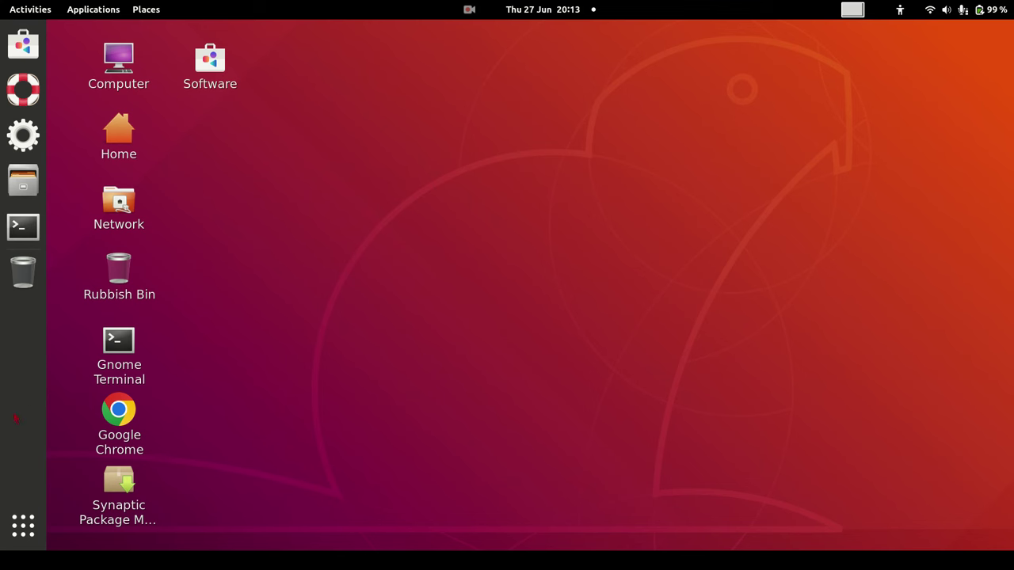
click(23, 526)
click(23, 525)
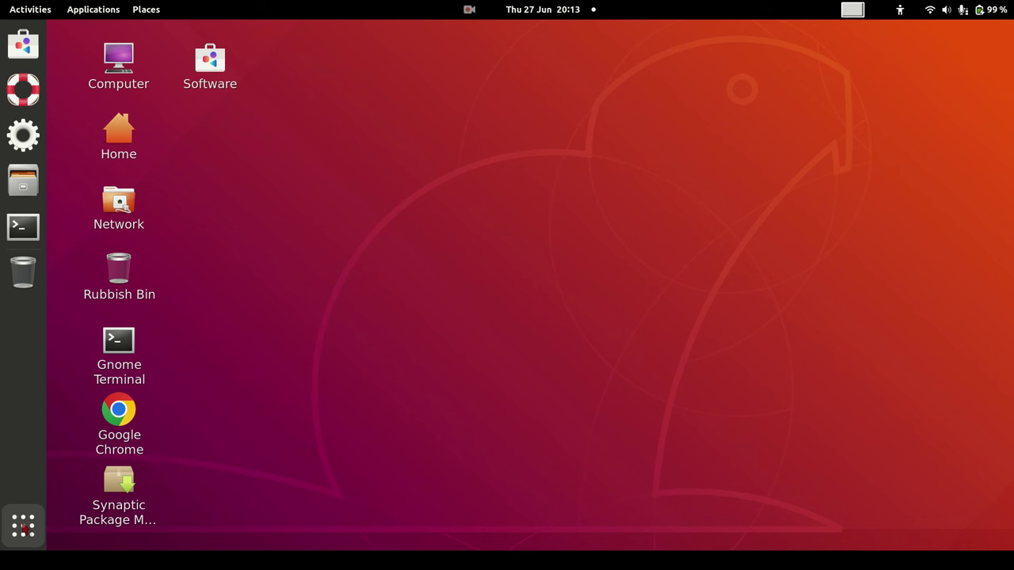
click(23, 526)
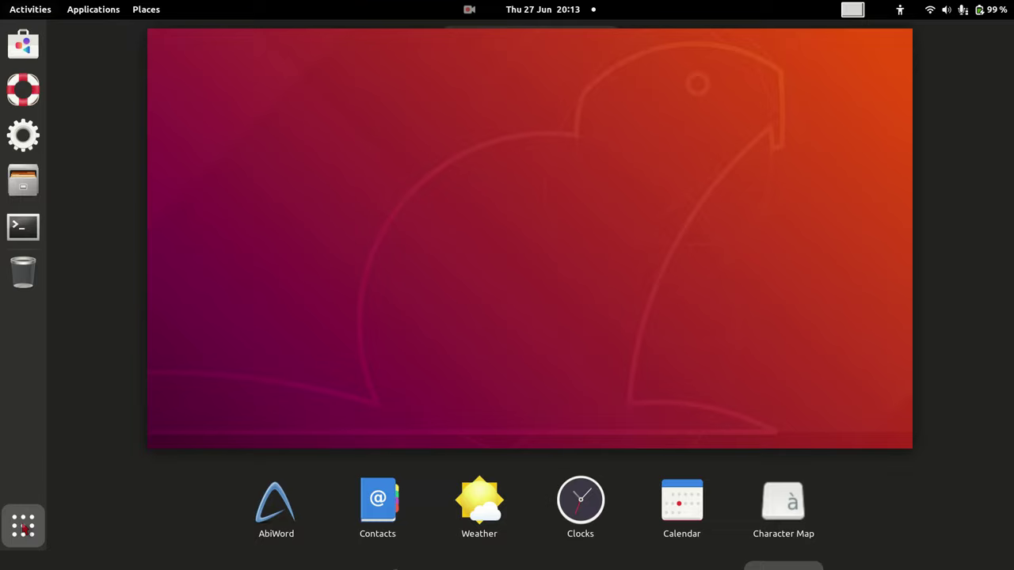
click(22, 525)
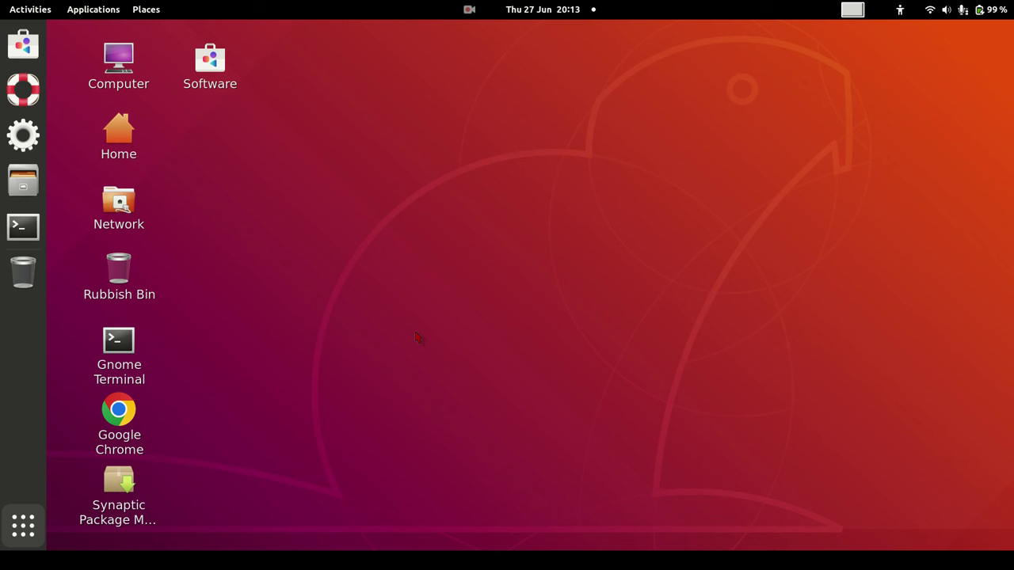
Open Gnome Terminal from its desktop icon, run fastfetch to examine the system and theme details, and close the terminal.
right_click(128, 336)
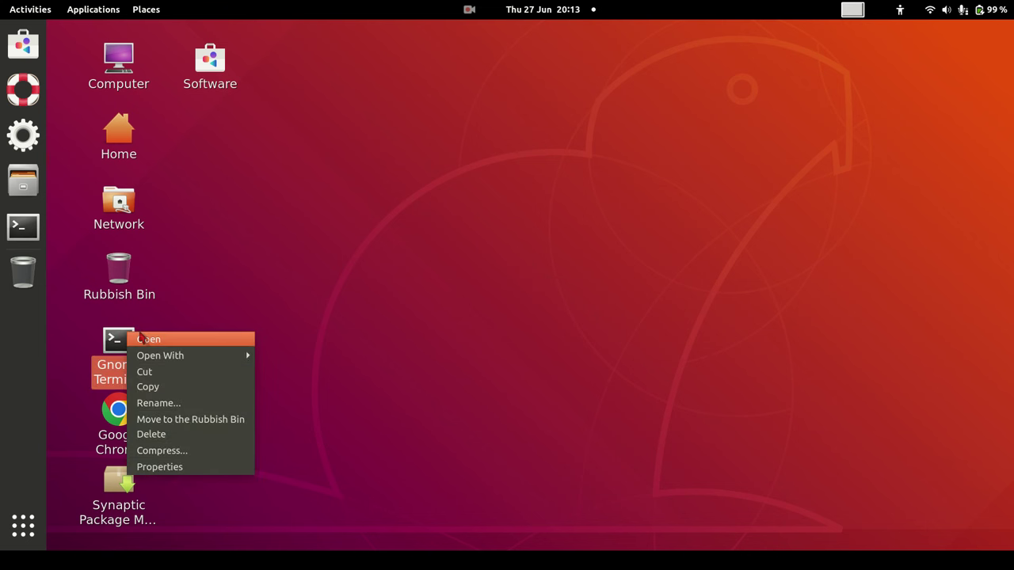
click(143, 336)
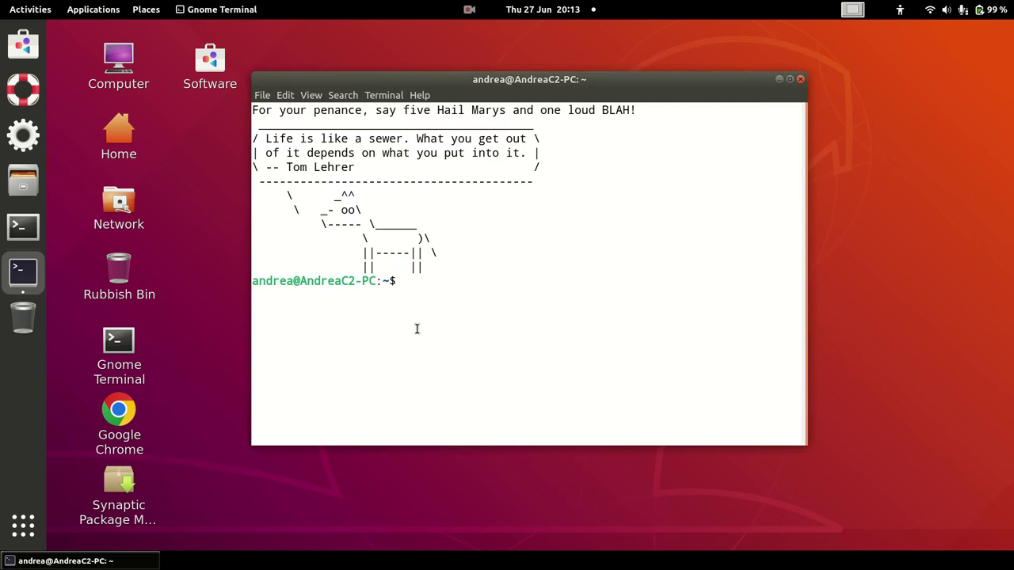
text(fastfetch)
key(Return)
scroll(529, 188, up, 2)
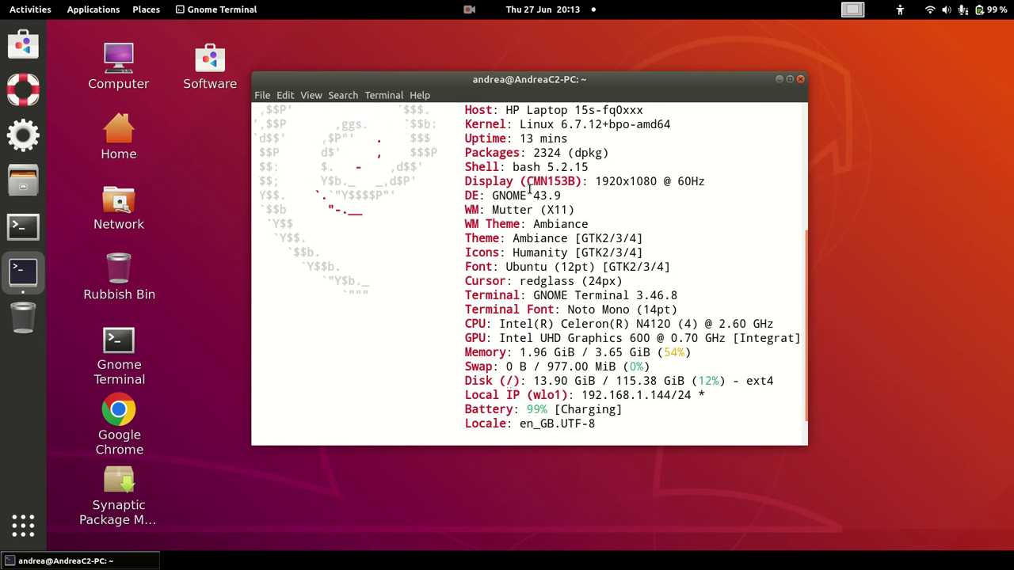
scroll(530, 189, up, 1)
click(800, 80)
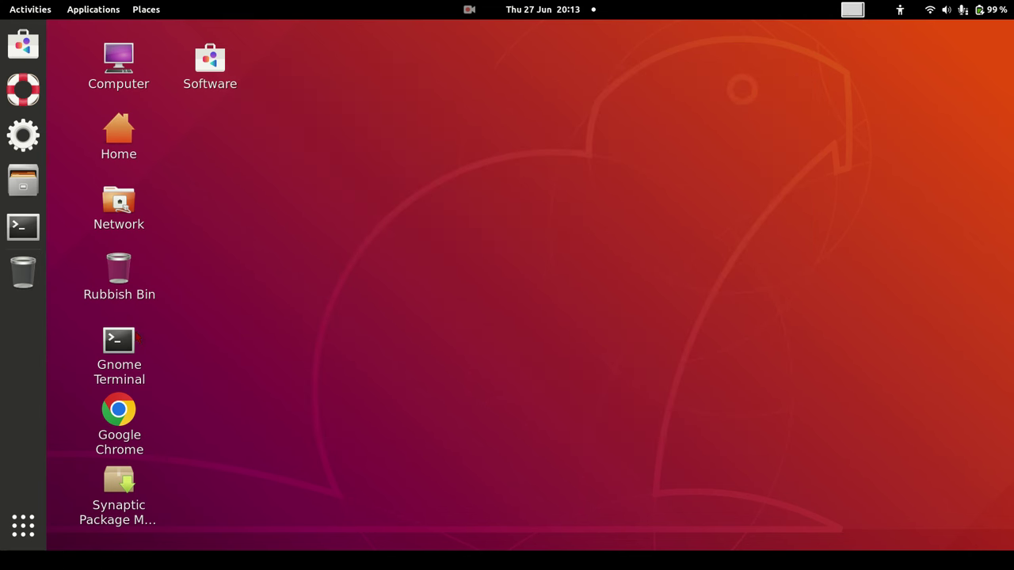
Reopen the terminal from the dock, run fastfetch again to review the full system information, and close the window.
right_click(135, 335)
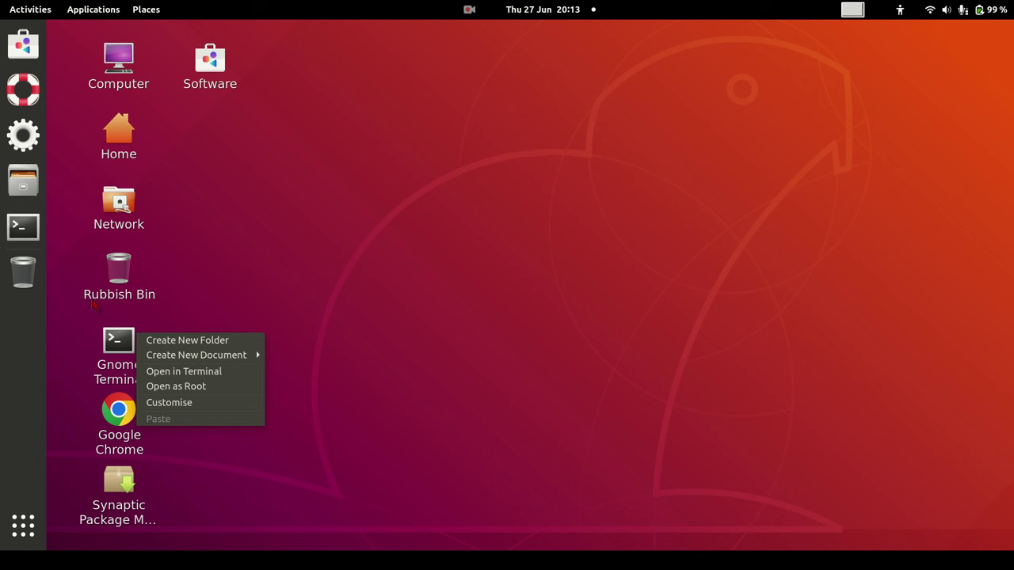
click(28, 229)
click(28, 229)
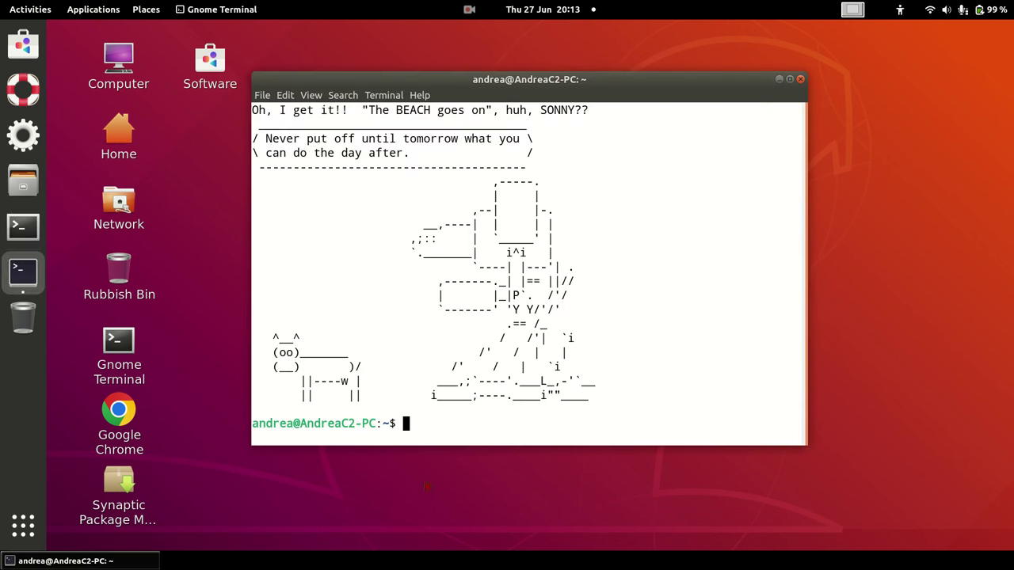
text(fastfetch)
key(Return)
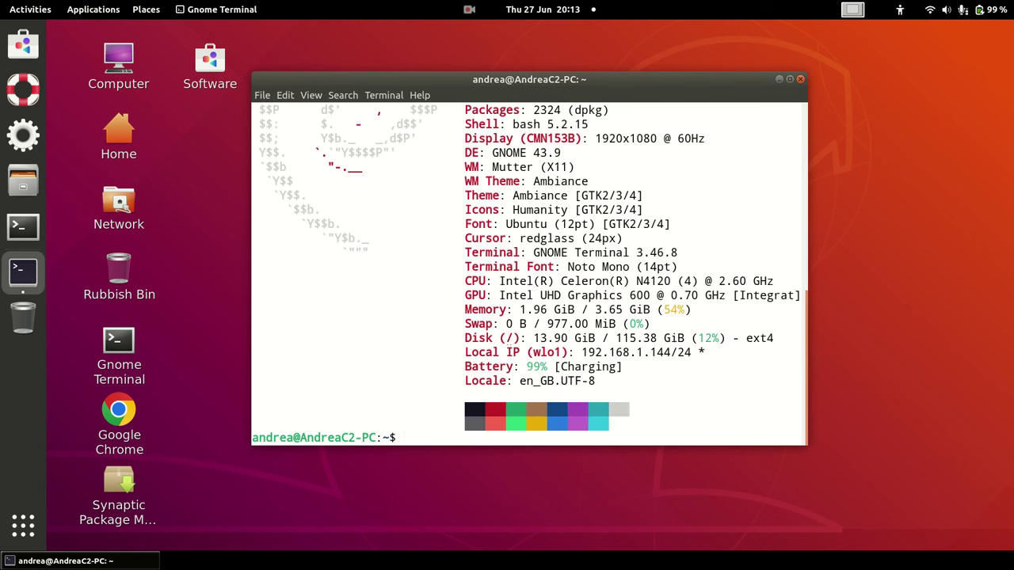
scroll(549, 374, up, 4)
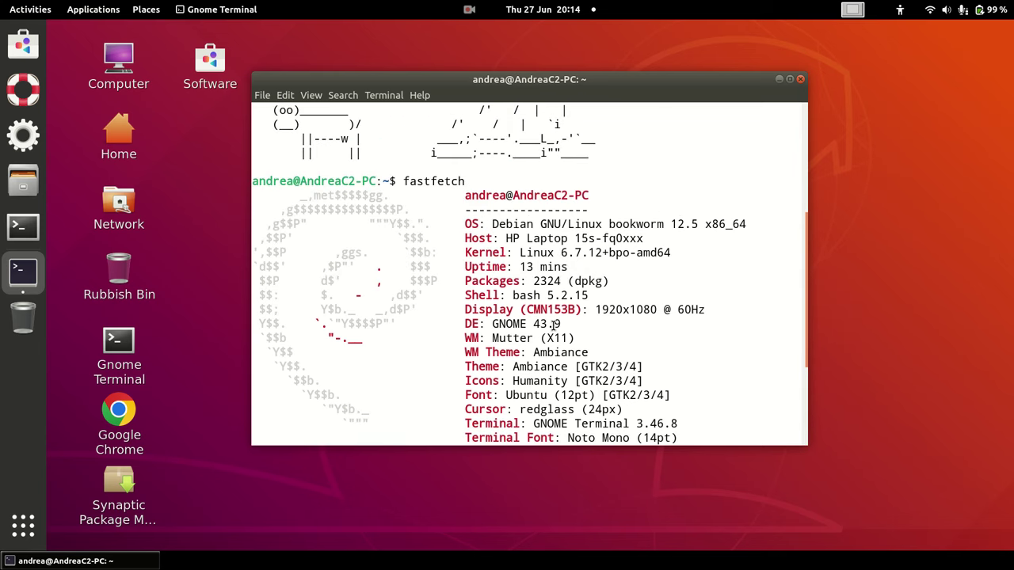
scroll(553, 326, down, 4)
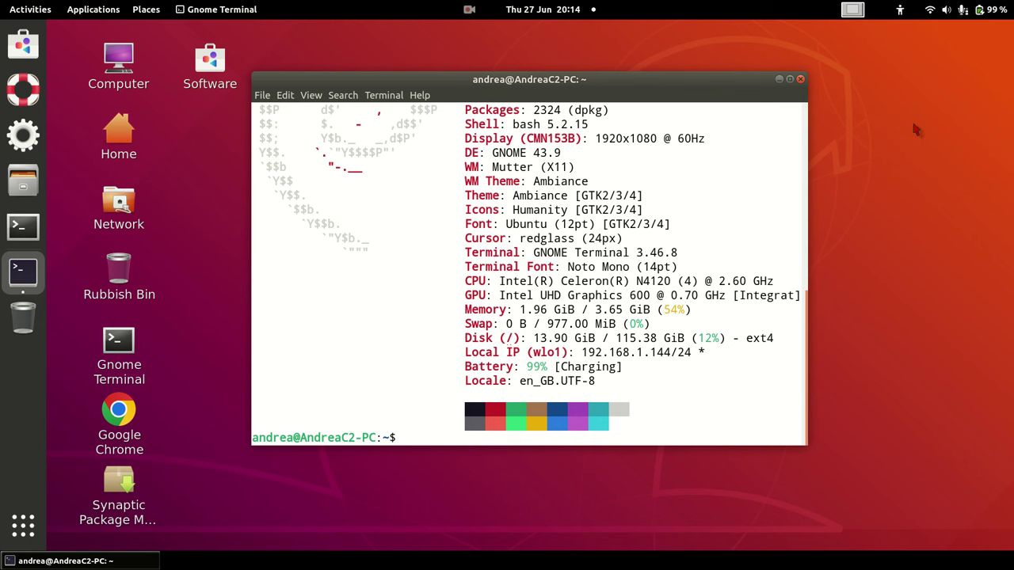
click(800, 79)
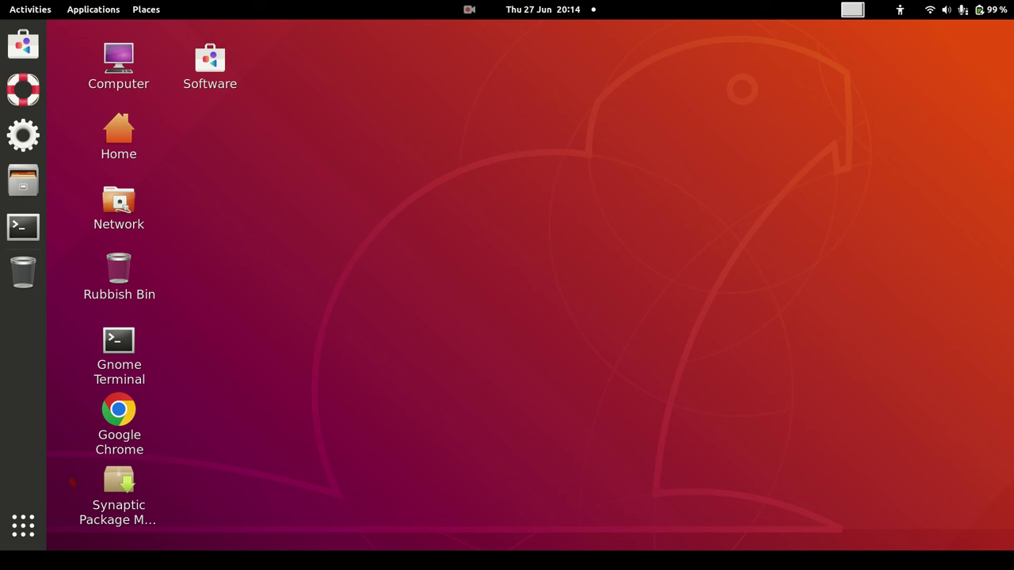
Show the full applications overview once more and return to the desktop.
click(28, 524)
click(28, 524)
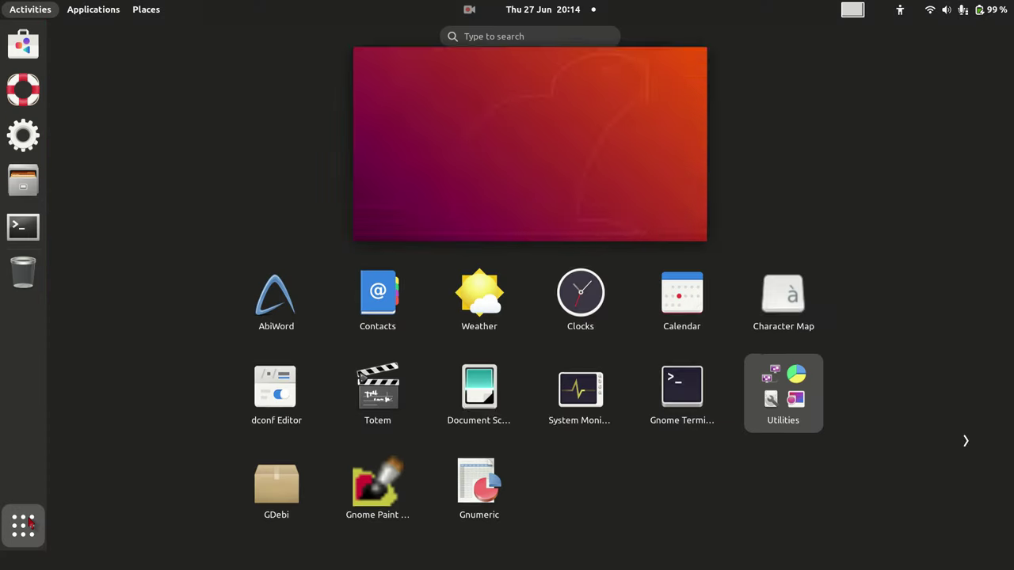
click(29, 523)
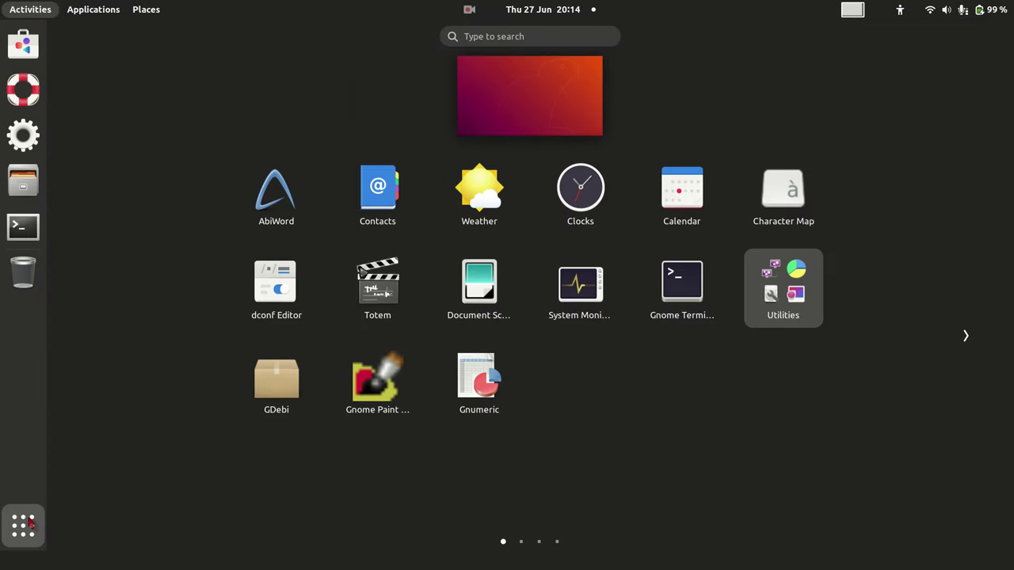
click(28, 523)
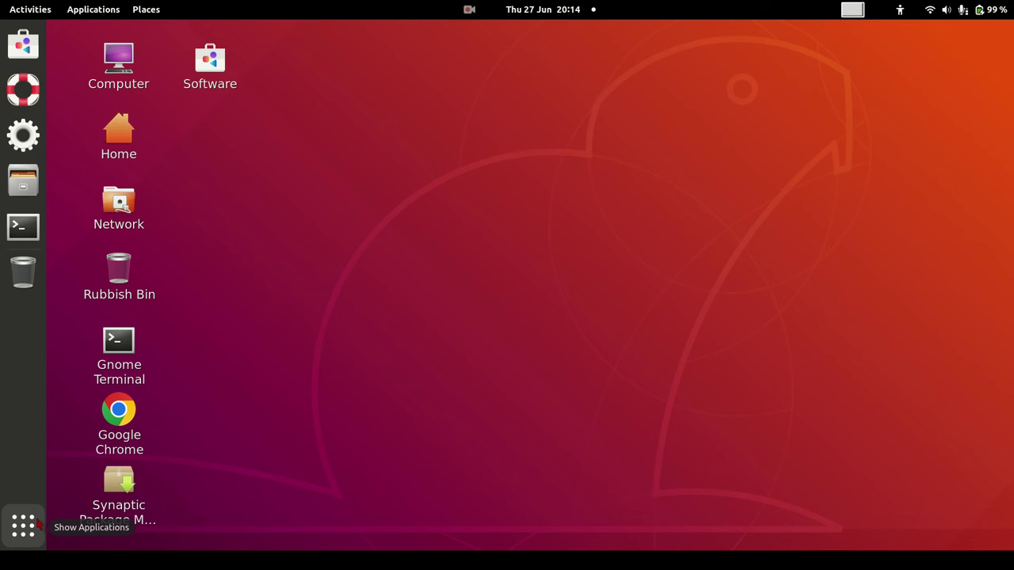
Browse the pages of the applications overview to examine the icons, go back to its first page, and return to the desktop.
click(35, 524)
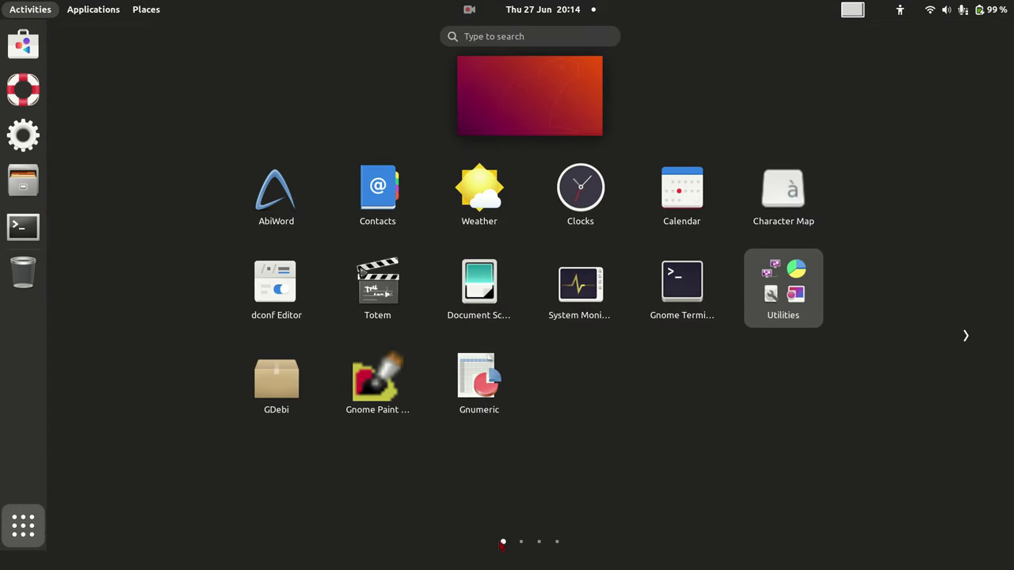
click(519, 543)
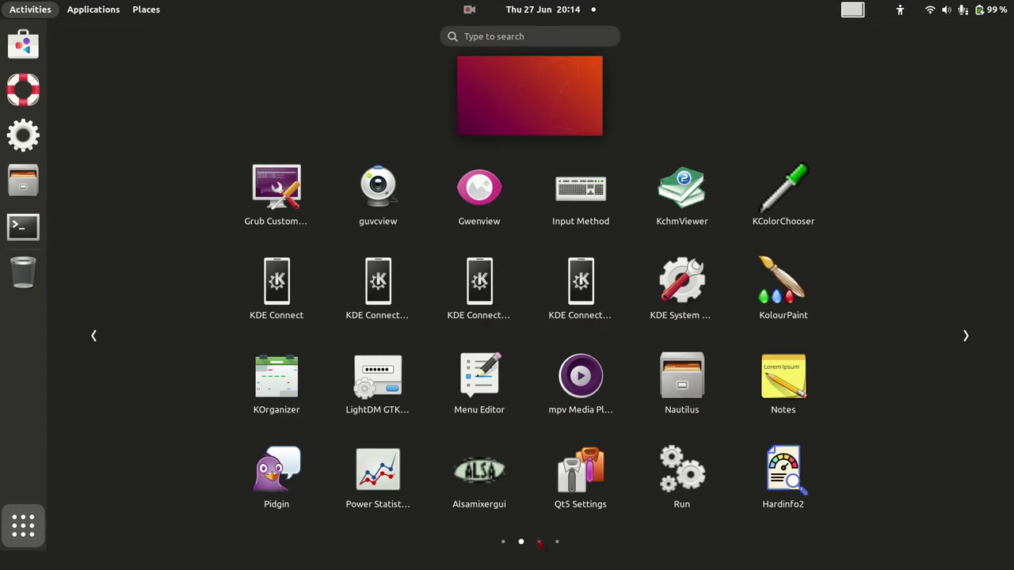
click(540, 543)
scroll(522, 549, down, 1)
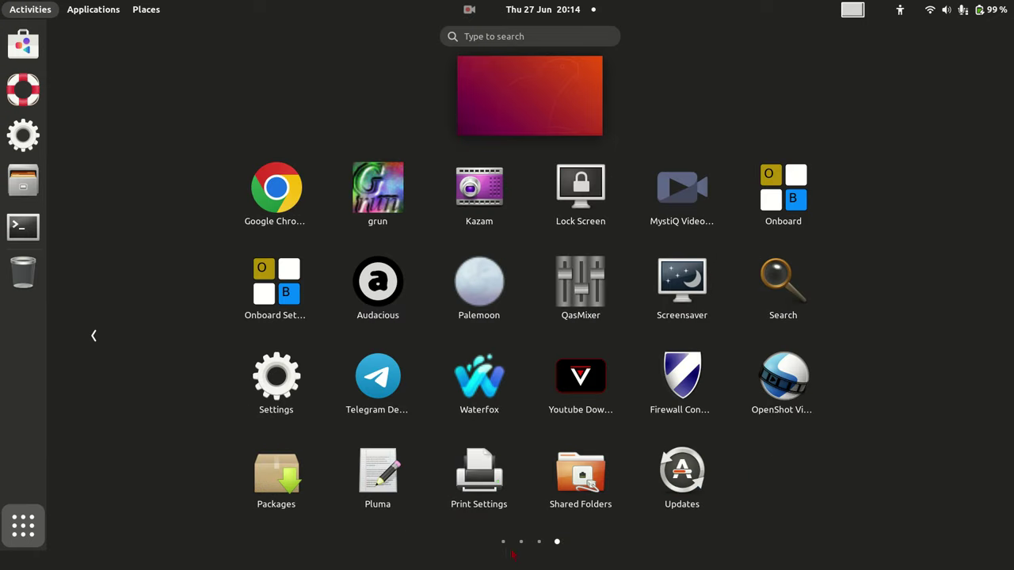
click(503, 542)
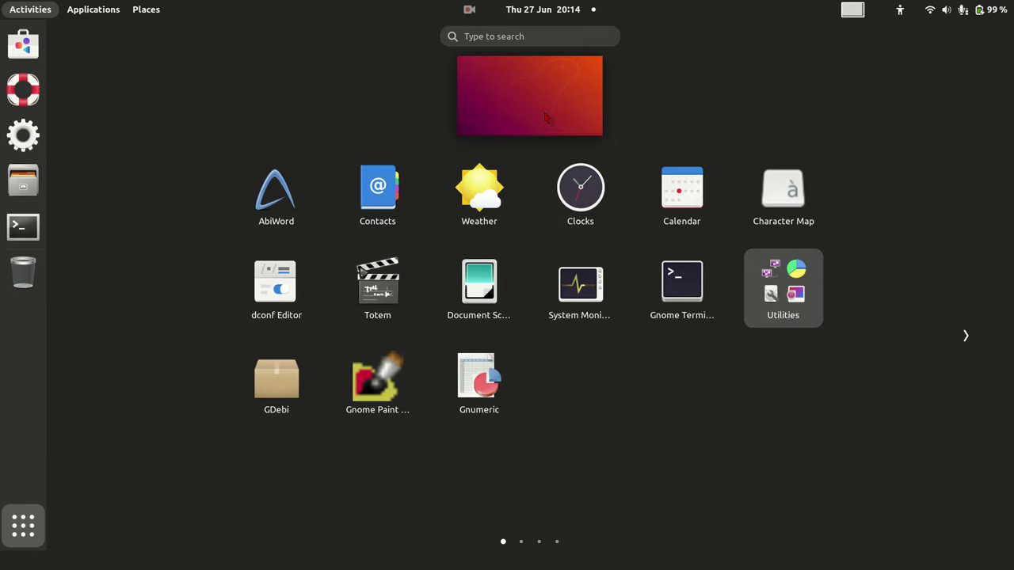
click(545, 118)
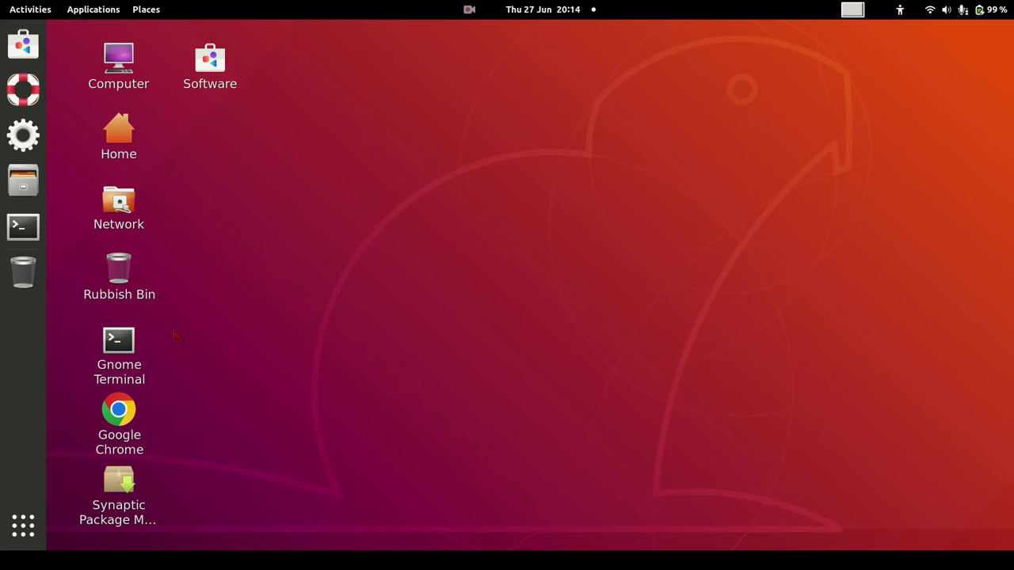
Reopen the applications overview, page forward one page at a time to the last one, and return to the desktop.
click(23, 526)
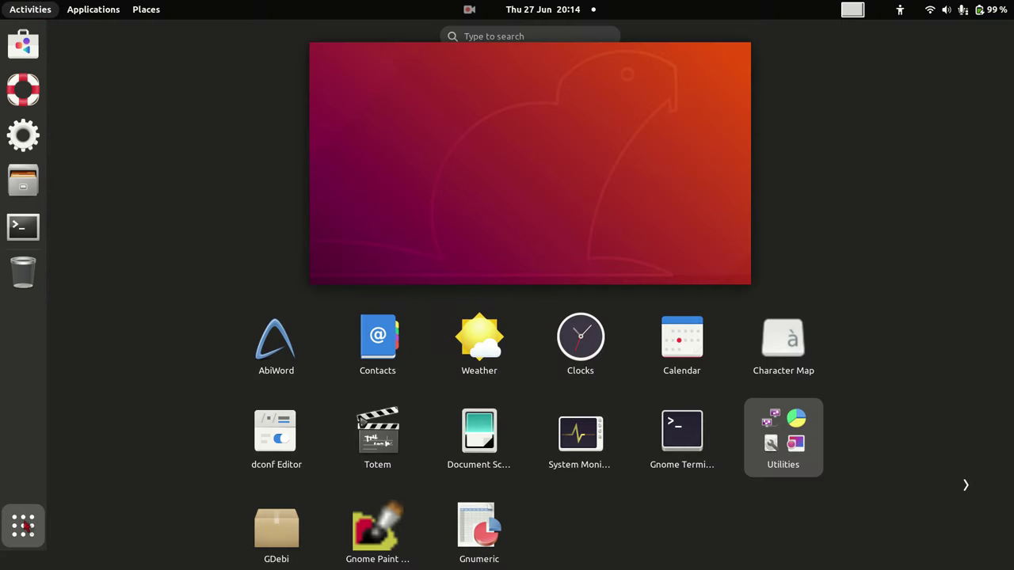
click(966, 336)
click(968, 335)
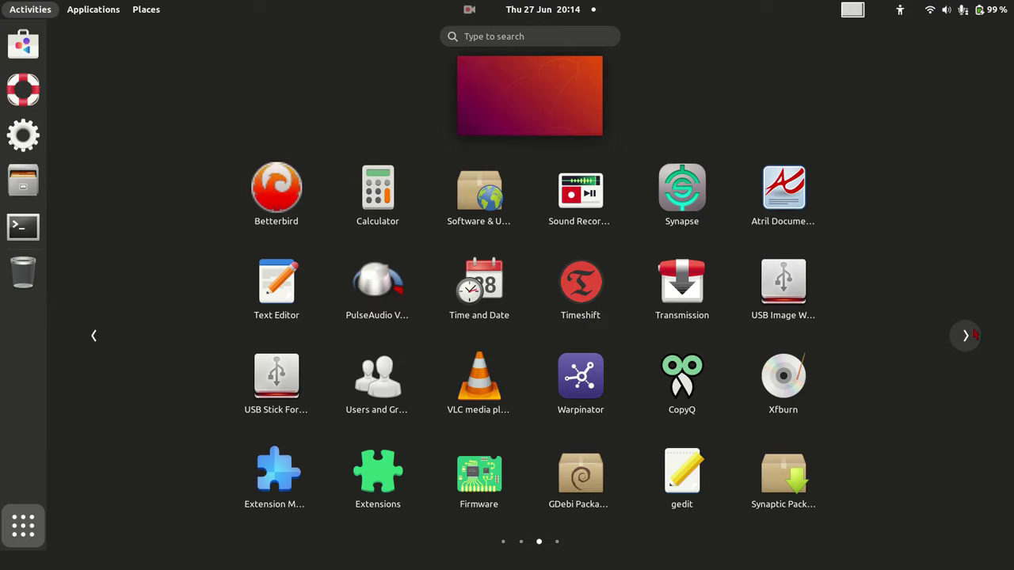
click(970, 336)
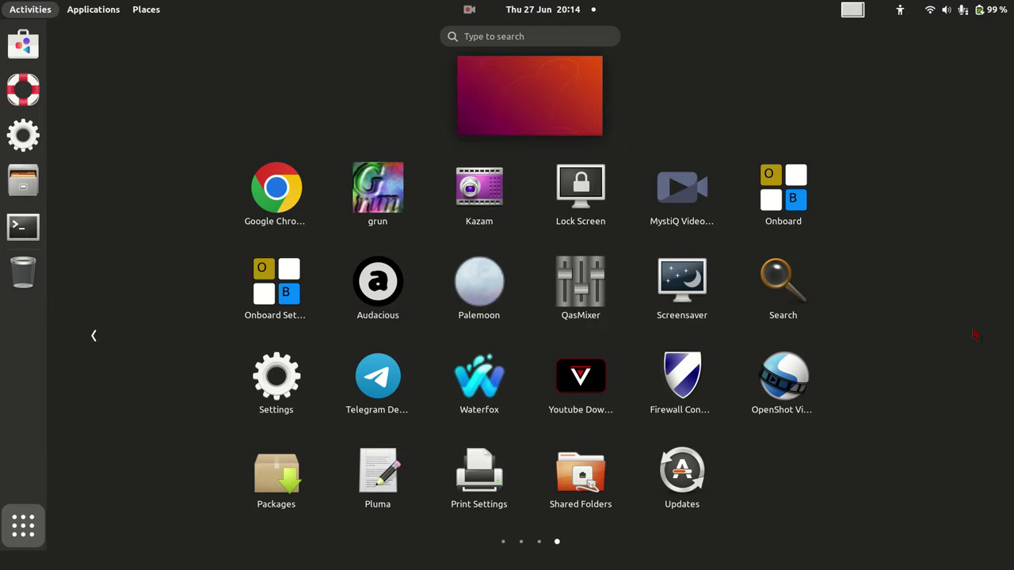
click(527, 103)
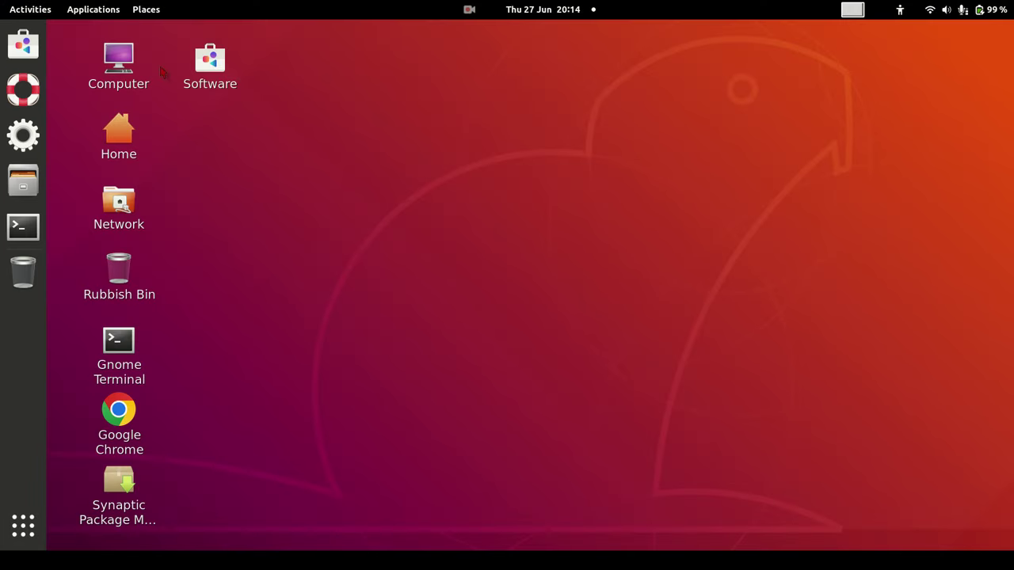
Open the Home folder from the desktop, compare the folder icons in Home and File System, and close the file manager.
click(118, 131)
right_click(119, 123)
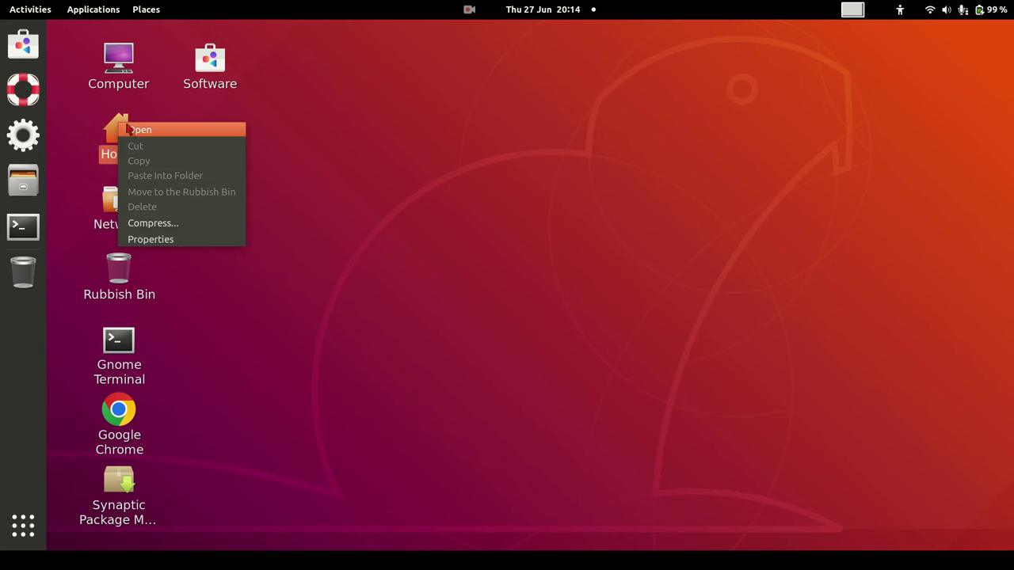
click(139, 128)
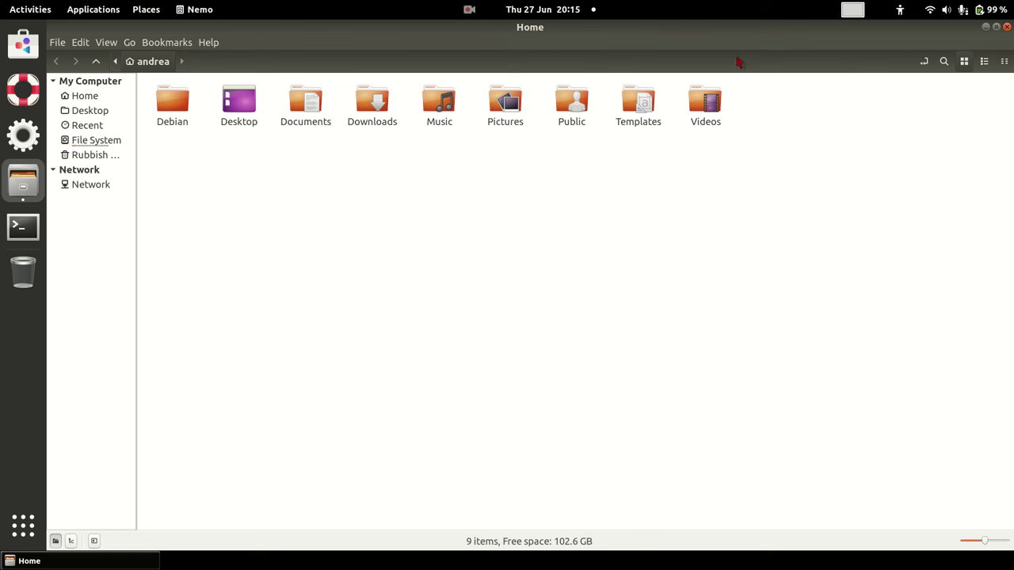
click(106, 142)
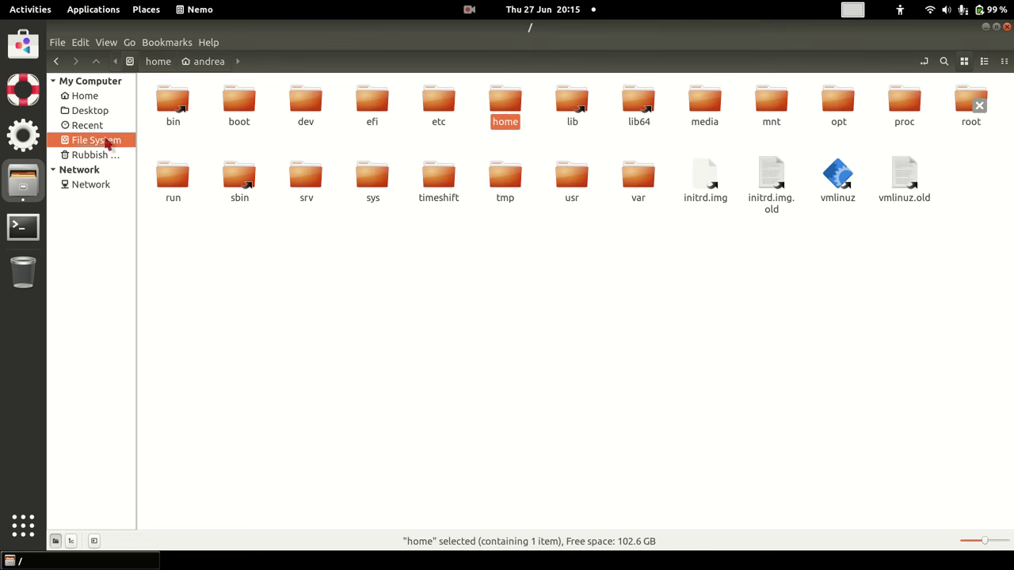
click(96, 97)
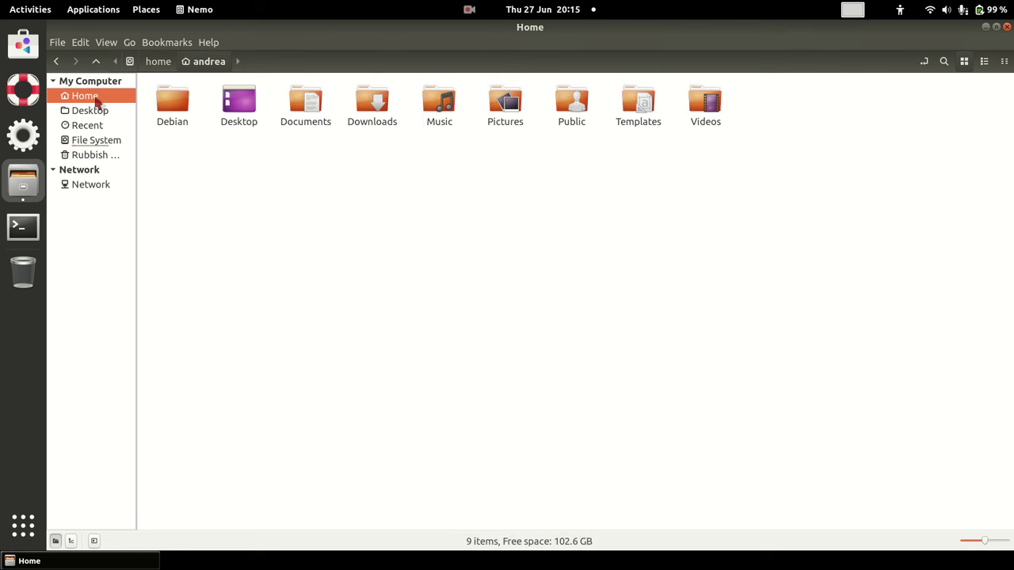
click(98, 143)
click(92, 96)
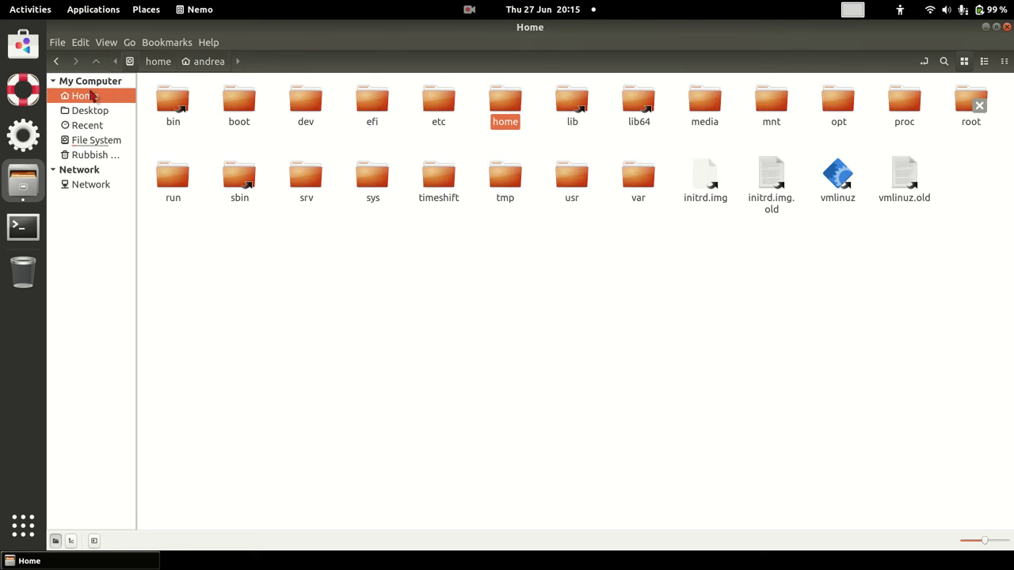
click(1007, 27)
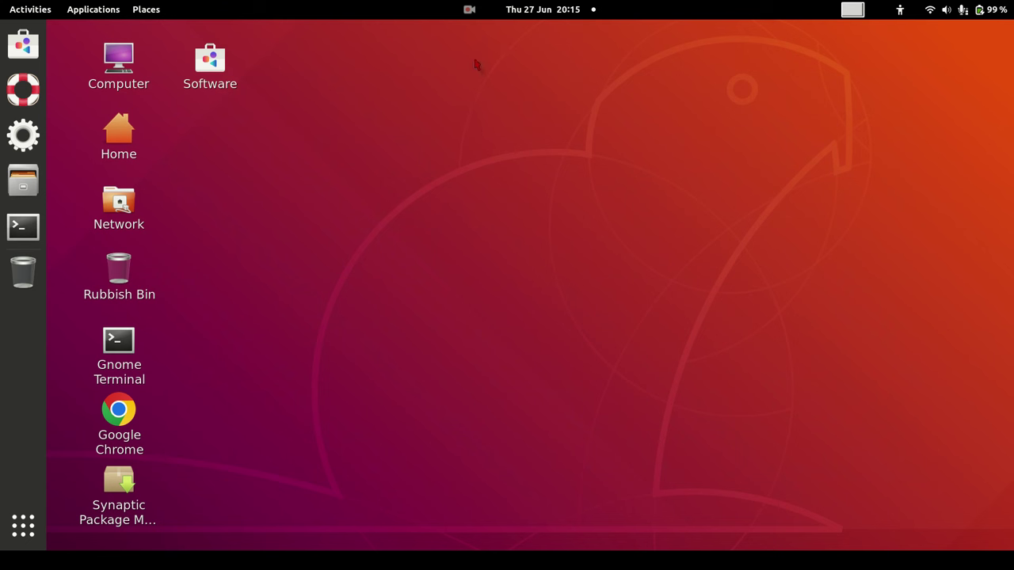
click(469, 10)
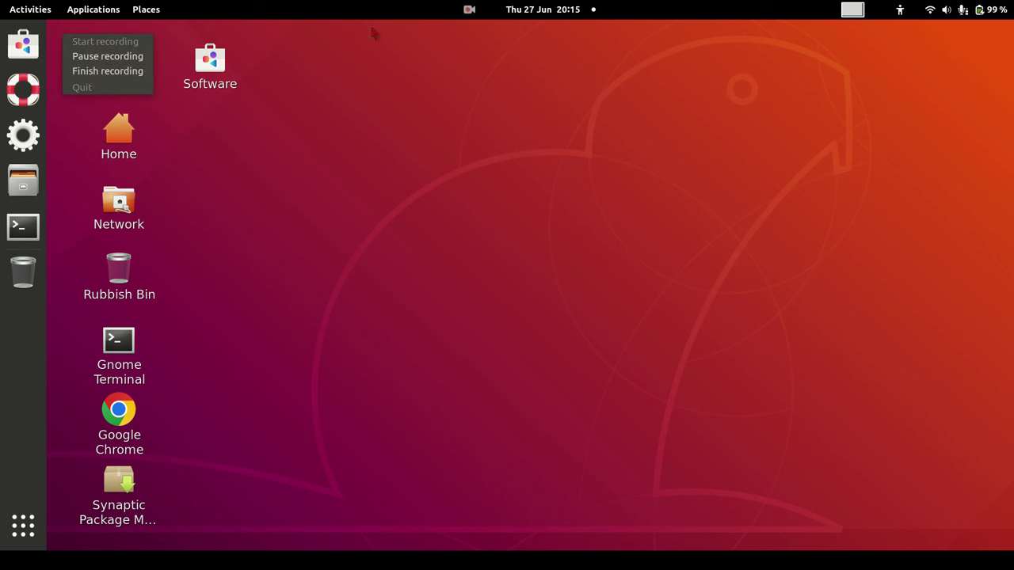